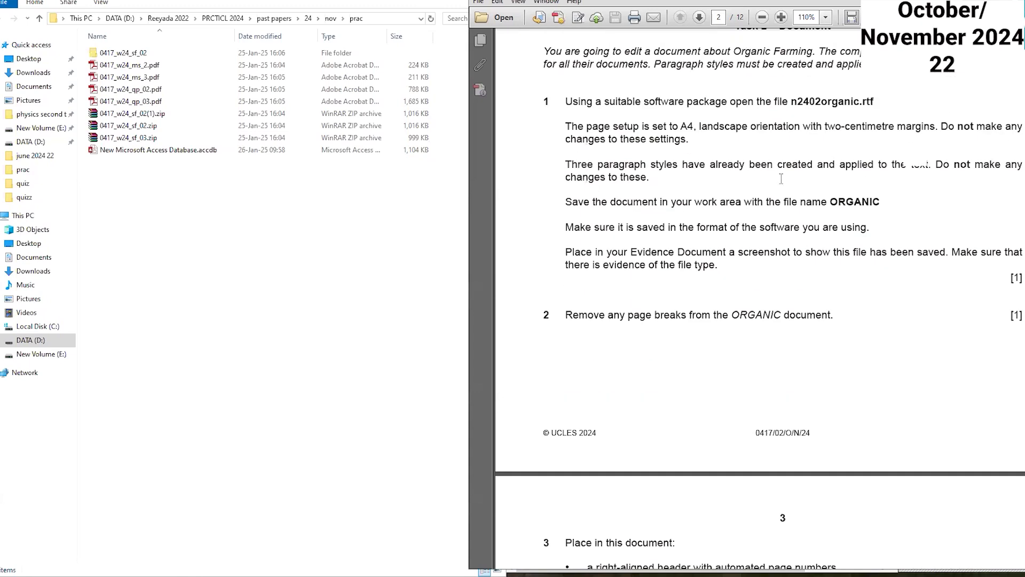
Step: Scroll through the question paper to review the document and database tasks
{"action": "scroll", "coordinate": [783, 184], "scroll_direction": "down", "scroll_amount": 14}
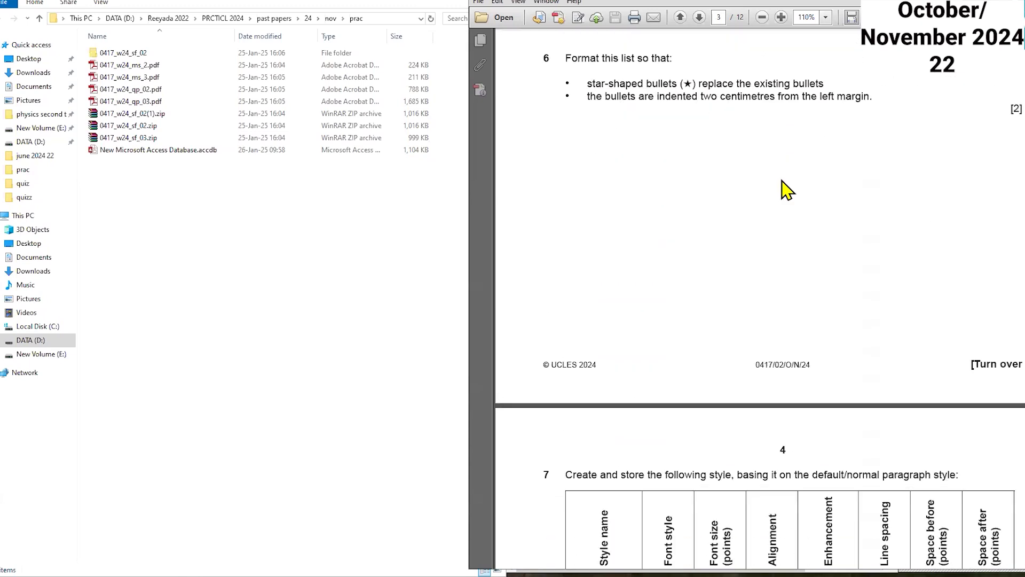
{"action": "scroll", "coordinate": [784, 179], "scroll_direction": "down", "scroll_amount": 14}
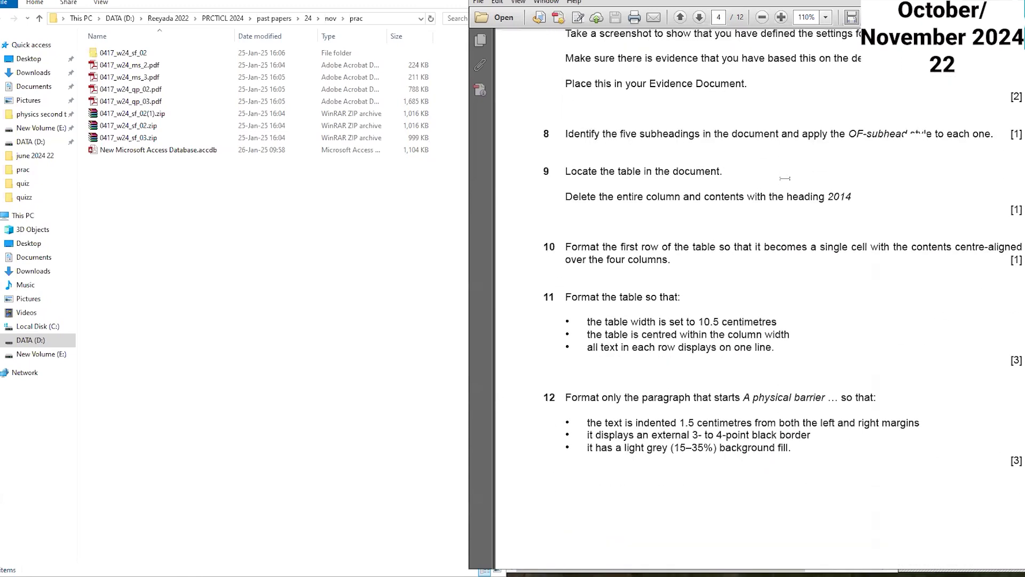
{"action": "scroll", "coordinate": [785, 187], "scroll_direction": "down", "scroll_amount": 14}
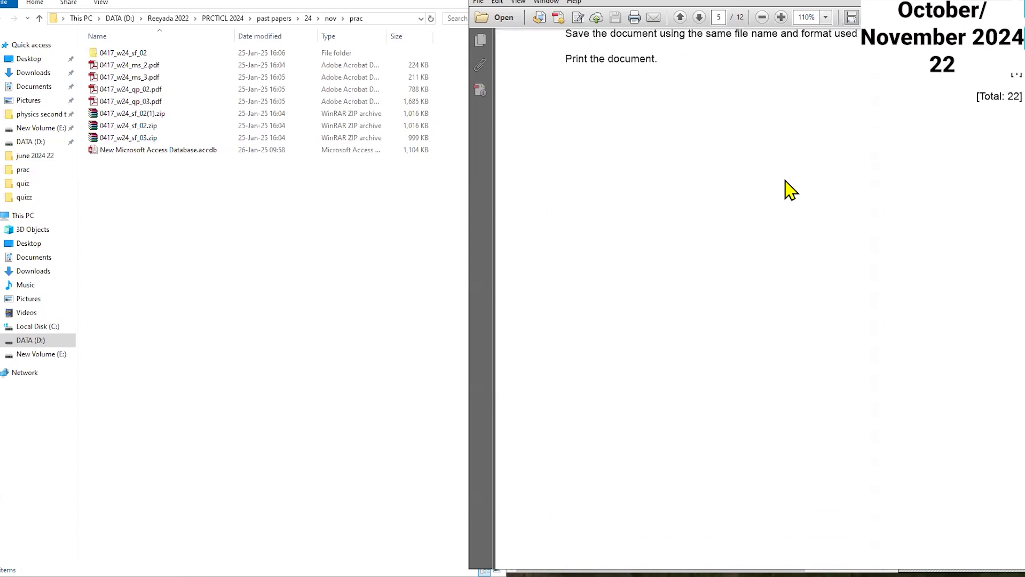
{"action": "scroll", "coordinate": [784, 178], "scroll_direction": "down", "scroll_amount": 2}
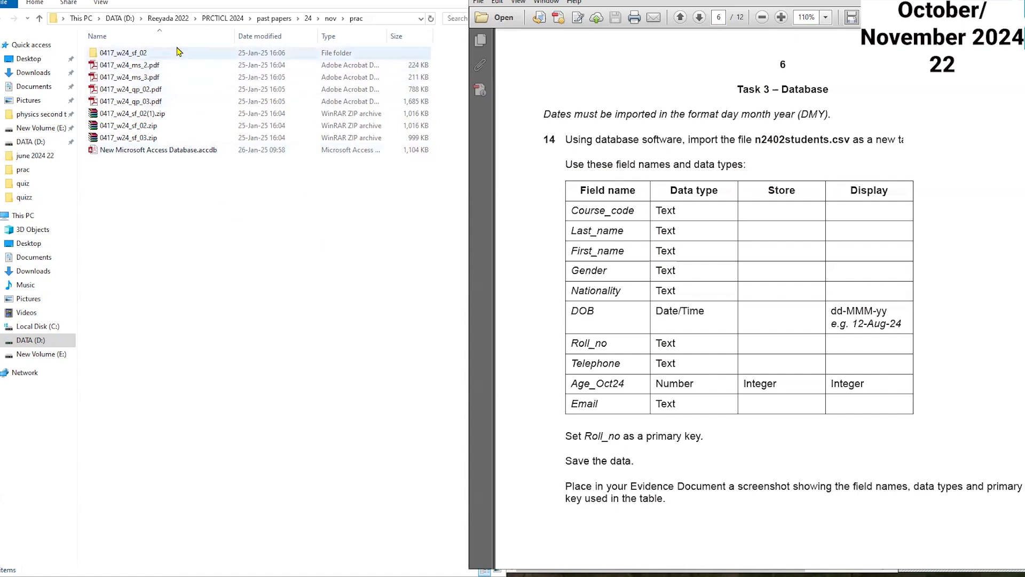
Step: Create a new Microsoft Access database file in the prac folder, keeping the default name
{"action": "right_click", "coordinate": [224, 212]}
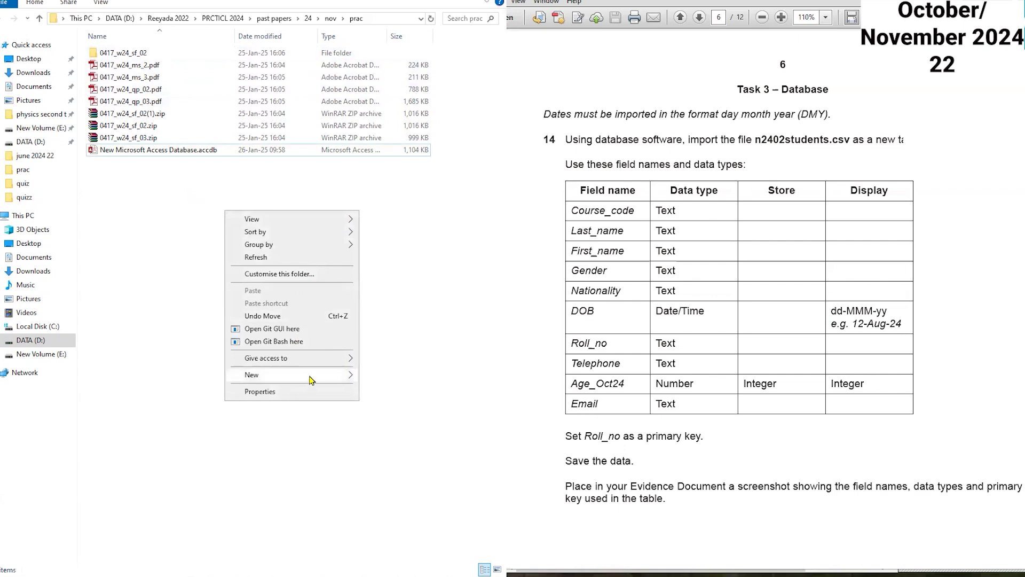
{"action": "mouse_move", "coordinate": [312, 376]}
{"action": "left_click", "coordinate": [470, 406]}
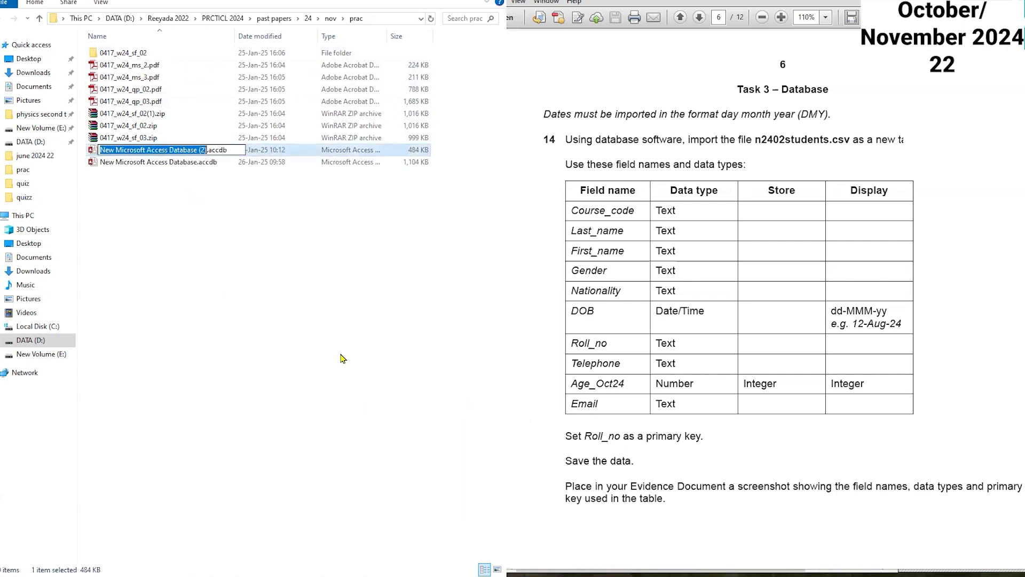
{"action": "key", "text": "Return"}
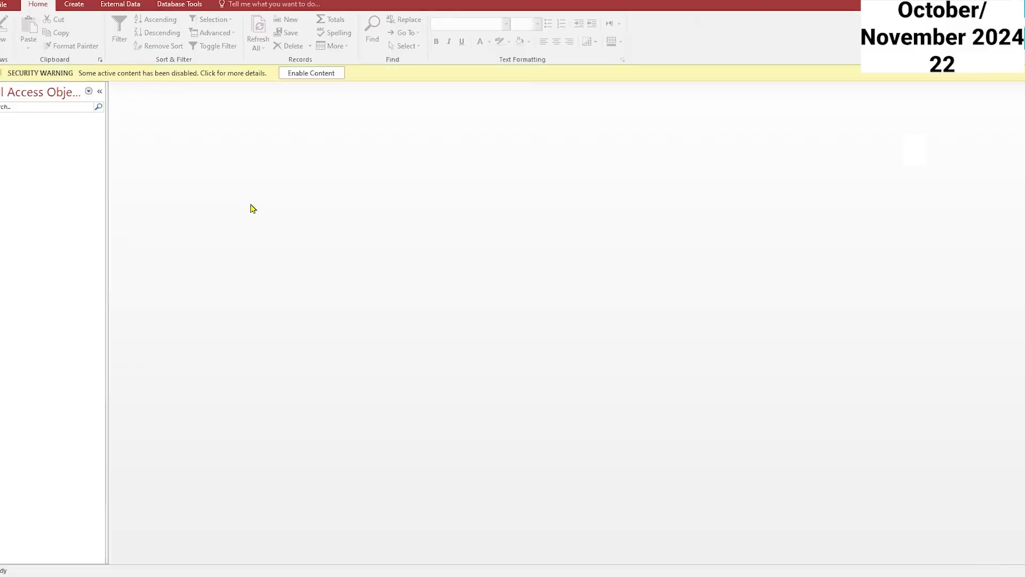
Step: Enable the database content and resize the Access window to sit beside the question paper
{"action": "left_click", "coordinate": [314, 74]}
{"action": "key", "text": "super+Down"}
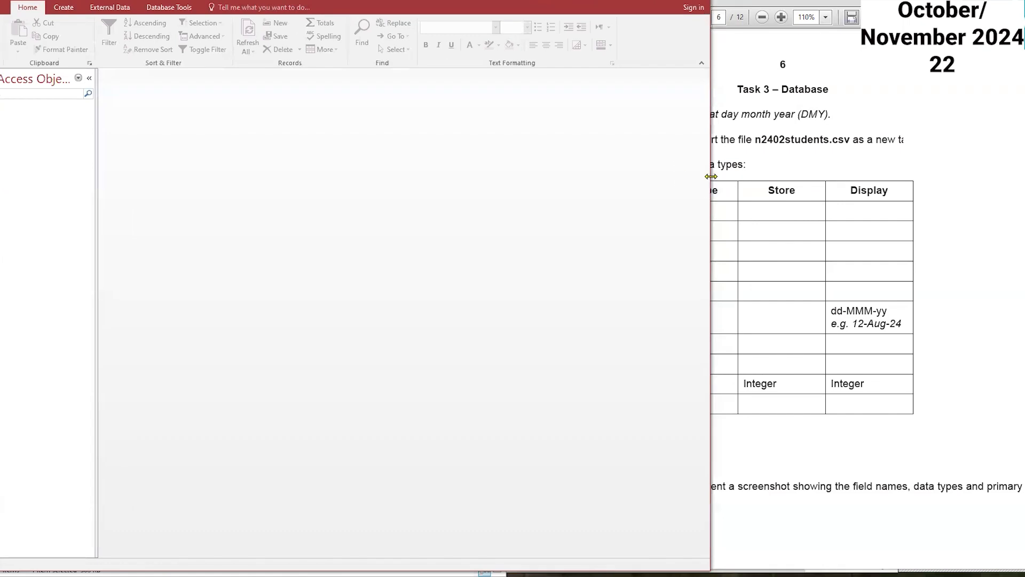
{"action": "left_click_drag", "start_coordinate": [710, 176], "coordinate": [533, 176]}
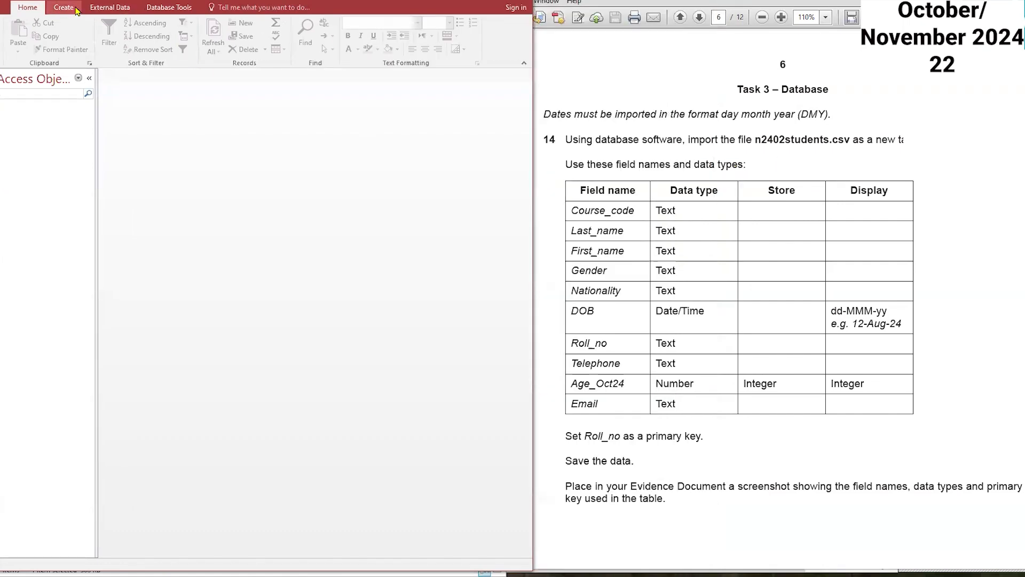
Step: Start importing a text file into a new table and open the file browser
{"action": "left_click", "coordinate": [114, 15]}
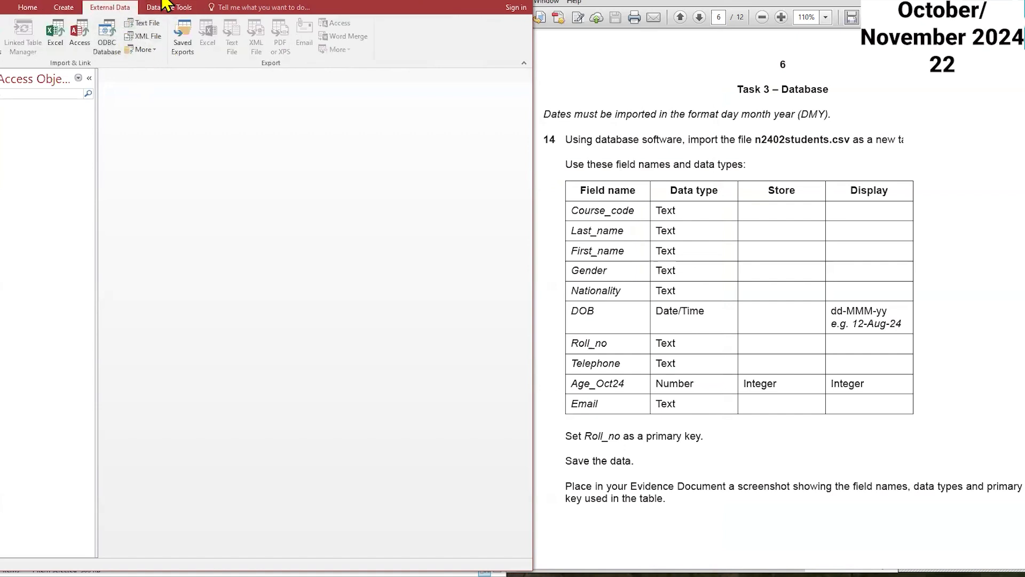
{"action": "left_click", "coordinate": [158, 22]}
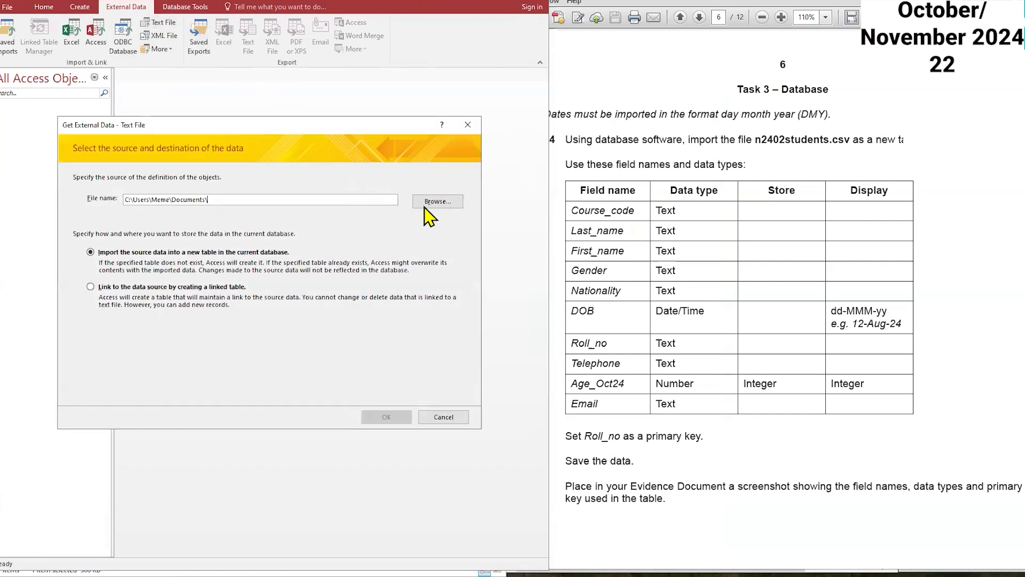
{"action": "left_click", "coordinate": [438, 201]}
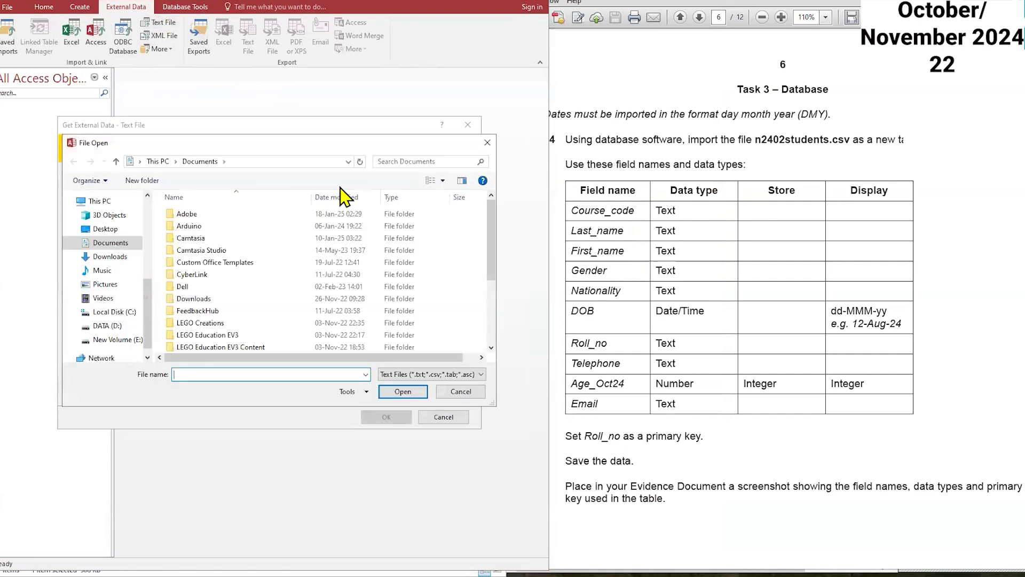
Step: Navigate to the past papers 24 nov prac source files folder and pick n2402students.csv as the import source
{"action": "scroll", "coordinate": [124, 278], "scroll_direction": "up", "scroll_amount": 3}
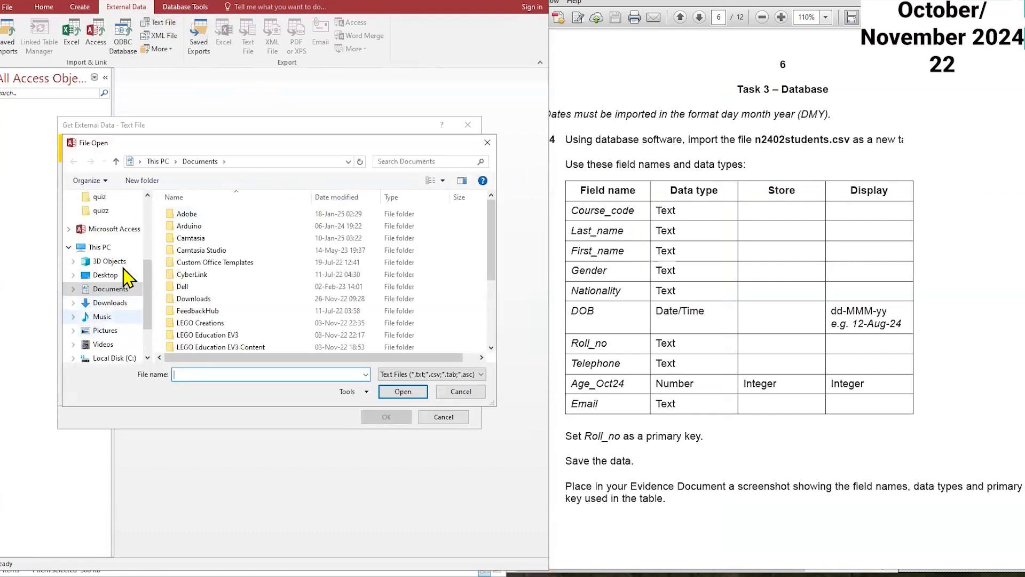
{"action": "left_click", "coordinate": [111, 210]}
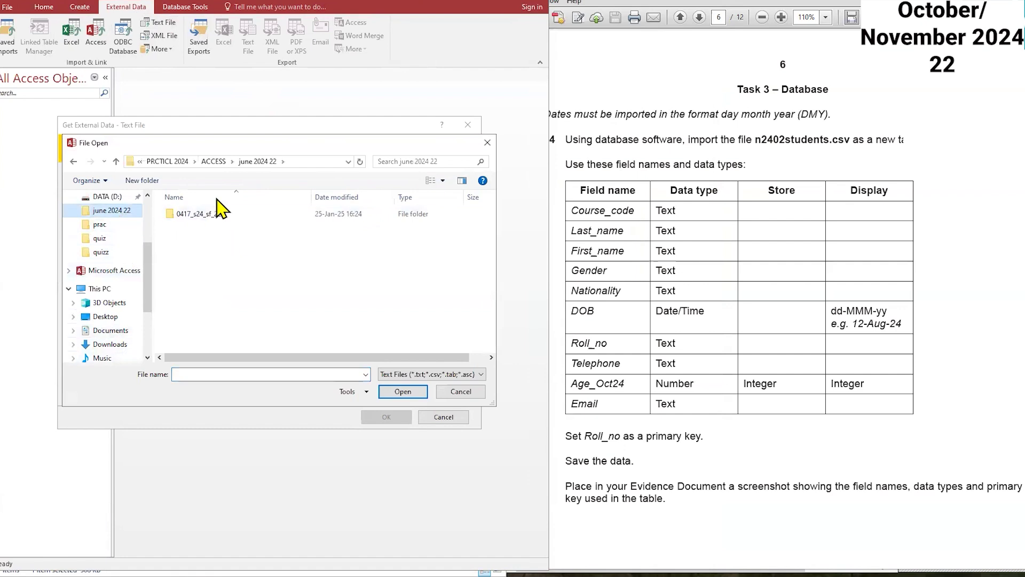
{"action": "left_click", "coordinate": [213, 162]}
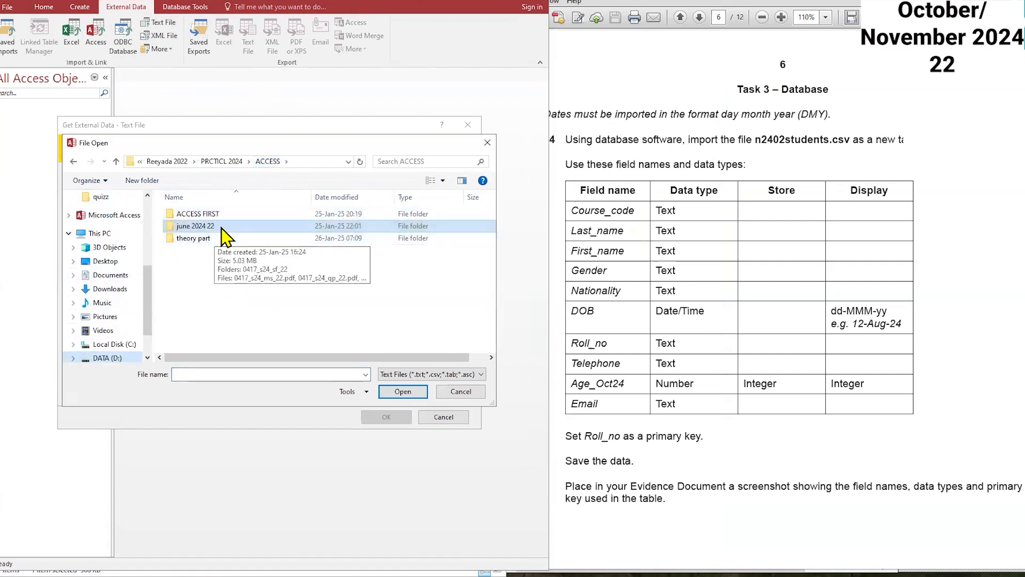
{"action": "double_click", "coordinate": [221, 228]}
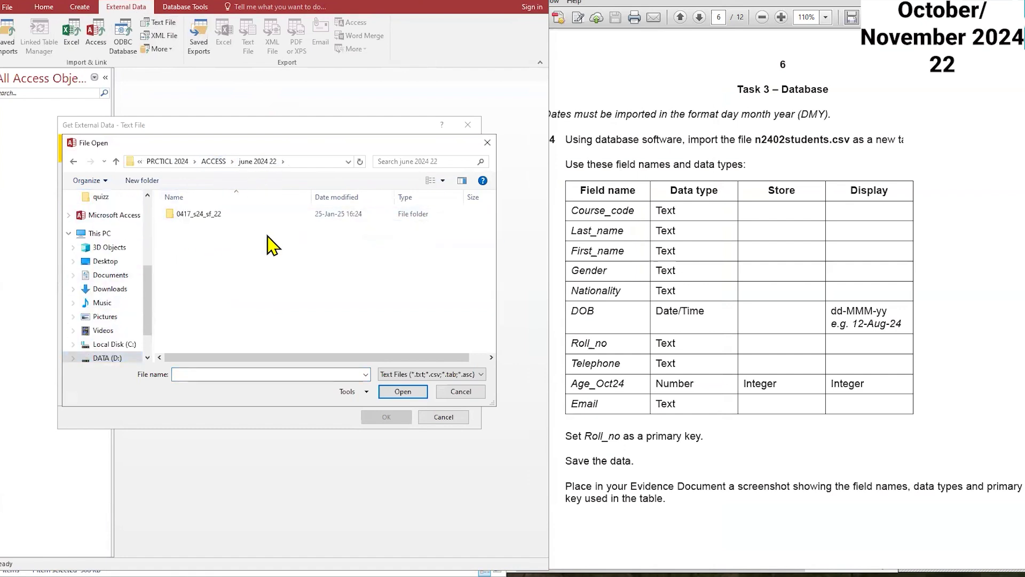
{"action": "left_click", "coordinate": [213, 163]}
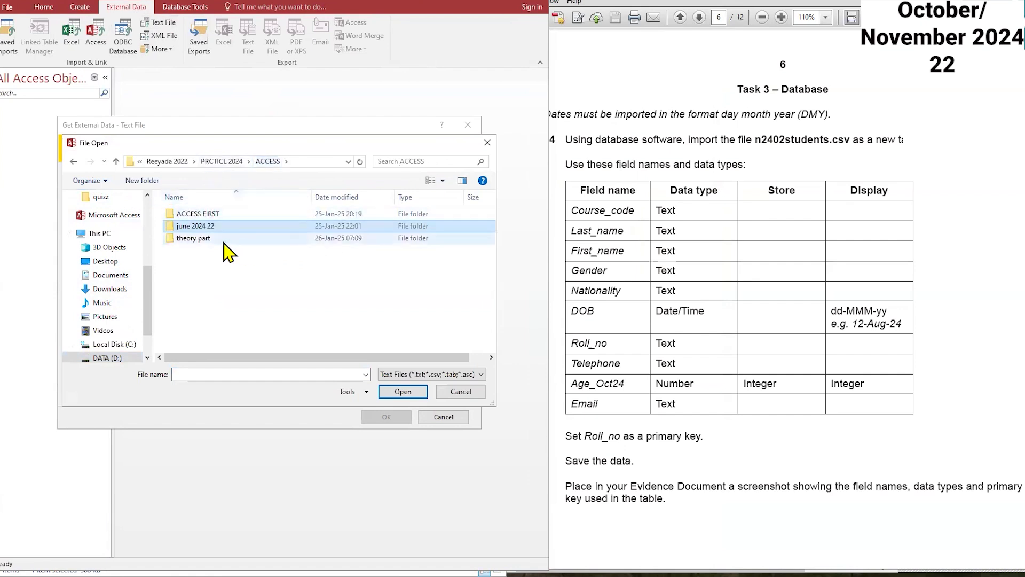
{"action": "left_click", "coordinate": [220, 161]}
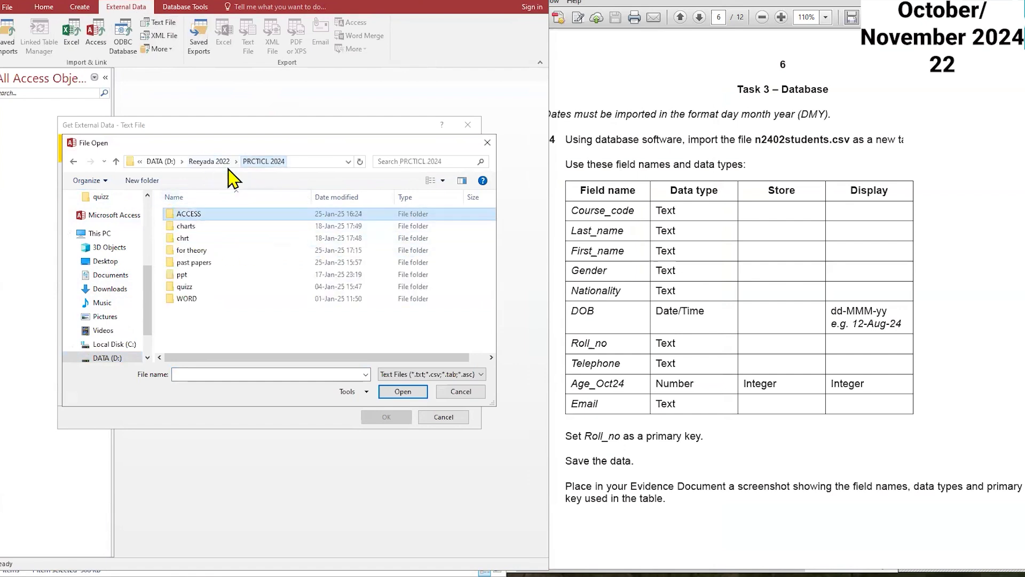
{"action": "left_click", "coordinate": [212, 264]}
{"action": "double_click", "coordinate": [212, 264]}
{"action": "double_click", "coordinate": [186, 215]}
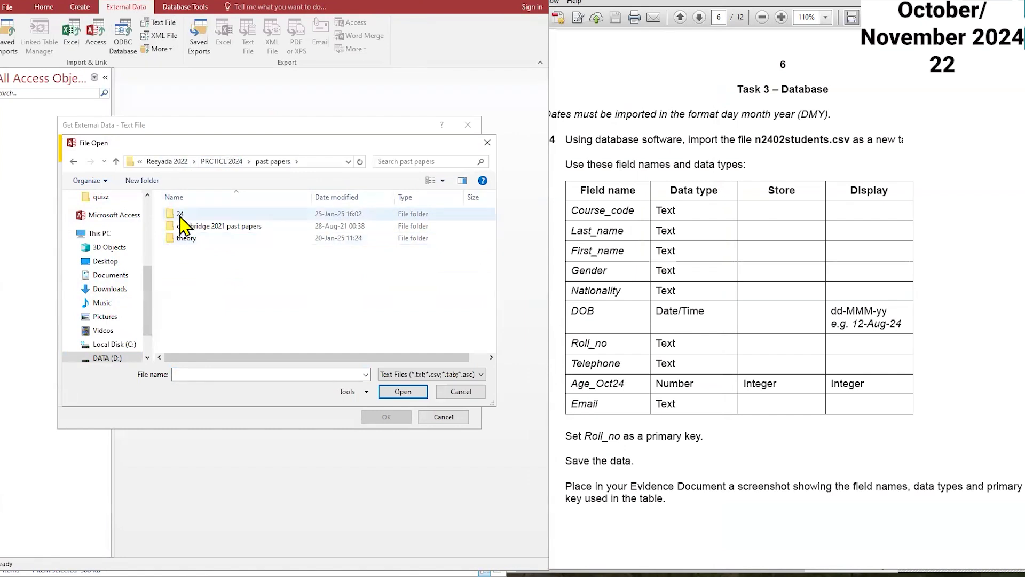
{"action": "double_click", "coordinate": [216, 251]}
{"action": "double_click", "coordinate": [203, 214]}
{"action": "double_click", "coordinate": [234, 215]}
{"action": "left_click", "coordinate": [233, 216]}
{"action": "double_click", "coordinate": [231, 217]}
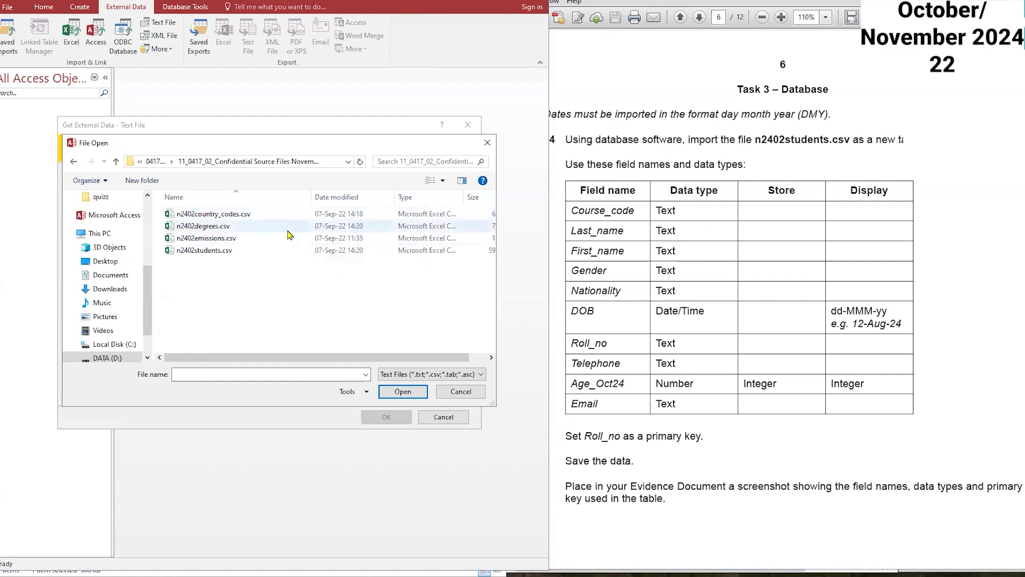
{"action": "double_click", "coordinate": [206, 250]}
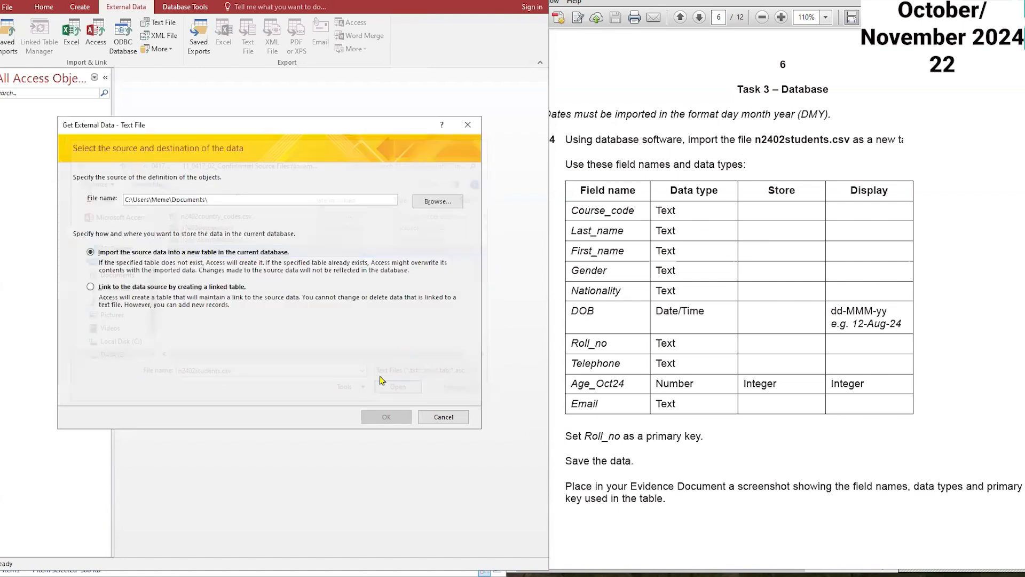
{"action": "left_click", "coordinate": [386, 416]}
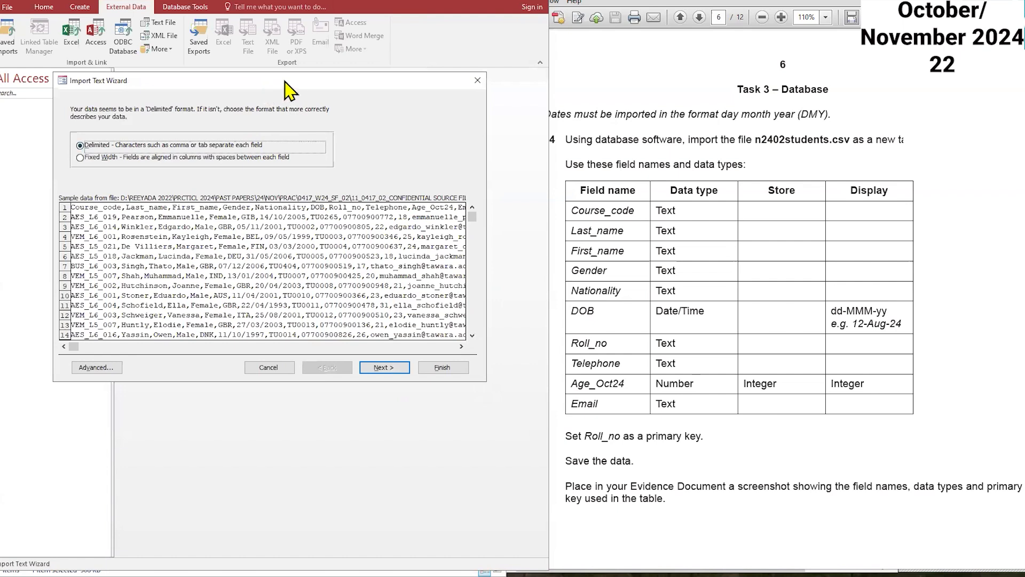
Step: Keep the Delimited format in the Import Text Wizard and continue
{"action": "left_click_drag", "start_coordinate": [285, 80], "coordinate": [304, 78]}
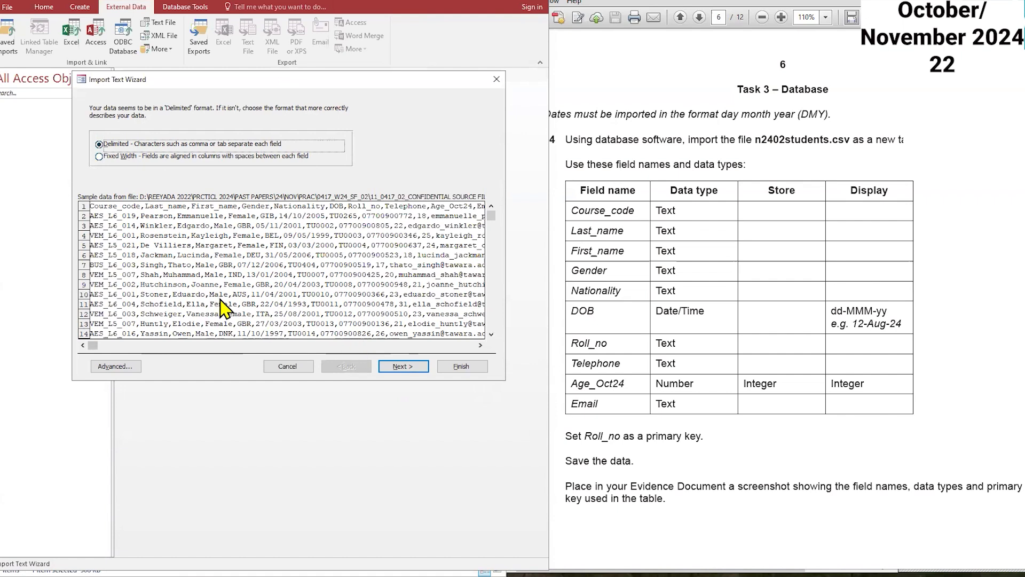
{"action": "left_click", "coordinate": [401, 368]}
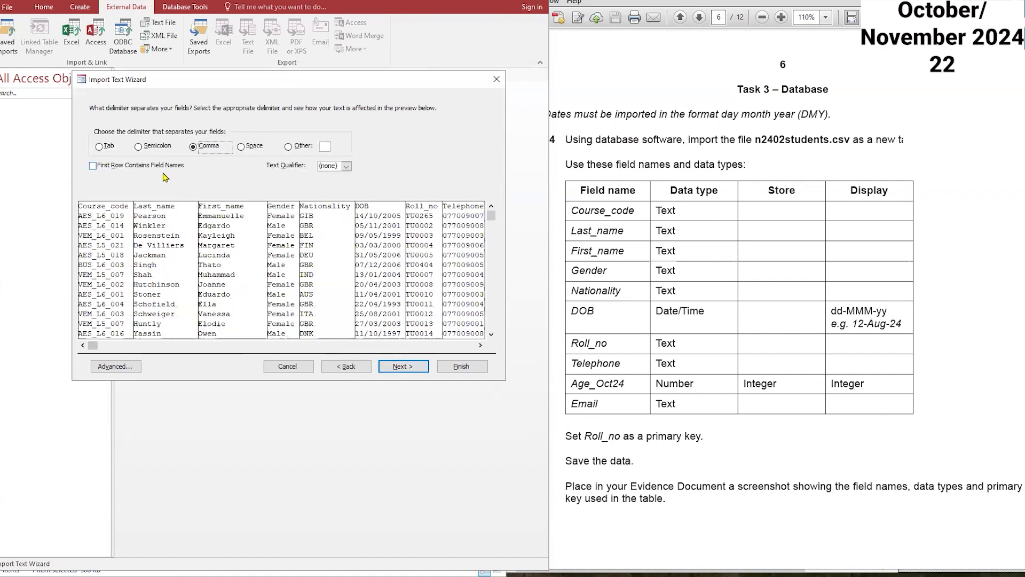
Step: Set the first row to contain field names and continue with comma as the delimiter
{"action": "left_click", "coordinate": [93, 166]}
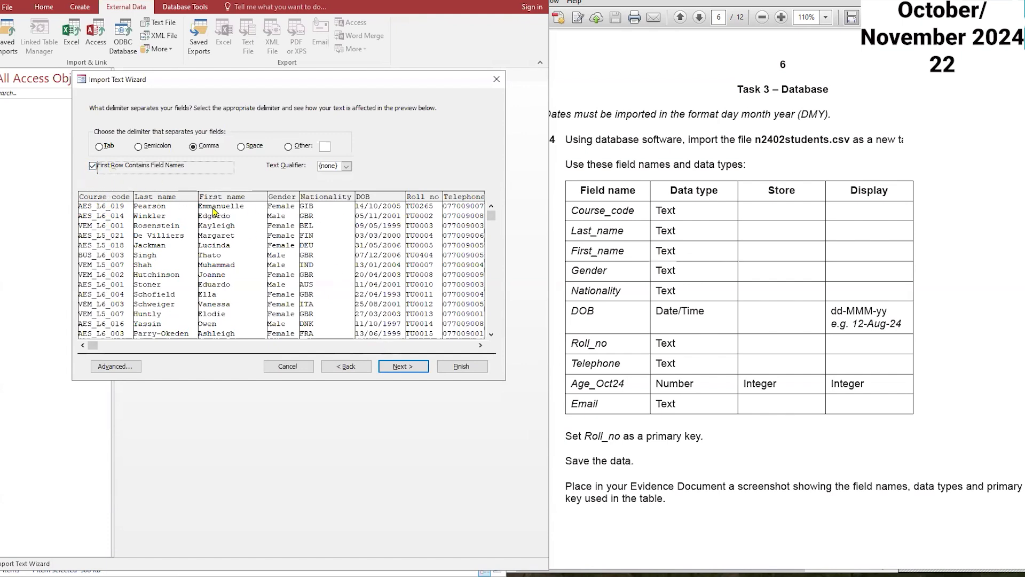
{"action": "left_click", "coordinate": [409, 366]}
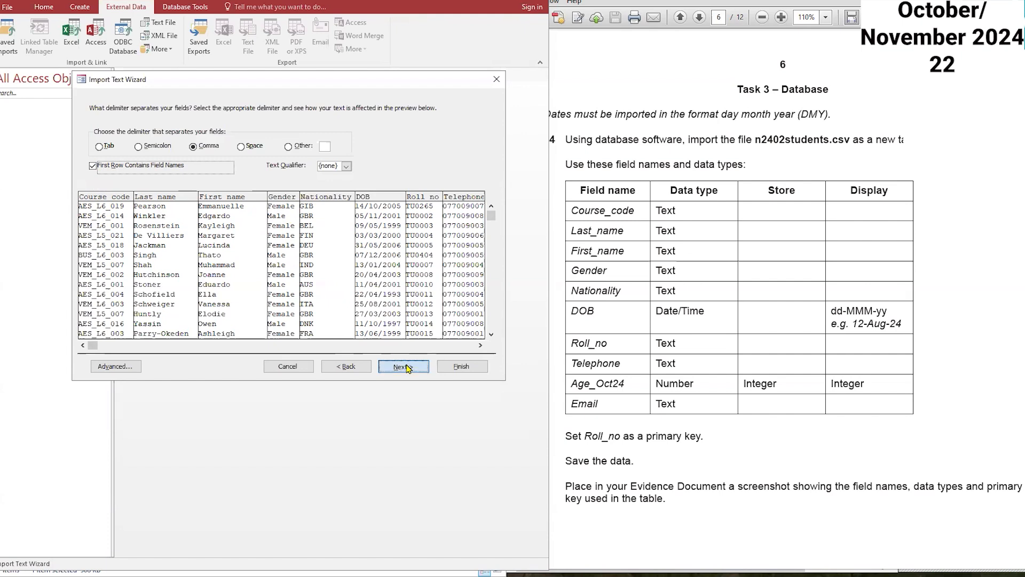
{"action": "left_click", "coordinate": [118, 367]}
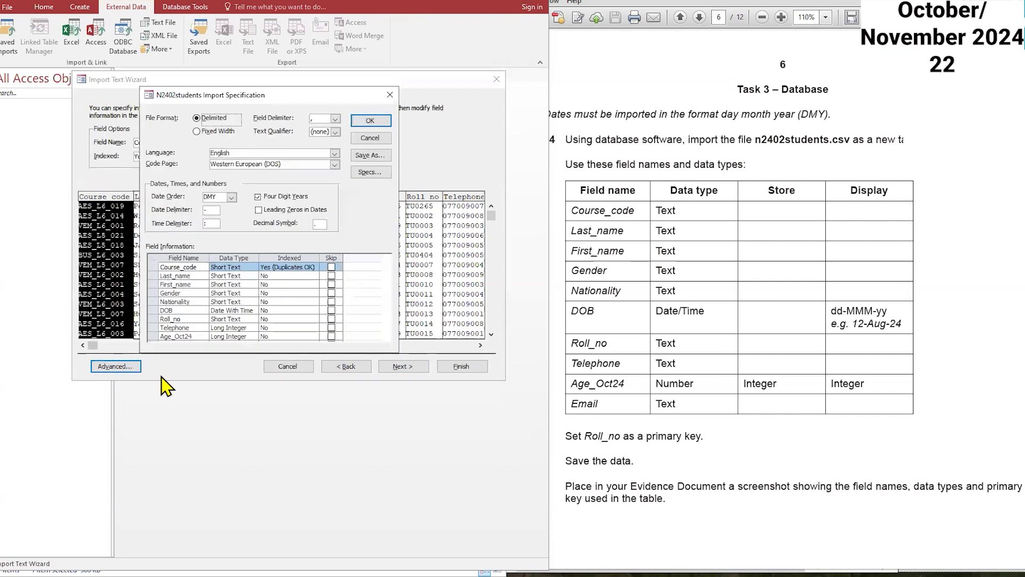
{"action": "left_click", "coordinate": [381, 140]}
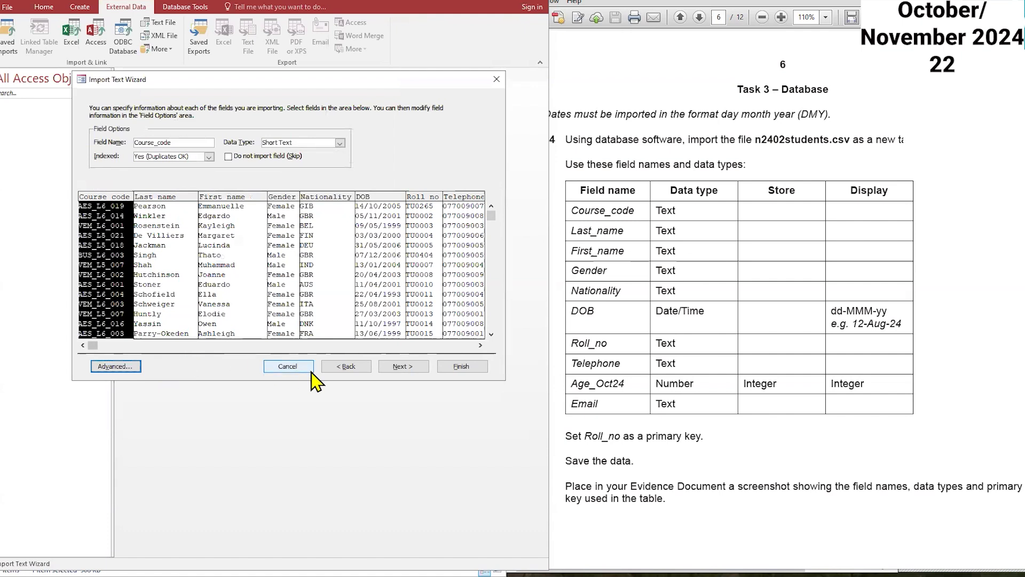
{"action": "left_click", "coordinate": [335, 367]}
Step: In the advanced import specification, set the Telephone field's data type to Short Text, confirm, and continue the wizard
{"action": "left_click", "coordinate": [115, 366]}
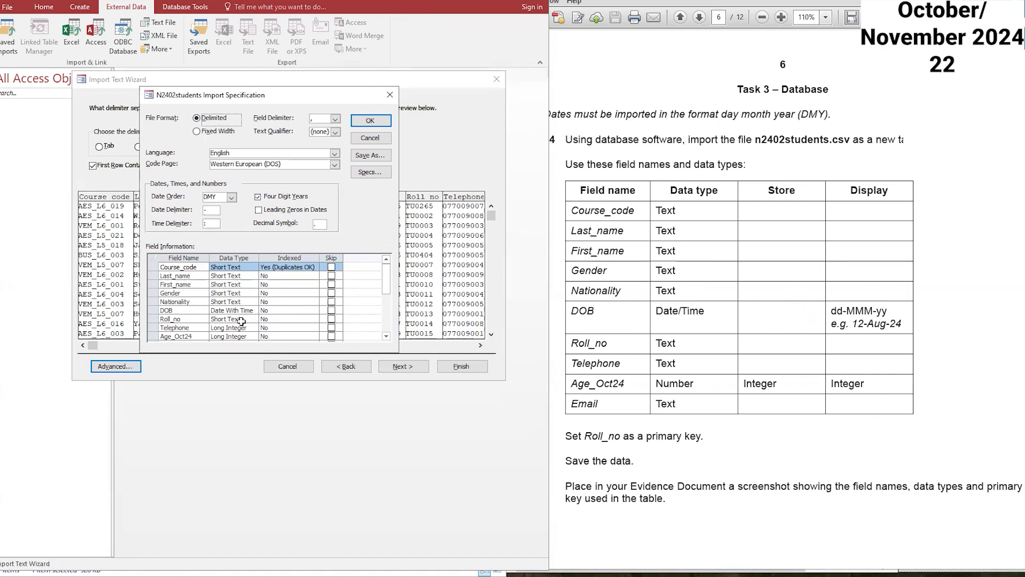
{"action": "scroll", "coordinate": [249, 310], "scroll_direction": "down", "scroll_amount": 1}
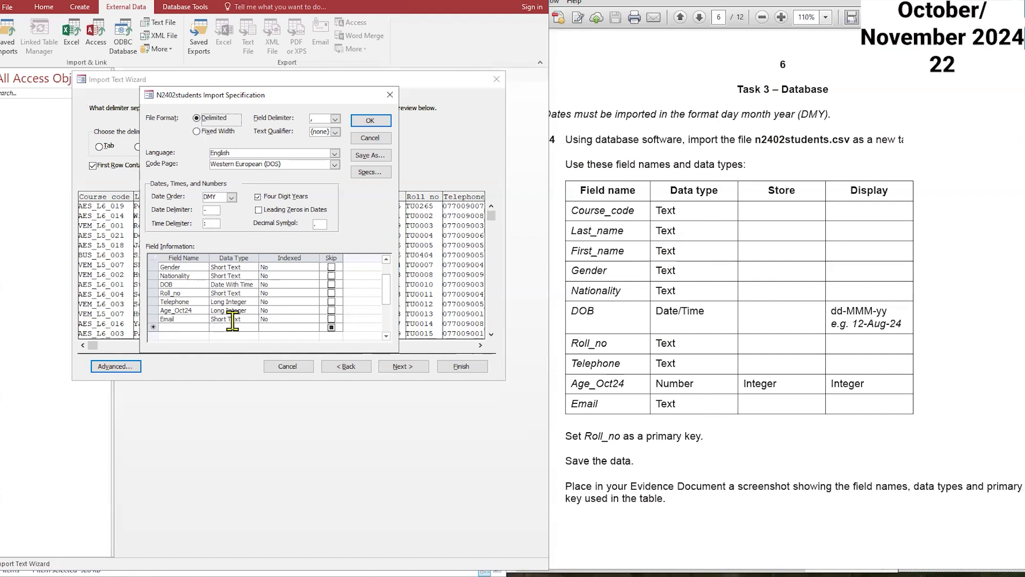
{"action": "left_click", "coordinate": [225, 302]}
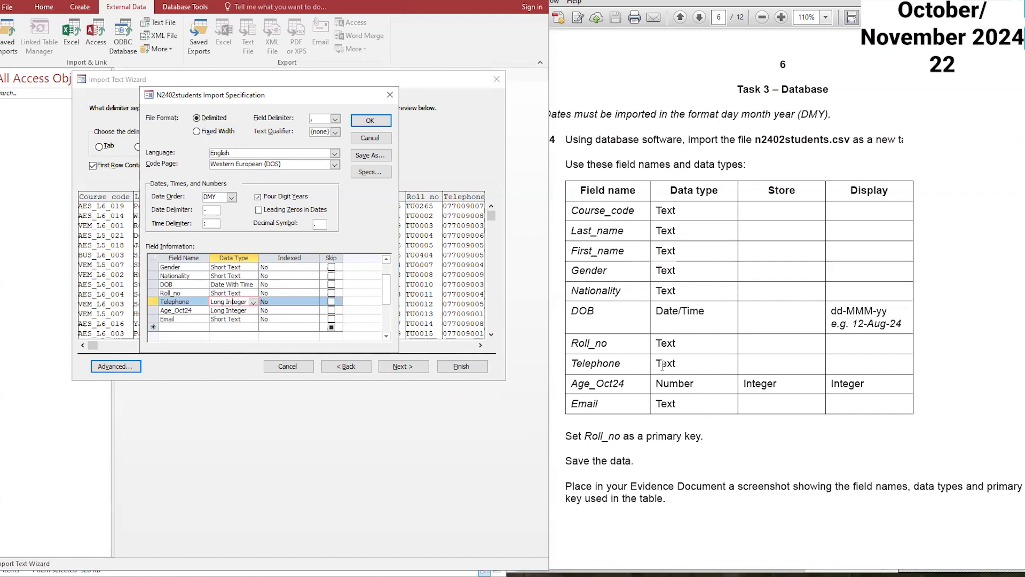
{"action": "left_click", "coordinate": [253, 302]}
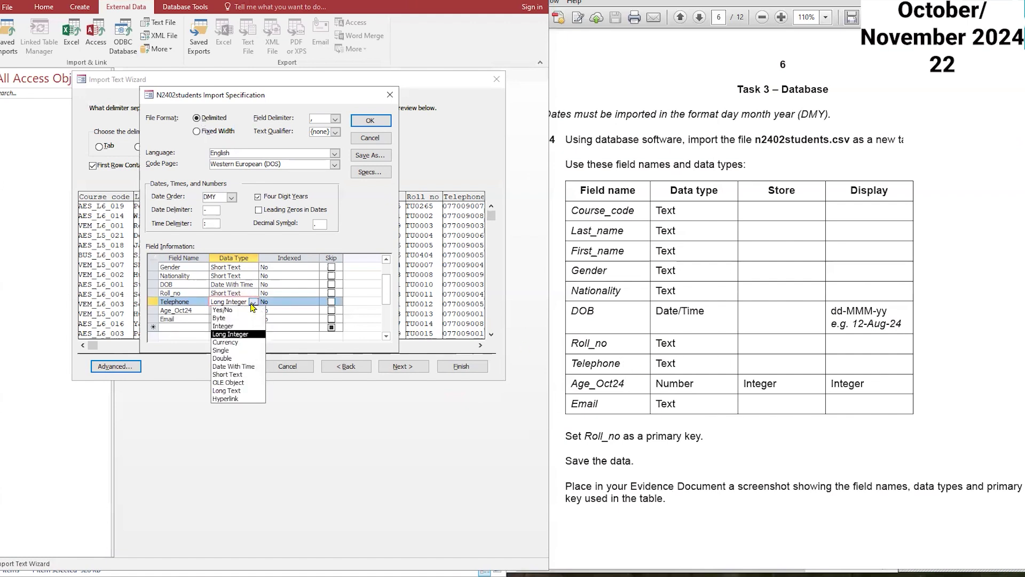
{"action": "left_click", "coordinate": [248, 375]}
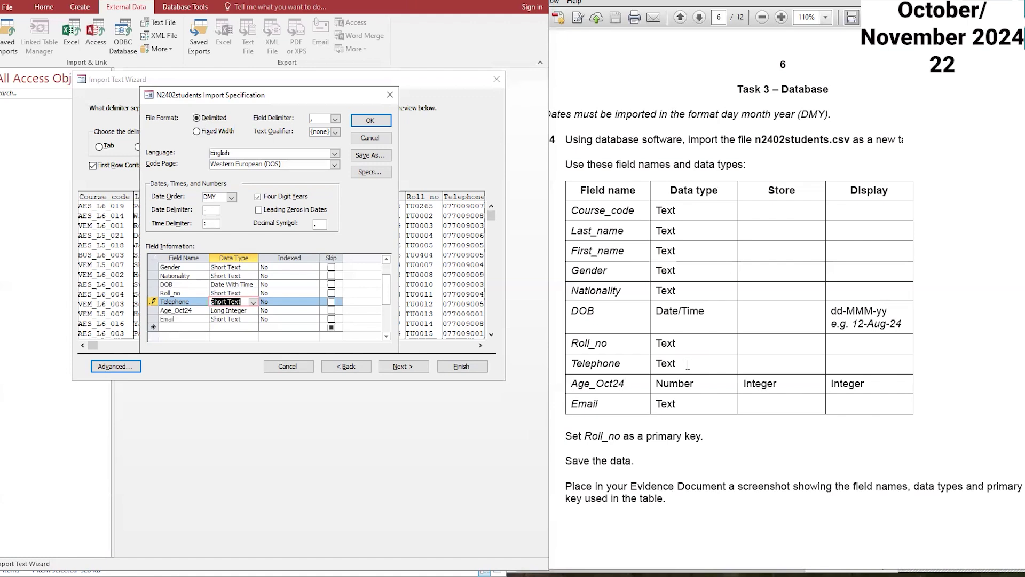
{"action": "type", "text": "l"}
{"action": "key", "text": "Up"}
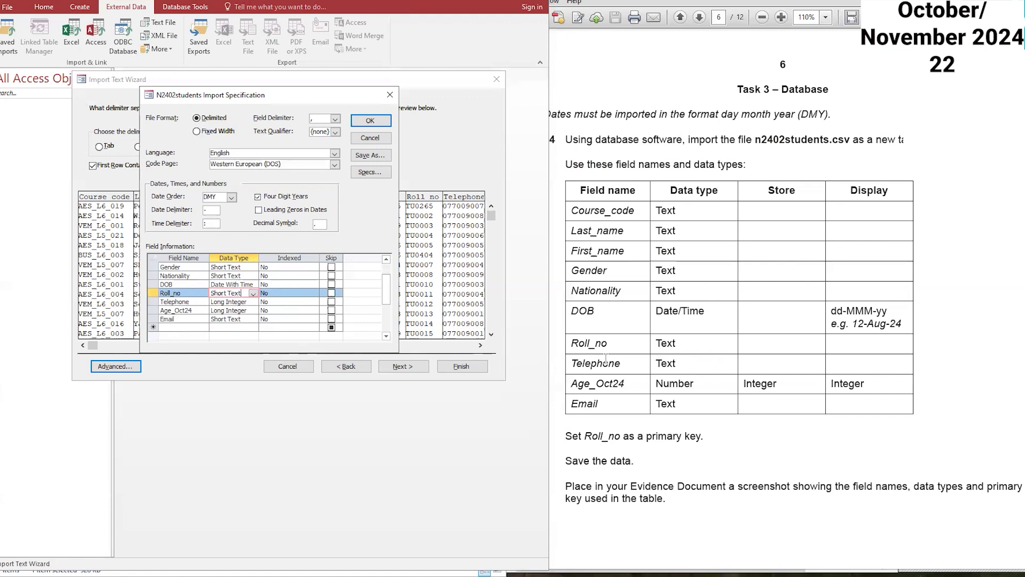
{"action": "left_click", "coordinate": [676, 362]}
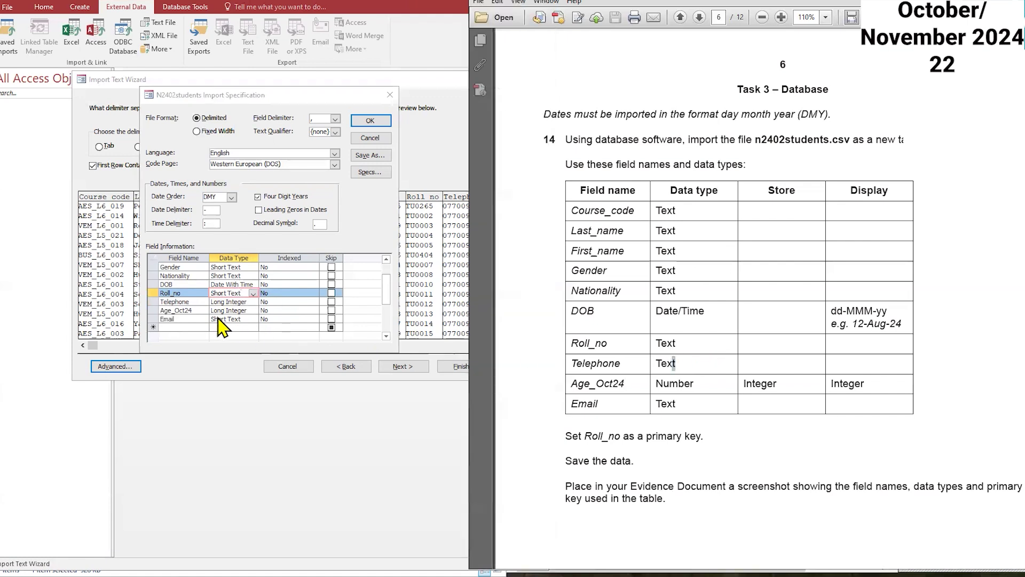
{"action": "left_click", "coordinate": [253, 302]}
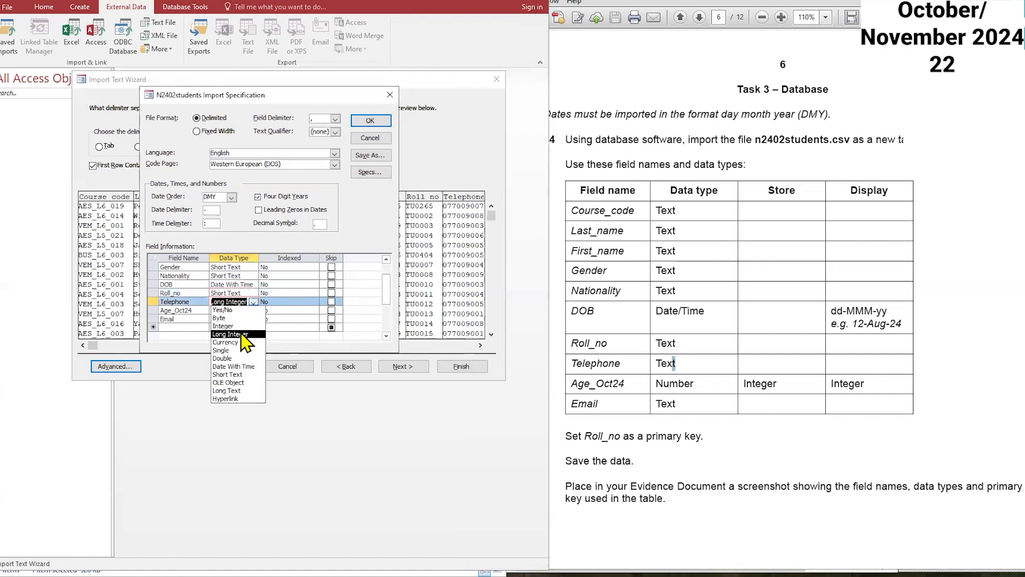
{"action": "left_click", "coordinate": [242, 376]}
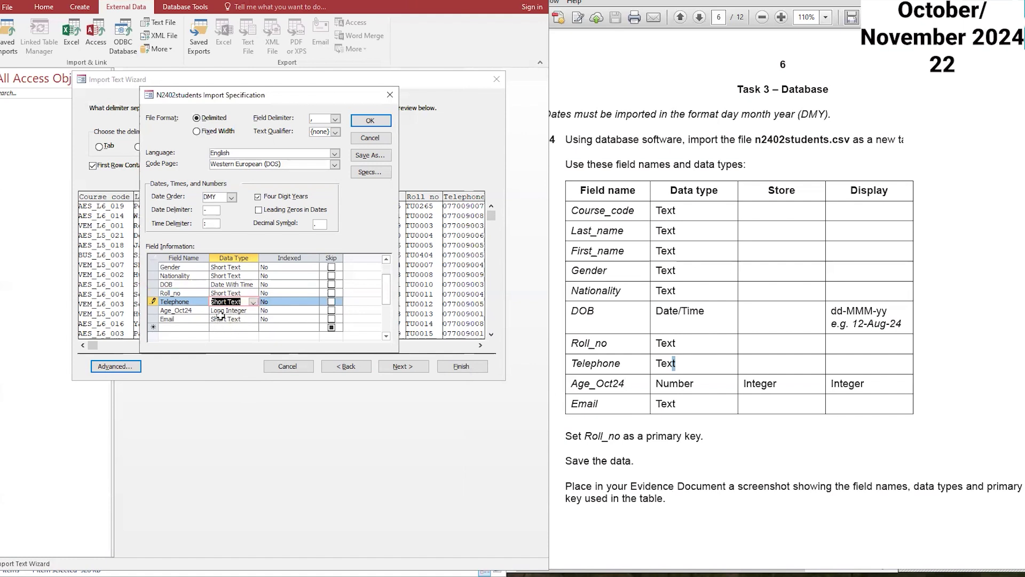
{"action": "left_click", "coordinate": [369, 121]}
{"action": "left_click", "coordinate": [404, 367]}
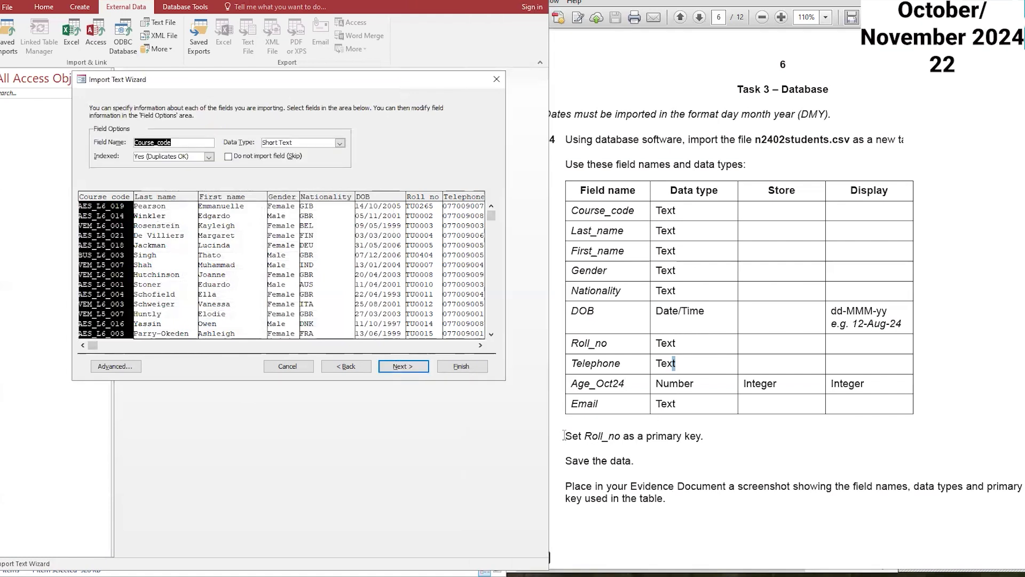
Step: Choose Roll_no as the table's own primary key, finish the import, and close without saving the import steps
{"action": "left_click_drag", "start_coordinate": [564, 435], "coordinate": [620, 435]}
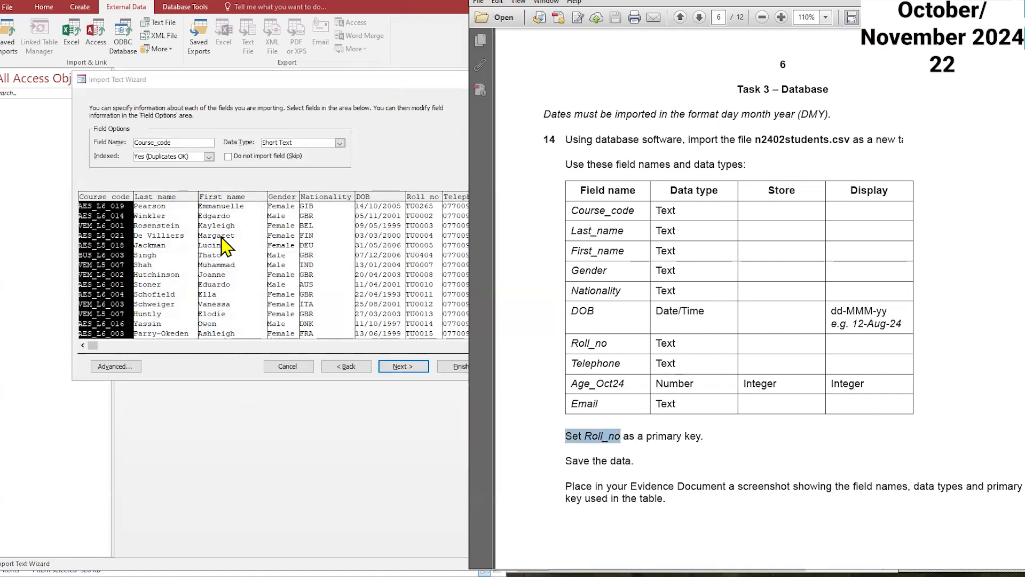
{"action": "left_click", "coordinate": [116, 366]}
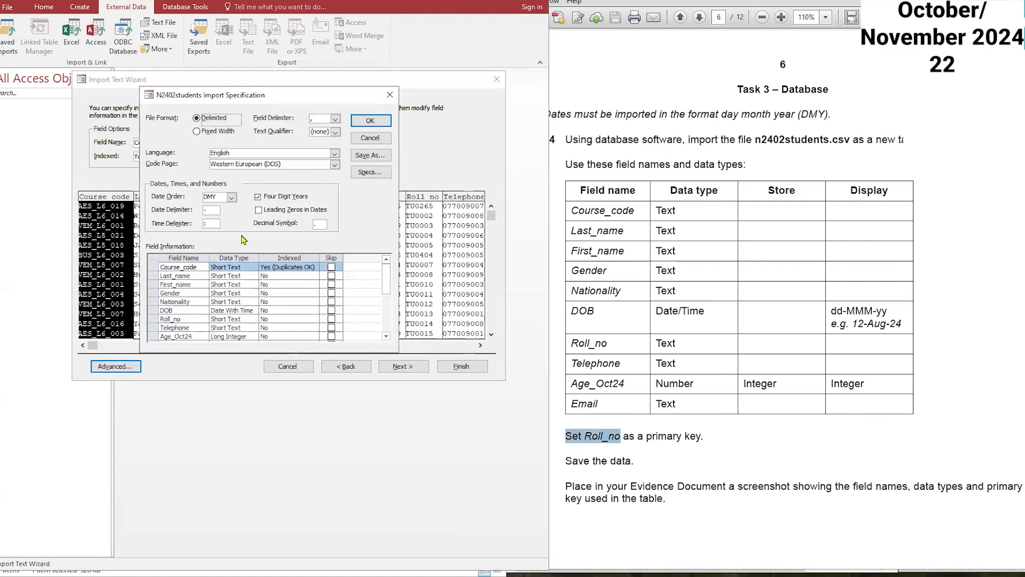
{"action": "left_click", "coordinate": [372, 121]}
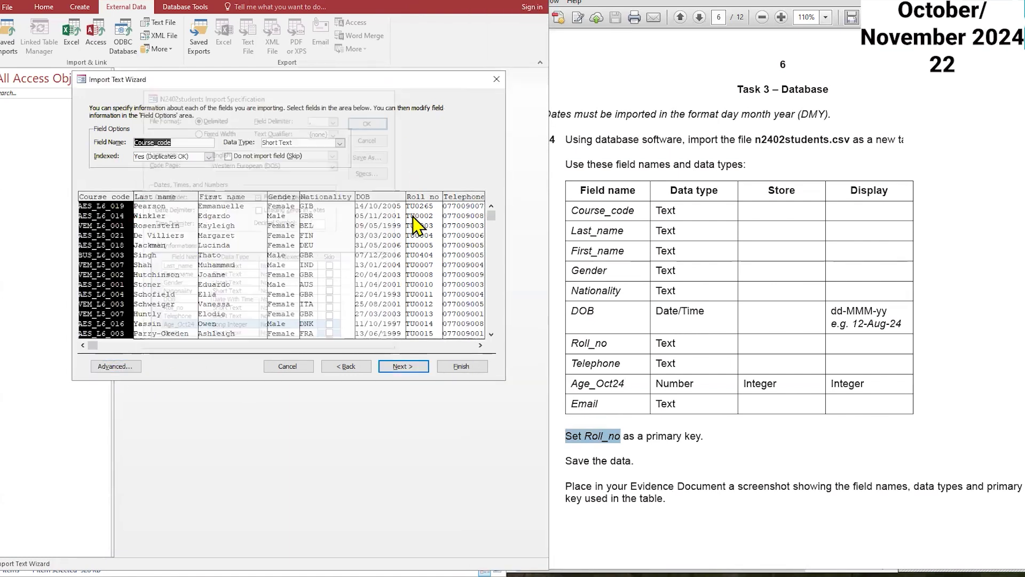
{"action": "left_click", "coordinate": [406, 368]}
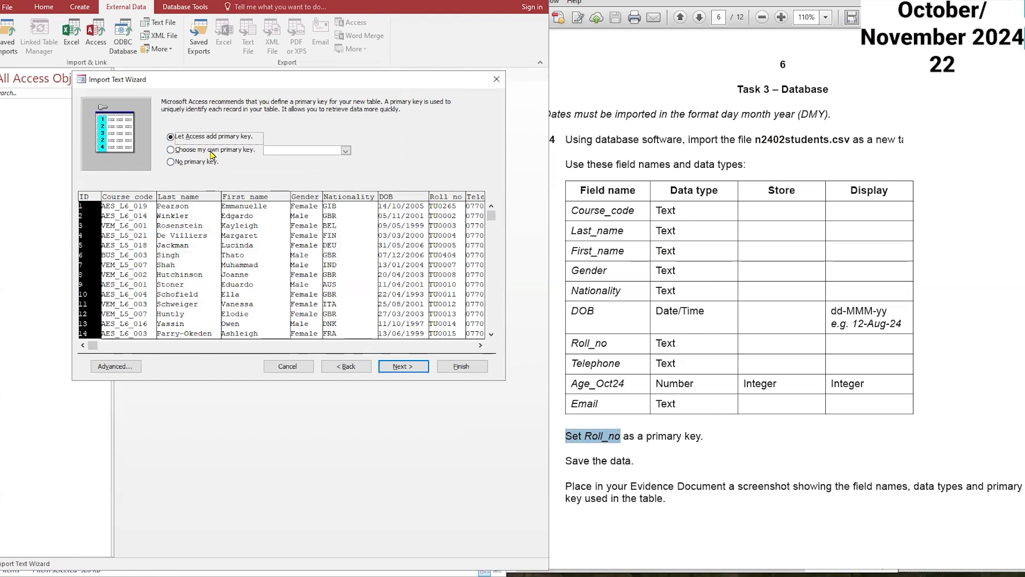
{"action": "left_click", "coordinate": [212, 154]}
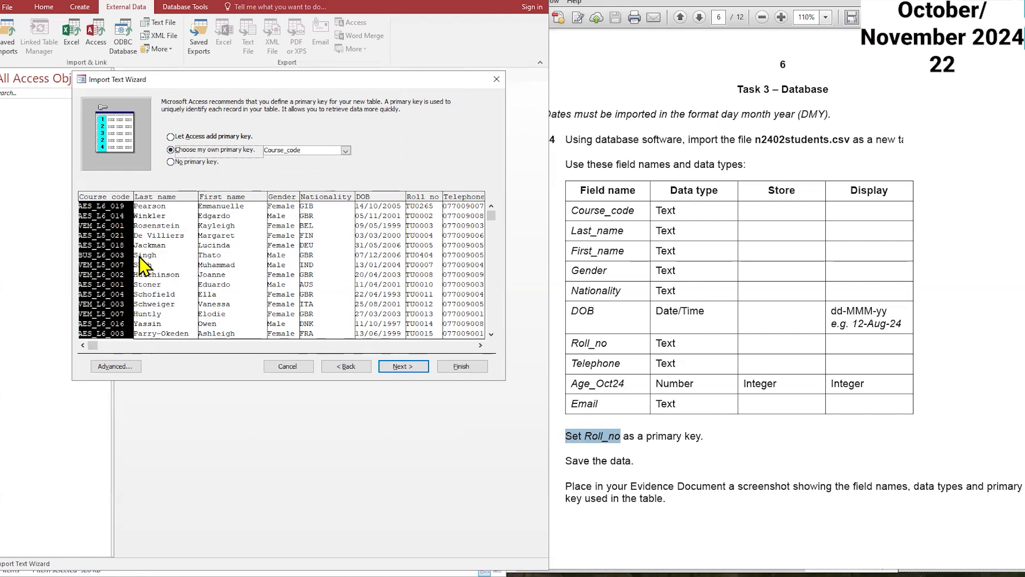
{"action": "left_click", "coordinate": [420, 265]}
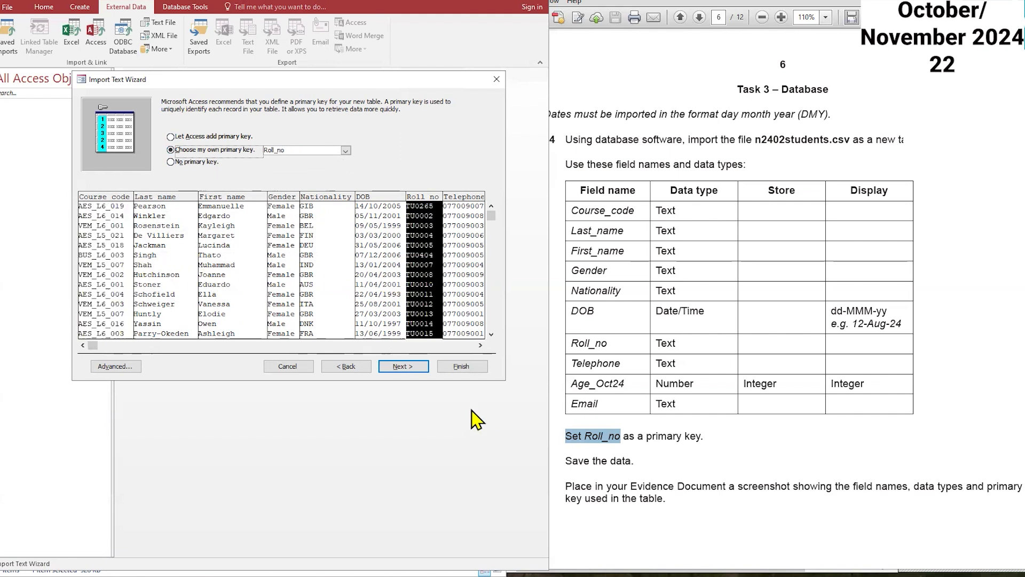
{"action": "left_click", "coordinate": [402, 368]}
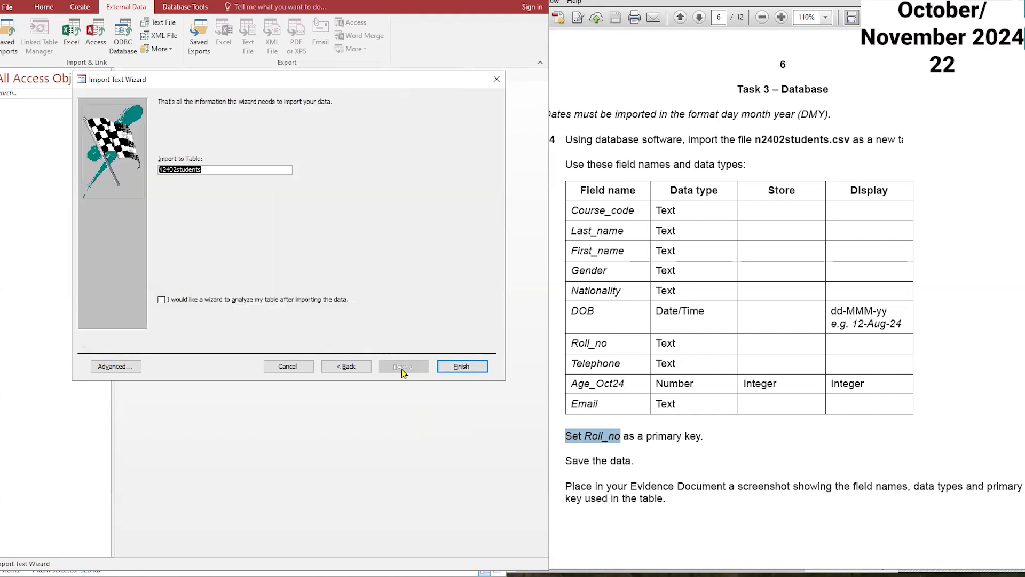
{"action": "left_click", "coordinate": [462, 367]}
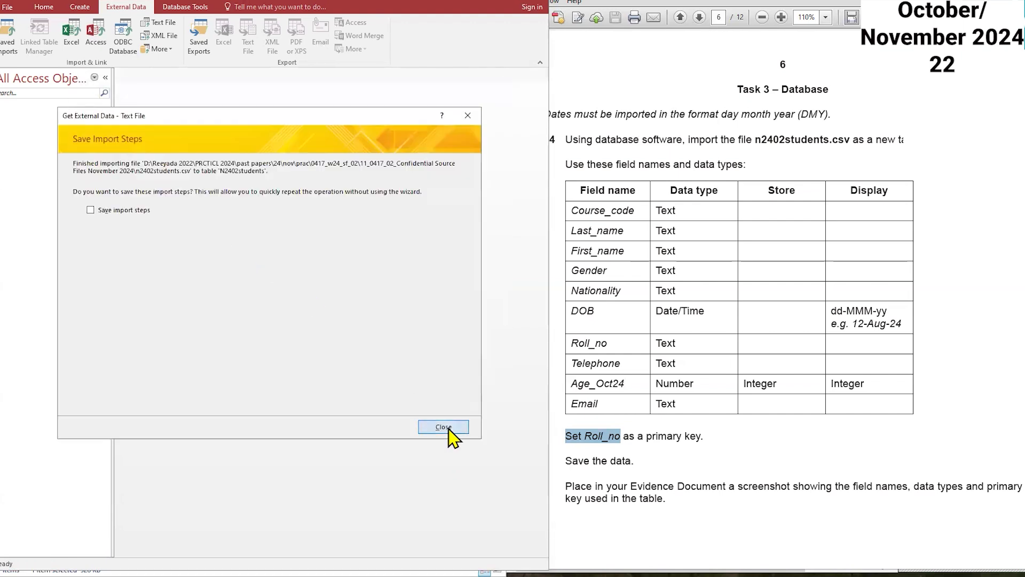
{"action": "left_click", "coordinate": [443, 428]}
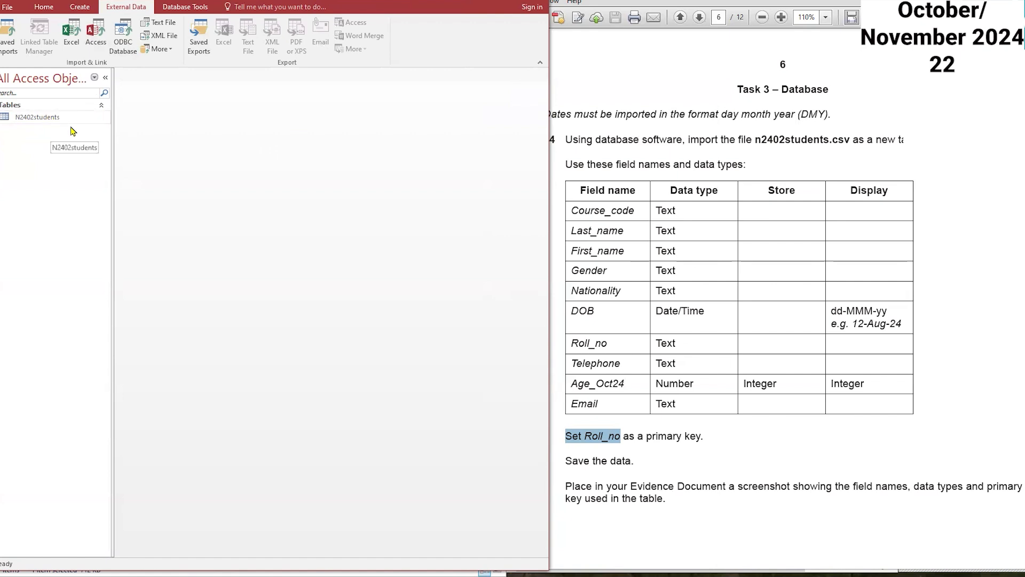
Step: Open the N2402students table in Design View
{"action": "left_click", "coordinate": [39, 121]}
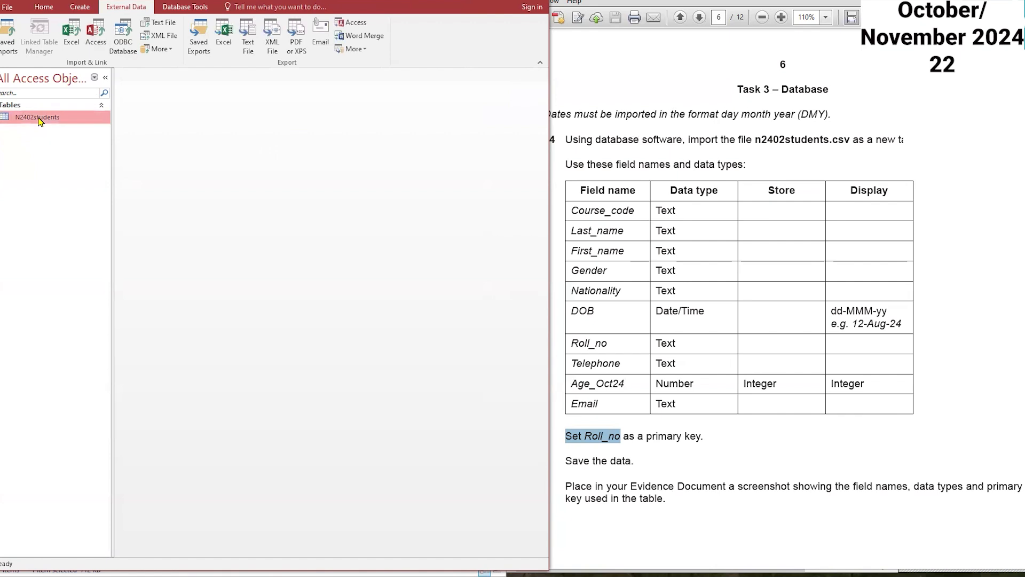
{"action": "right_click", "coordinate": [39, 118]}
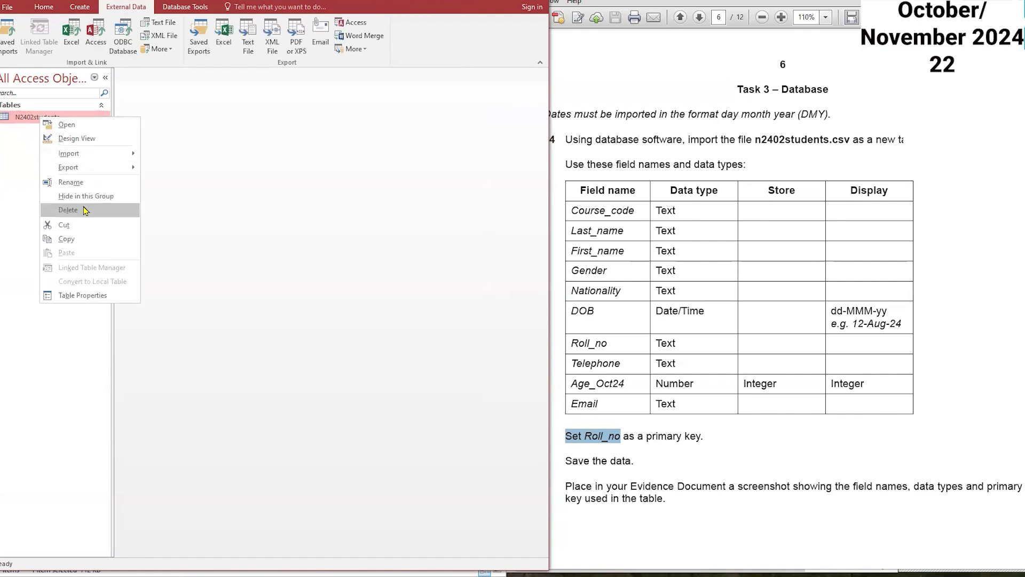
{"action": "left_click", "coordinate": [256, 198]}
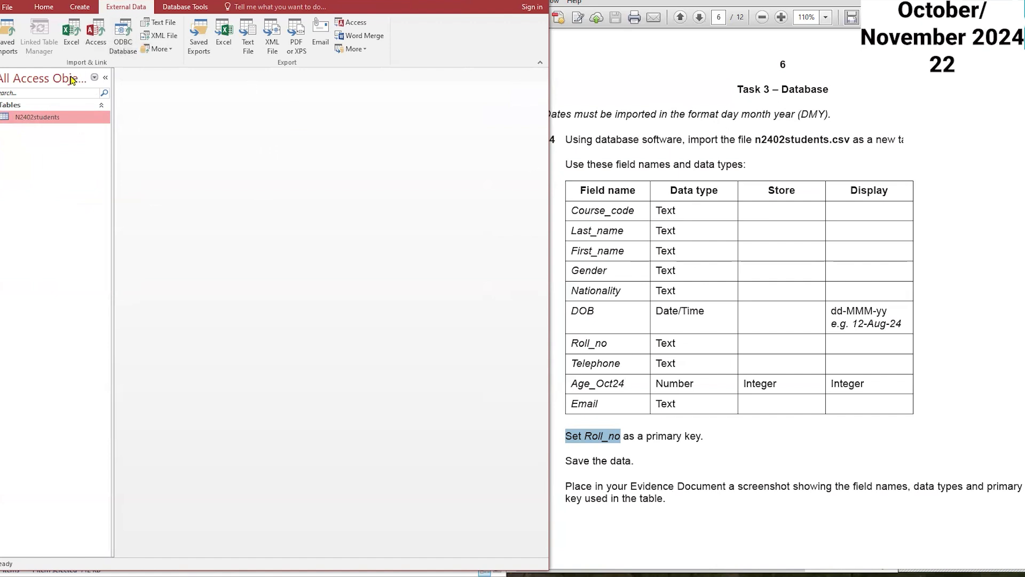
{"action": "right_click", "coordinate": [76, 119]}
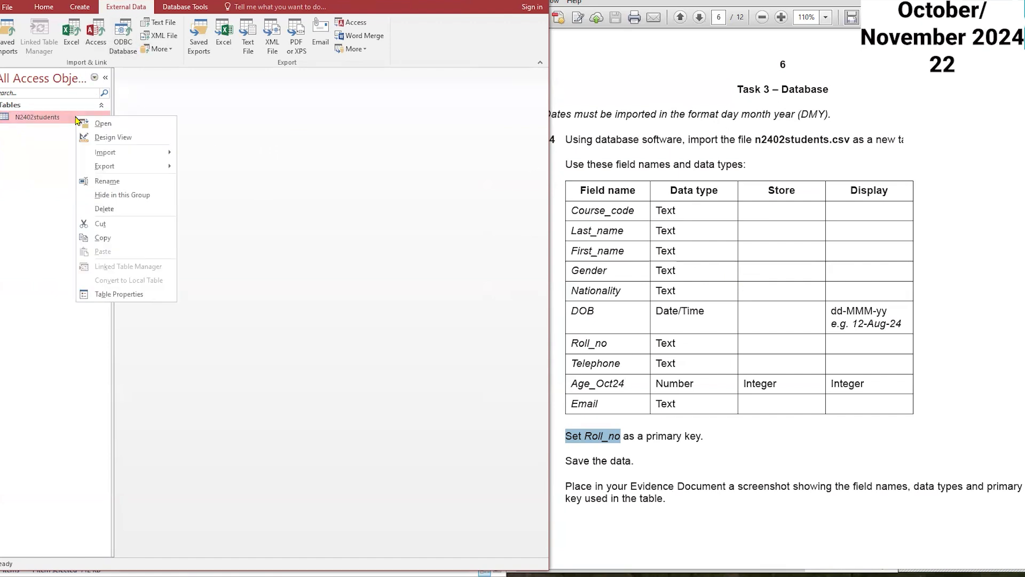
{"action": "left_click", "coordinate": [117, 139]}
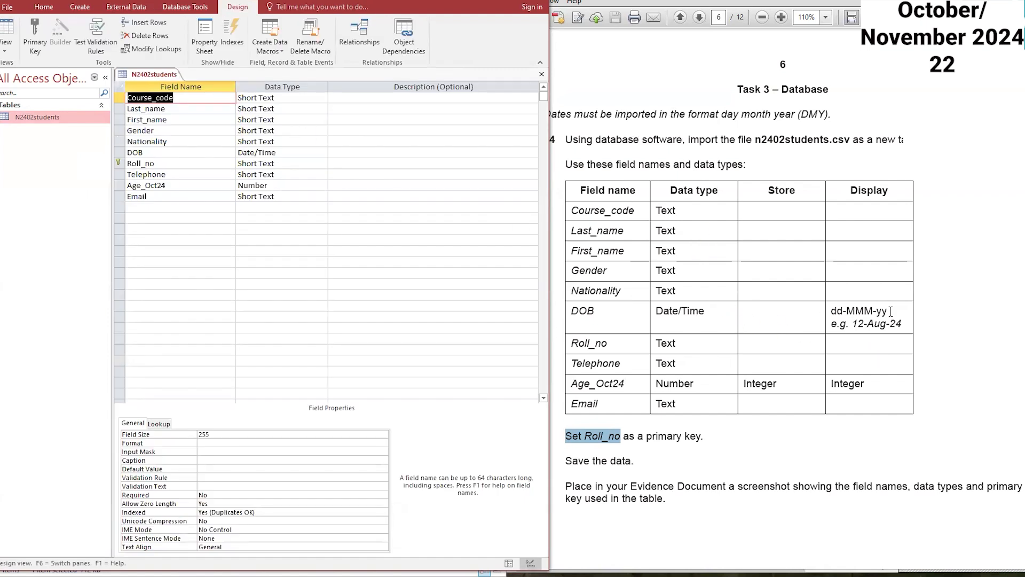
Step: Copy the dd-MMM-yy display format from the task and apply it as the DOB field's Format property
{"action": "left_click_drag", "start_coordinate": [889, 311], "coordinate": [831, 310]}
{"action": "left_click", "coordinate": [855, 310]}
{"action": "right_click", "coordinate": [838, 311]}
{"action": "left_click", "coordinate": [859, 317]}
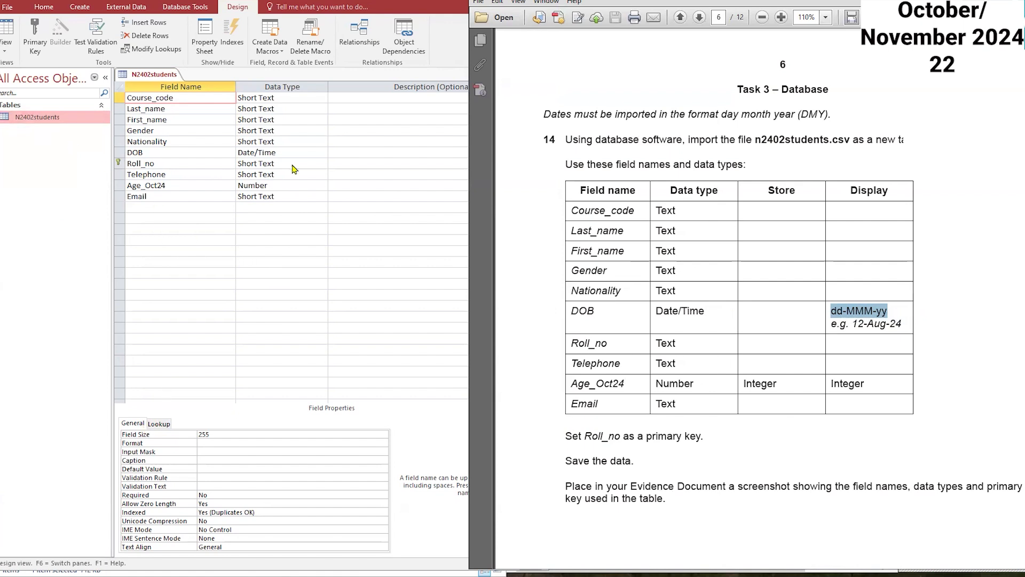
{"action": "left_click", "coordinate": [275, 153]}
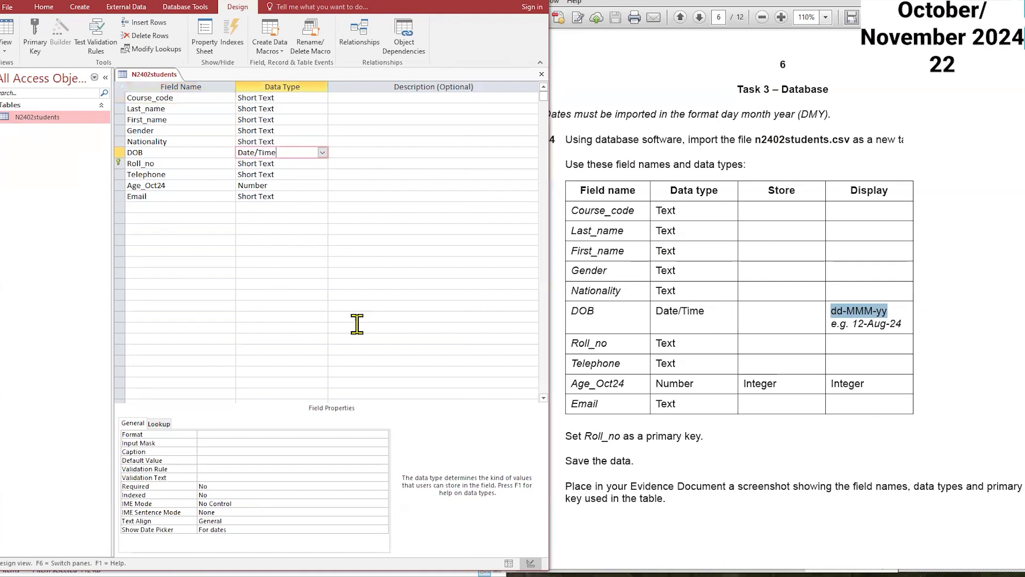
{"action": "left_click", "coordinate": [241, 434]}
{"action": "key", "text": "ctrl+v"}
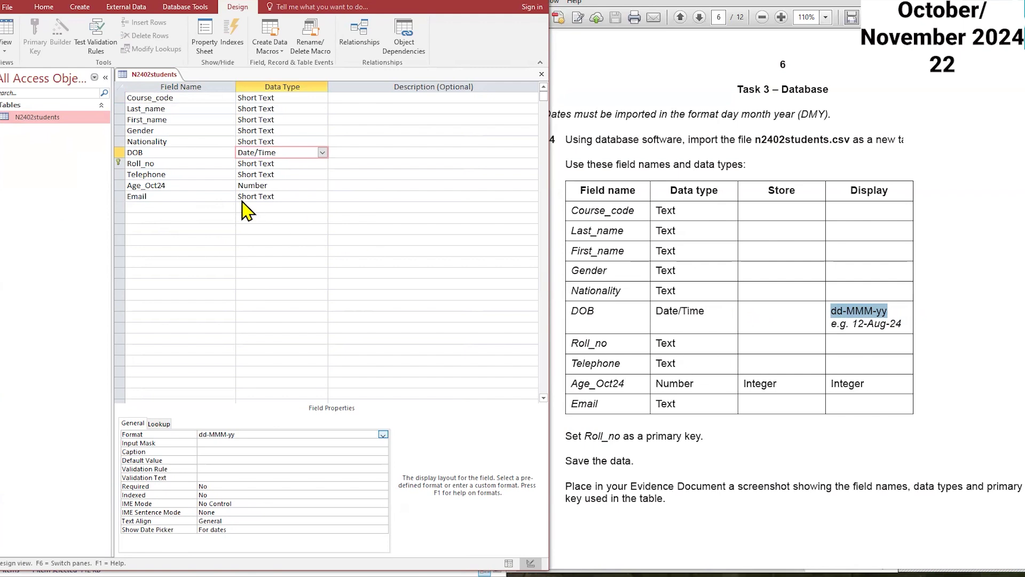
Step: Set the Age_Oct24 field's decimal places to 0
{"action": "left_click", "coordinate": [282, 185]}
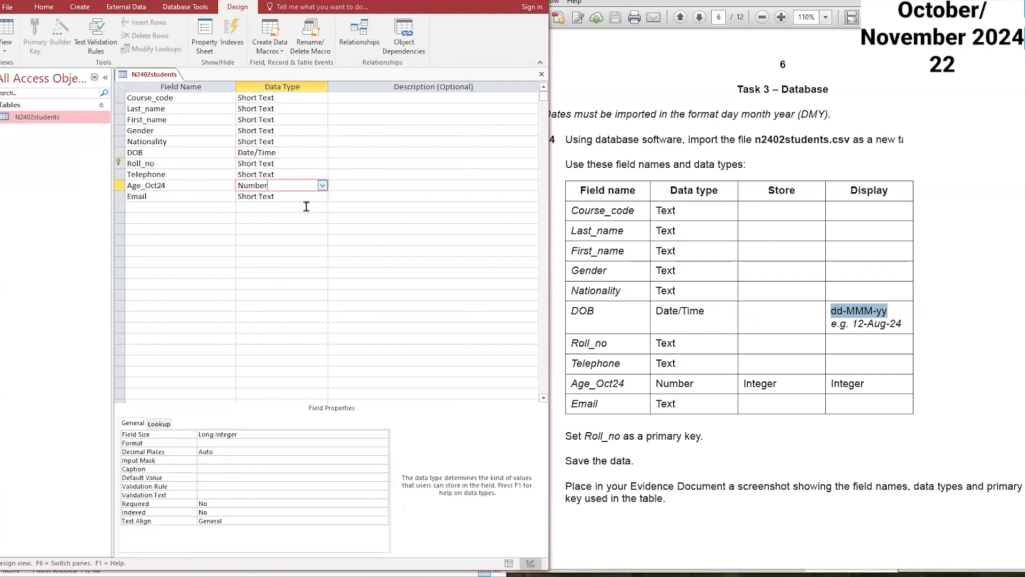
{"action": "left_click", "coordinate": [224, 452]}
{"action": "left_click", "coordinate": [382, 453]}
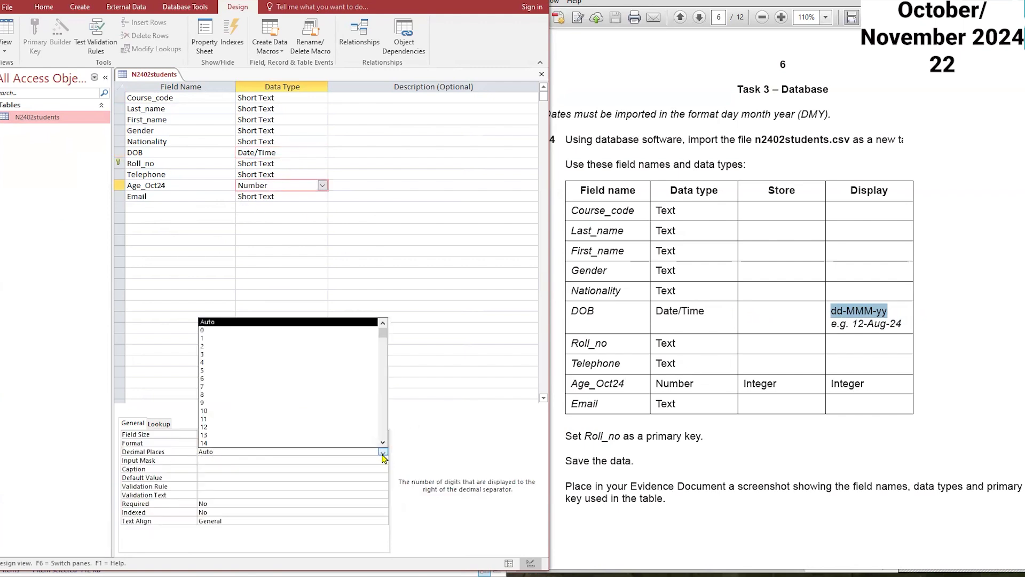
{"action": "left_click", "coordinate": [203, 329]}
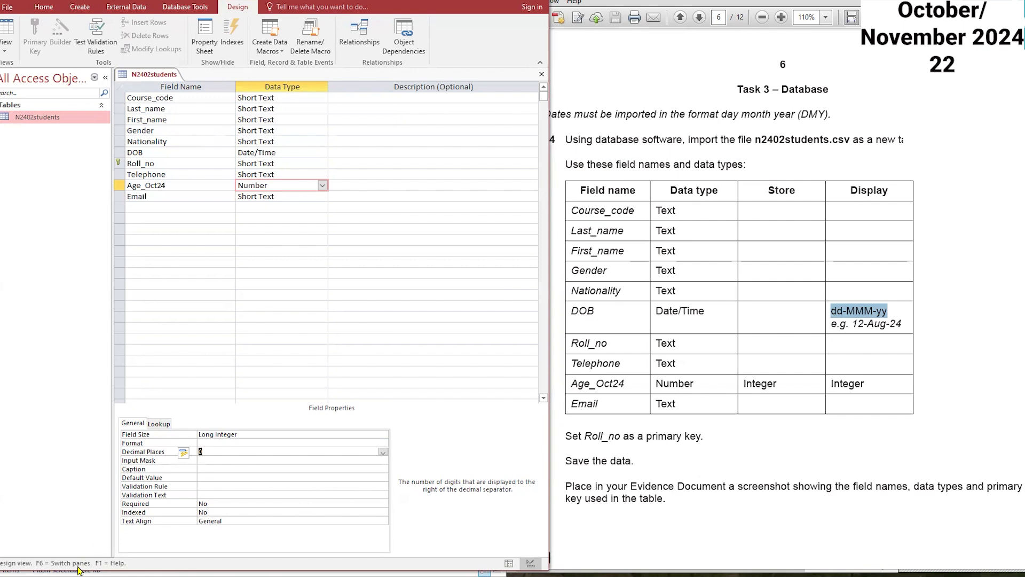
Step: Capture a screenshot of the table's field names and data types with the Snipping Tool
{"action": "key", "text": "super+s"}
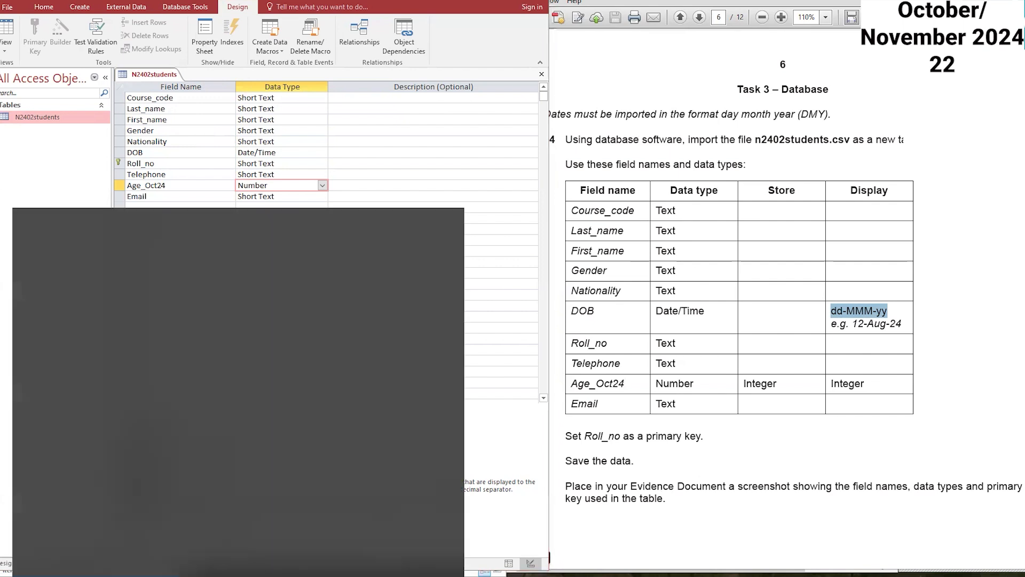
{"action": "left_click", "coordinate": [86, 425]}
{"action": "left_click", "coordinate": [8, 131]}
{"action": "left_click_drag", "start_coordinate": [187, 100], "coordinate": [423, 247]}
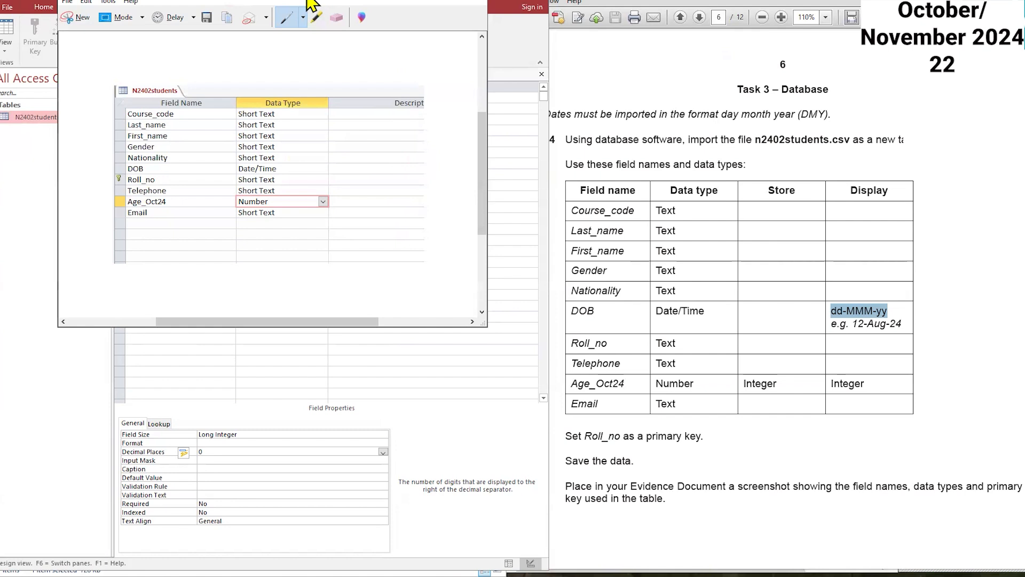
{"action": "left_click", "coordinate": [716, 148]}
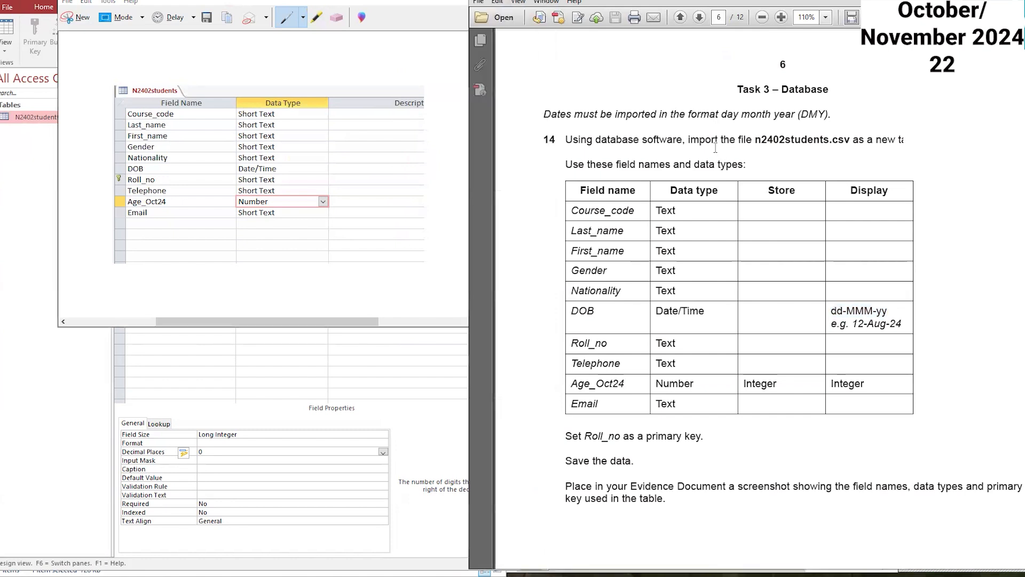
{"action": "key", "text": "super+Down"}
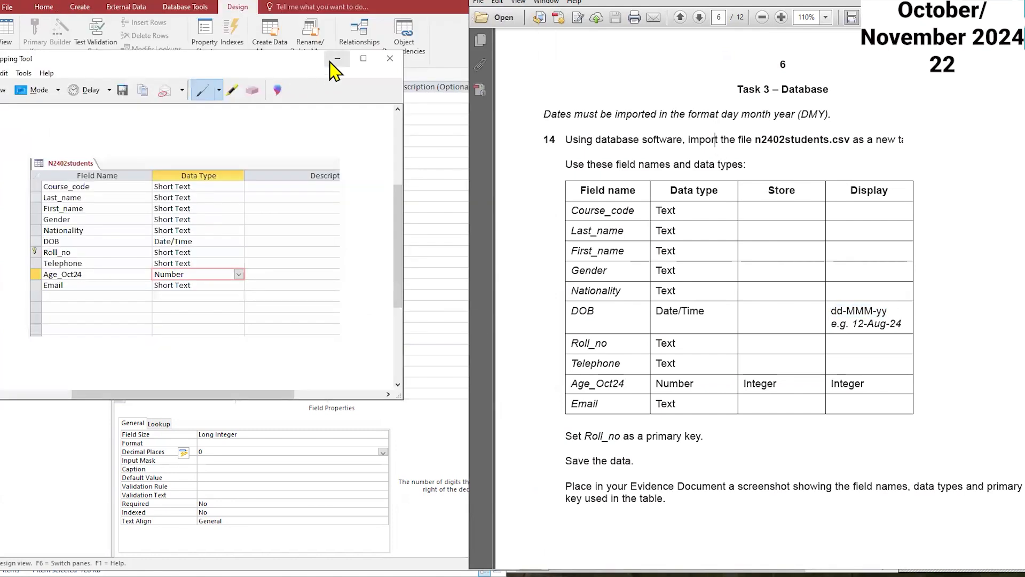
Step: Save the N2402students table design and close the table
{"action": "right_click", "coordinate": [163, 74]}
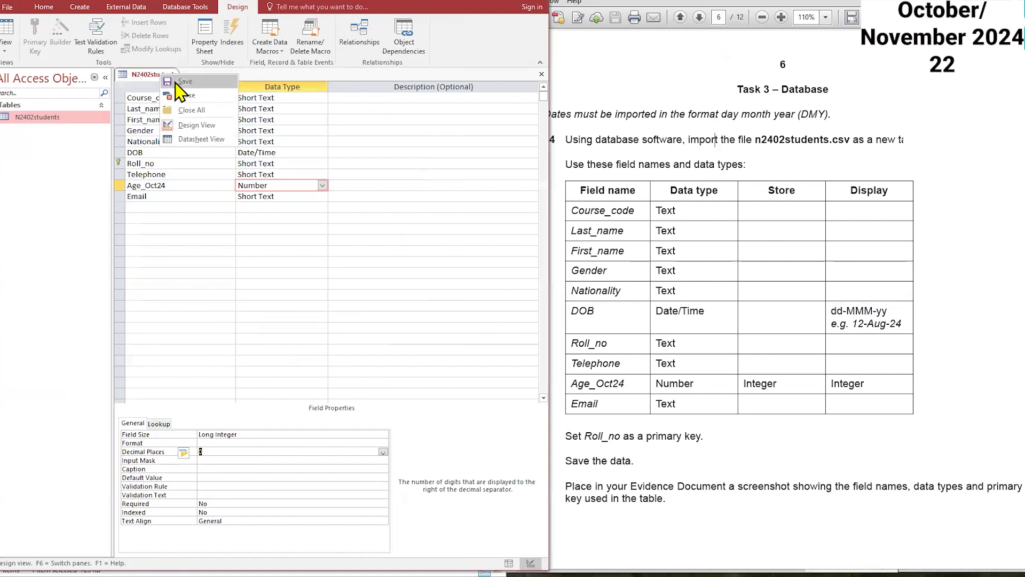
{"action": "left_click", "coordinate": [176, 82]}
{"action": "right_click", "coordinate": [163, 76]}
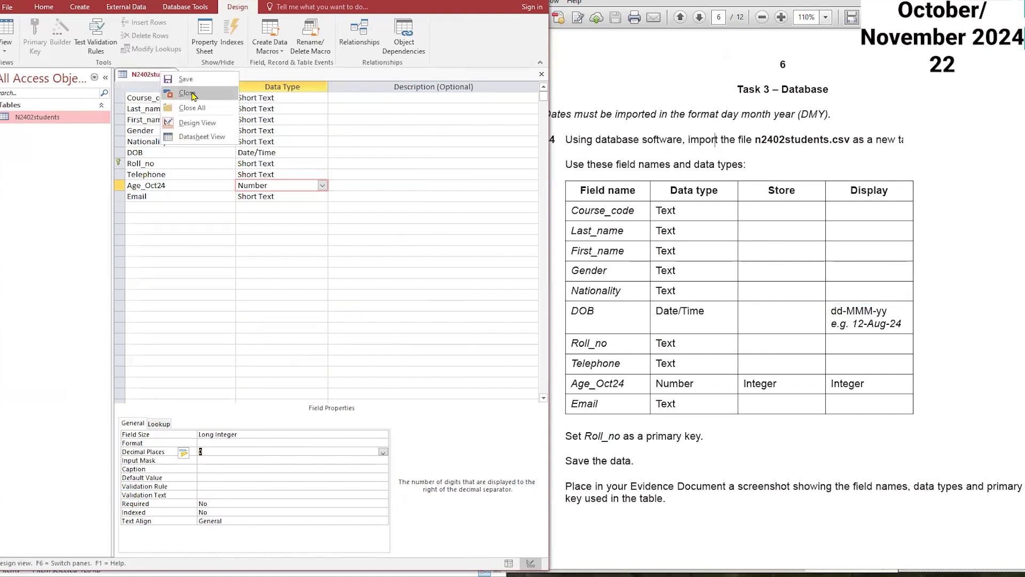
{"action": "left_click", "coordinate": [184, 94]}
{"action": "left_click", "coordinate": [703, 434]}
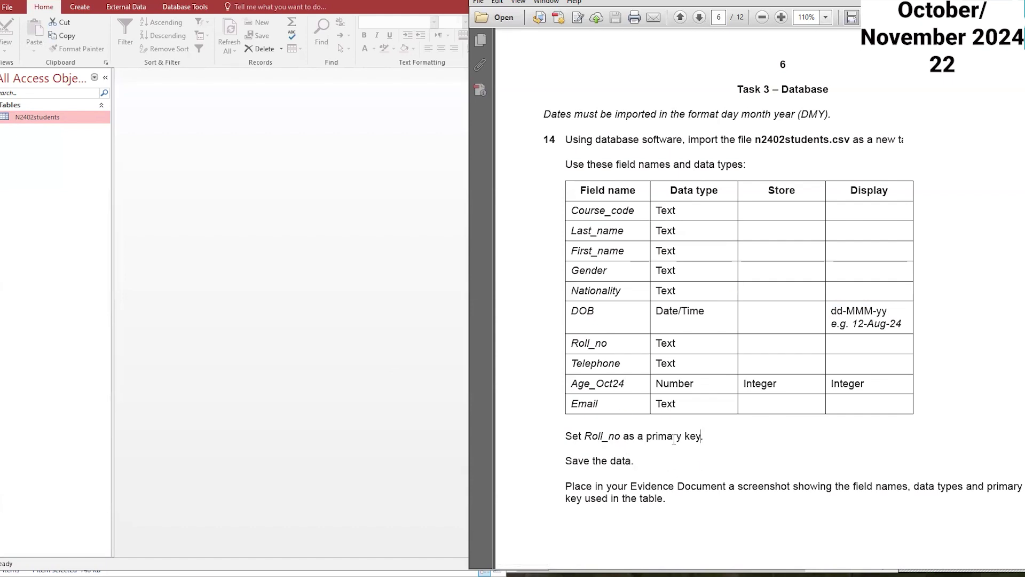
Step: Start a text-file import of n2402degrees.csv into a new table in the current database
{"action": "scroll", "coordinate": [674, 439], "scroll_direction": "down", "scroll_amount": 15}
{"action": "scroll", "coordinate": [673, 451], "scroll_direction": "down", "scroll_amount": 5}
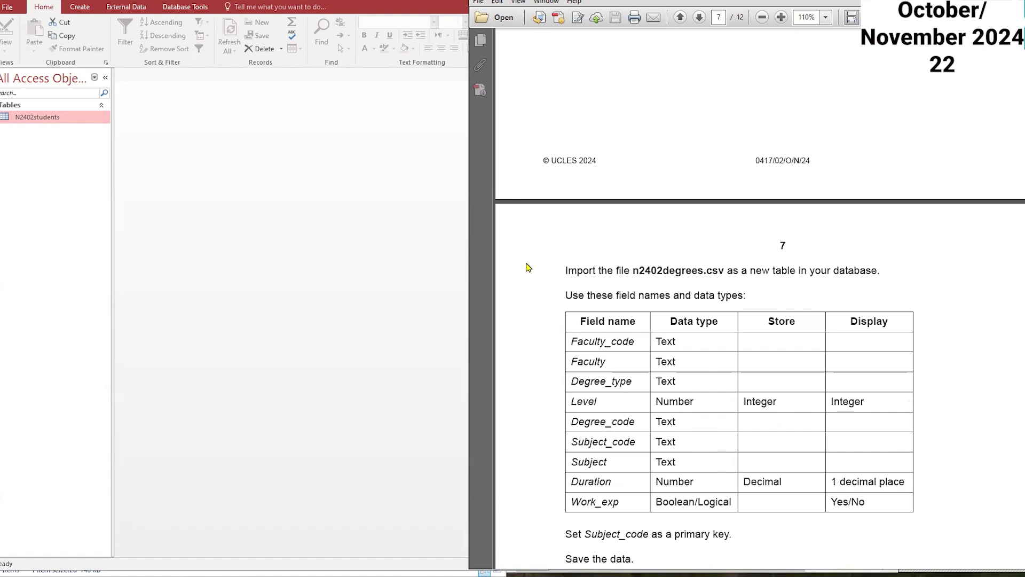
{"action": "scroll", "coordinate": [531, 235], "scroll_direction": "down", "scroll_amount": 2}
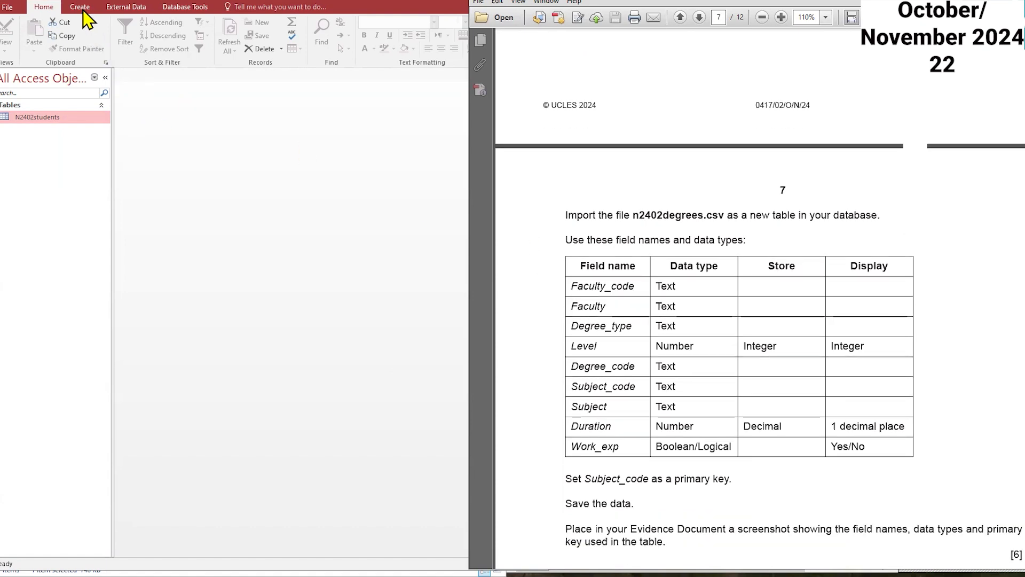
{"action": "left_click", "coordinate": [116, 9]}
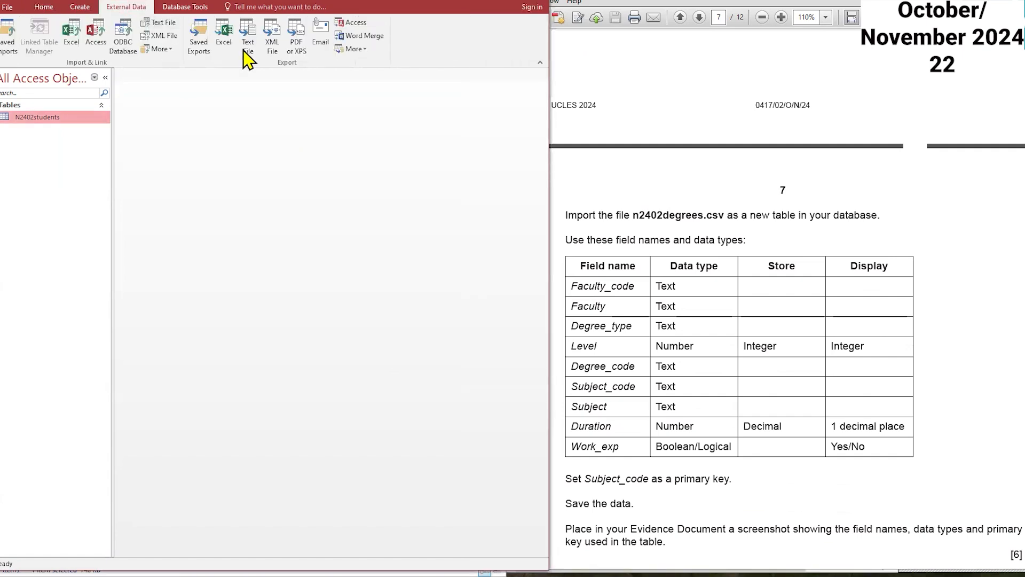
{"action": "left_click", "coordinate": [158, 22]}
{"action": "left_click", "coordinate": [433, 202]}
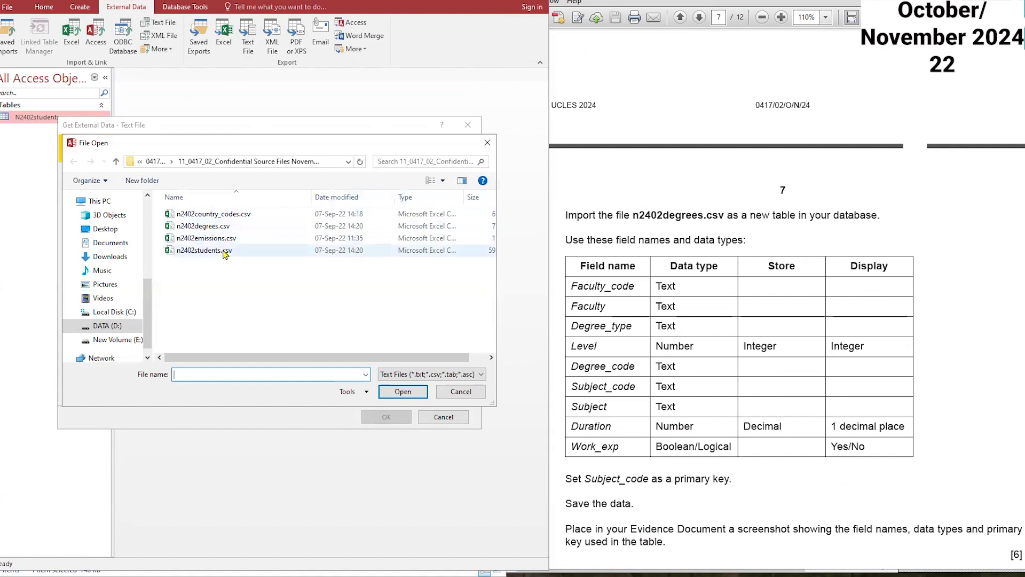
{"action": "left_click", "coordinate": [227, 228]}
{"action": "double_click", "coordinate": [227, 229]}
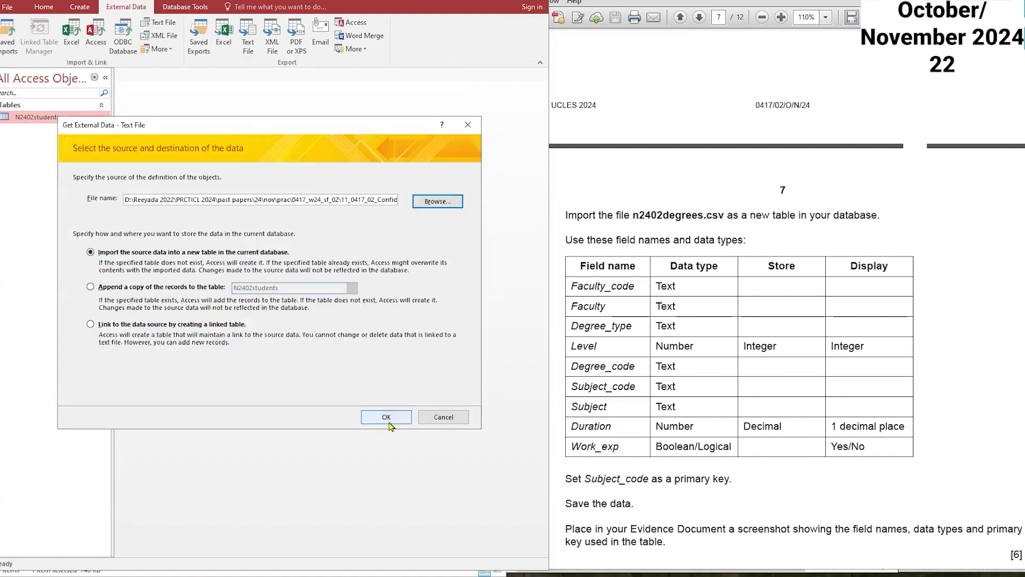
{"action": "left_click", "coordinate": [388, 417]}
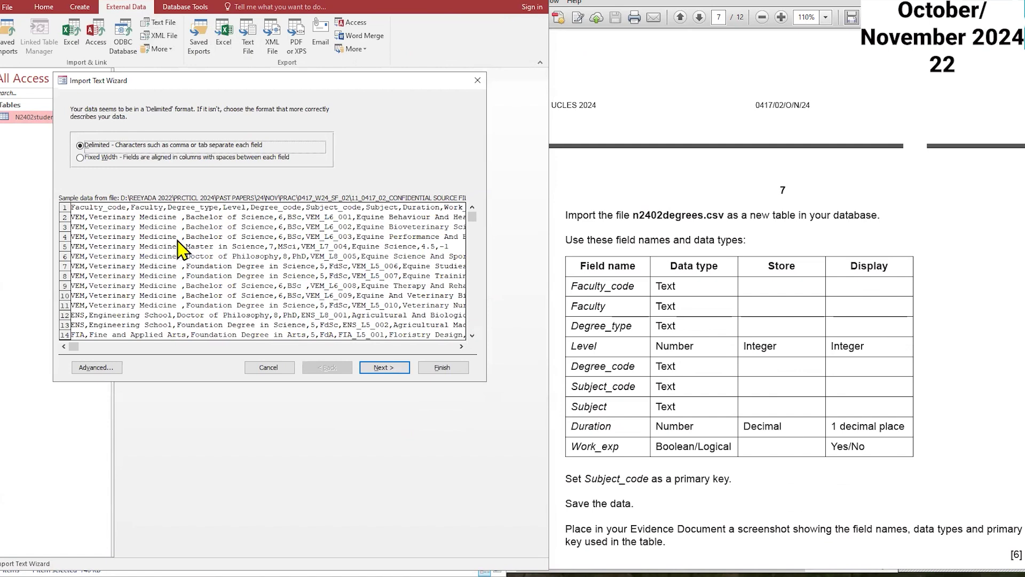
Step: Keep the comma-delimited format and mark the first row as containing field names
{"action": "left_click", "coordinate": [380, 368]}
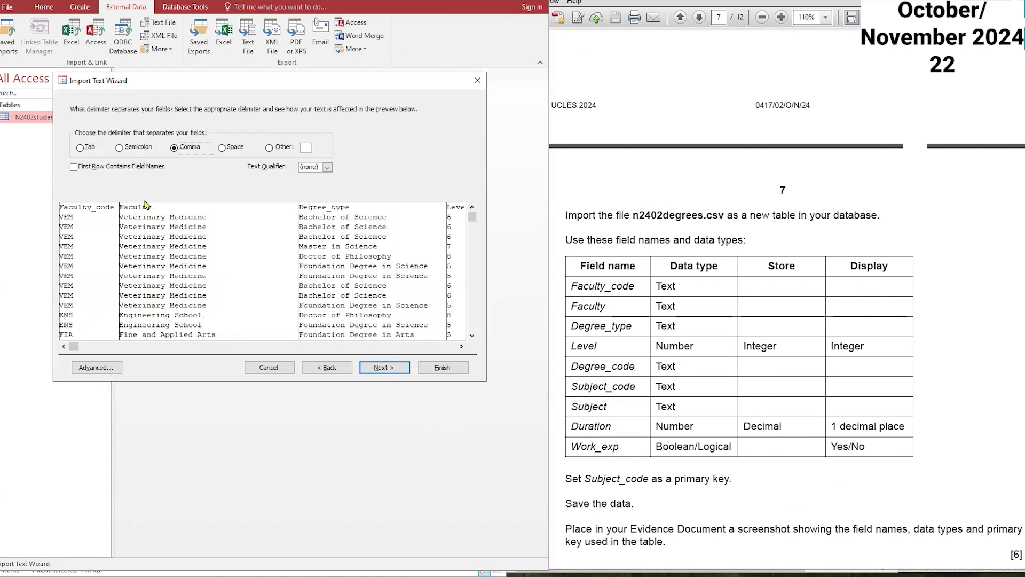
{"action": "left_click", "coordinate": [106, 169]}
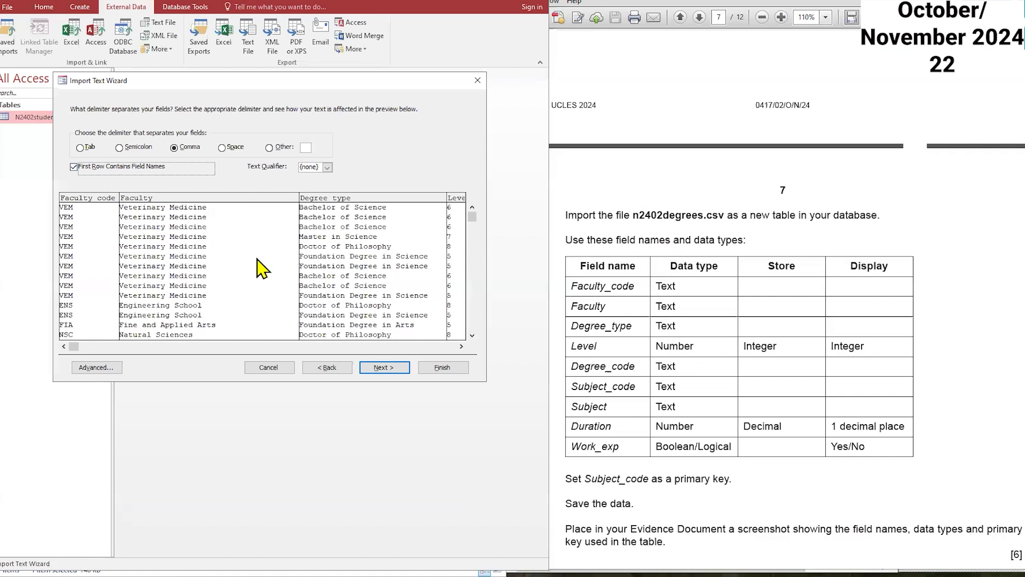
Step: Open the advanced import specification and set the Work_exp field's data type to Yes/No
{"action": "left_click", "coordinate": [97, 368]}
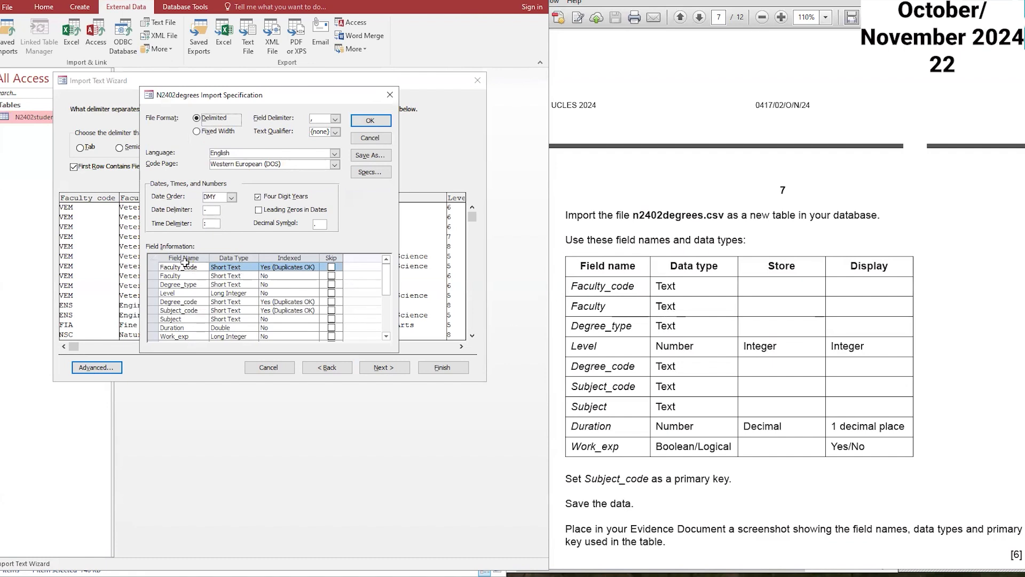
{"action": "left_click", "coordinate": [244, 294]}
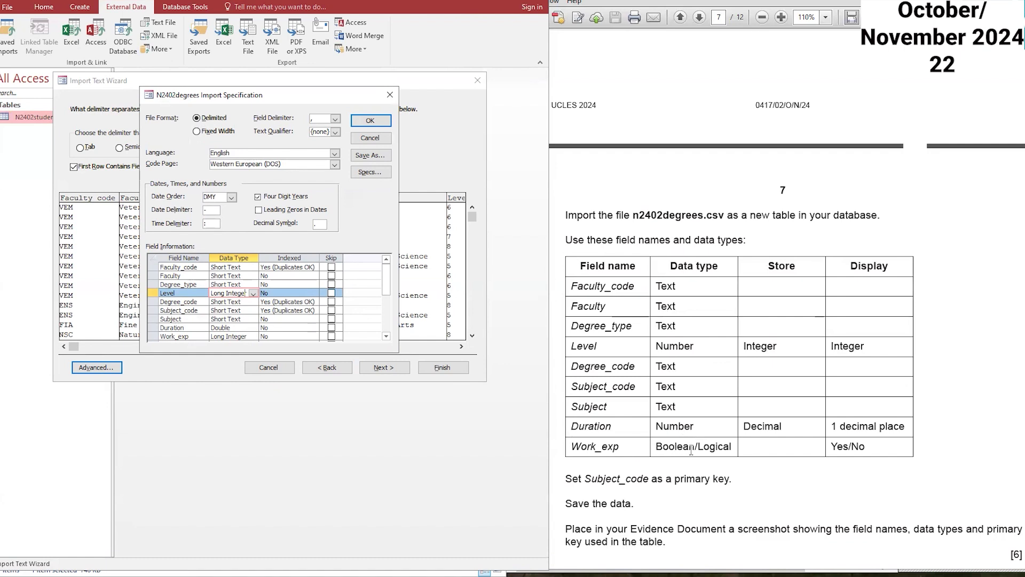
{"action": "left_click", "coordinate": [246, 336]}
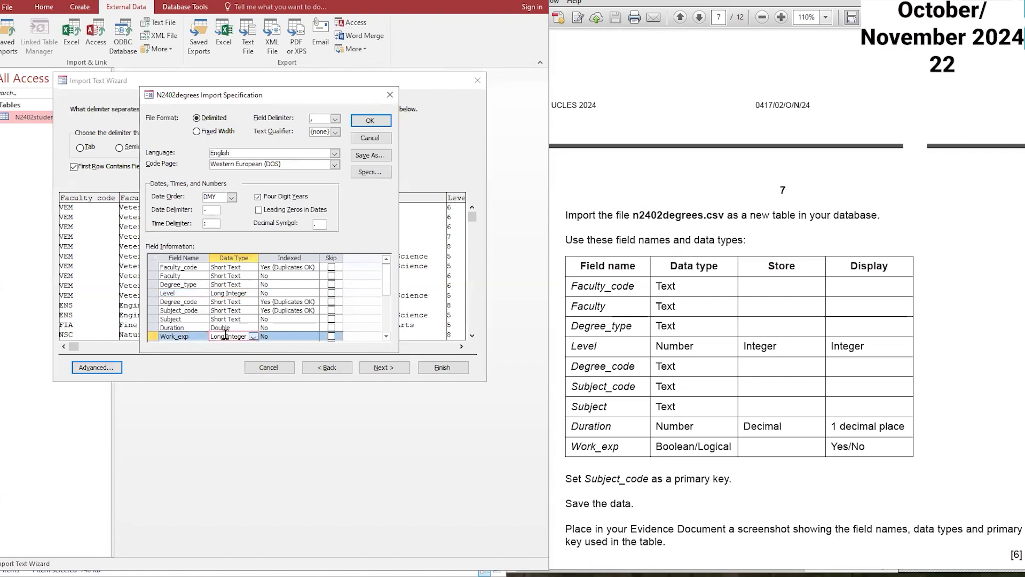
{"action": "left_click", "coordinate": [253, 337]}
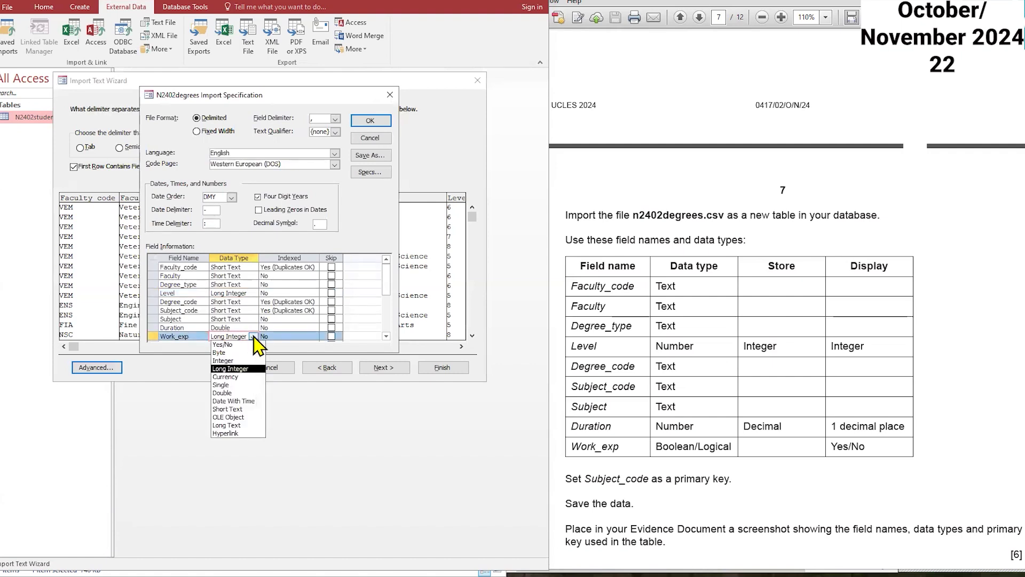
{"action": "left_click", "coordinate": [223, 344]}
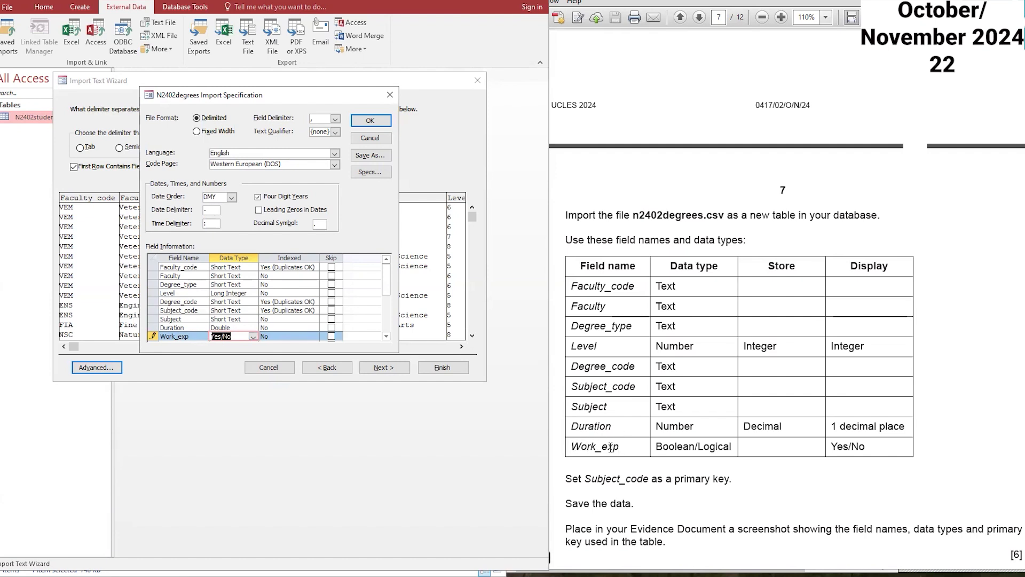
{"action": "left_click", "coordinate": [676, 444]}
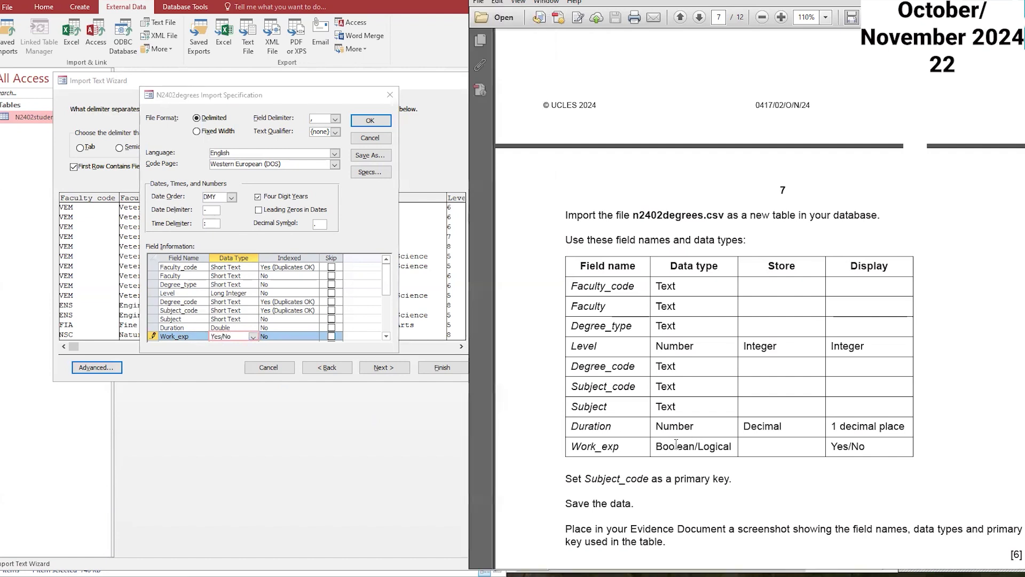
{"action": "double_click", "coordinate": [676, 444]}
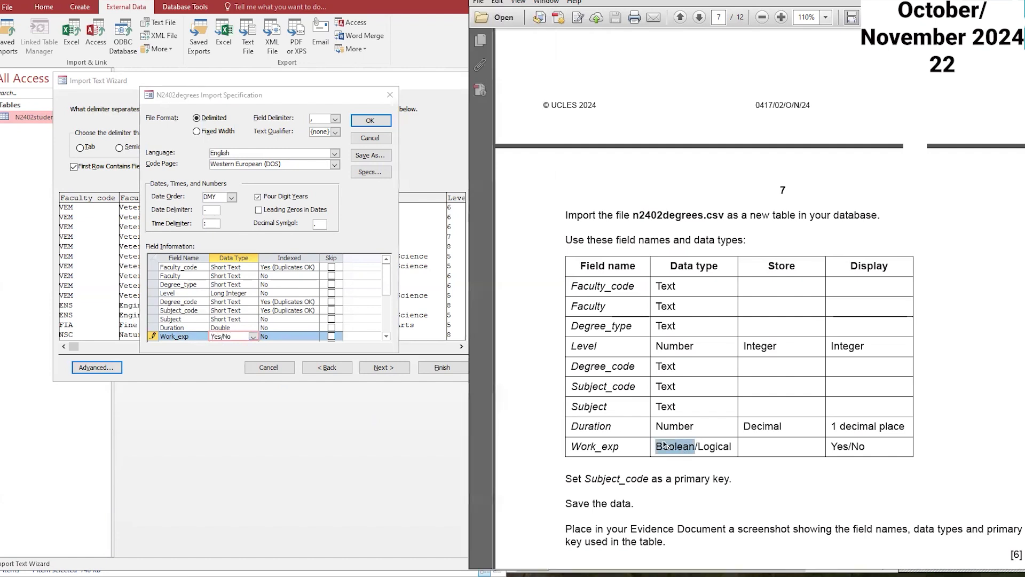
Step: Set the Duration field's data type to Double and confirm the import specification
{"action": "left_click", "coordinate": [239, 327]}
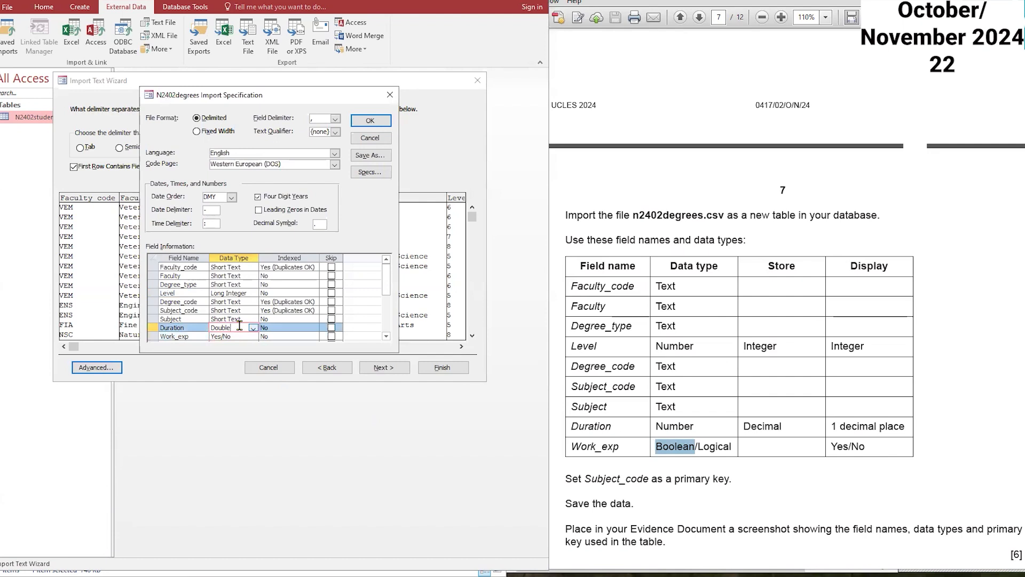
{"action": "left_click", "coordinate": [253, 328]}
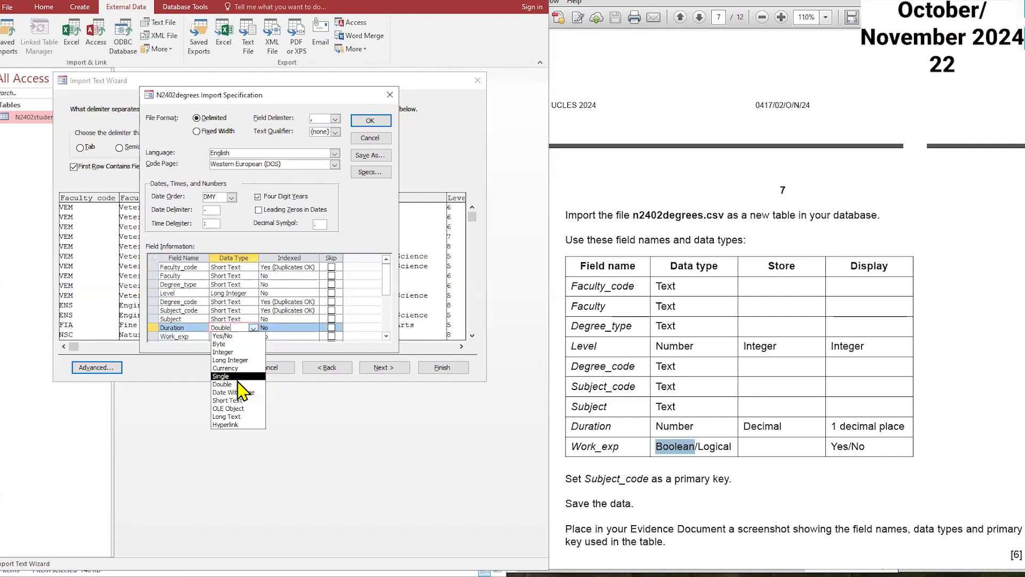
{"action": "left_click", "coordinate": [253, 328]}
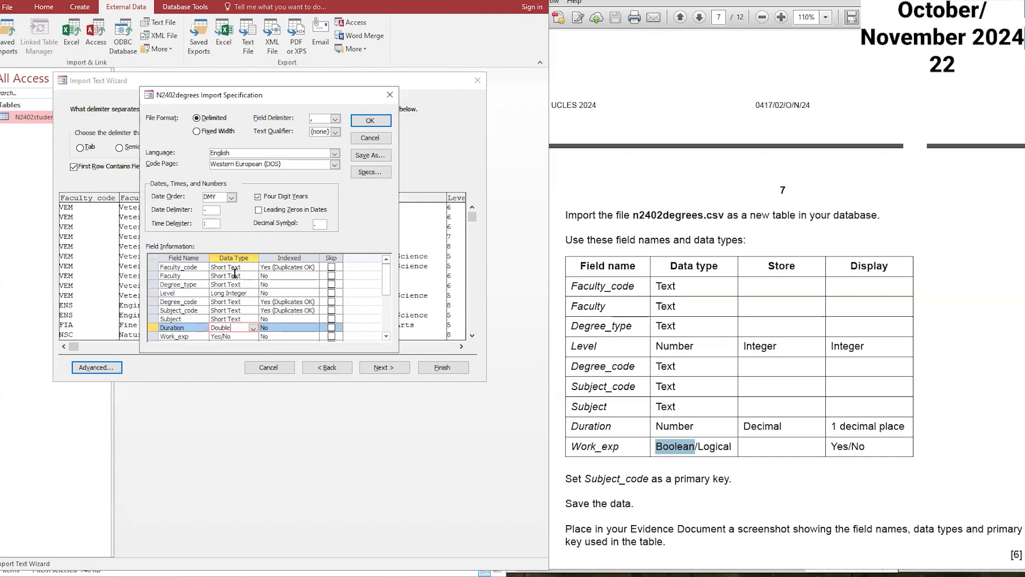
{"action": "left_click", "coordinate": [370, 120]}
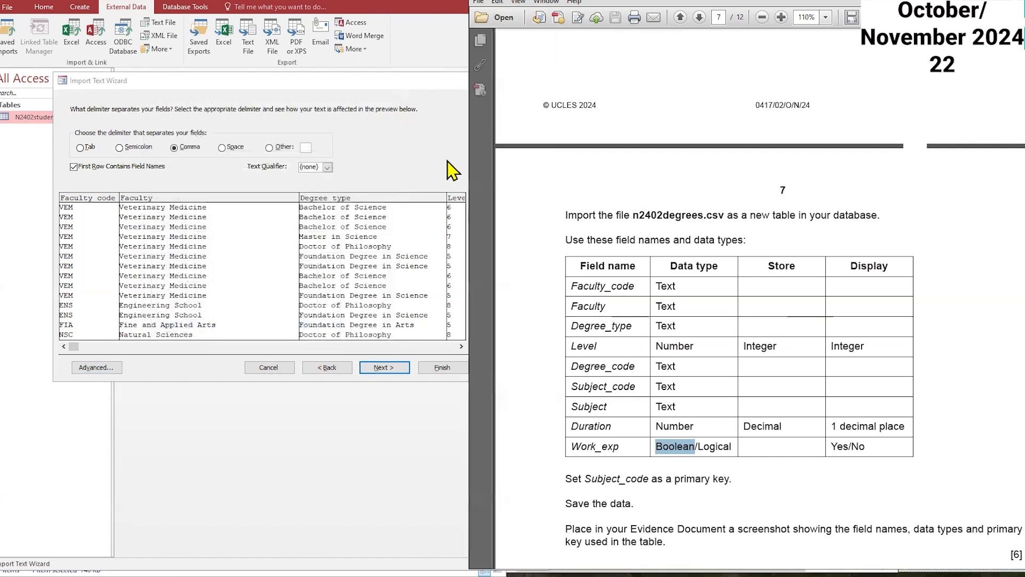
Step: Choose your own primary key and set it to Subject_code
{"action": "left_click", "coordinate": [383, 367]}
{"action": "left_click", "coordinate": [383, 368]}
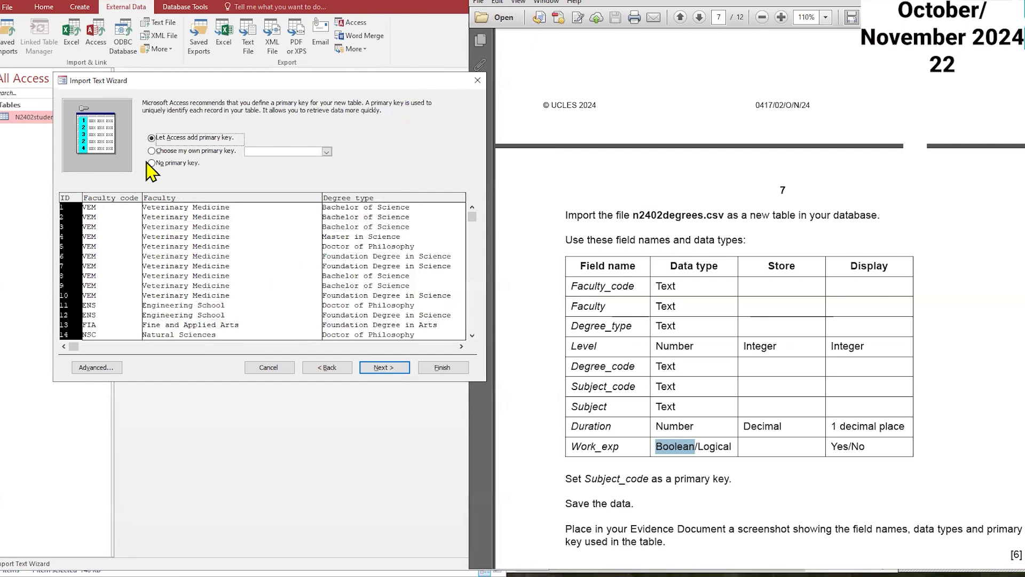
{"action": "left_click", "coordinate": [179, 151]}
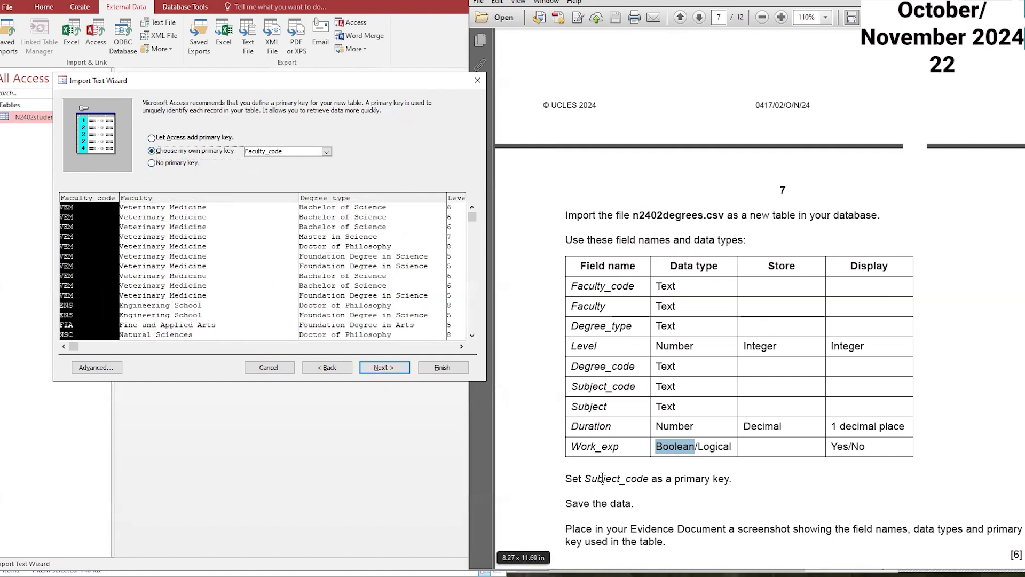
{"action": "left_click_drag", "start_coordinate": [588, 477], "coordinate": [620, 479]}
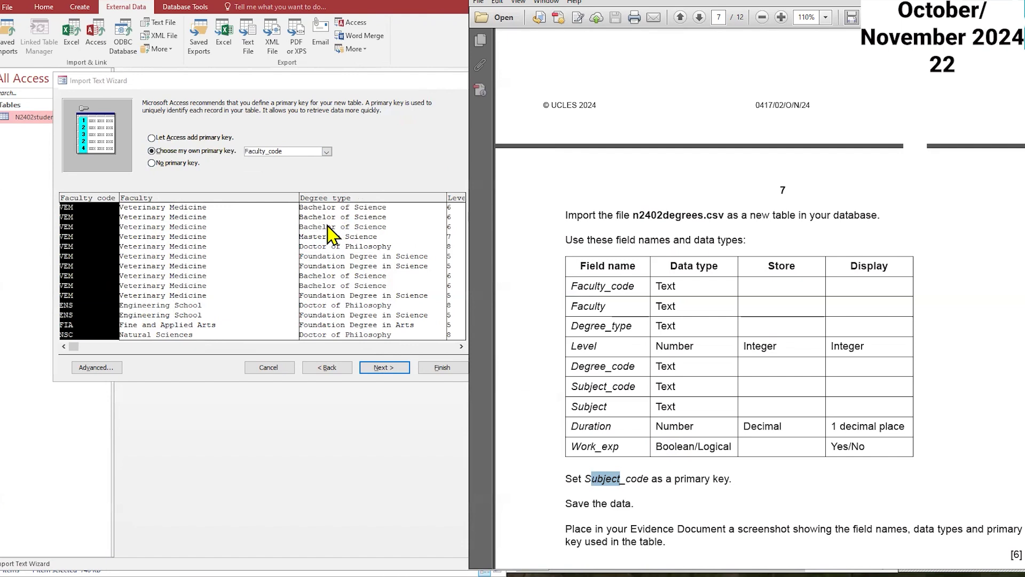
{"action": "left_click", "coordinate": [326, 152]}
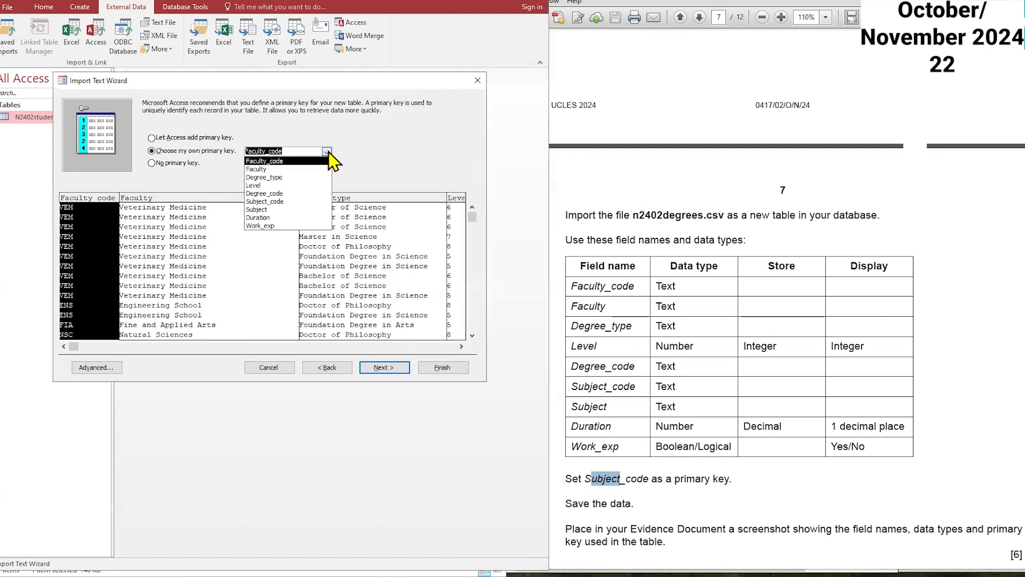
{"action": "left_click", "coordinate": [280, 201]}
Step: Finish the import and open the new N2402degrees table in Design View
{"action": "left_click", "coordinate": [394, 369]}
{"action": "left_click", "coordinate": [442, 368]}
{"action": "left_click", "coordinate": [454, 425]}
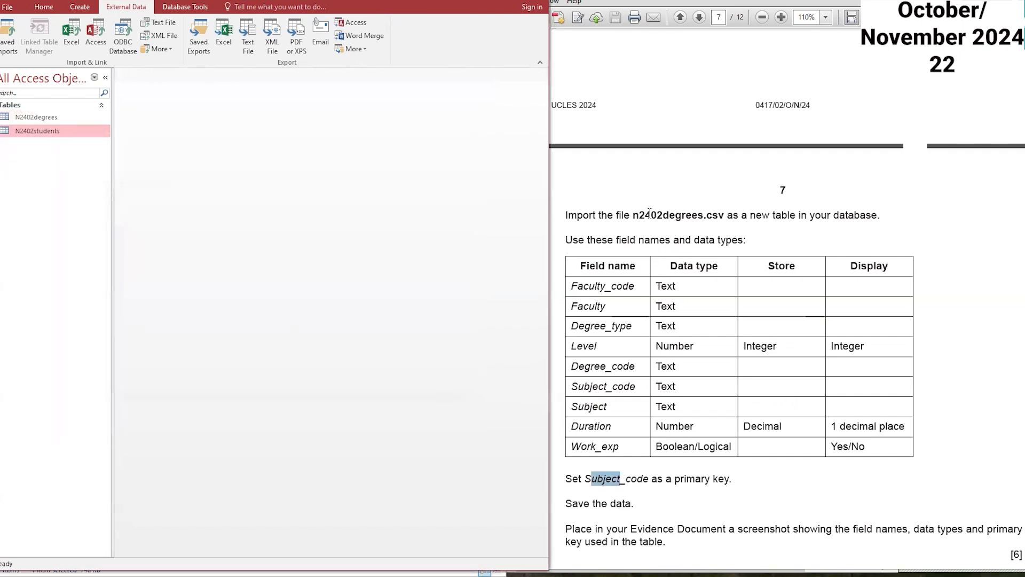
{"action": "right_click", "coordinate": [63, 118]}
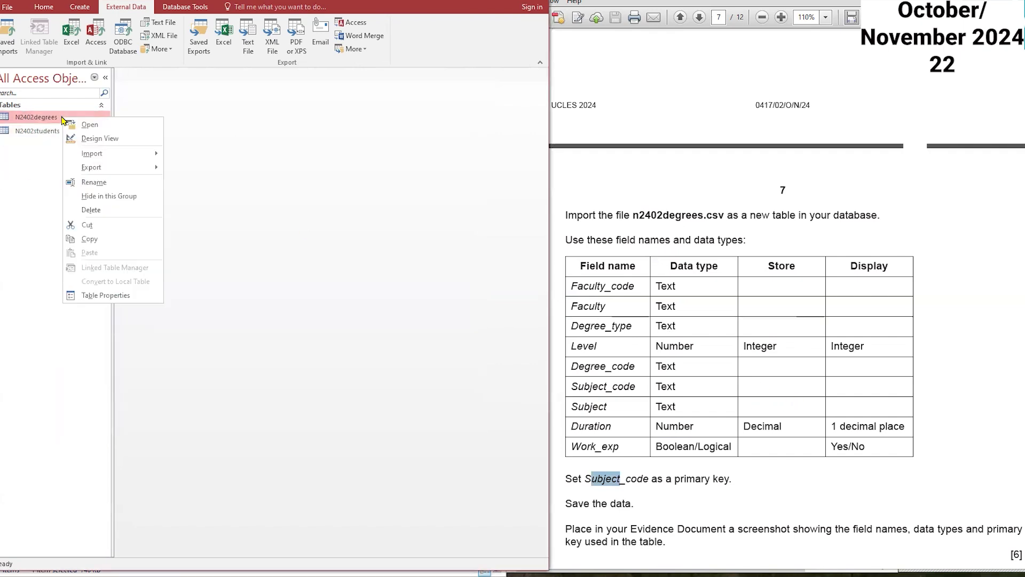
{"action": "left_click", "coordinate": [91, 135]}
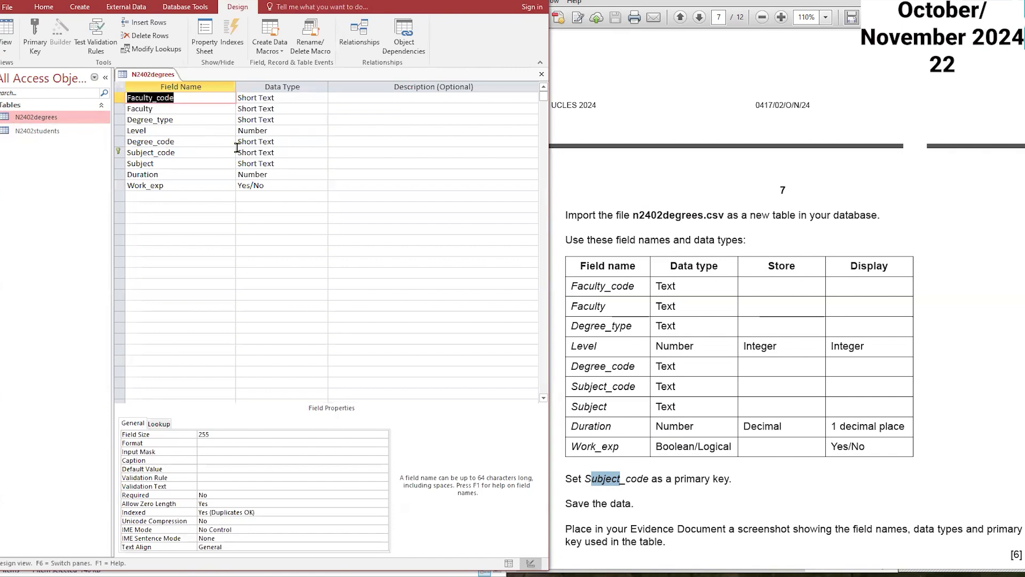
Step: Set the Level field's decimal places to 0
{"action": "left_click", "coordinate": [283, 131]}
{"action": "left_click", "coordinate": [268, 451]}
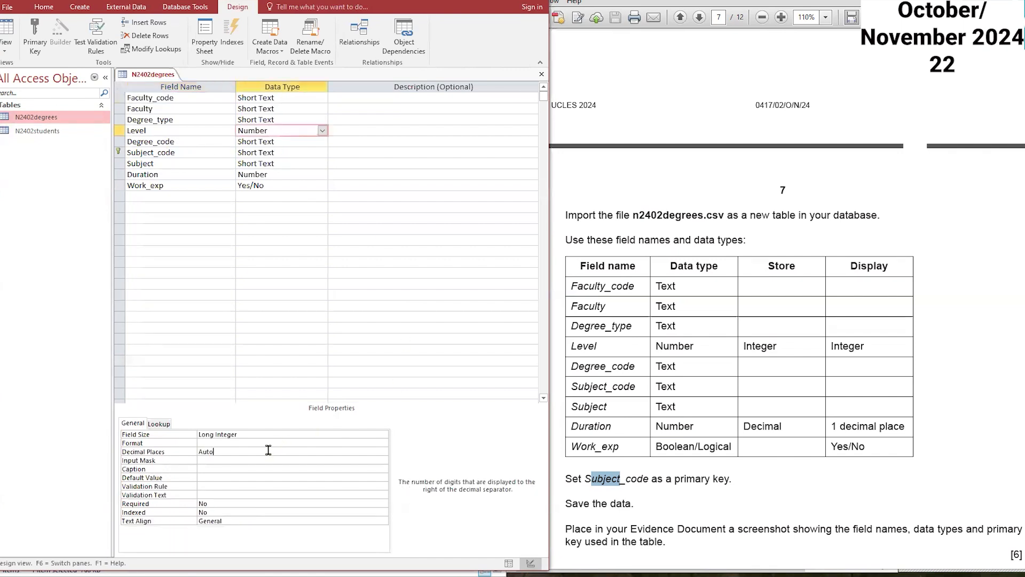
{"action": "left_click", "coordinate": [383, 452]}
{"action": "left_click", "coordinate": [257, 330]}
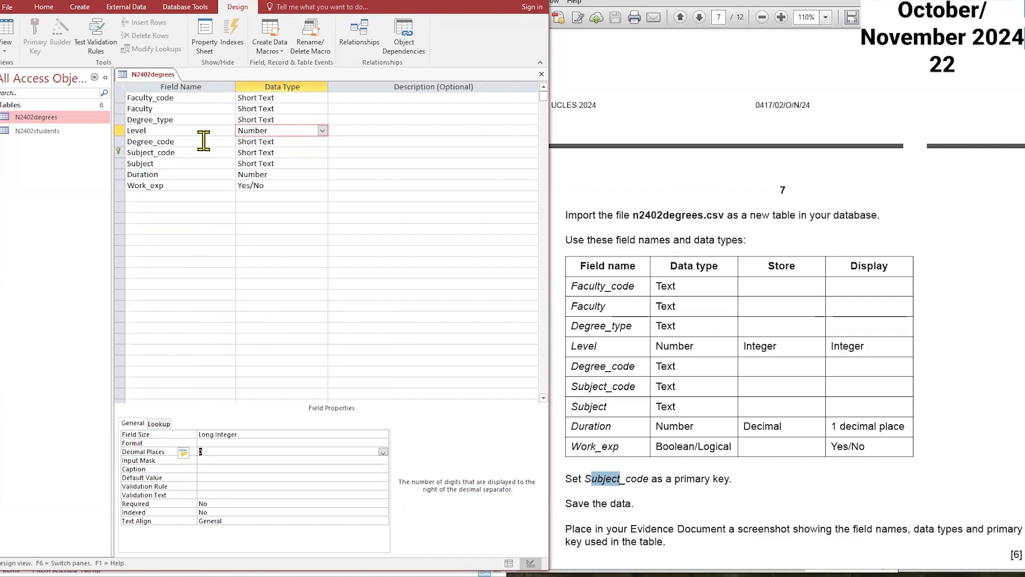
Step: Set the Duration field's decimal places to 1
{"action": "left_click", "coordinate": [279, 174]}
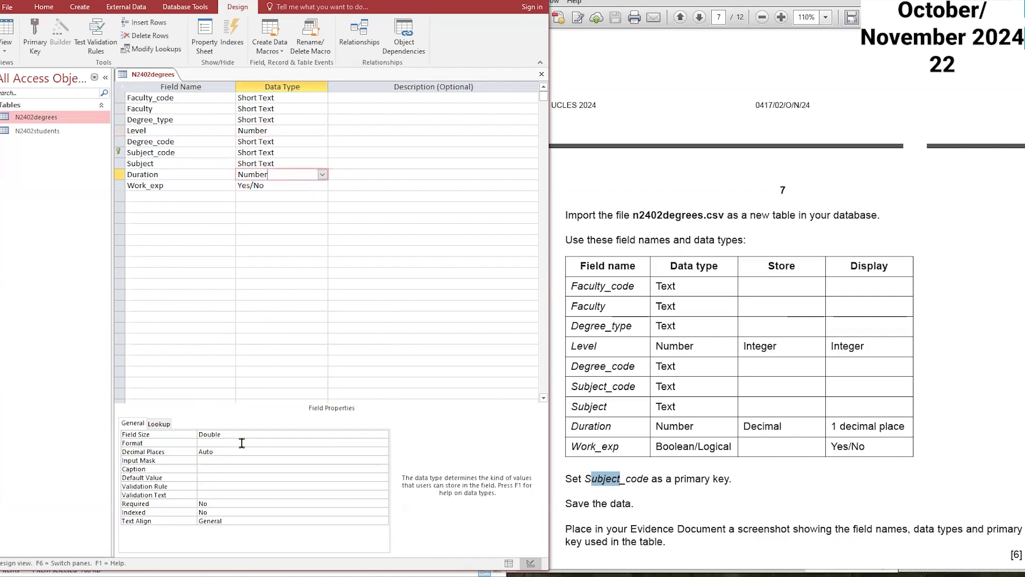
{"action": "left_click", "coordinate": [267, 451]}
{"action": "left_click", "coordinate": [383, 452]}
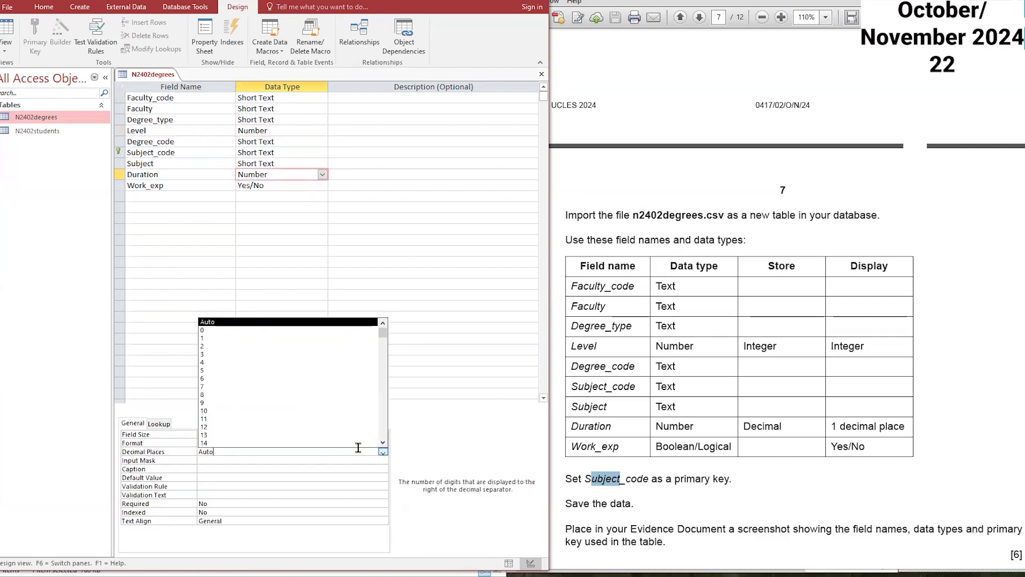
{"action": "left_click", "coordinate": [256, 340]}
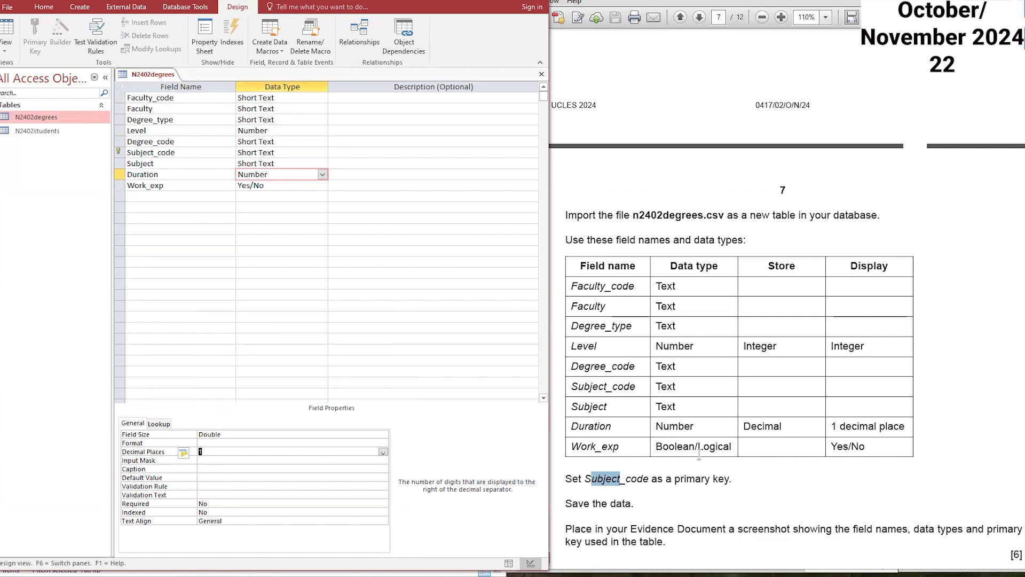
Step: Set the Work_exp field's format to Yes/No
{"action": "left_click", "coordinate": [270, 185]}
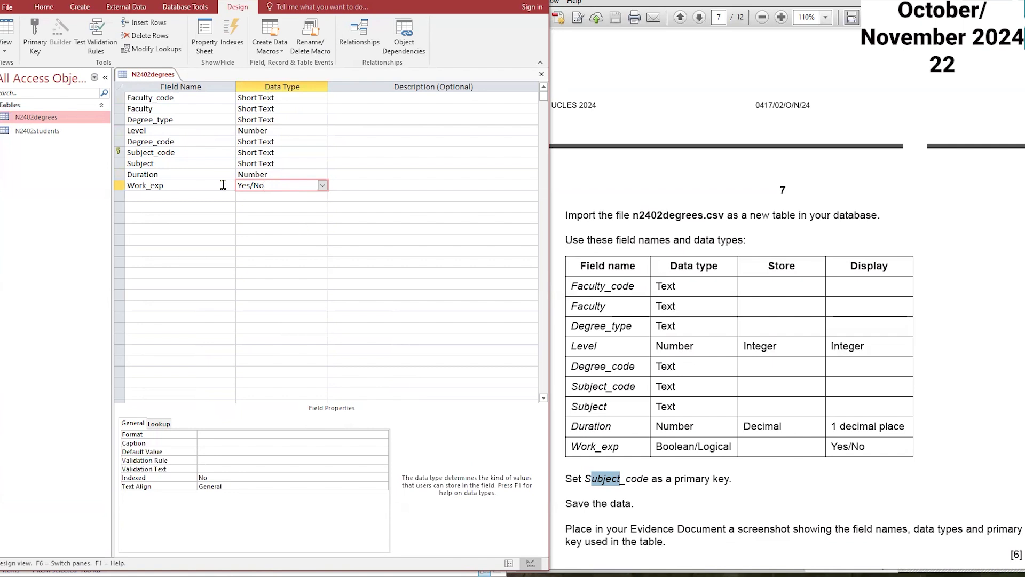
{"action": "left_click", "coordinate": [202, 435]}
{"action": "left_click", "coordinate": [383, 435]}
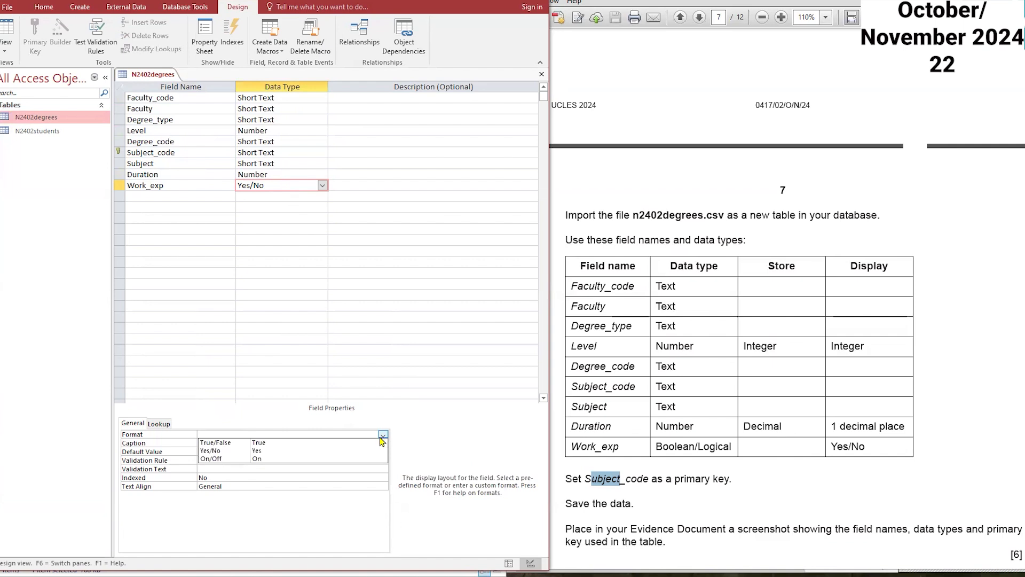
{"action": "left_click", "coordinate": [319, 452]}
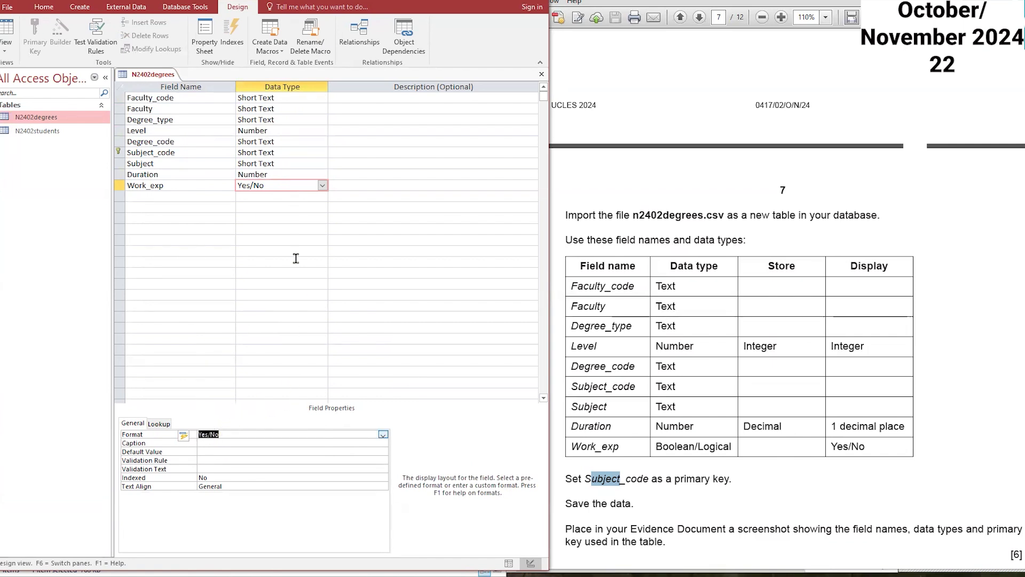
Step: Check the Duration and Level decimal places, then capture a screenshot of the N2402degrees table design
{"action": "left_click", "coordinate": [281, 175]}
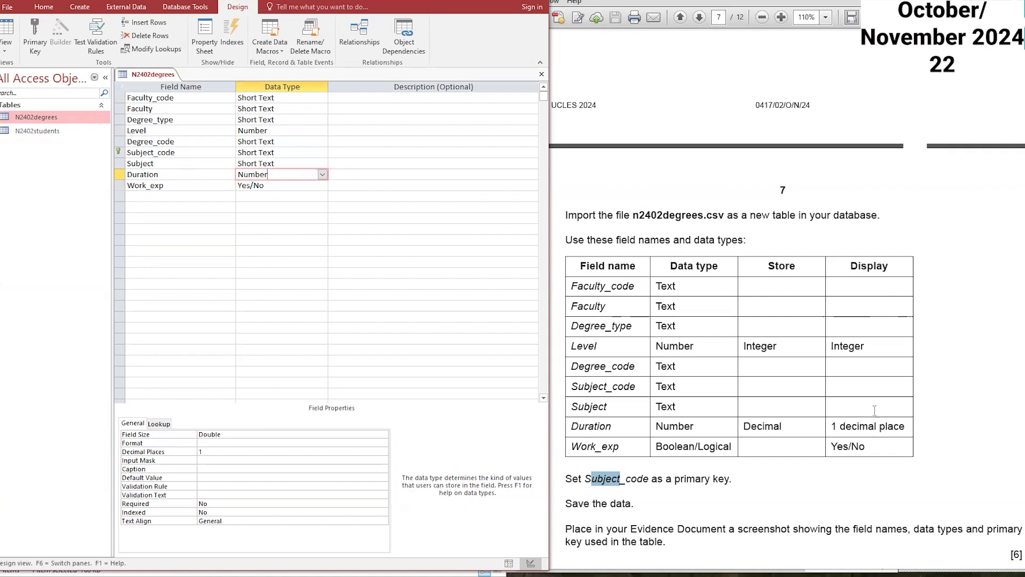
{"action": "left_click", "coordinate": [262, 451]}
{"action": "left_click", "coordinate": [288, 130]}
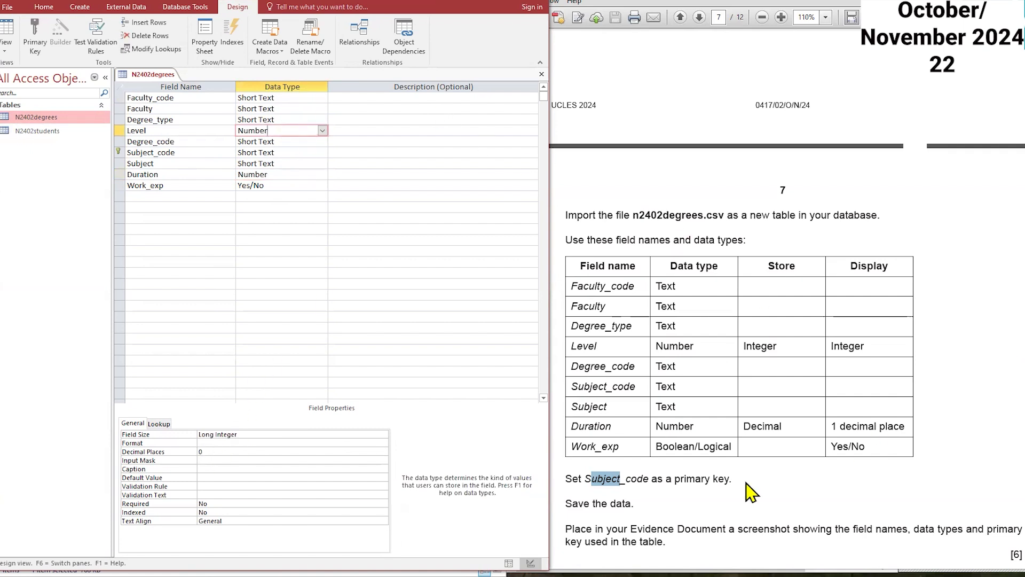
{"action": "scroll", "coordinate": [752, 489], "scroll_direction": "down", "scroll_amount": 3}
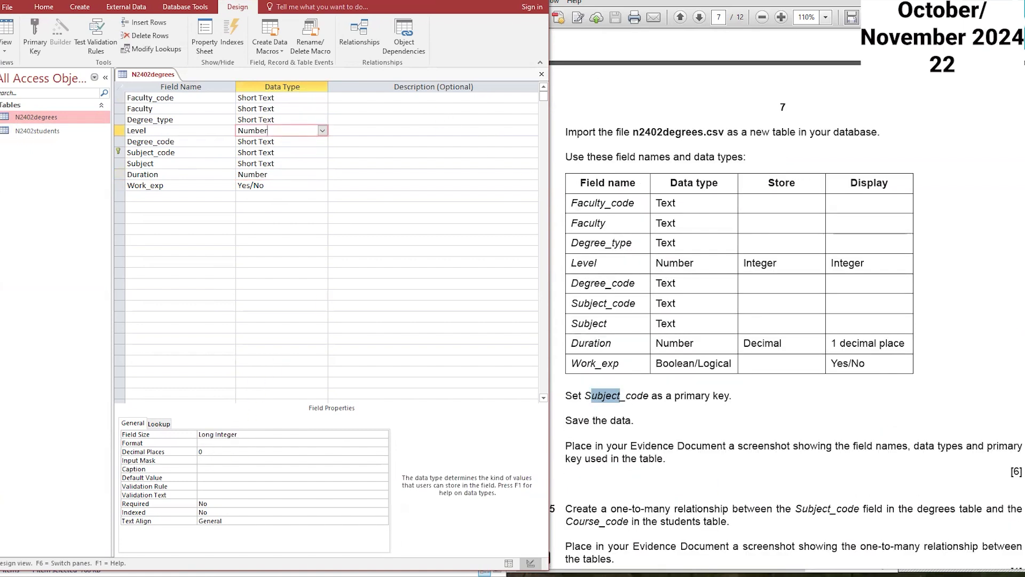
{"action": "left_click", "coordinate": [553, 575]}
{"action": "left_click", "coordinate": [4, 90]}
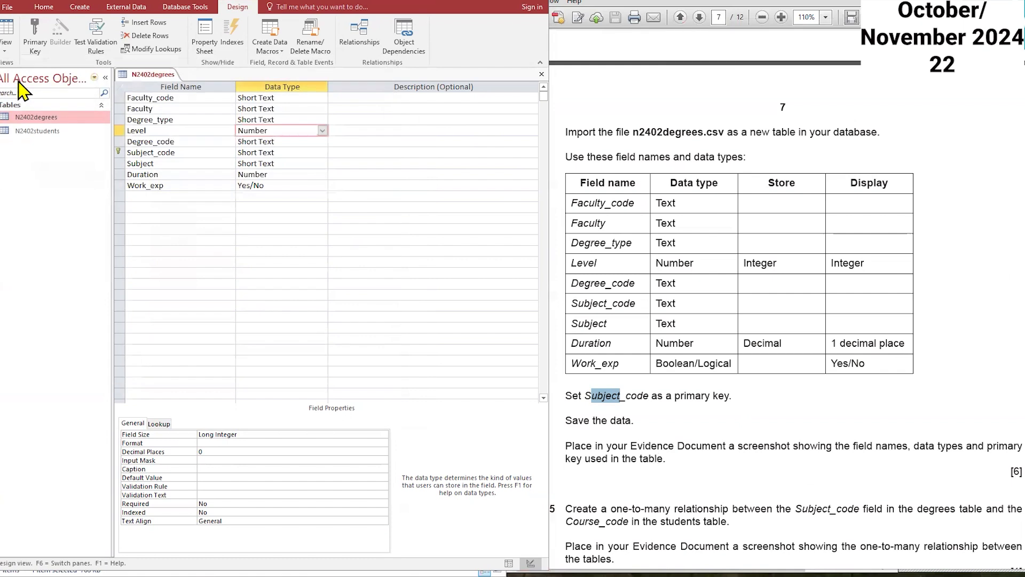
{"action": "left_click_drag", "start_coordinate": [115, 66], "coordinate": [416, 239]}
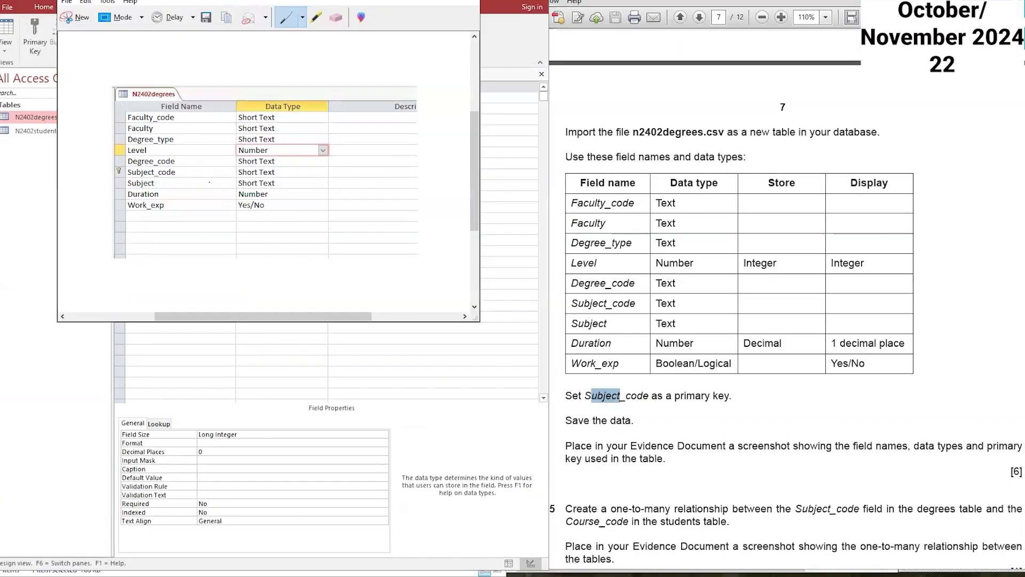
{"action": "left_click_drag", "start_coordinate": [436, 0], "coordinate": [414, 102]}
{"action": "left_click", "coordinate": [386, 86]}
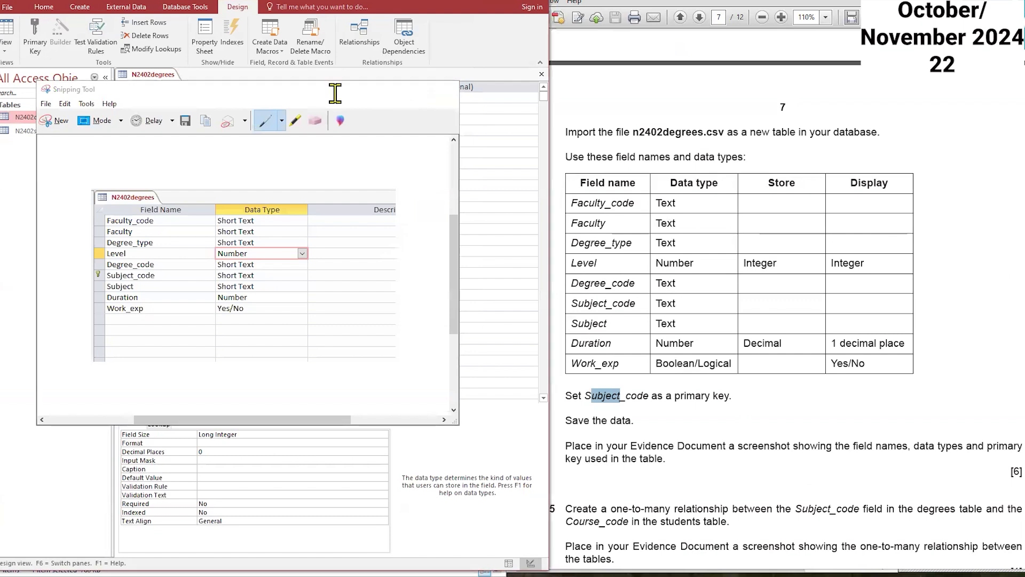
Step: Save and close the N2402degrees table design
{"action": "right_click", "coordinate": [161, 75]}
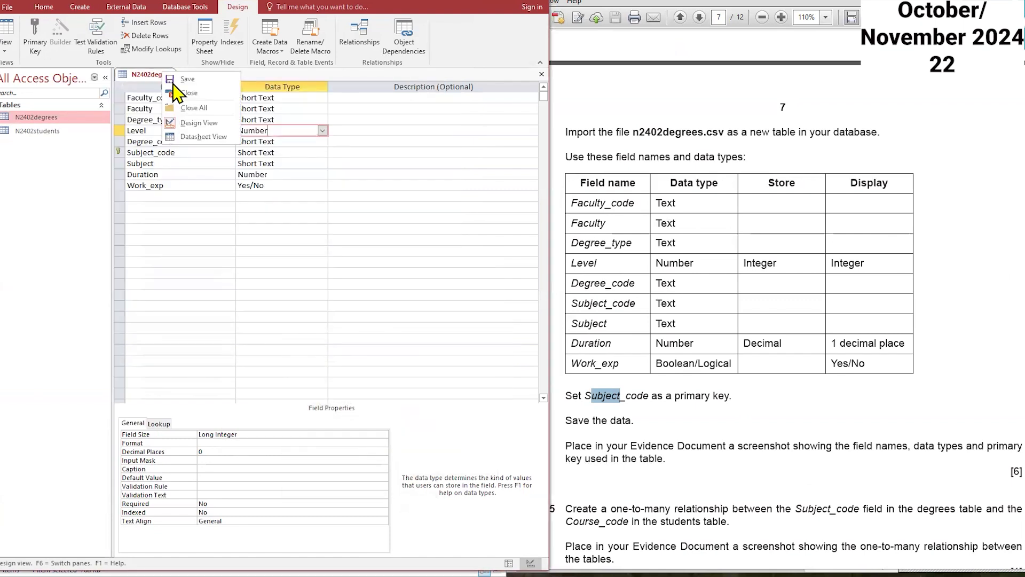
{"action": "left_click", "coordinate": [163, 79]}
{"action": "right_click", "coordinate": [161, 81]}
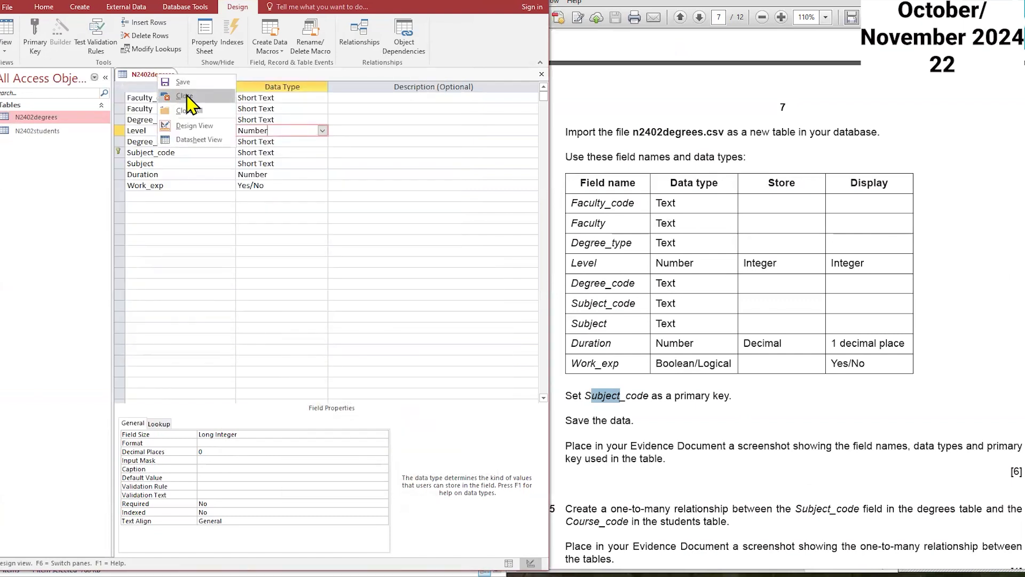
{"action": "left_click", "coordinate": [171, 100]}
Step: Open the Relationships window and add both the N2402degrees and N2402students tables
{"action": "left_click", "coordinate": [722, 381]}
{"action": "scroll", "coordinate": [721, 380], "scroll_direction": "down", "scroll_amount": 2}
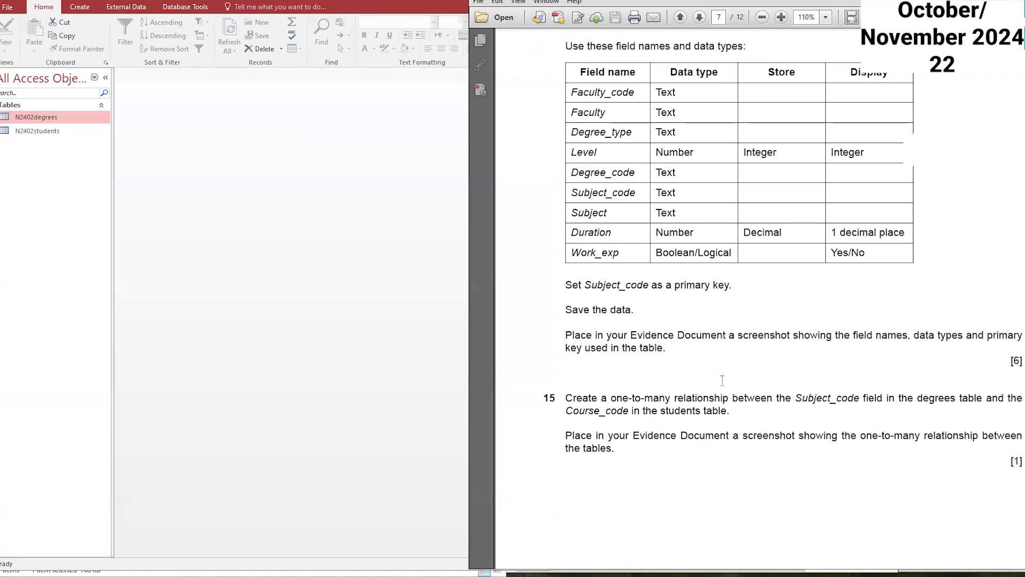
{"action": "scroll", "coordinate": [620, 382], "scroll_direction": "down", "scroll_amount": 2}
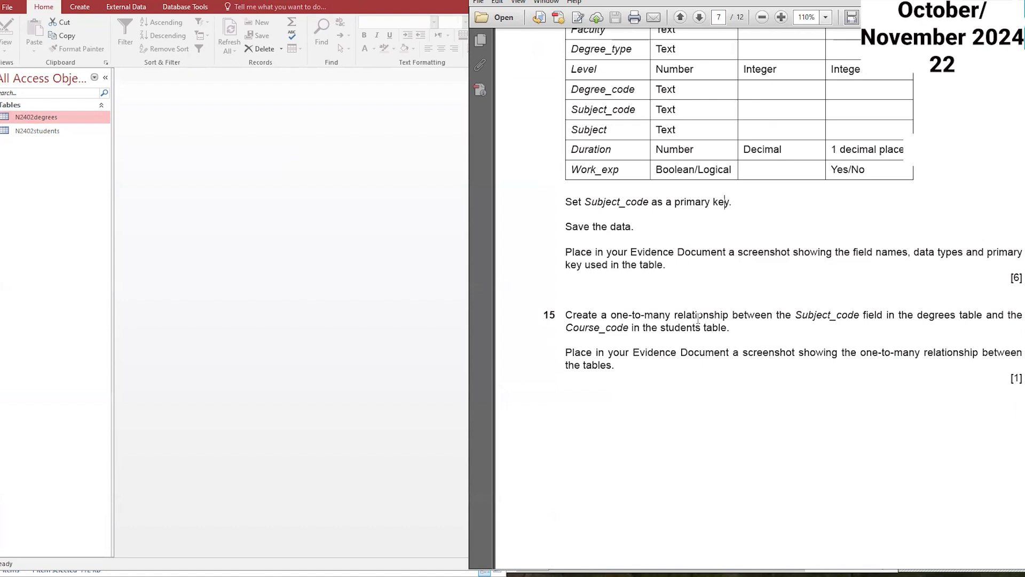
{"action": "left_click", "coordinate": [126, 7]}
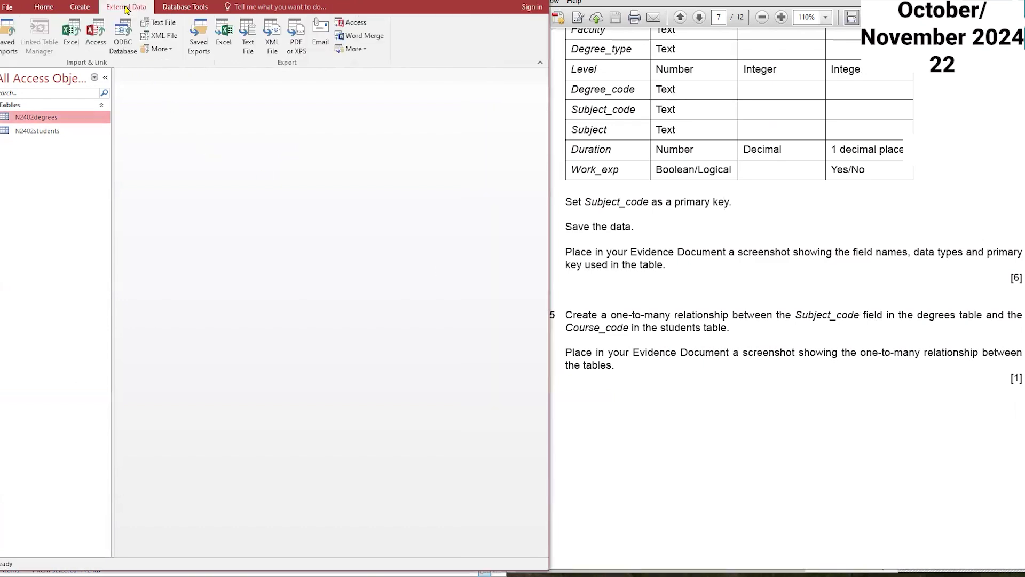
{"action": "left_click", "coordinate": [165, 8]}
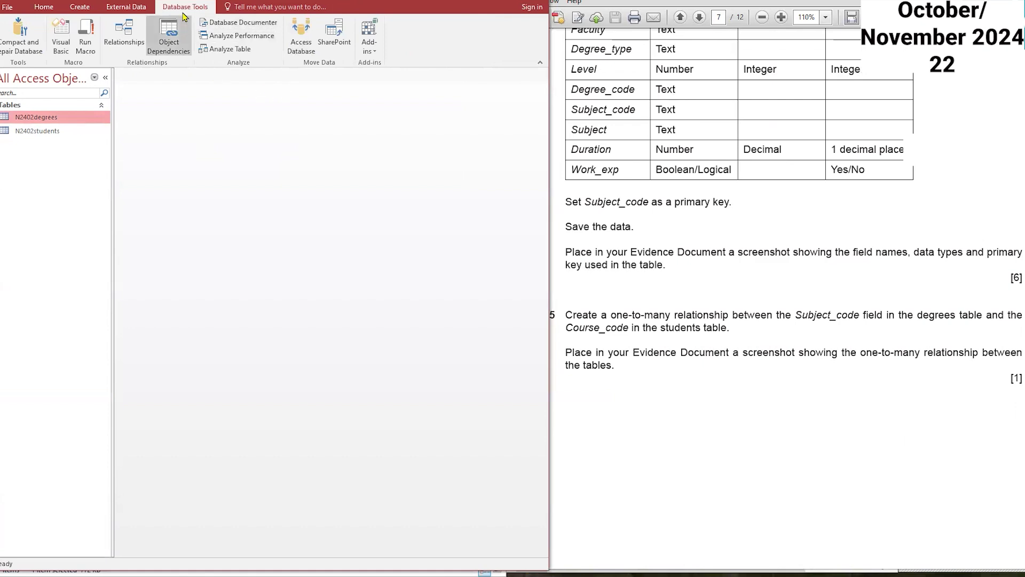
{"action": "left_click", "coordinate": [128, 37]}
{"action": "left_click_drag", "start_coordinate": [256, 188], "coordinate": [188, 124]}
{"action": "left_click", "coordinate": [297, 362]}
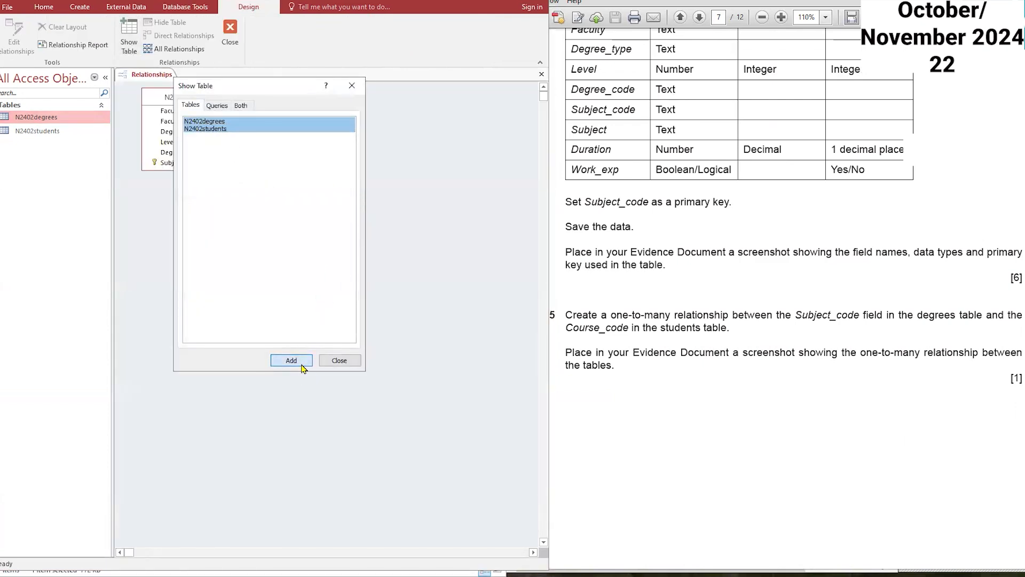
{"action": "left_click", "coordinate": [336, 360]}
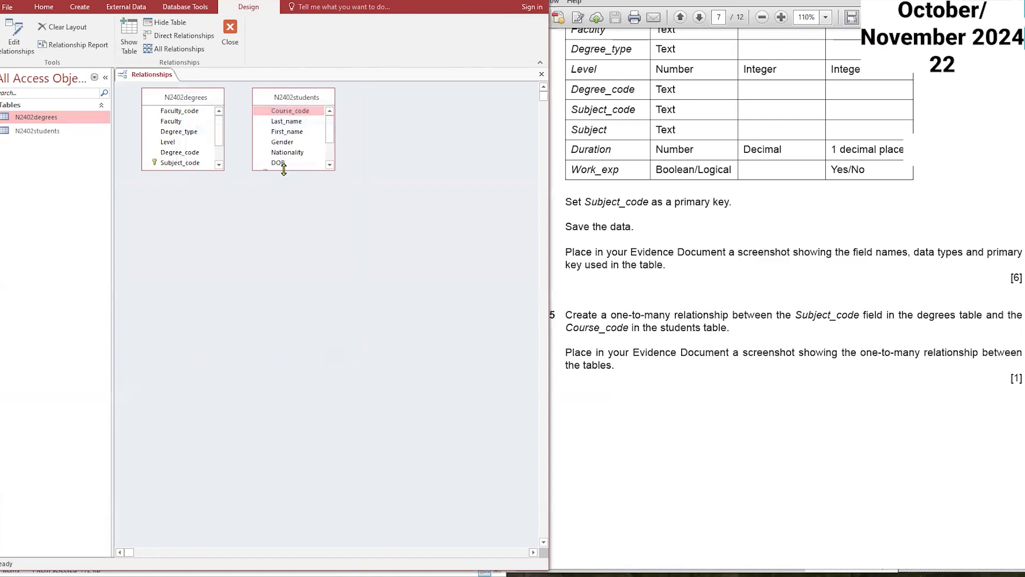
Step: Enlarge both table boxes to show all fields and move the N2402students box
{"action": "left_click_drag", "start_coordinate": [284, 169], "coordinate": [284, 282]}
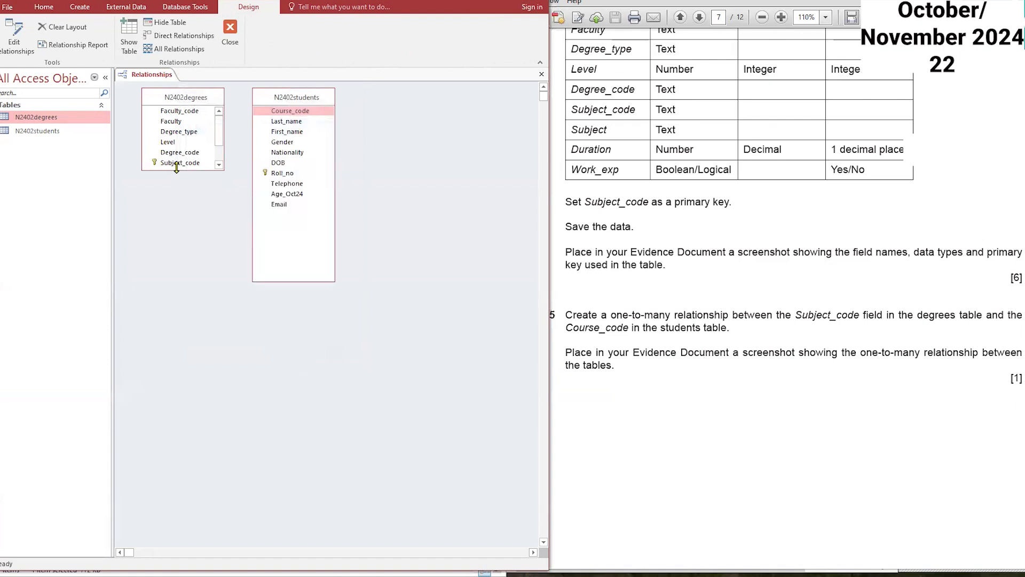
{"action": "left_click_drag", "start_coordinate": [176, 169], "coordinate": [176, 264]}
{"action": "left_click_drag", "start_coordinate": [278, 98], "coordinate": [308, 95]}
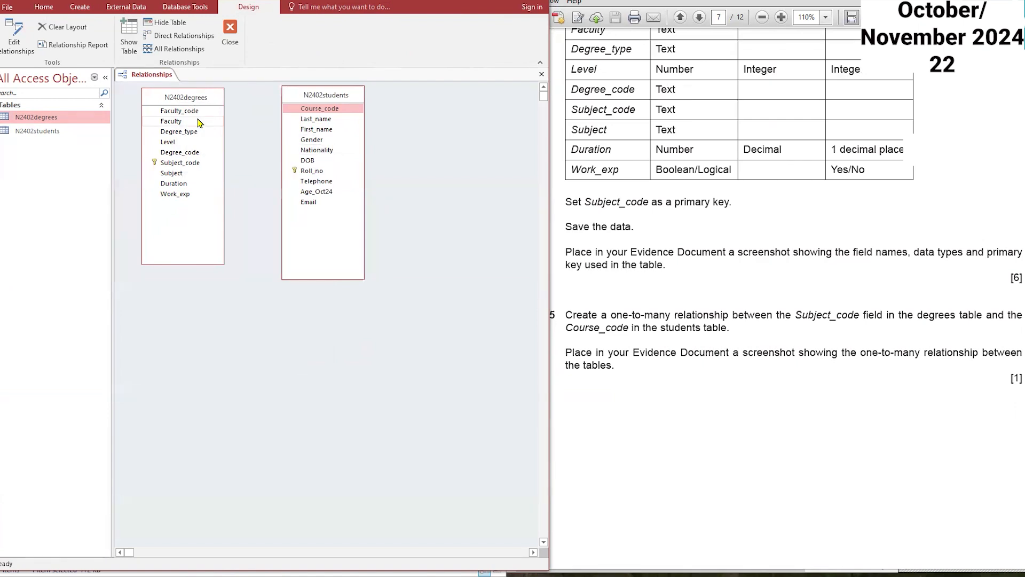
Step: Create a one-to-many relationship from Subject_code in N2402degrees to Course_code in N2402students
{"action": "left_click_drag", "start_coordinate": [795, 315], "coordinate": [969, 316]}
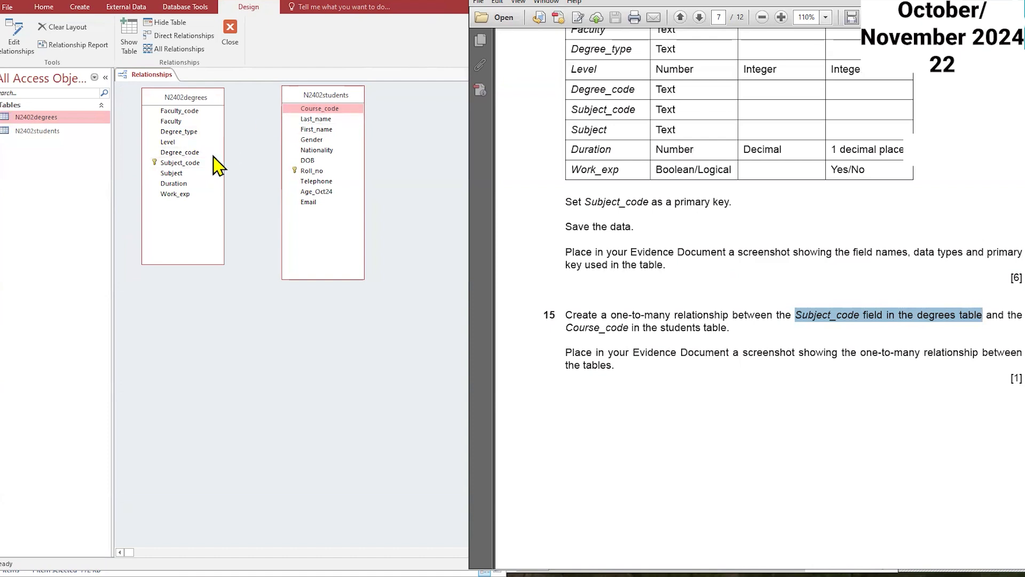
{"action": "left_click", "coordinate": [191, 166]}
{"action": "left_click_drag", "start_coordinate": [181, 162], "coordinate": [328, 113]}
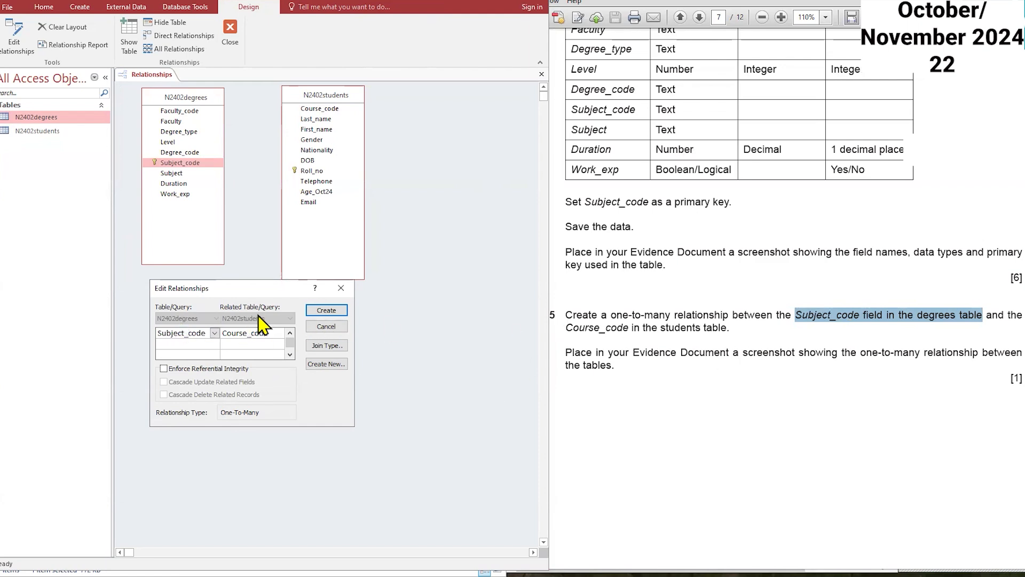
{"action": "left_click", "coordinate": [326, 311]}
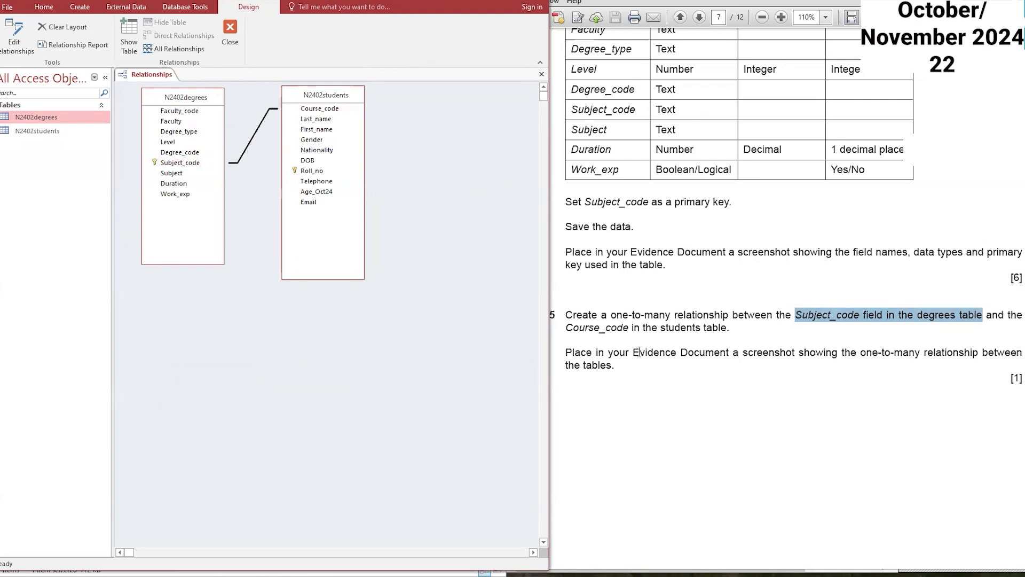
Step: Open the relationship's Edit Relationships dialog and capture a screenshot of the one-to-many relationship
{"action": "double_click", "coordinate": [248, 142]}
{"action": "left_click", "coordinate": [357, 135]}
{"action": "double_click", "coordinate": [253, 138]}
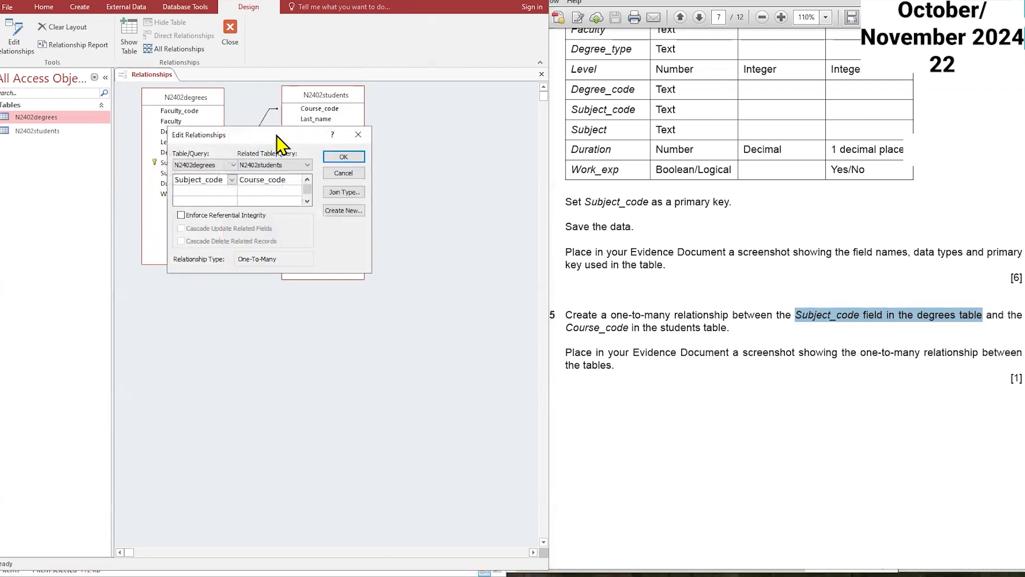
{"action": "left_click_drag", "start_coordinate": [276, 136], "coordinate": [263, 296]}
{"action": "key", "text": "alt+Tab"}
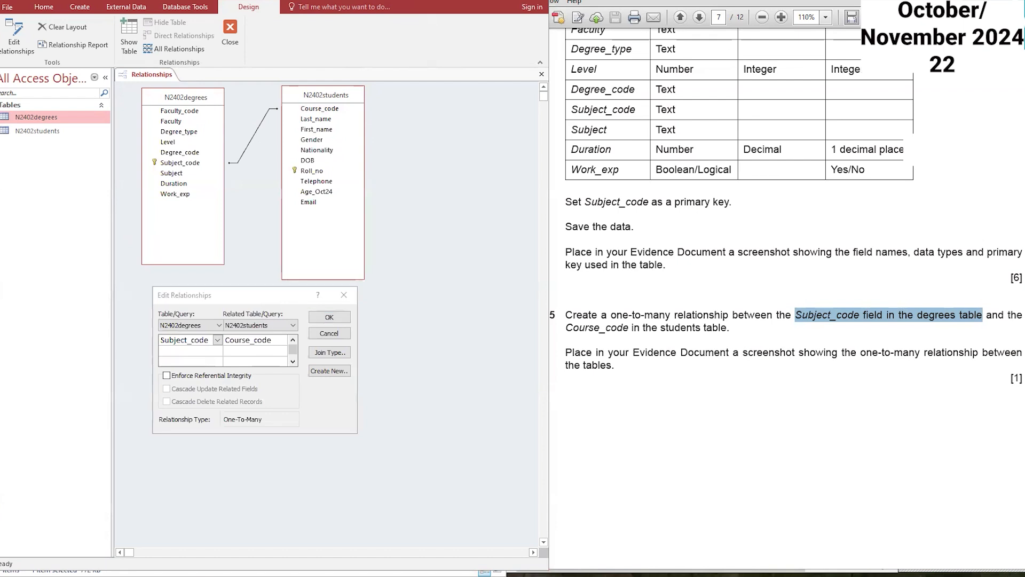
{"action": "left_click", "coordinate": [54, 120]}
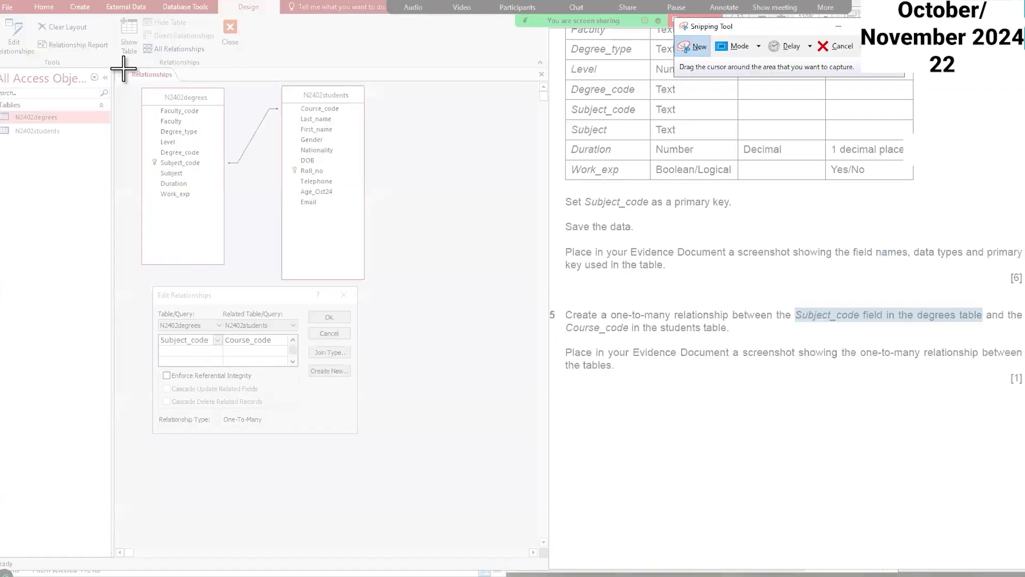
{"action": "left_click_drag", "start_coordinate": [124, 69], "coordinate": [444, 452]}
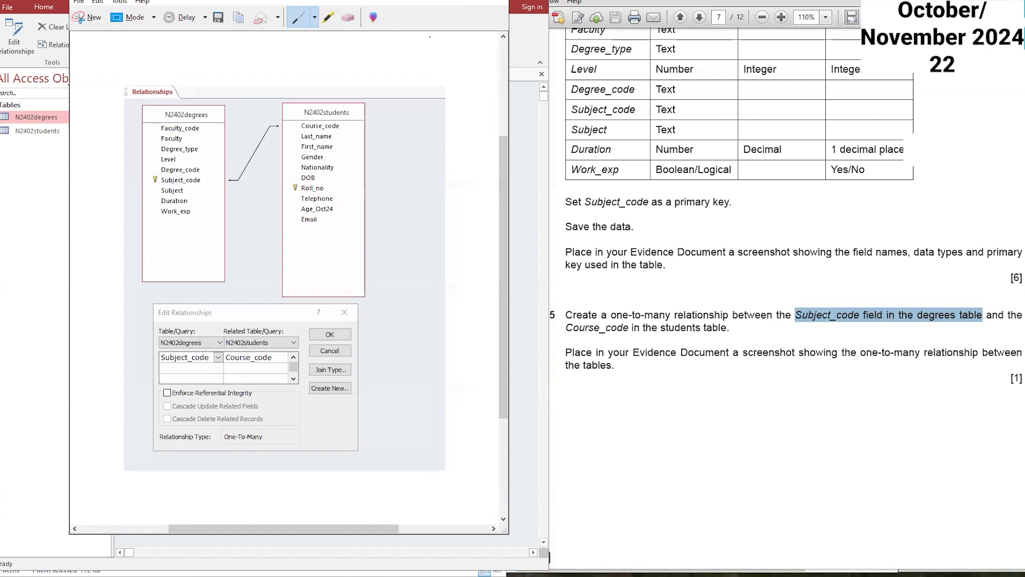
{"action": "left_click", "coordinate": [443, 81]}
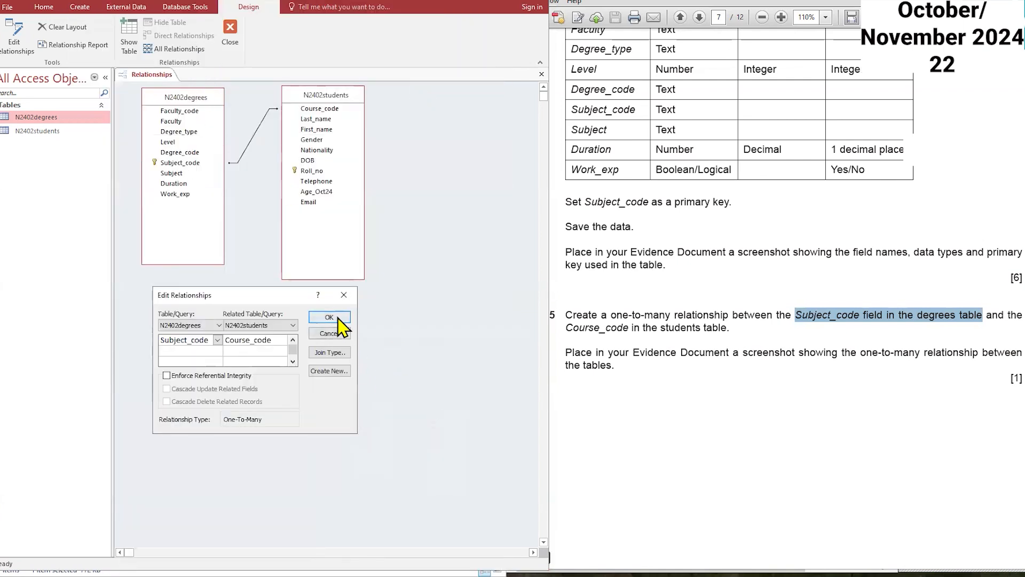
Step: Close the Edit Relationships dialog and the Relationships window
{"action": "left_click", "coordinate": [329, 317]}
{"action": "right_click", "coordinate": [158, 80]}
{"action": "left_click", "coordinate": [187, 101]}
Step: Scroll the question paper to task 16 and read the report's record selection requirements
{"action": "left_click", "coordinate": [737, 368]}
{"action": "scroll", "coordinate": [738, 390], "scroll_direction": "down", "scroll_amount": 4}
{"action": "scroll", "coordinate": [733, 378], "scroll_direction": "down", "scroll_amount": 6}
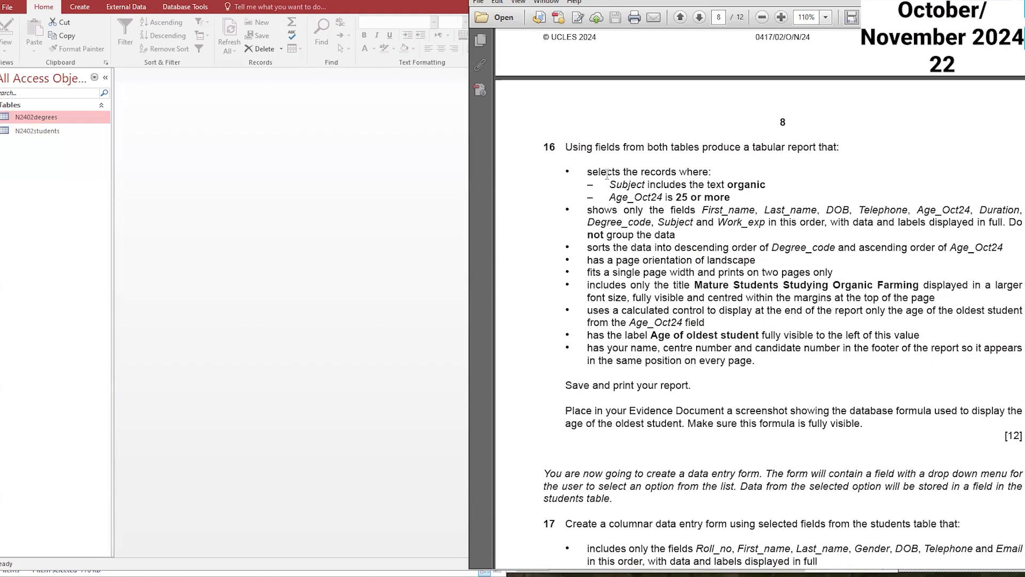
{"action": "left_click_drag", "start_coordinate": [607, 183], "coordinate": [750, 193]}
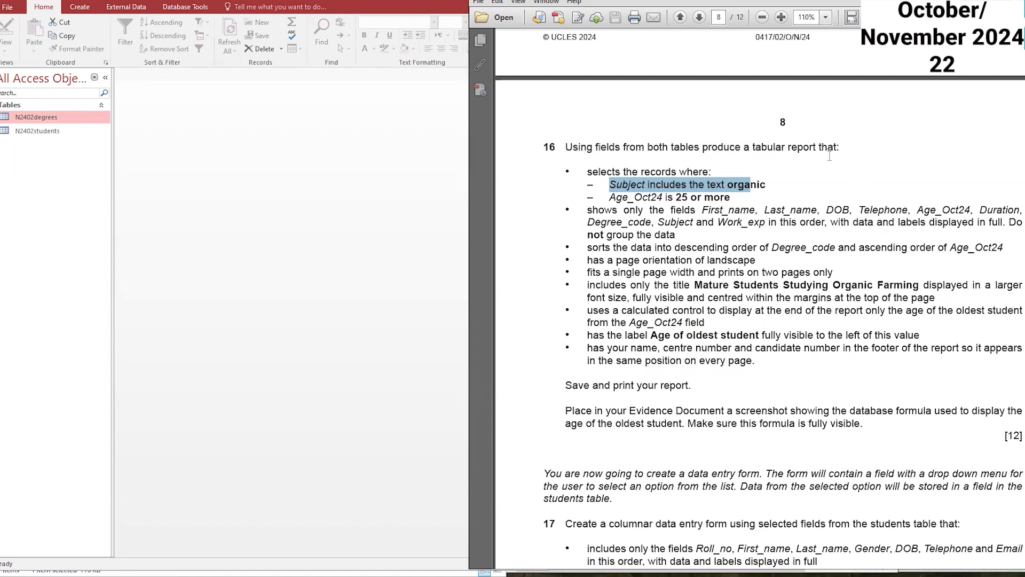
Step: Start the Simple Query Wizard and add the Subject field from the N2402degrees table
{"action": "left_click", "coordinate": [80, 7]}
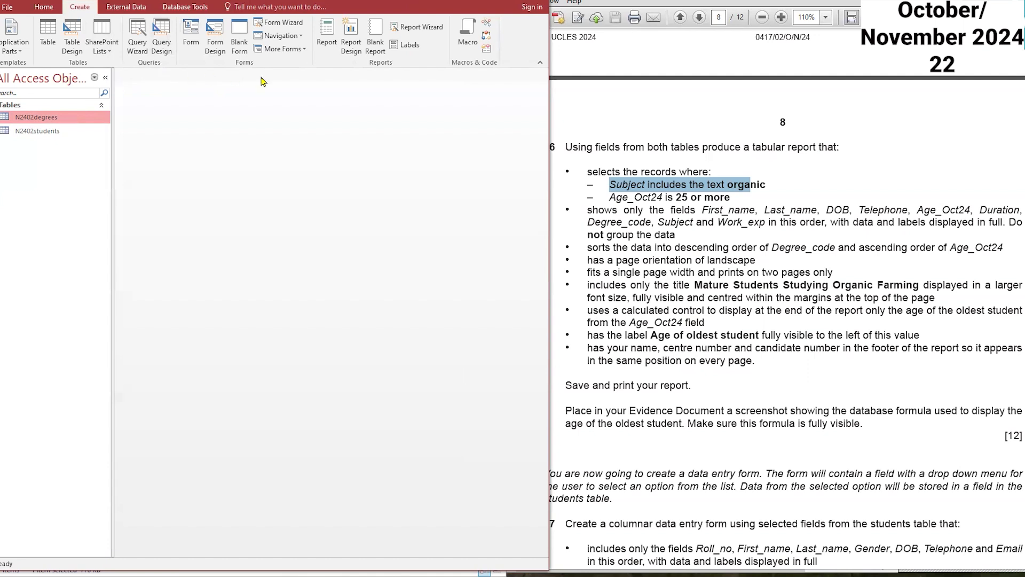
{"action": "left_click", "coordinate": [140, 50]}
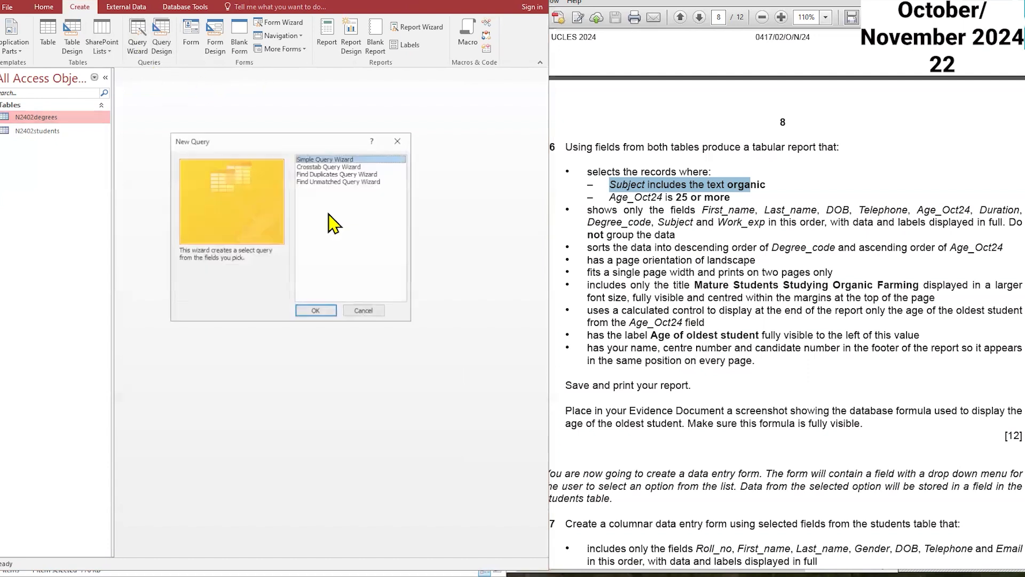
{"action": "left_click", "coordinate": [325, 315]}
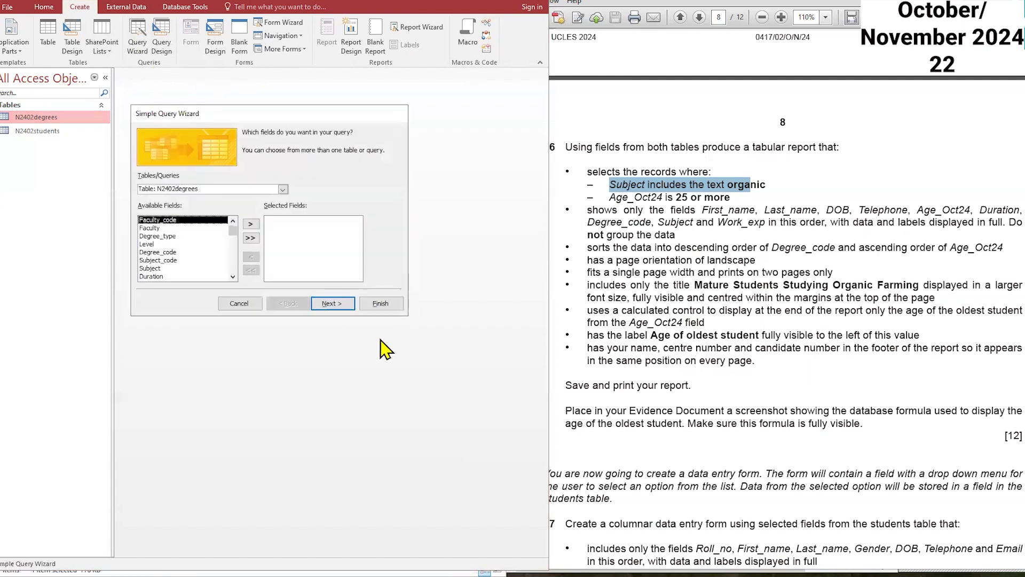
{"action": "left_click", "coordinate": [614, 189]}
{"action": "left_click_drag", "start_coordinate": [610, 185], "coordinate": [724, 210]}
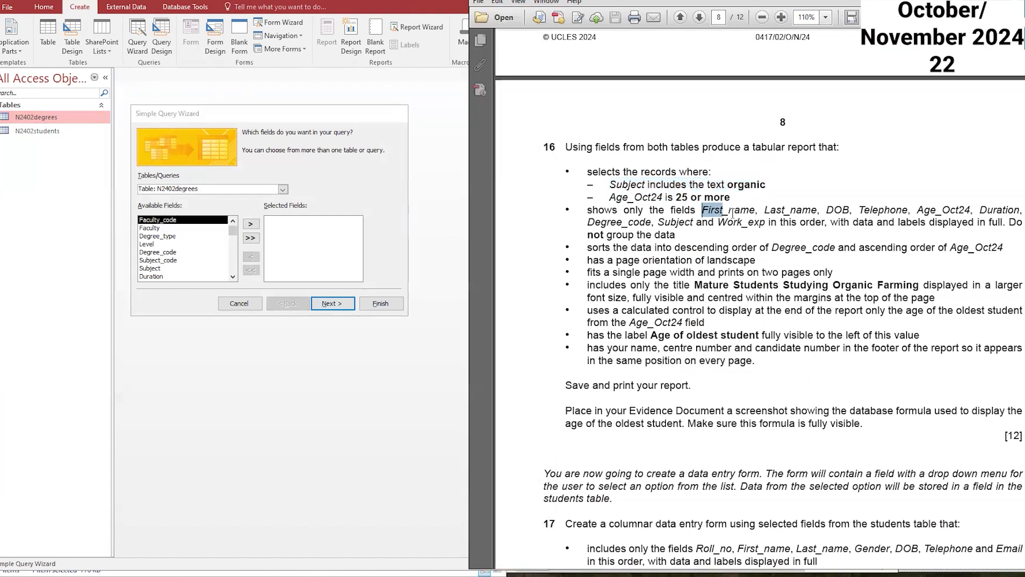
{"action": "left_click", "coordinate": [609, 181]}
{"action": "double_click", "coordinate": [160, 268]}
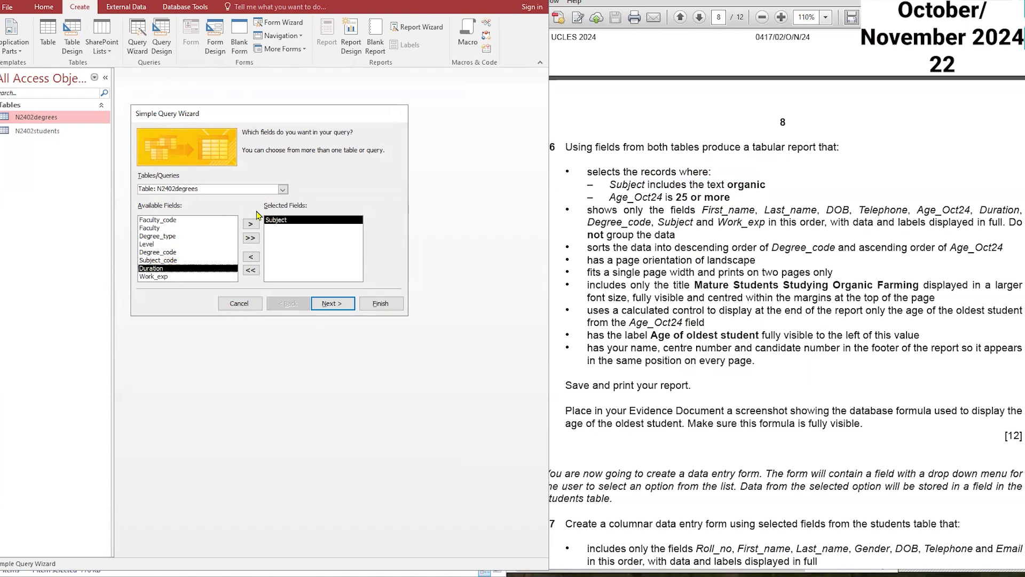
Step: Add Age_Oct24, Last_name, First_name, DOB and Telephone from the N2402students table to the query
{"action": "left_click", "coordinate": [283, 189]}
{"action": "left_click", "coordinate": [220, 208]}
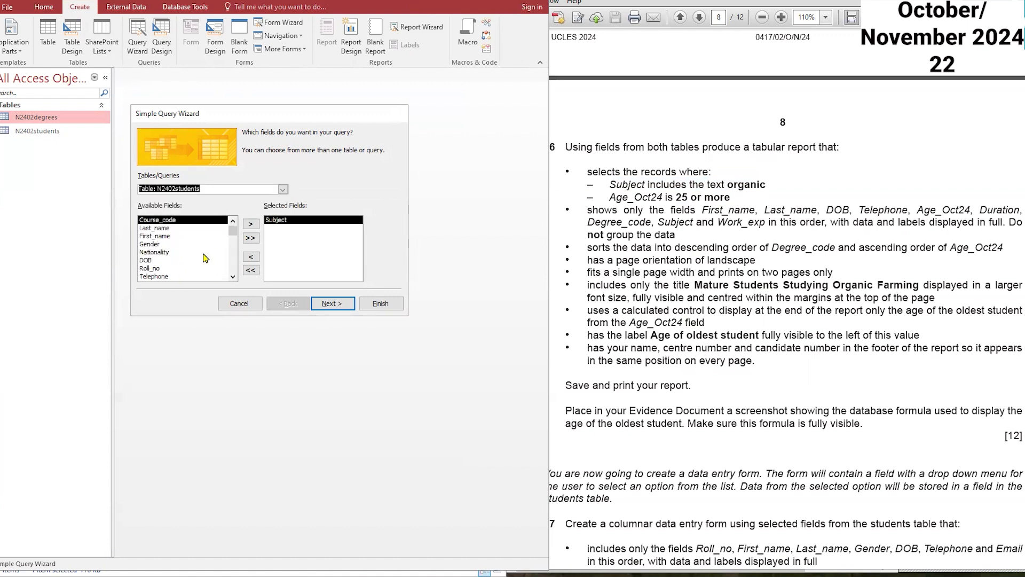
{"action": "scroll", "coordinate": [173, 263], "scroll_direction": "down", "scroll_amount": 2}
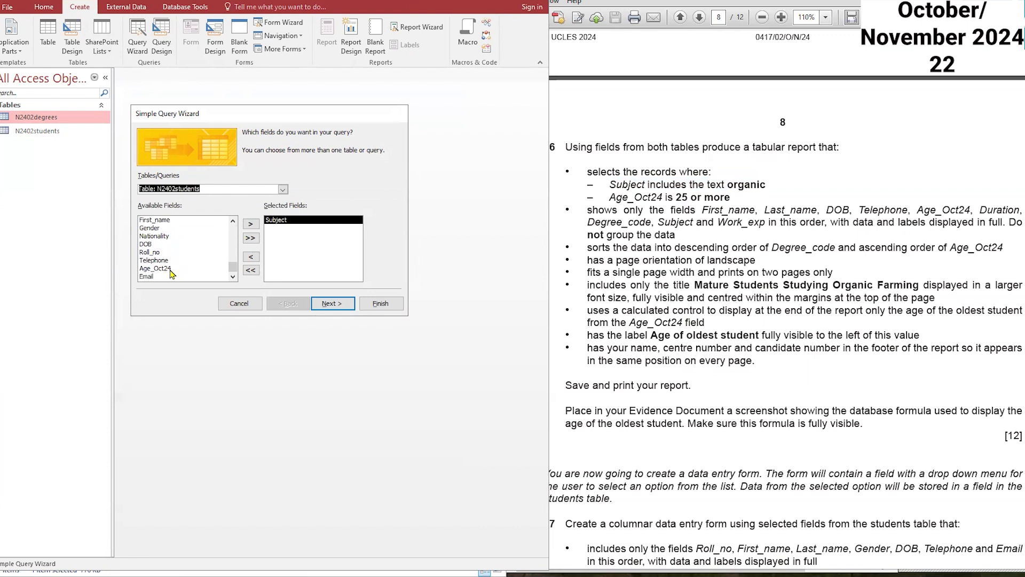
{"action": "left_click", "coordinate": [171, 271]}
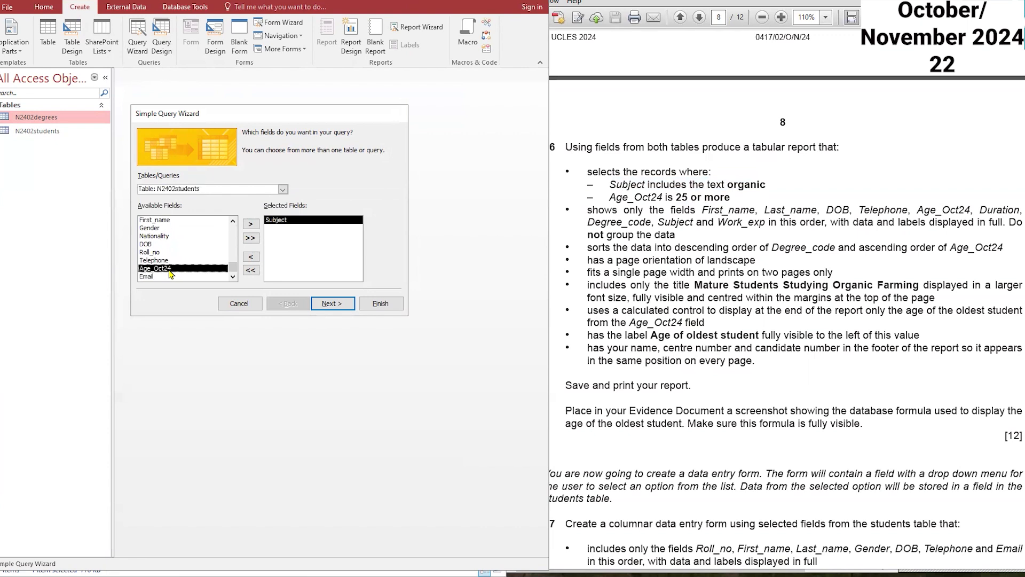
{"action": "left_click", "coordinate": [250, 224]}
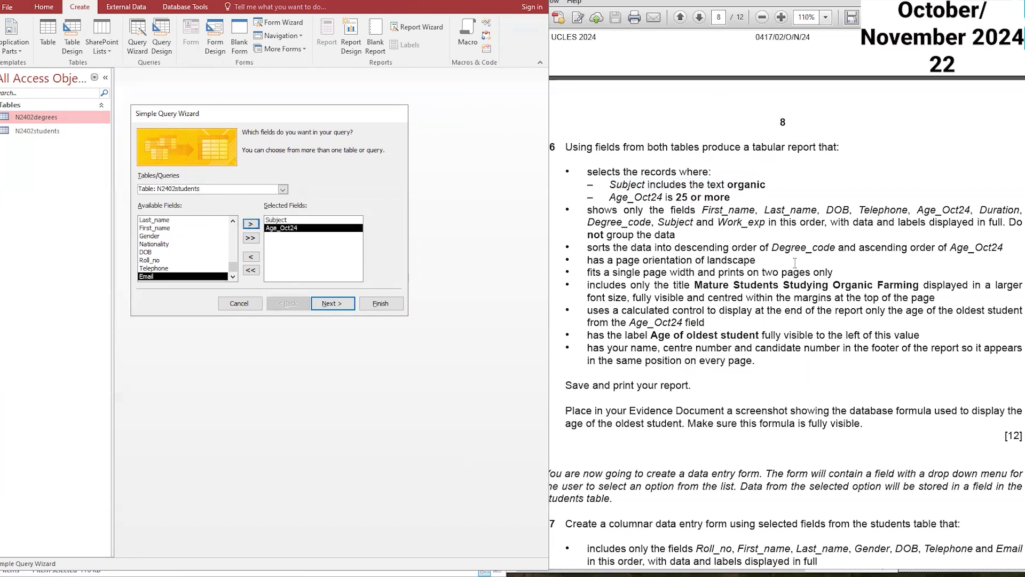
{"action": "left_click_drag", "start_coordinate": [702, 209], "coordinate": [650, 223]}
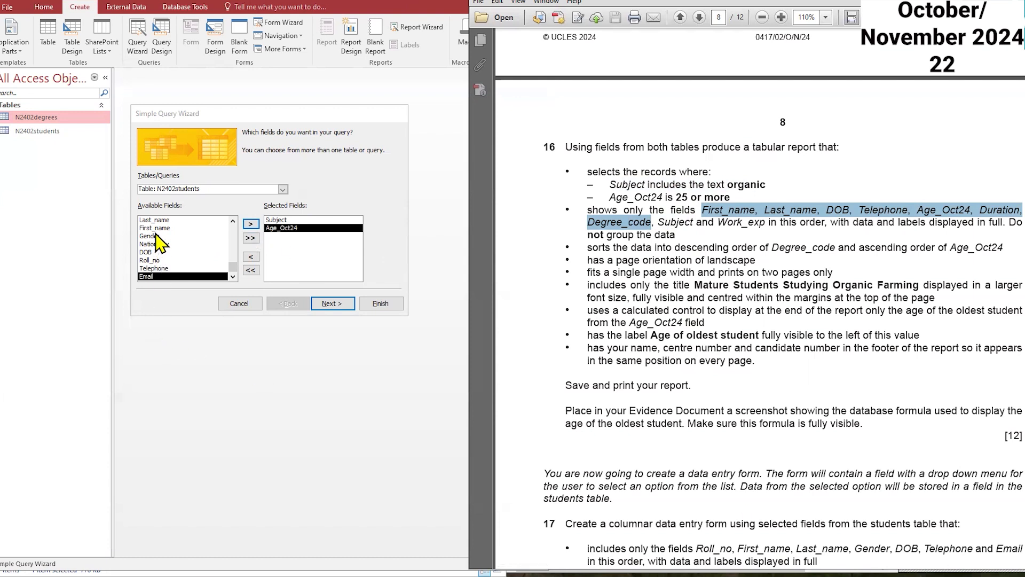
{"action": "double_click", "coordinate": [156, 220]}
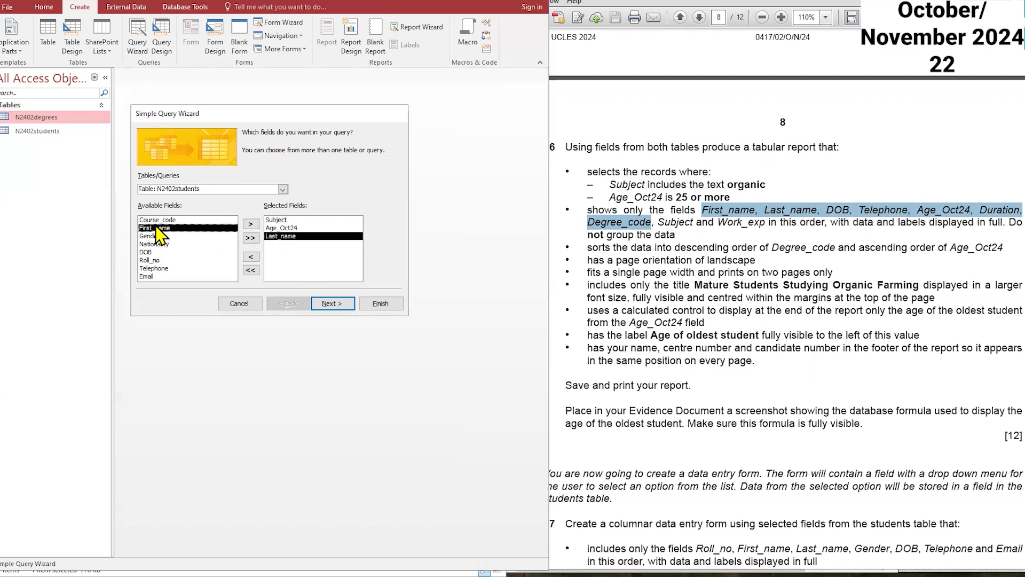
{"action": "double_click", "coordinate": [158, 228]}
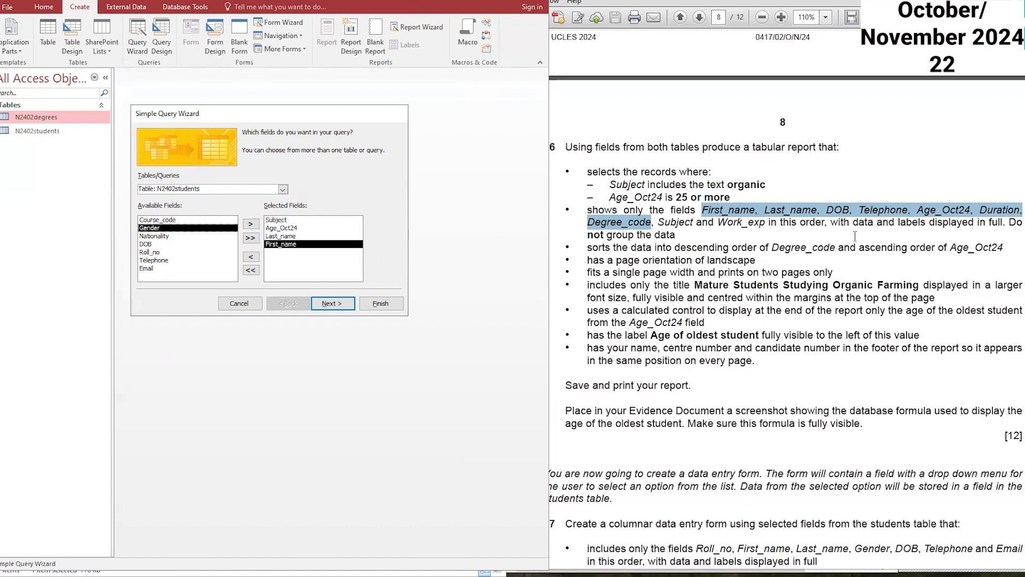
{"action": "double_click", "coordinate": [145, 244]}
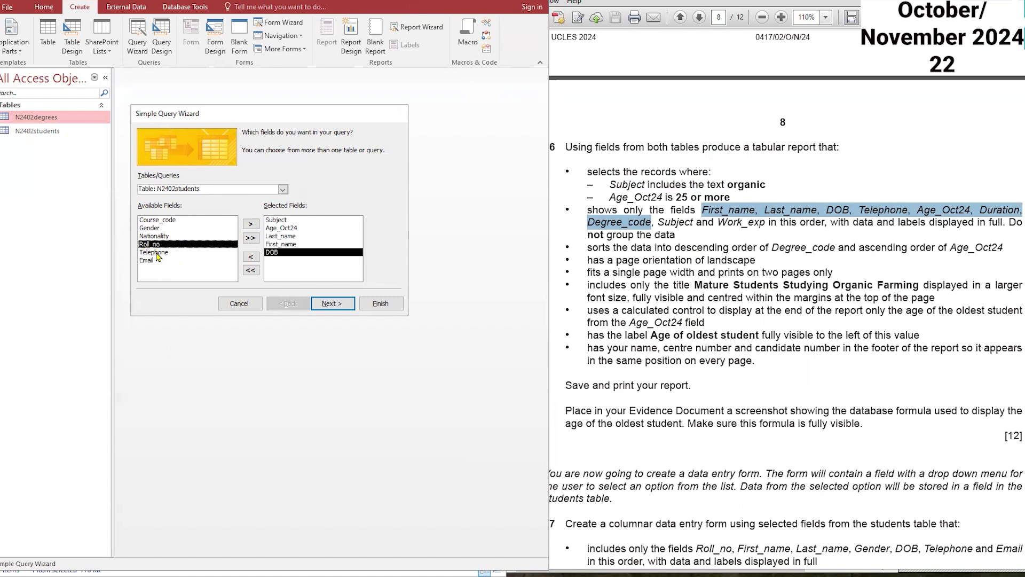
{"action": "double_click", "coordinate": [158, 254]}
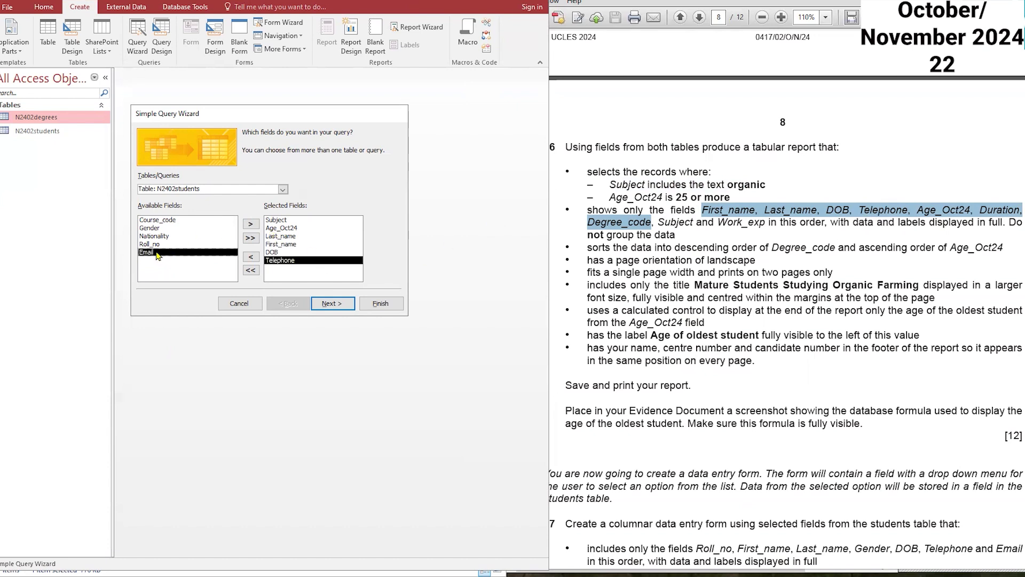
Step: Add Duration and Degree_code from the N2402degrees table to the query
{"action": "left_click", "coordinate": [282, 190]}
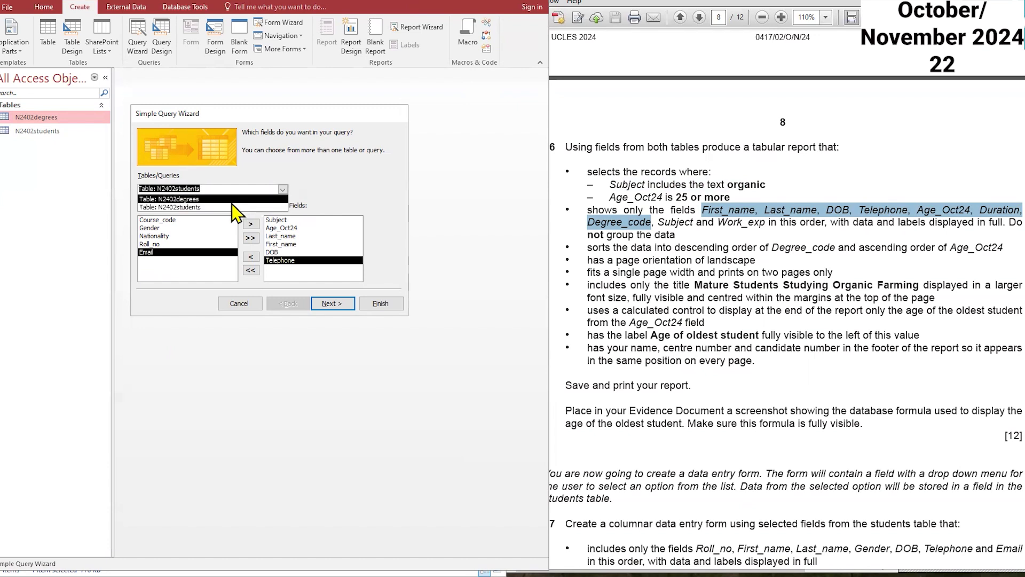
{"action": "left_click", "coordinate": [231, 200]}
{"action": "double_click", "coordinate": [155, 268]}
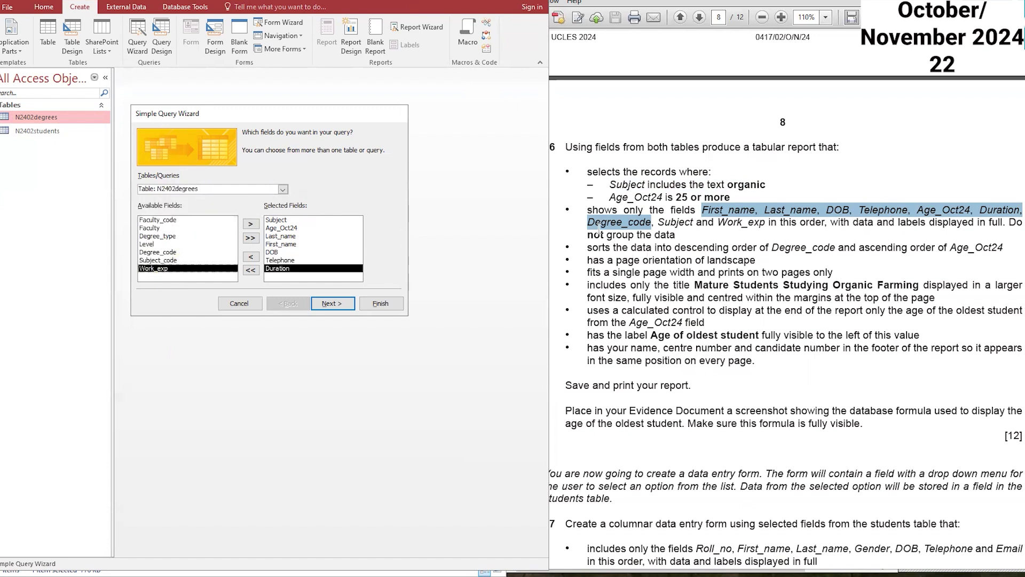
{"action": "double_click", "coordinate": [172, 252]}
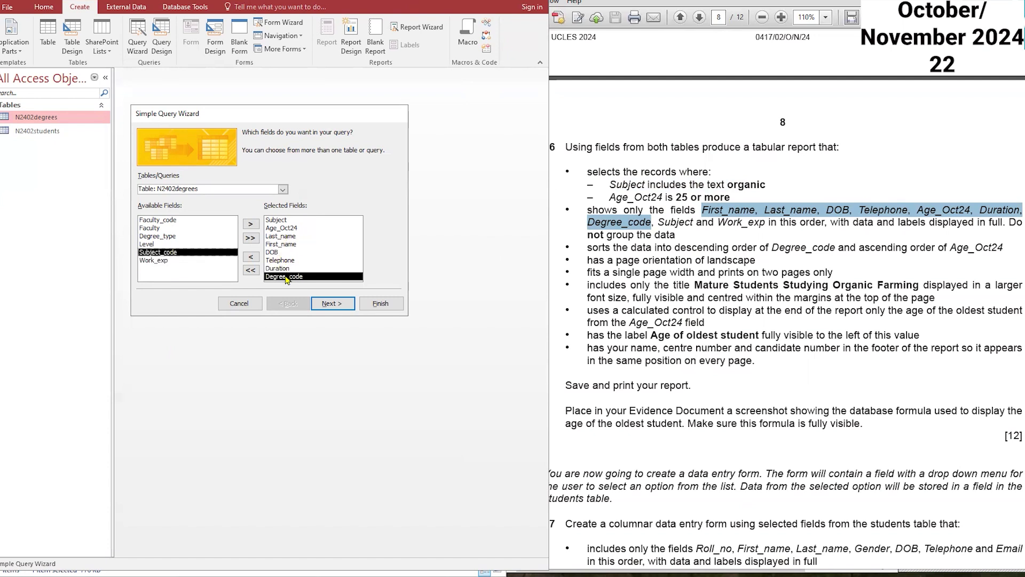
Step: Finish the wizard as a detail query named N2402degrees Query1 and open it in Design view
{"action": "left_click", "coordinate": [332, 303]}
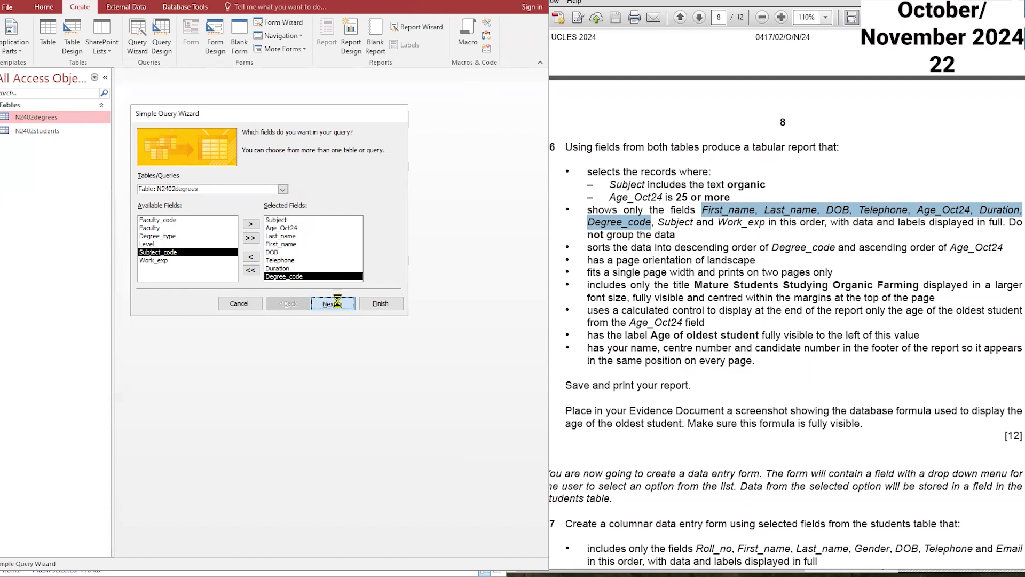
{"action": "left_click", "coordinate": [334, 304]}
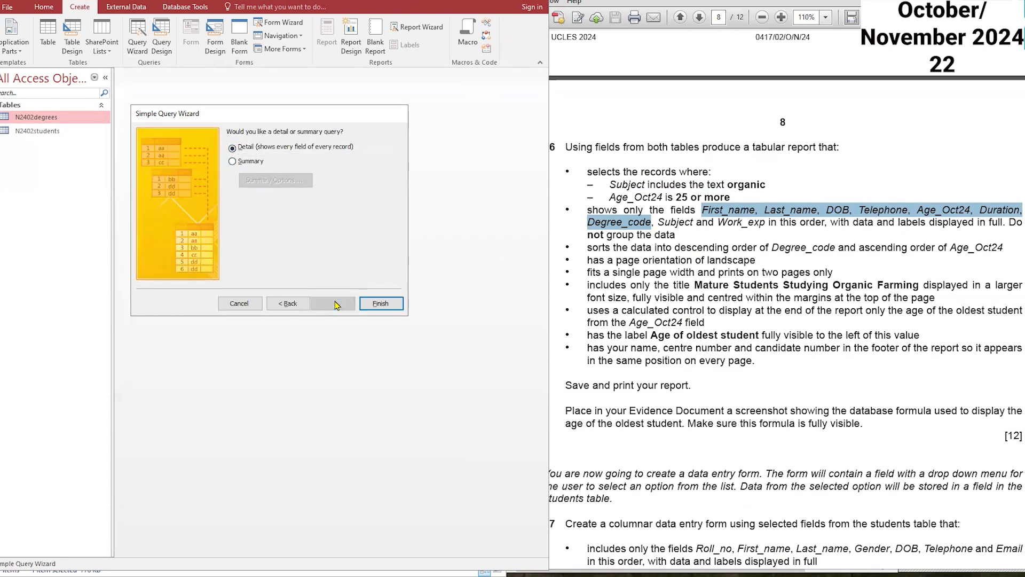
{"action": "left_click", "coordinate": [299, 144]}
{"action": "type", "text": "1"}
{"action": "left_click", "coordinate": [271, 242]}
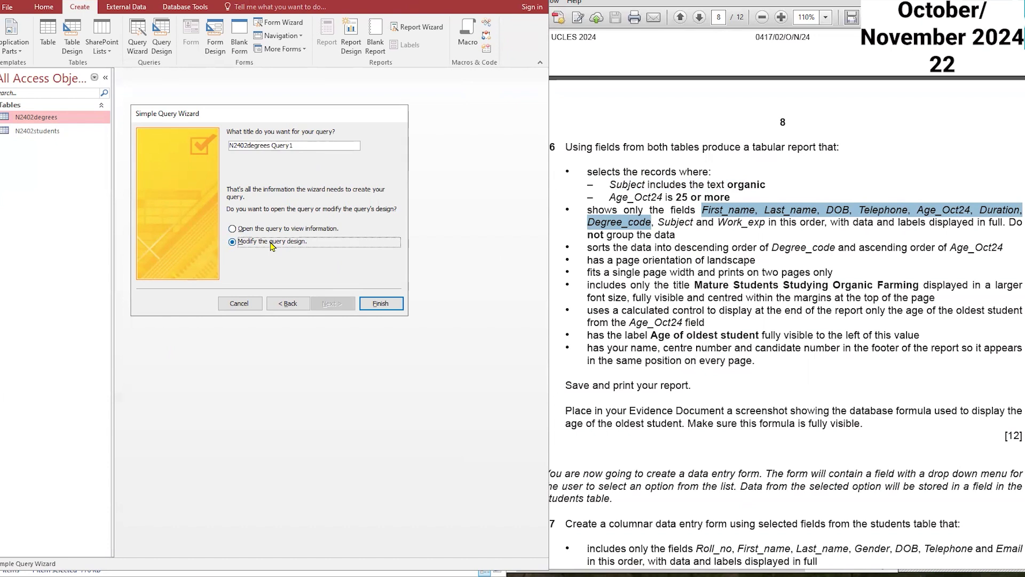
{"action": "left_click", "coordinate": [383, 307]}
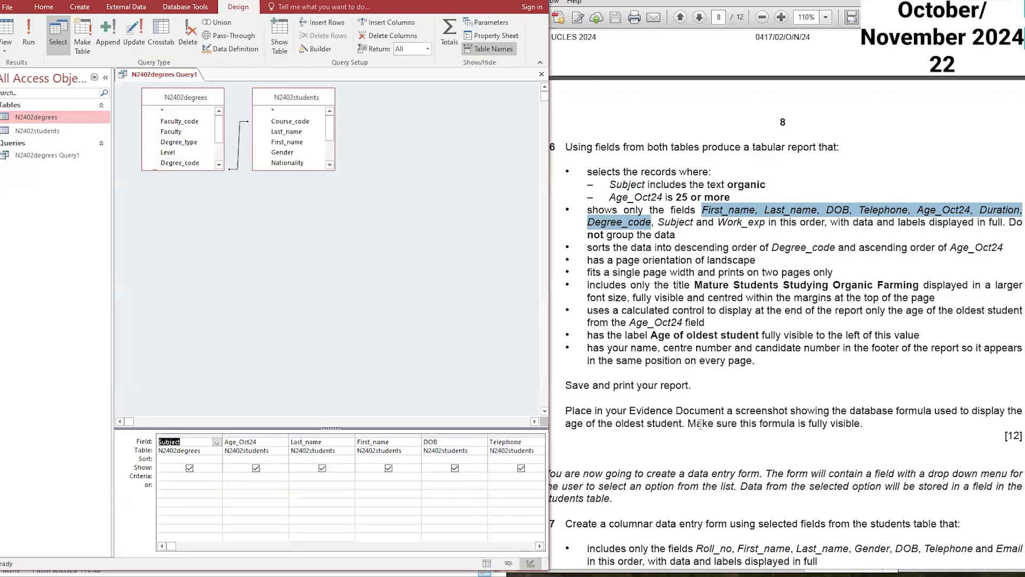
Step: Enter a Subject criterion matching organic and run the query
{"action": "left_click_drag", "start_coordinate": [647, 185], "coordinate": [694, 190]}
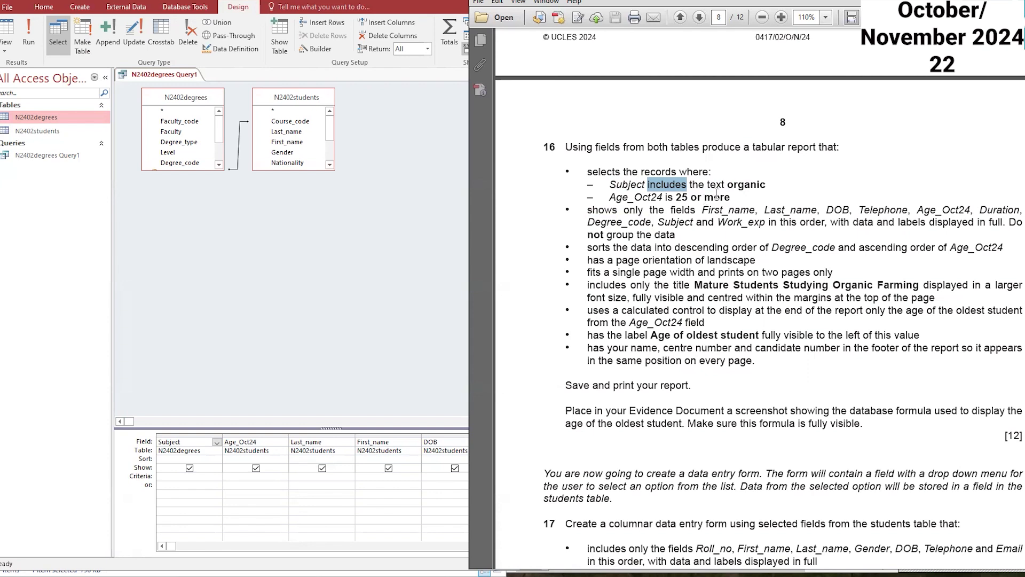
{"action": "left_click", "coordinate": [207, 476]}
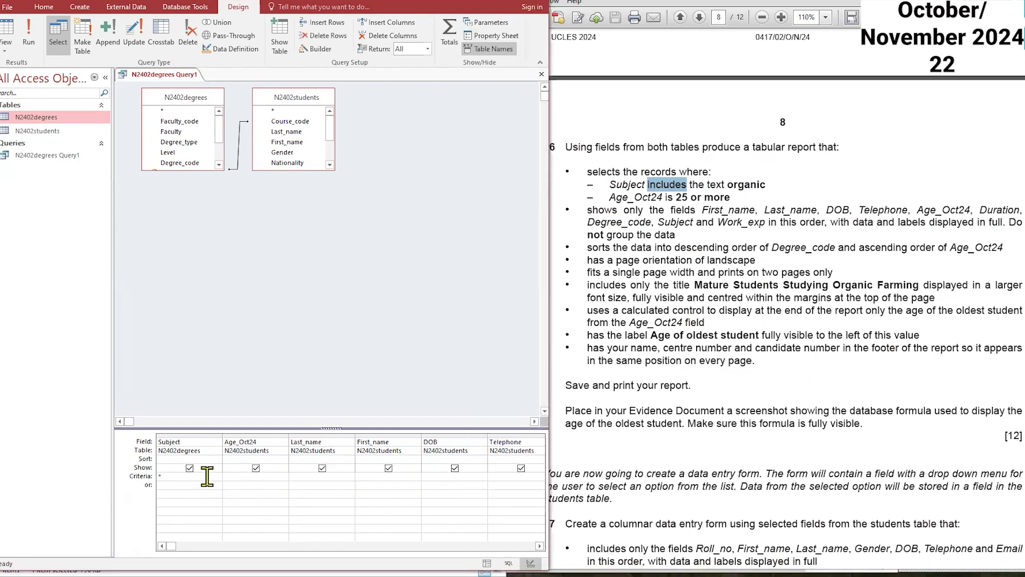
{"action": "double_click", "coordinate": [749, 186]}
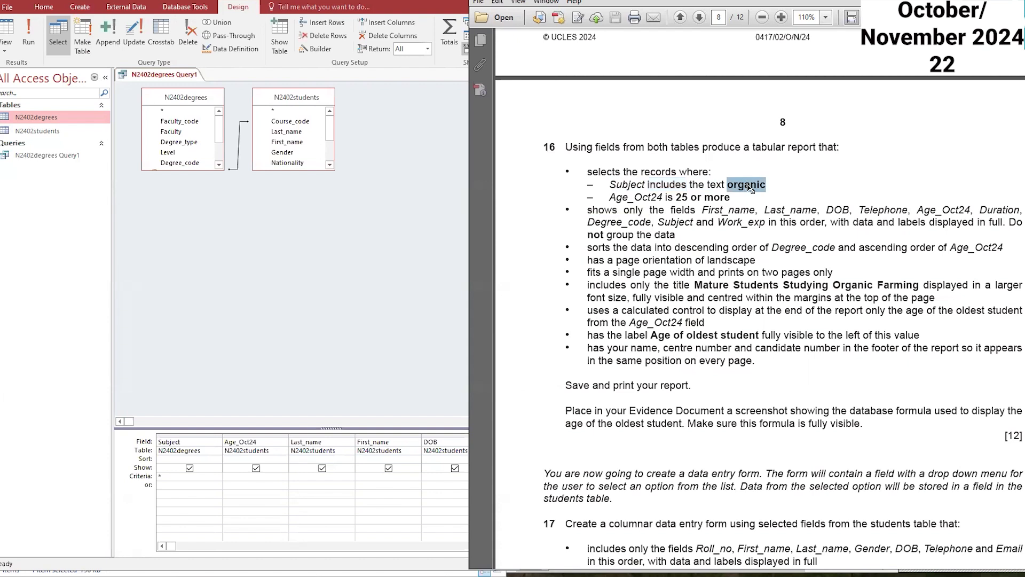
{"action": "left_click", "coordinate": [176, 476]}
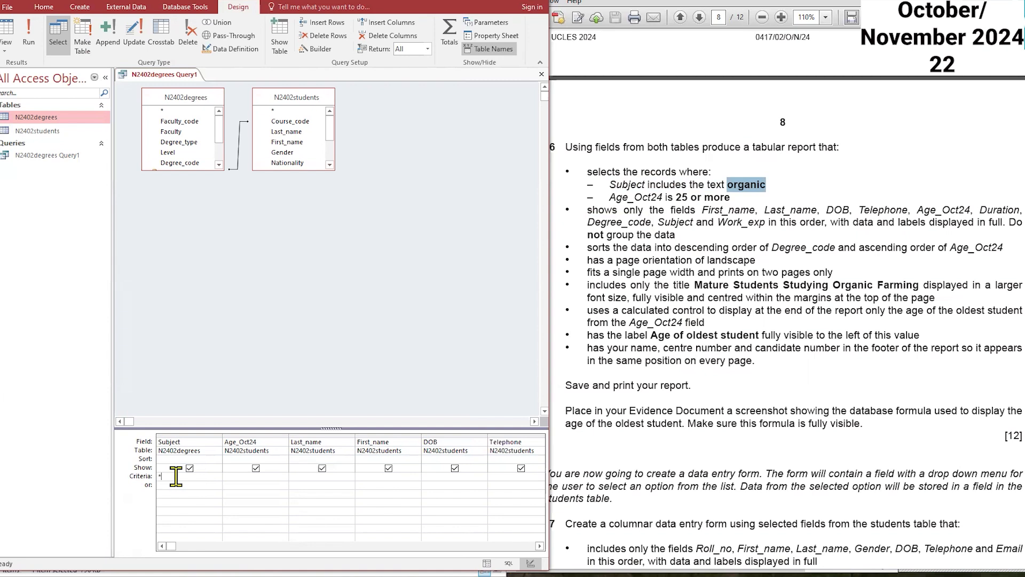
{"action": "type", "text": "organic*"}
{"action": "left_click", "coordinate": [253, 476]}
{"action": "left_click", "coordinate": [28, 43]}
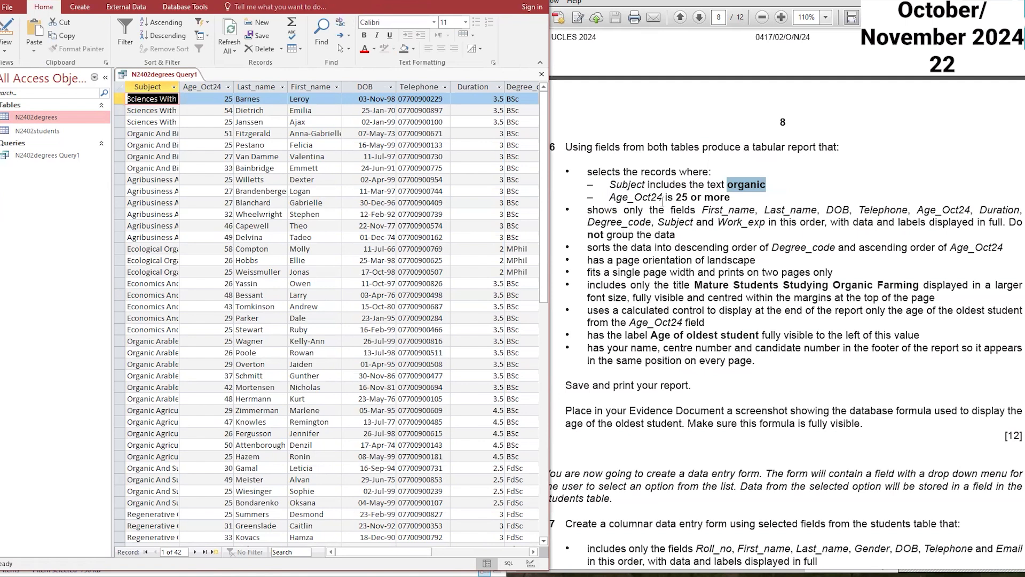
Step: Widen the Subject column to check the query results, then close the query
{"action": "left_click_drag", "start_coordinate": [179, 85], "coordinate": [258, 86]}
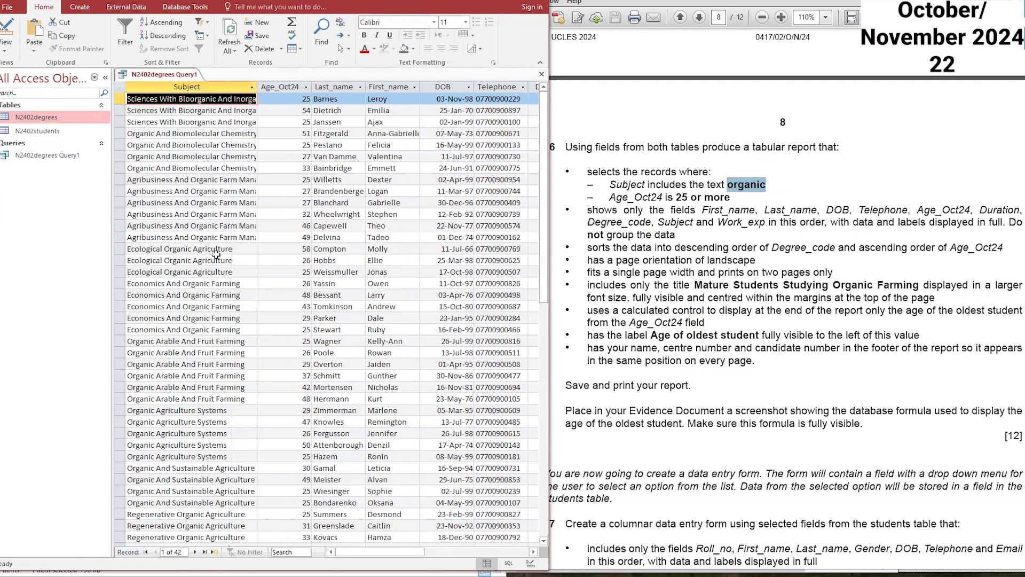
{"action": "left_click", "coordinate": [197, 283]}
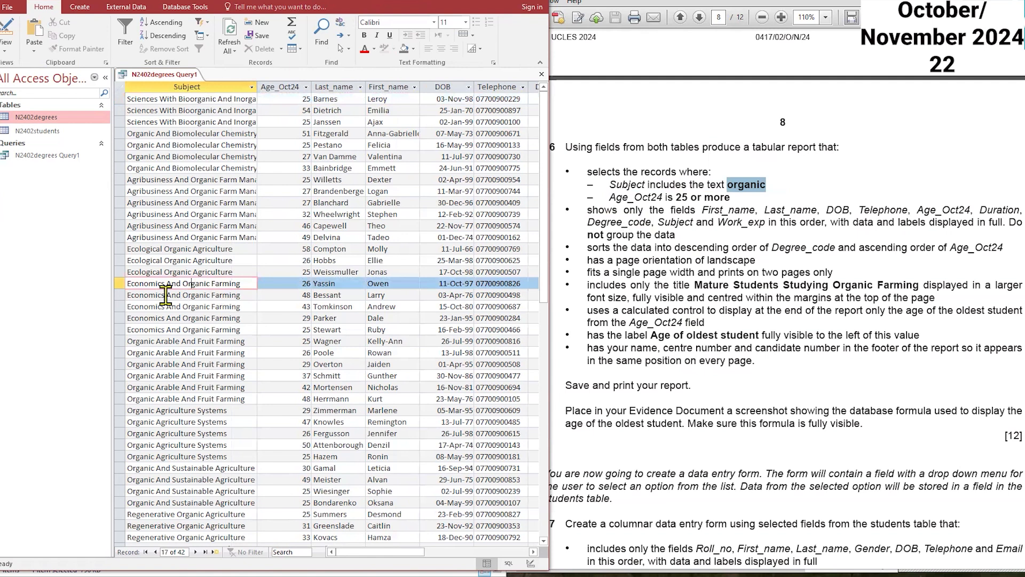
{"action": "left_click_drag", "start_coordinate": [182, 284], "coordinate": [133, 283]}
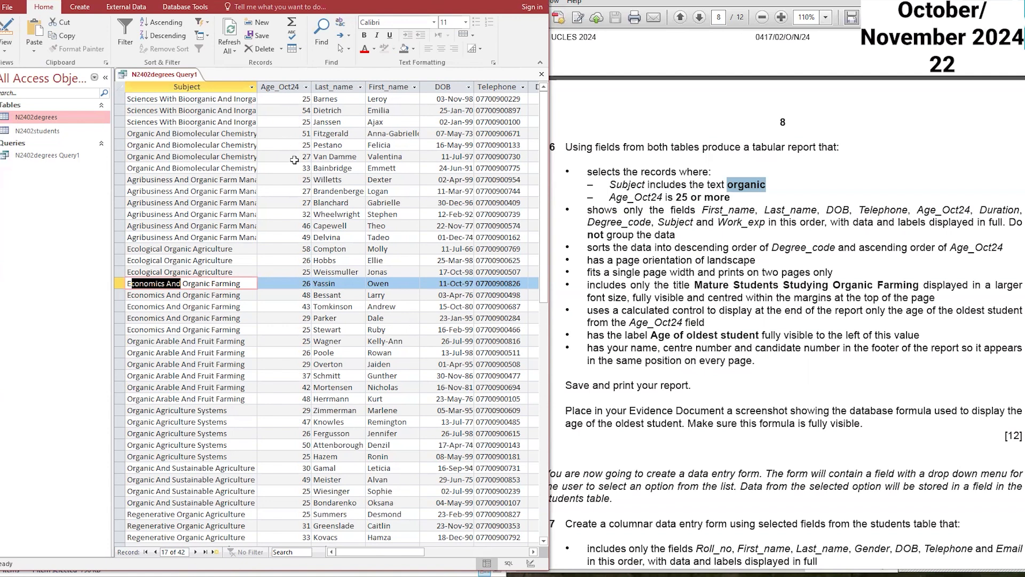
{"action": "right_click", "coordinate": [171, 76]}
{"action": "key", "text": "Escape"}
{"action": "right_click", "coordinate": [188, 77]}
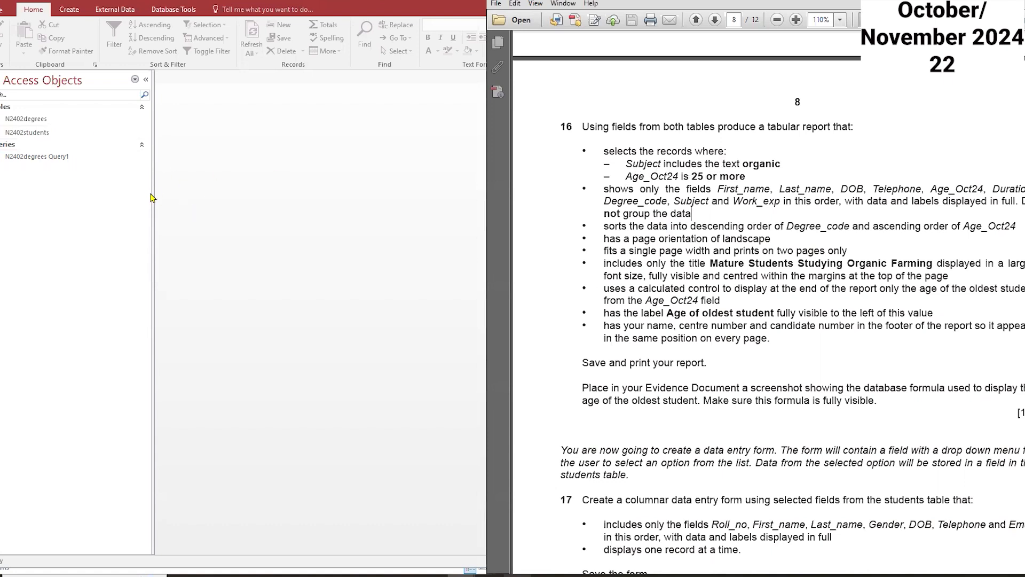
Step: Start the Report Wizard based on N2402degrees Query1 and add all of its fields
{"action": "left_click", "coordinate": [68, 11]}
{"action": "left_click", "coordinate": [68, 10]}
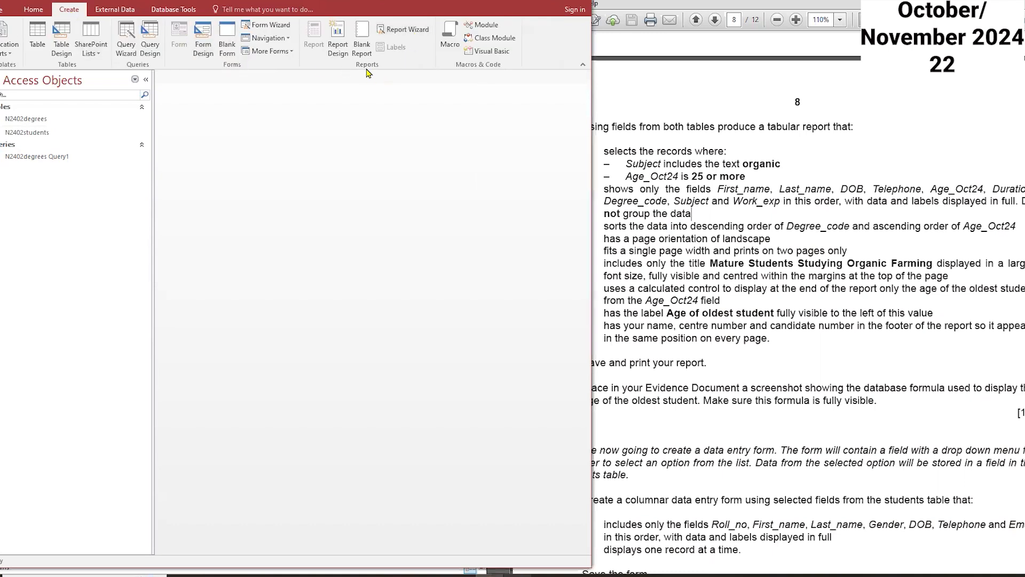
{"action": "left_click", "coordinate": [400, 30]}
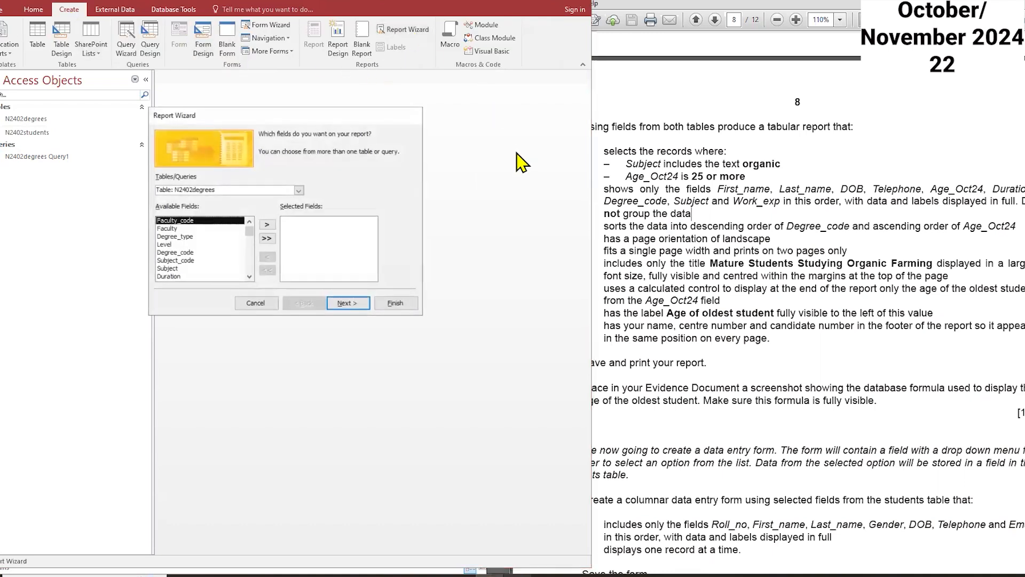
{"action": "left_click", "coordinate": [298, 190]}
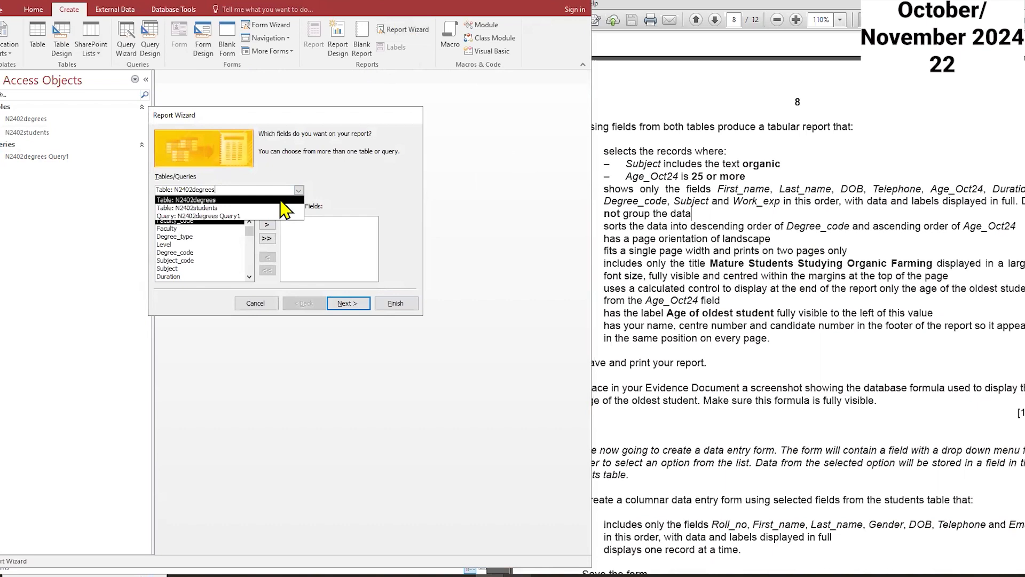
{"action": "left_click", "coordinate": [251, 214]}
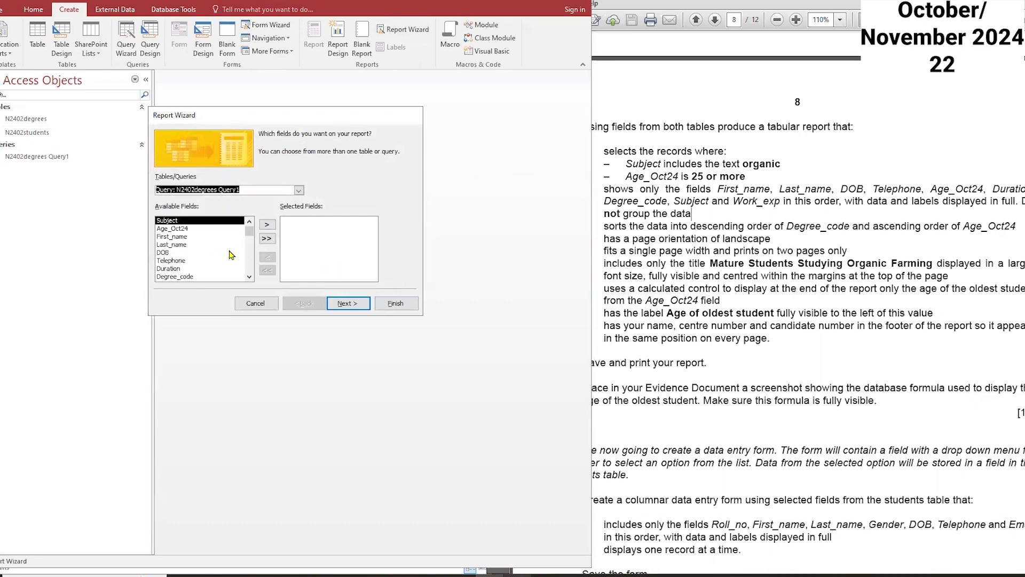
{"action": "left_click", "coordinate": [267, 239]}
{"action": "left_click", "coordinate": [345, 303]}
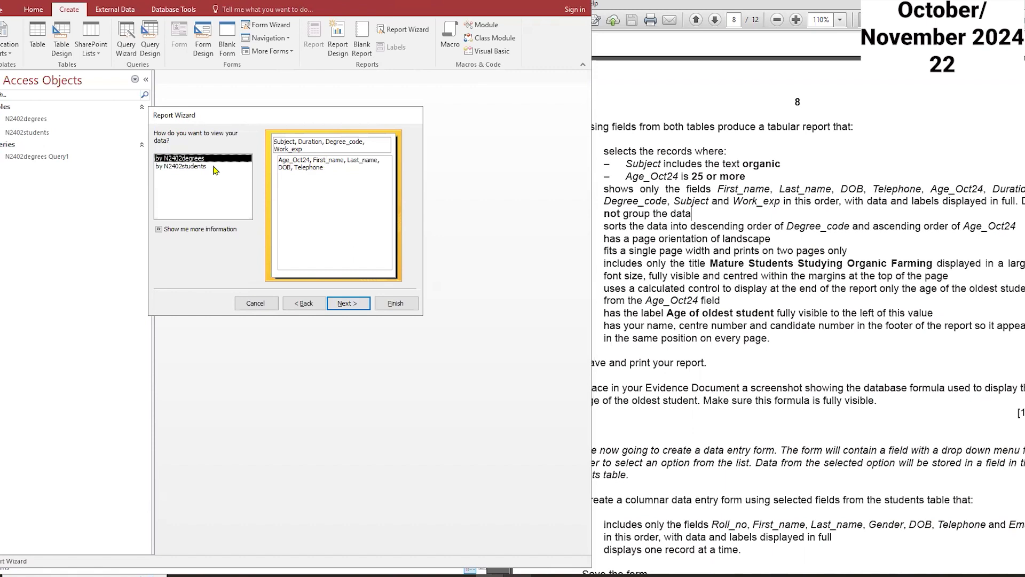
Step: Choose to view the report data by N2402students and continue
{"action": "left_click", "coordinate": [194, 170]}
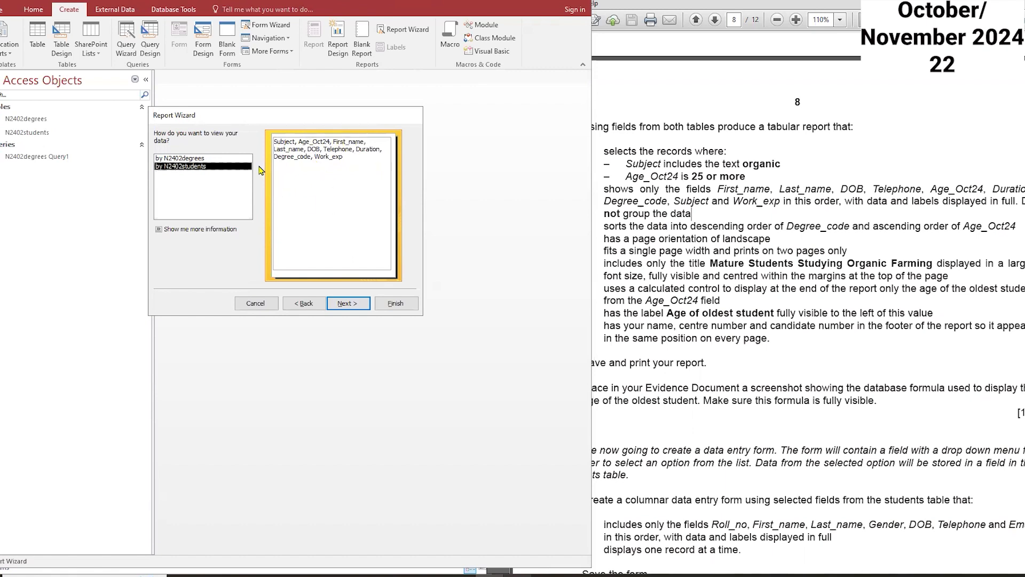
{"action": "left_click", "coordinate": [192, 158]}
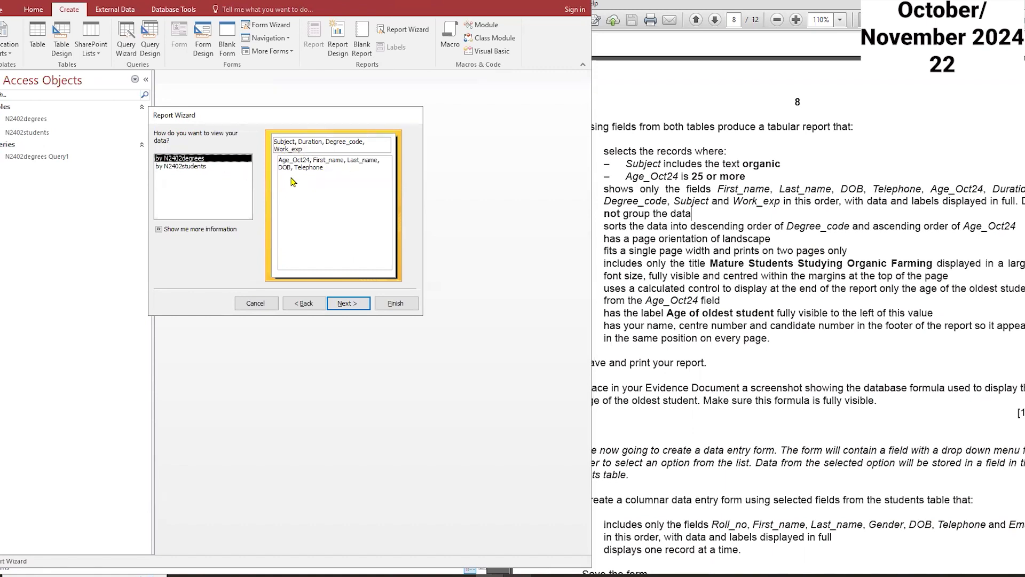
{"action": "left_click", "coordinate": [199, 167]}
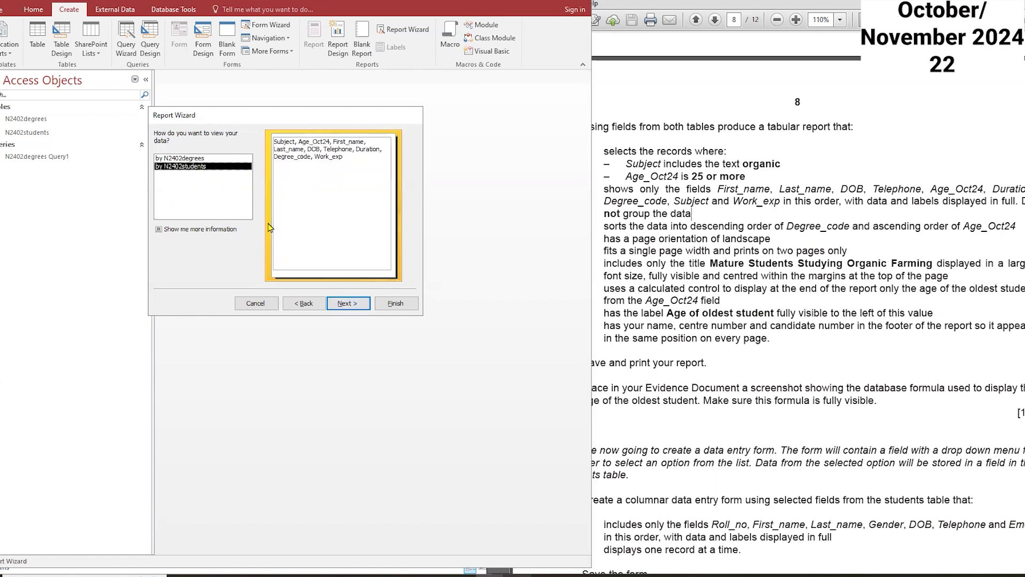
{"action": "left_click", "coordinate": [347, 303]}
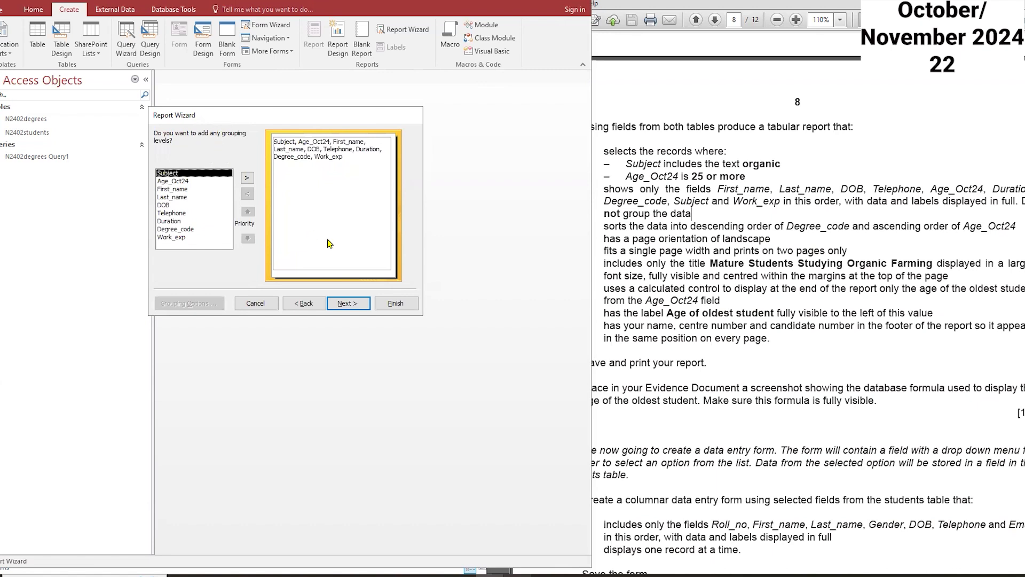
Step: Skip grouping and sort by Degree_code descending, then Age_Oct24 ascending
{"action": "left_click", "coordinate": [348, 303]}
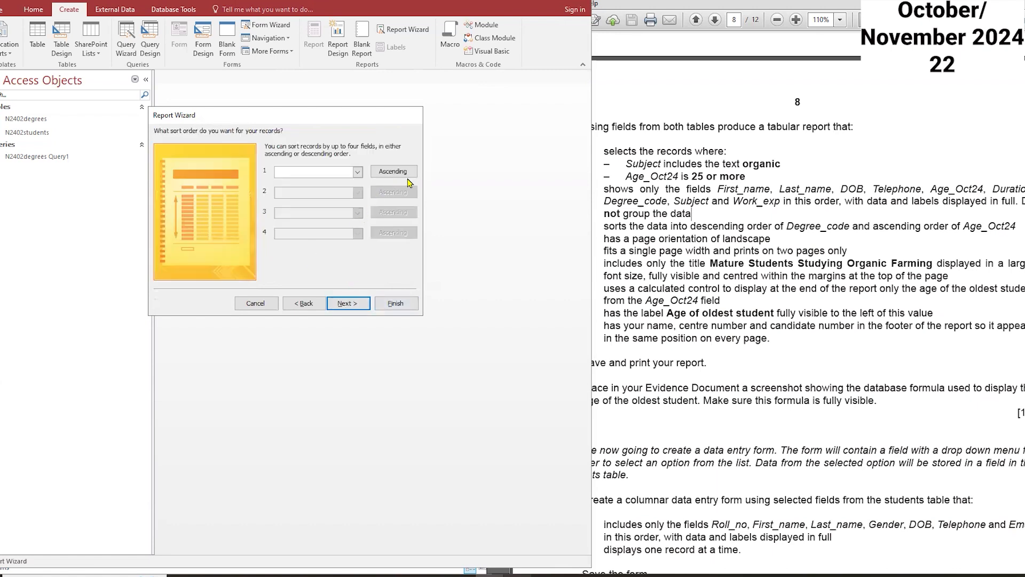
{"action": "left_click", "coordinate": [717, 251]}
{"action": "left_click_drag", "start_coordinate": [602, 227], "coordinate": [1010, 230]}
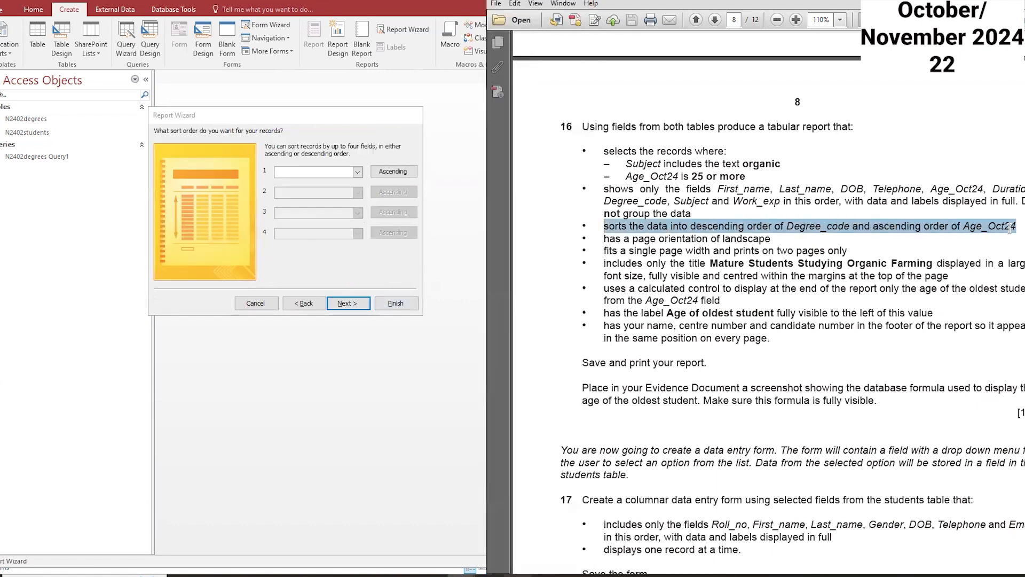
{"action": "left_click", "coordinate": [393, 171]}
{"action": "left_click", "coordinate": [357, 172]}
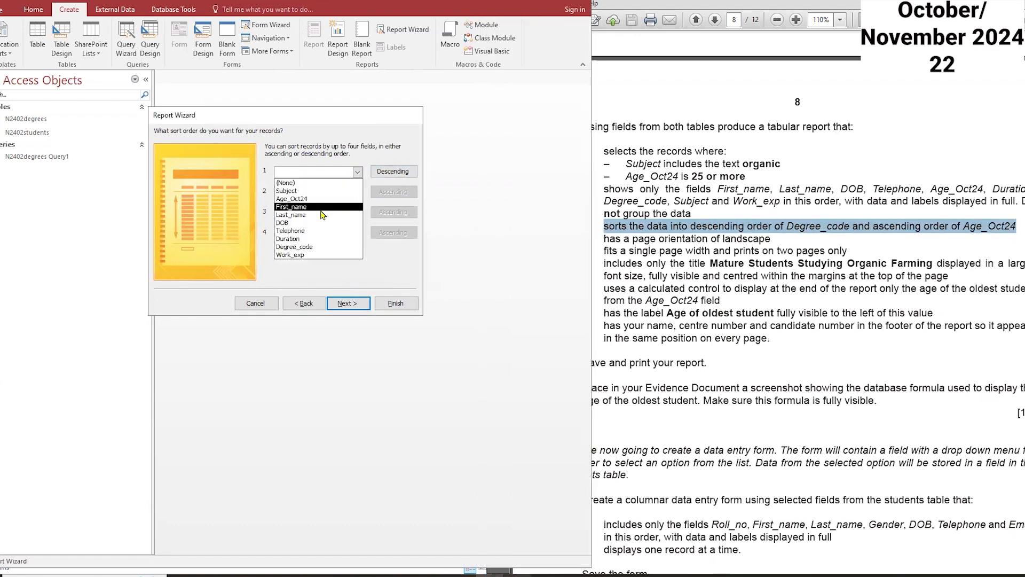
{"action": "left_click", "coordinate": [318, 248]}
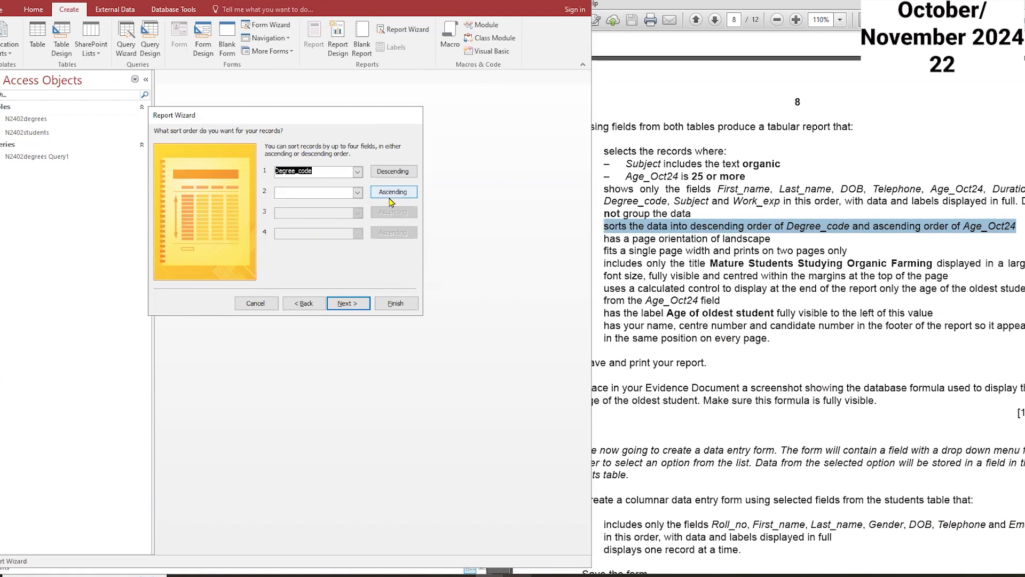
{"action": "left_click", "coordinate": [358, 193]}
{"action": "left_click", "coordinate": [327, 219]}
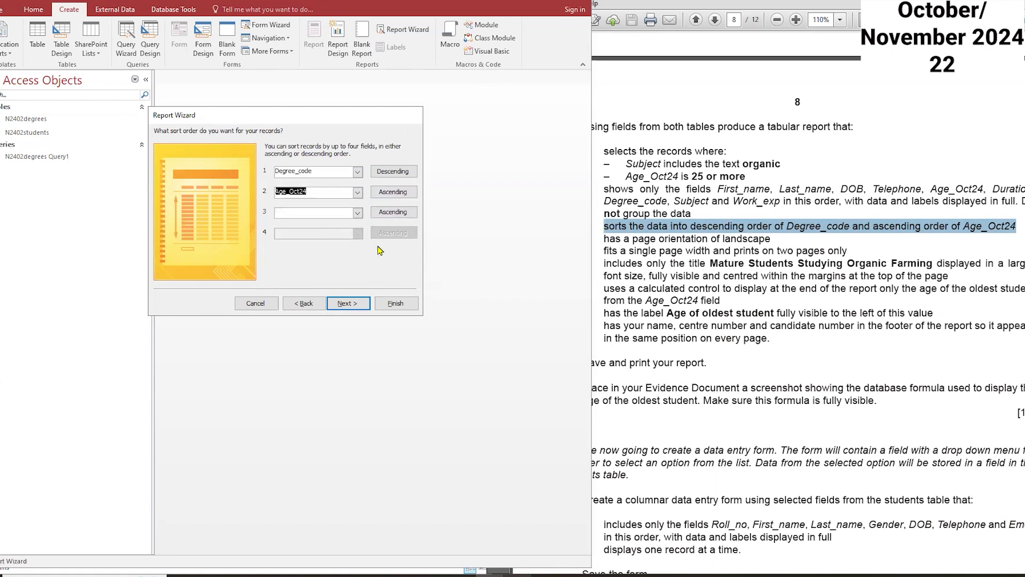
{"action": "left_click", "coordinate": [347, 302]}
Step: Keep the tabular layout and set the report orientation to landscape
{"action": "left_click", "coordinate": [374, 173]}
{"action": "left_click_drag", "start_coordinate": [770, 239], "coordinate": [650, 251]}
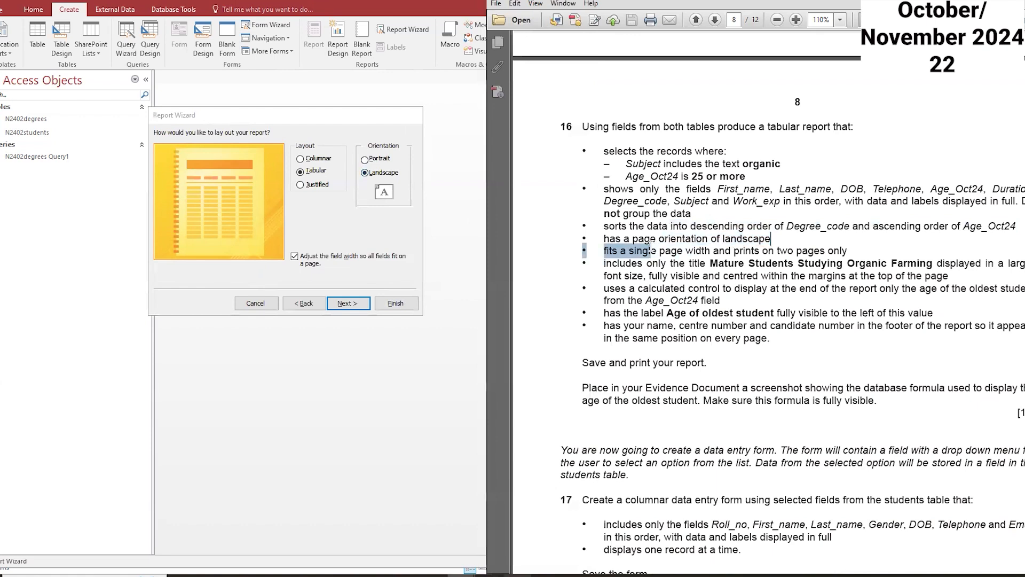
{"action": "left_click_drag", "start_coordinate": [845, 250], "coordinate": [597, 236]}
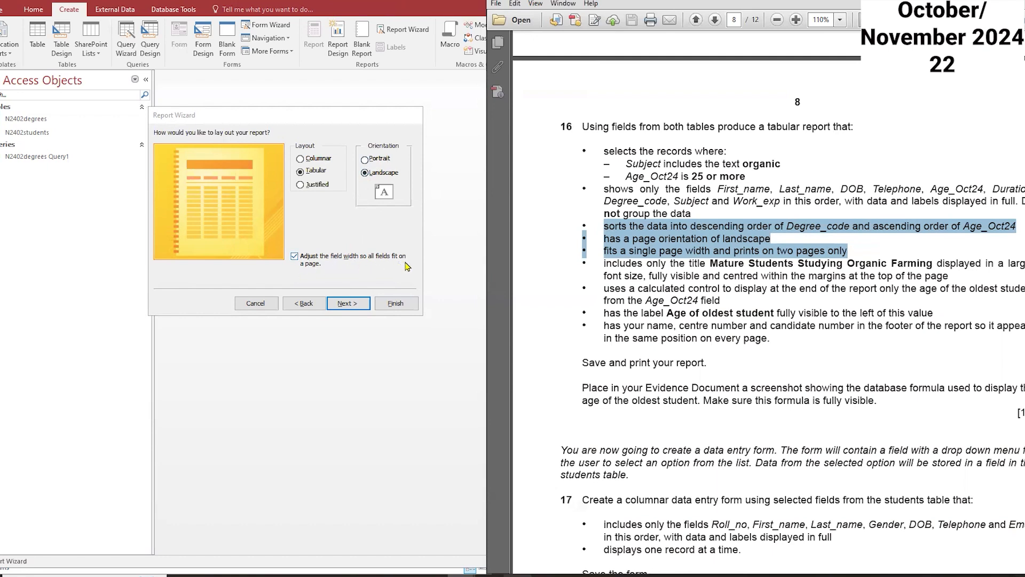
{"action": "left_click", "coordinate": [353, 302]}
Step: Title the report Mature Students Studying Organic Farming and finish the wizard, opening the report in Design view
{"action": "left_click_drag", "start_coordinate": [712, 265], "coordinate": [897, 262]}
{"action": "key", "text": "ctrl+c"}
{"action": "right_click", "coordinate": [914, 267]}
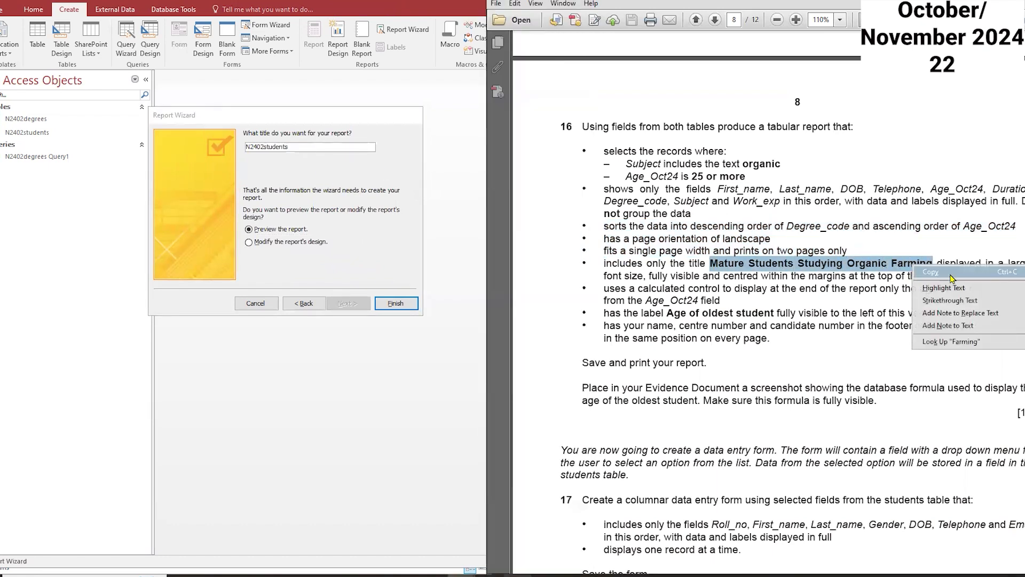
{"action": "left_click", "coordinate": [308, 151]}
{"action": "left_click", "coordinate": [303, 147]}
{"action": "left_click_drag", "start_coordinate": [303, 146], "coordinate": [237, 150]}
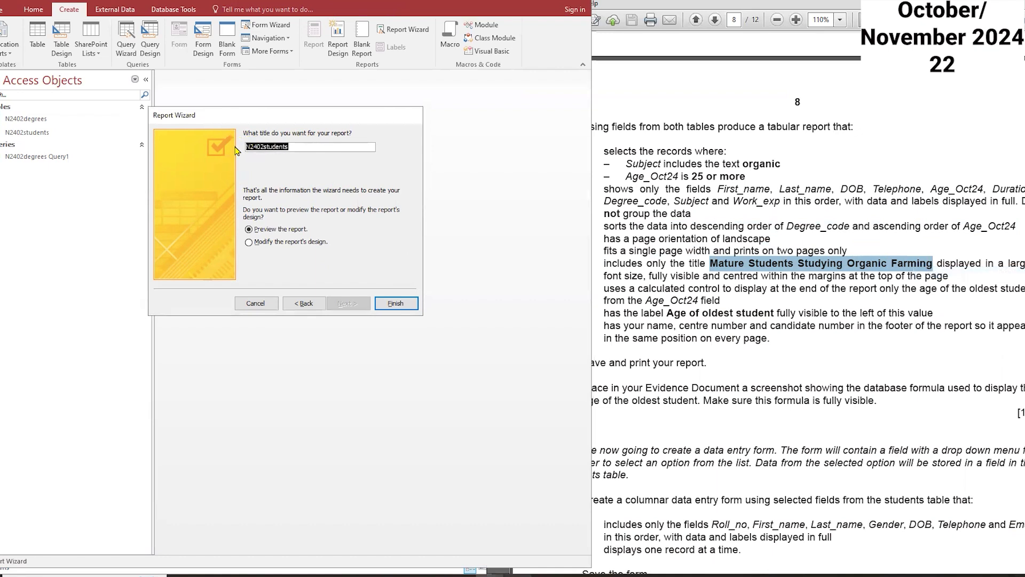
{"action": "key", "text": "ctrl+v"}
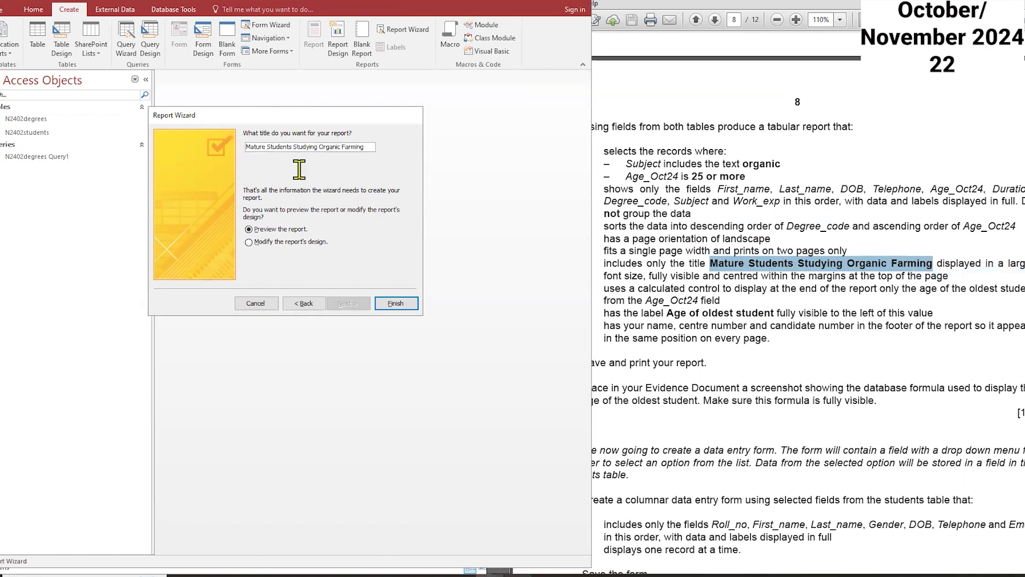
{"action": "left_click", "coordinate": [296, 241]}
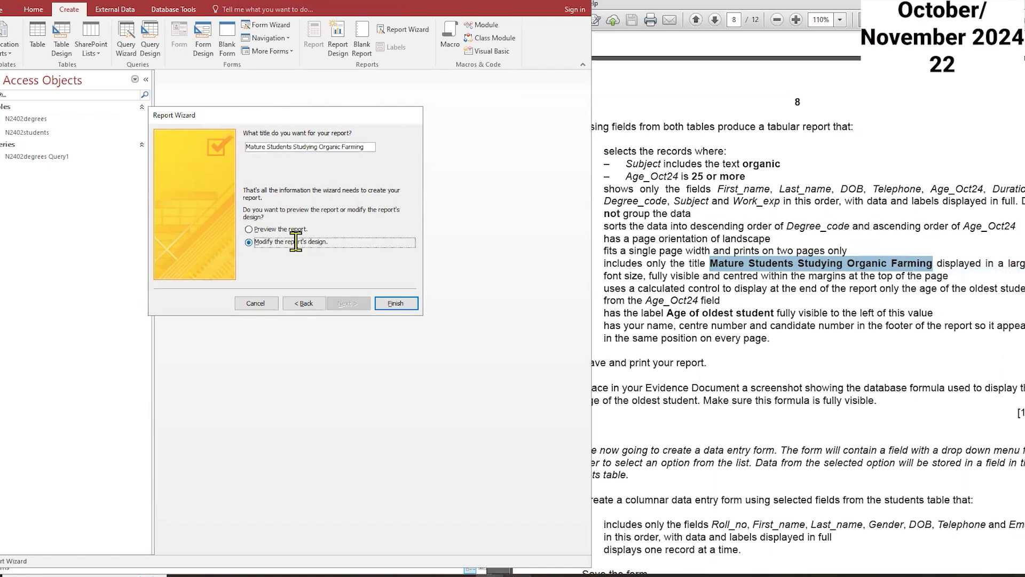
{"action": "left_click", "coordinate": [396, 303]}
Step: Set the report title's font size to 22 and widen its label so the text fits
{"action": "left_click", "coordinate": [423, 125]}
{"action": "left_click_drag", "start_coordinate": [441, 128], "coordinate": [498, 134]}
{"action": "left_click", "coordinate": [33, 9]}
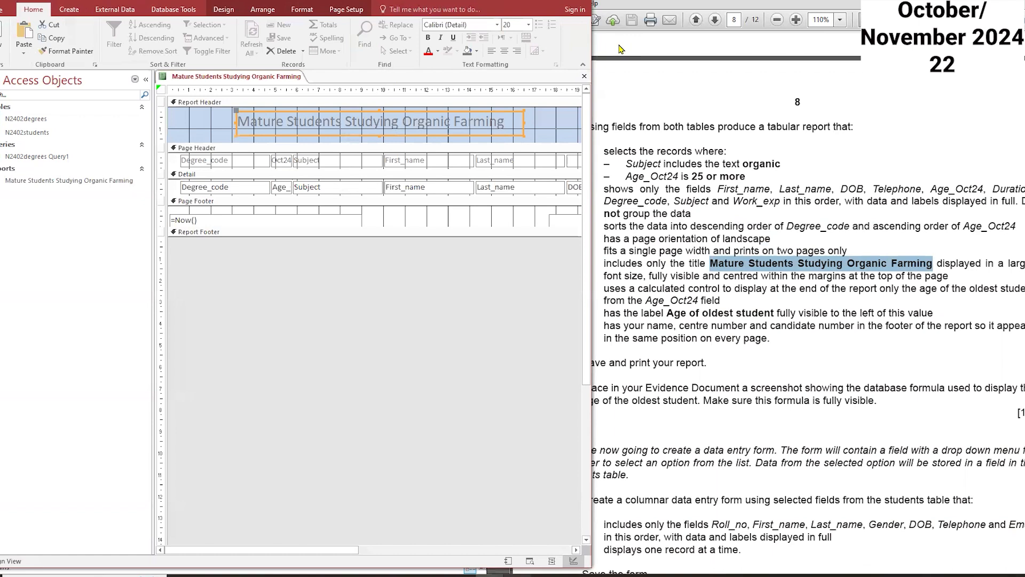
{"action": "left_click", "coordinate": [528, 25]}
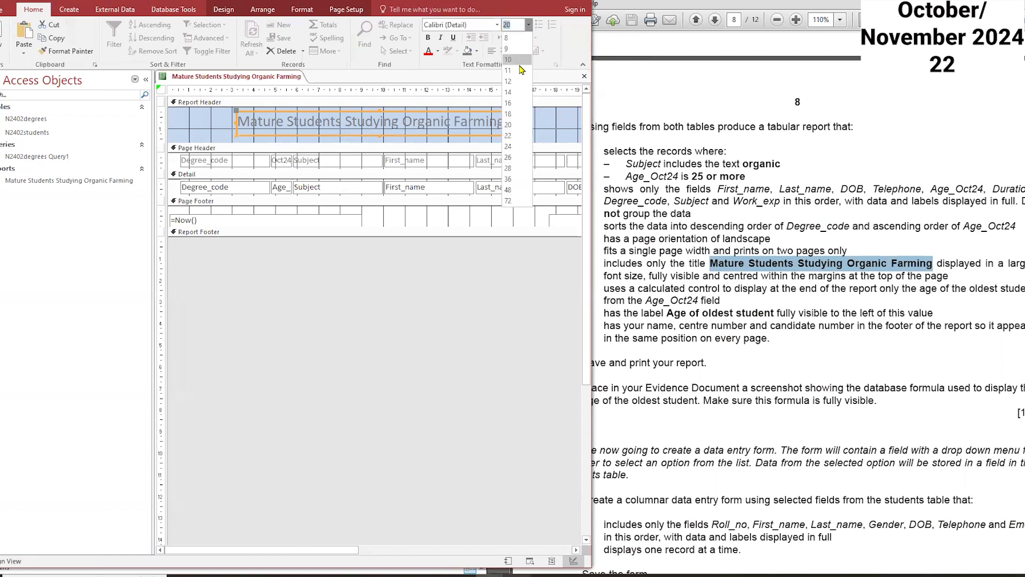
{"action": "left_click", "coordinate": [523, 134]}
{"action": "left_click_drag", "start_coordinate": [525, 123], "coordinate": [559, 123]}
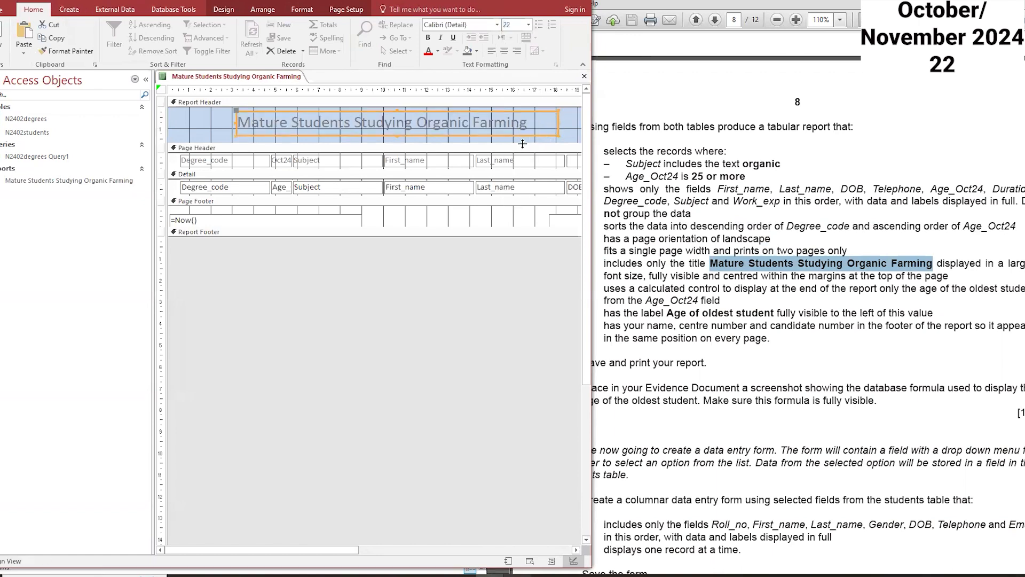
Step: Narrow the Duration label and text box so the Work_exp label and field fit at the report's right edge
{"action": "left_click", "coordinate": [531, 300]}
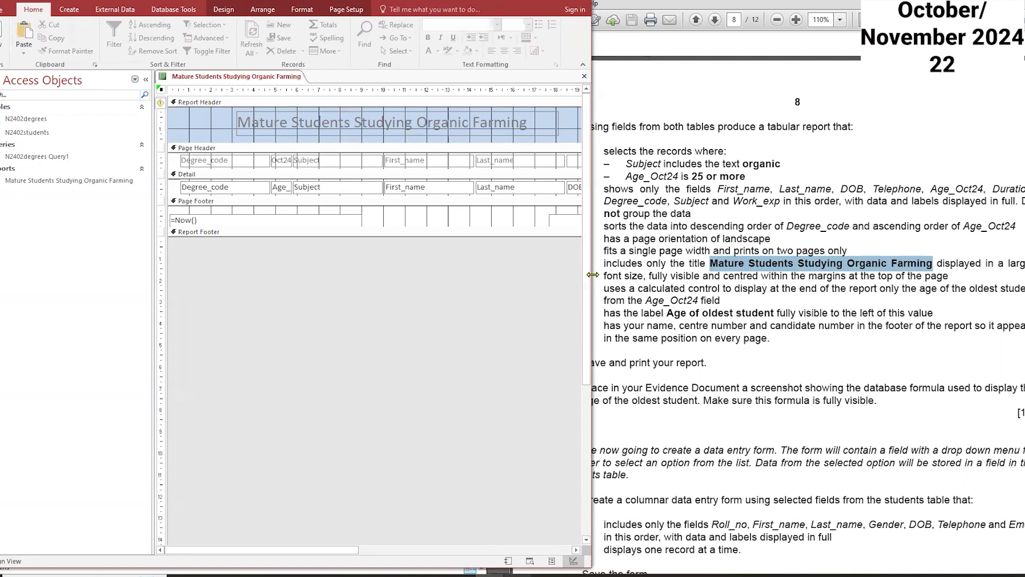
{"action": "left_click_drag", "start_coordinate": [593, 274], "coordinate": [797, 279]}
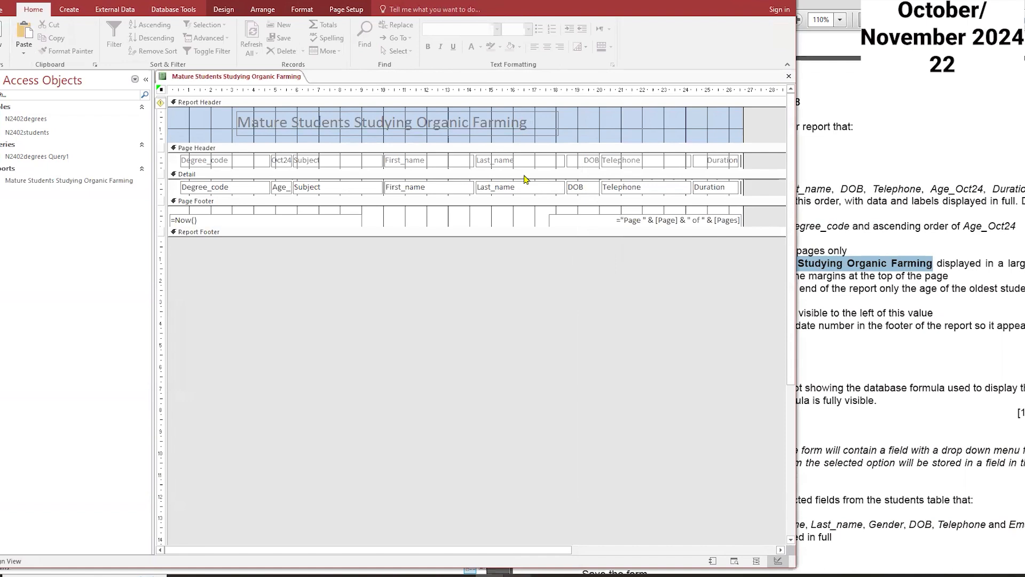
{"action": "left_click", "coordinate": [918, 293]}
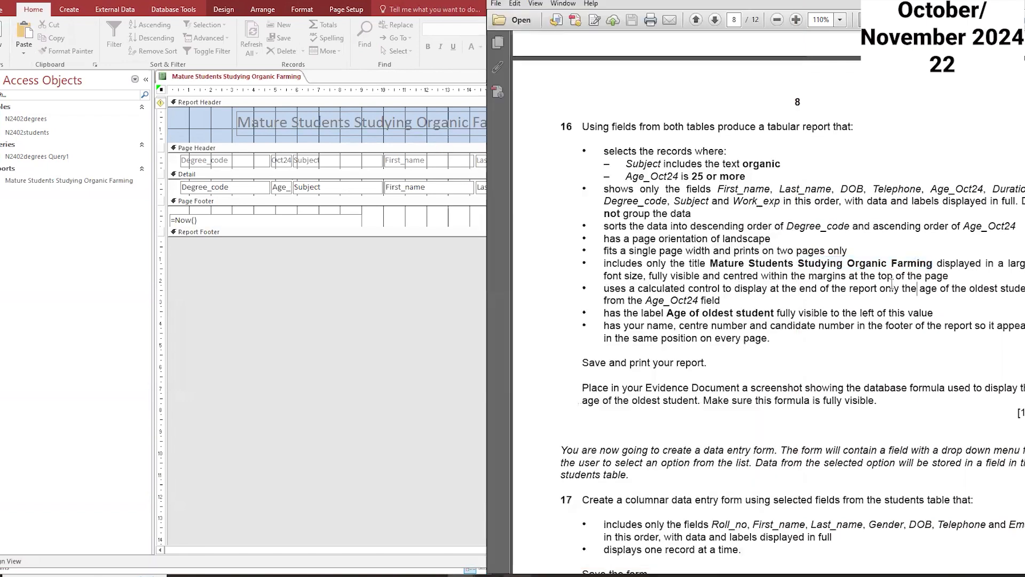
{"action": "left_click_drag", "start_coordinate": [718, 189], "coordinate": [781, 201]}
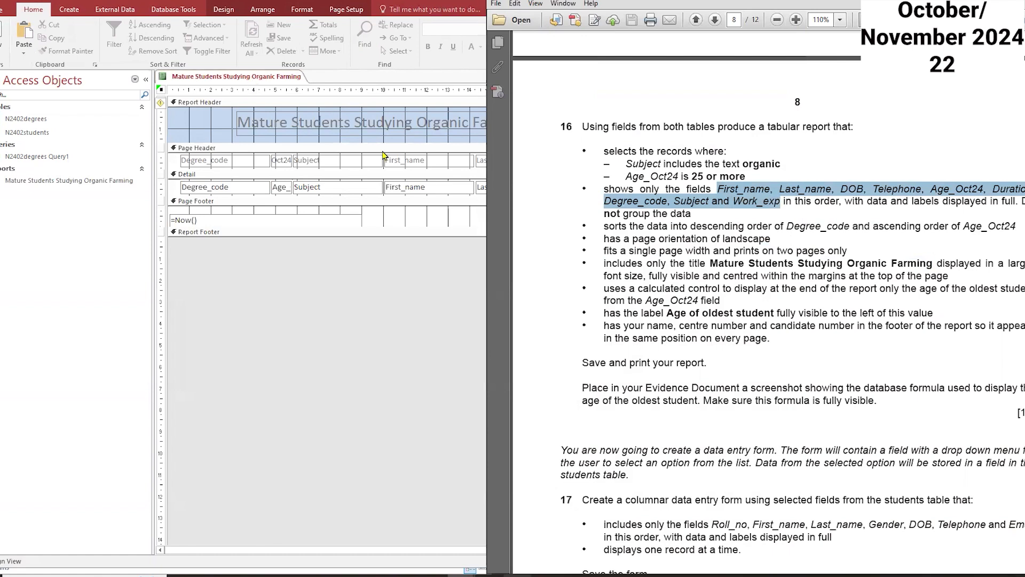
{"action": "left_click", "coordinate": [251, 80]}
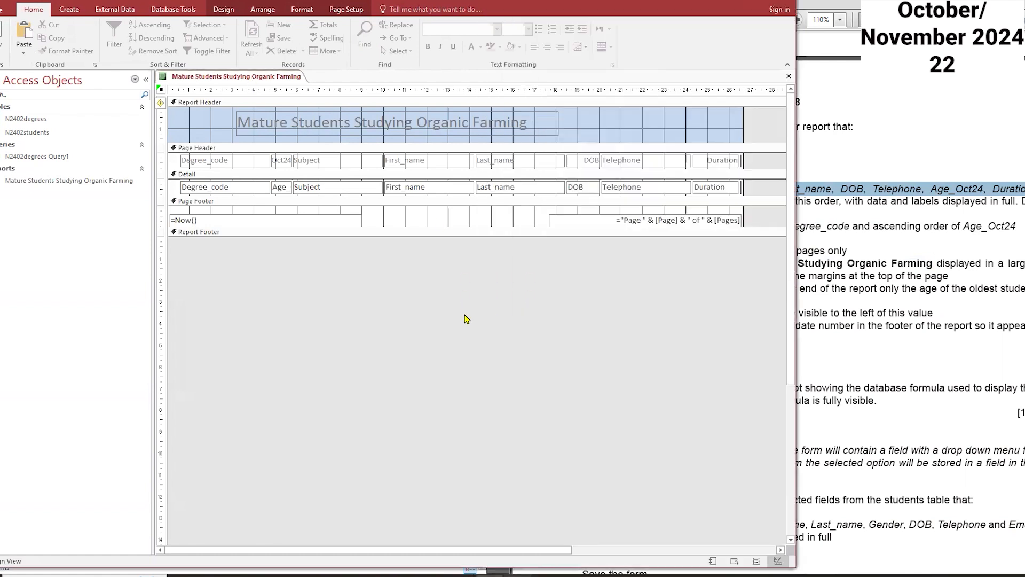
{"action": "left_click", "coordinate": [741, 162]}
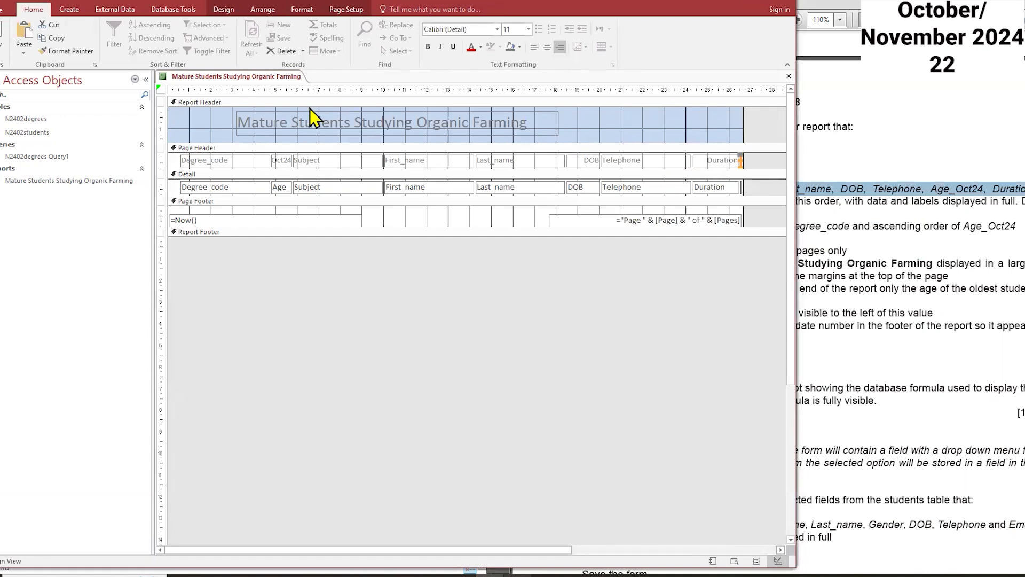
{"action": "left_click", "coordinate": [702, 163]}
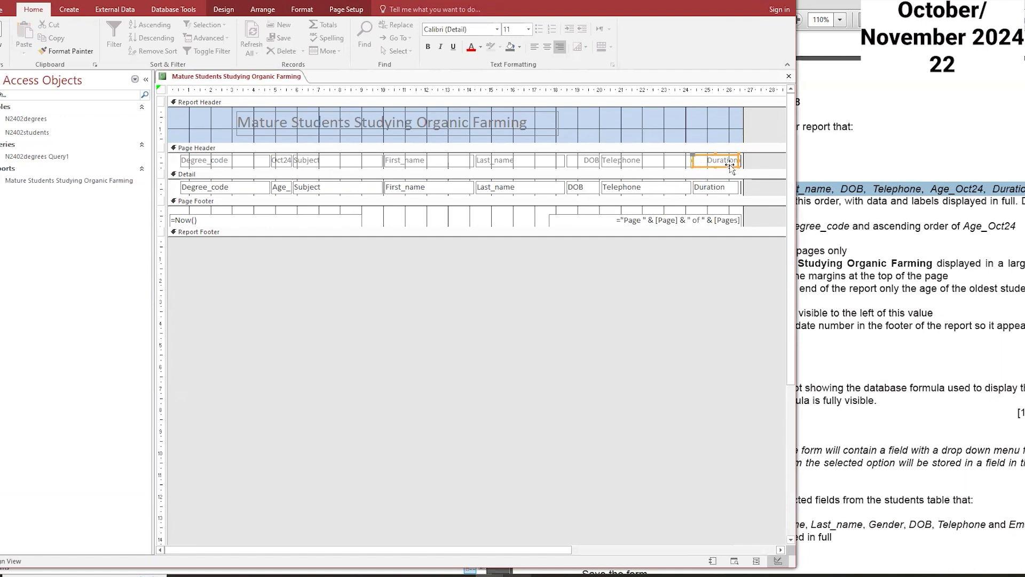
{"action": "left_click", "coordinate": [717, 160]}
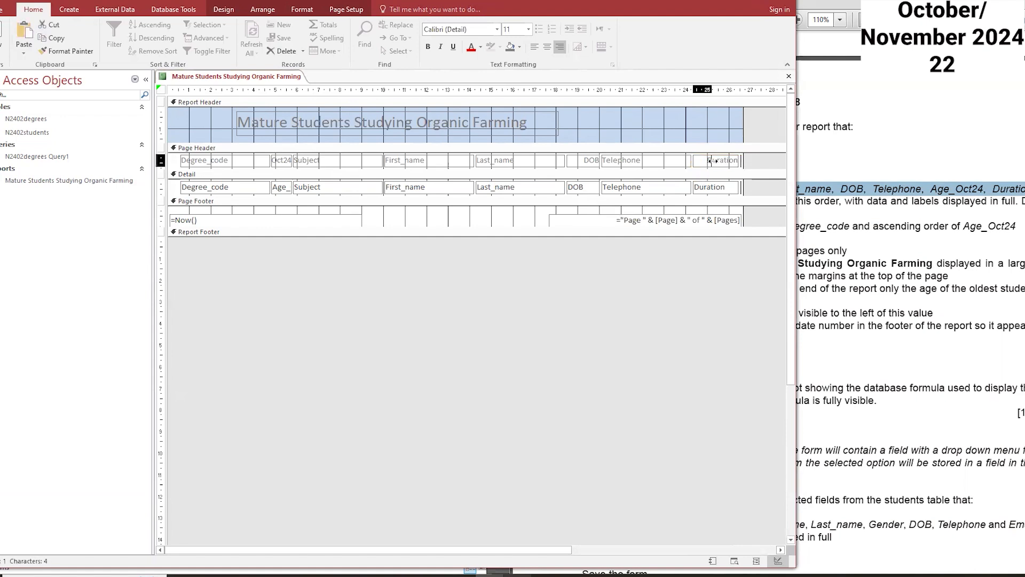
{"action": "left_click", "coordinate": [740, 161]}
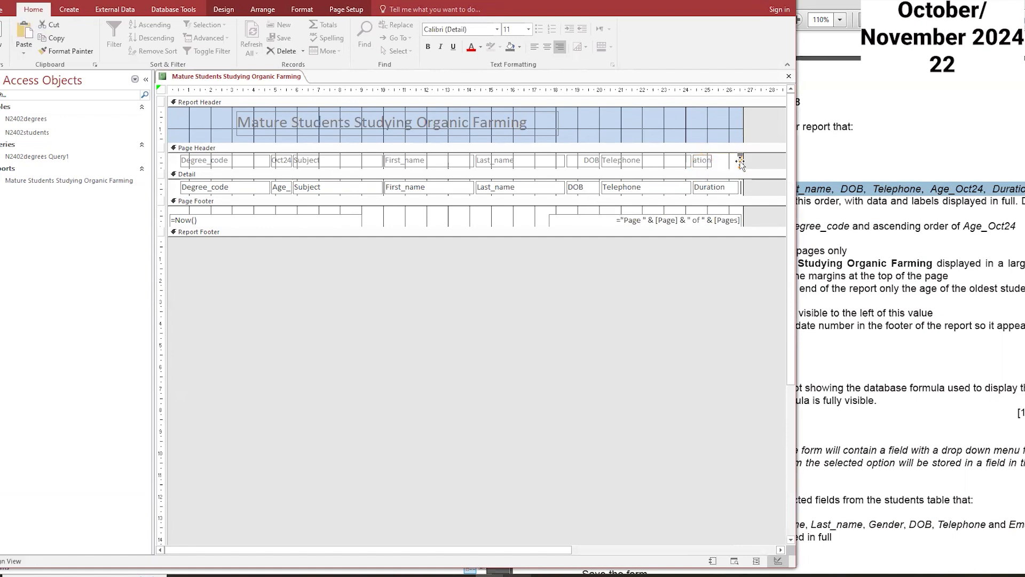
{"action": "left_click_drag", "start_coordinate": [739, 160], "coordinate": [717, 188]}
{"action": "left_click", "coordinate": [737, 188]}
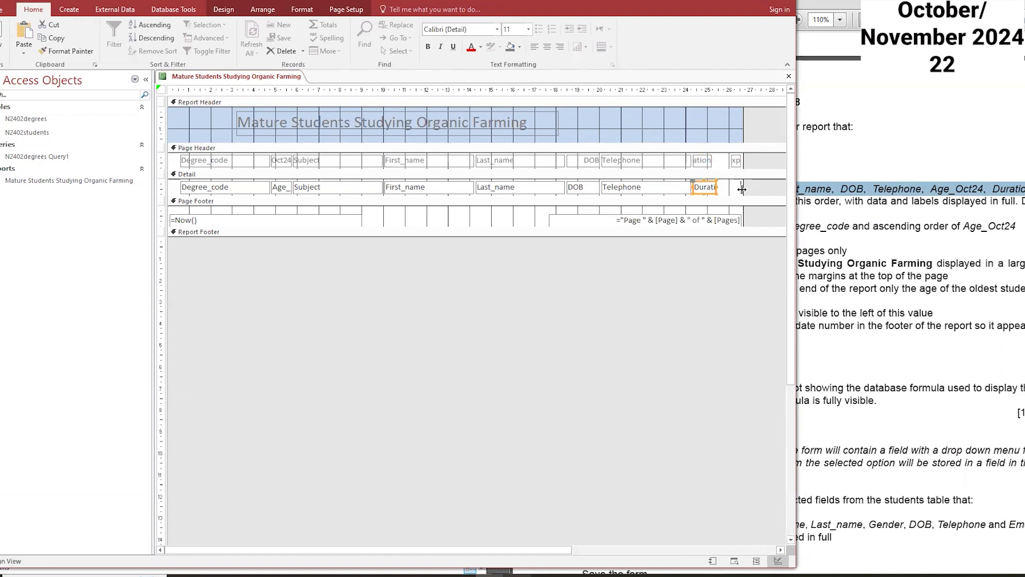
{"action": "left_click", "coordinate": [740, 189]}
{"action": "left_click_drag", "start_coordinate": [740, 187], "coordinate": [725, 188]}
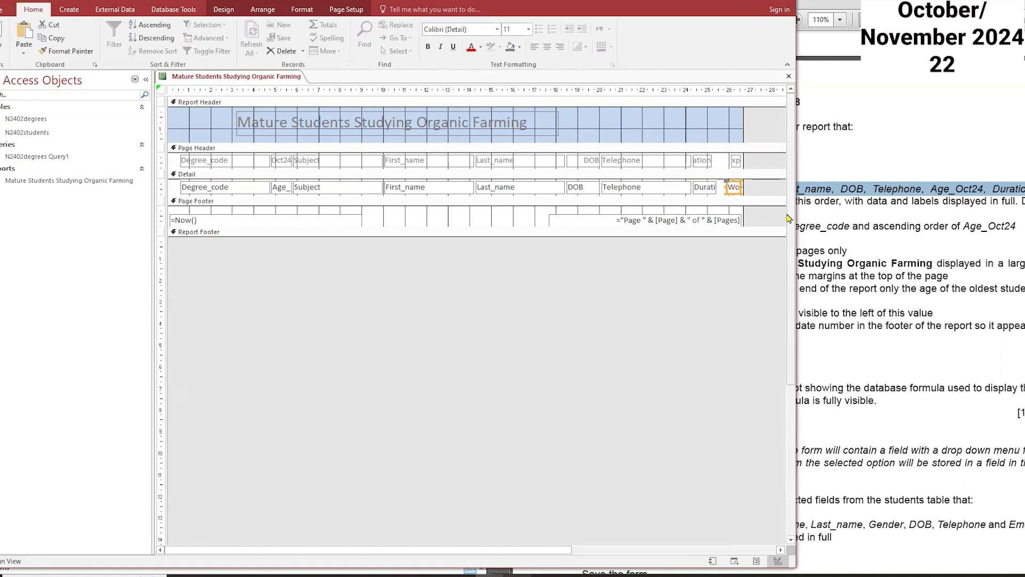
Step: Switch the report to Layout view
{"action": "right_click", "coordinate": [281, 77]}
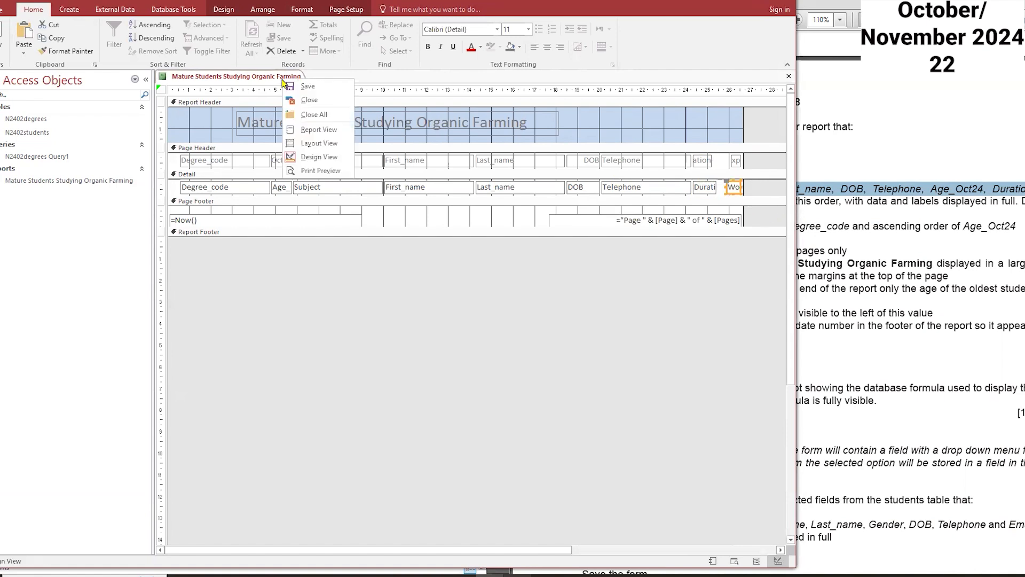
{"action": "left_click", "coordinate": [334, 143]}
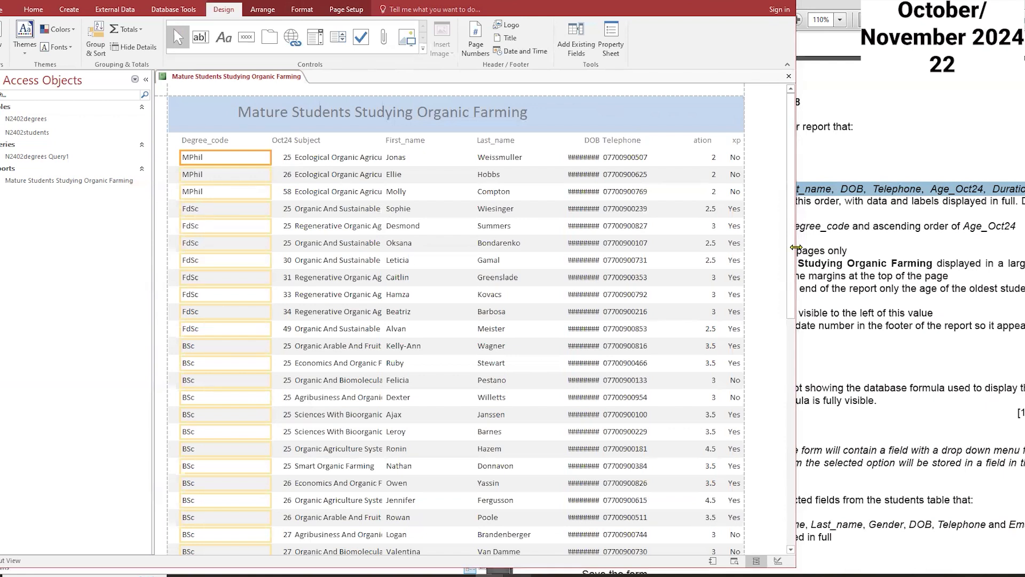
{"action": "left_click_drag", "start_coordinate": [796, 247], "coordinate": [640, 248]}
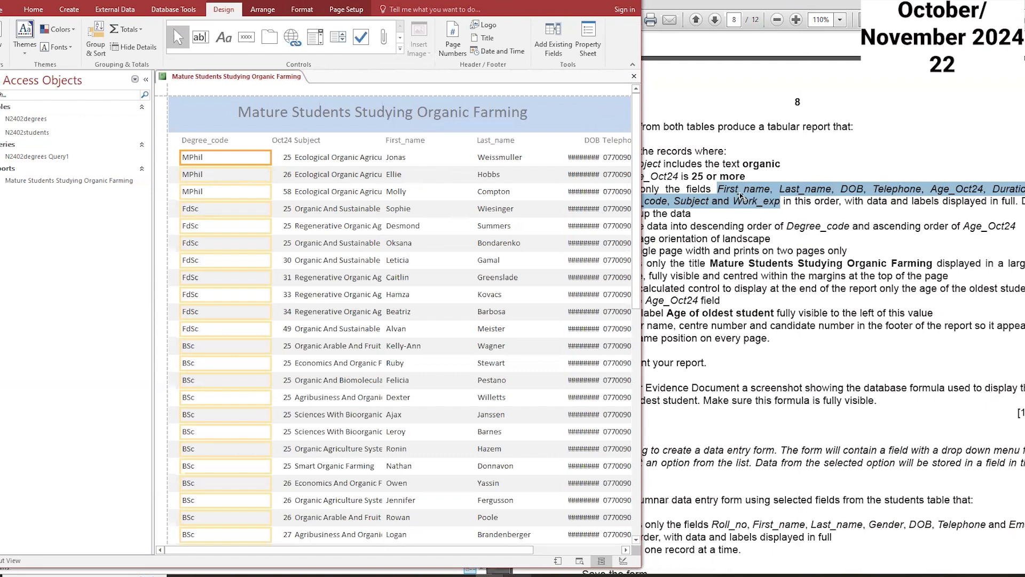
Step: Narrow the Degree_code column and move it to sit after the Last_name column
{"action": "left_click", "coordinate": [210, 141]}
{"action": "left_click", "coordinate": [209, 159]}
{"action": "left_click", "coordinate": [212, 141]}
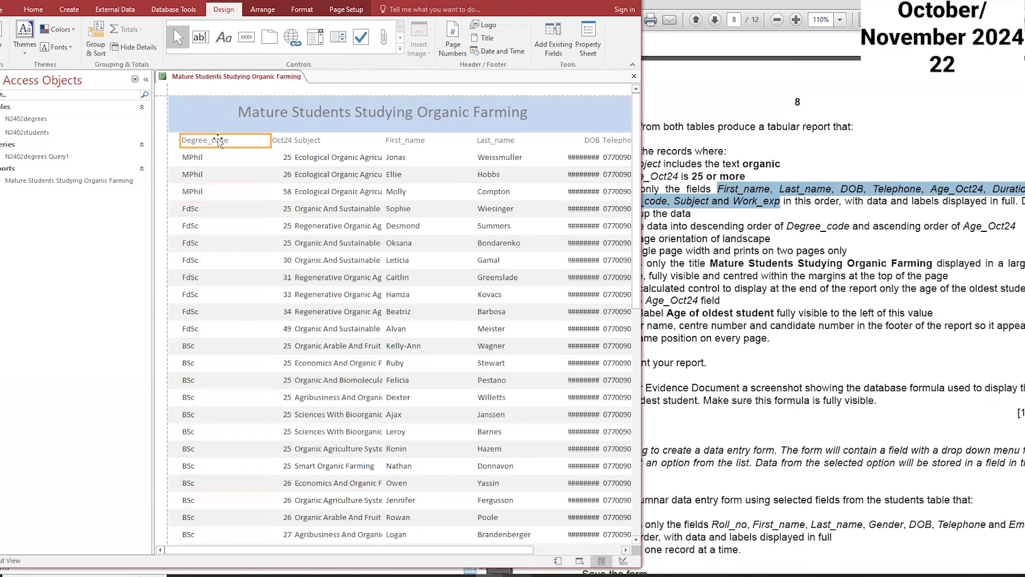
{"action": "left_click", "coordinate": [202, 162], "text": "shift"}
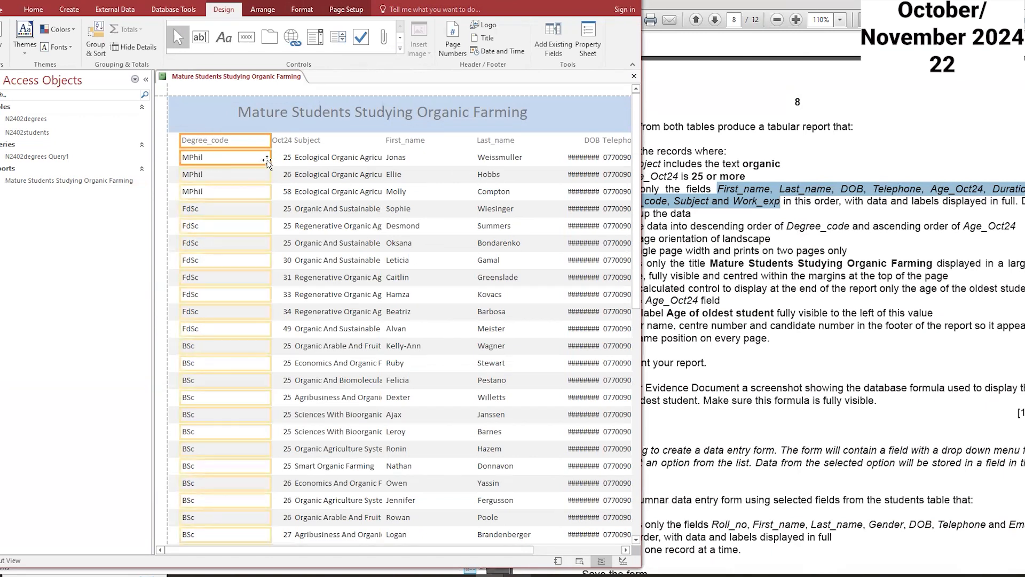
{"action": "left_click_drag", "start_coordinate": [272, 157], "coordinate": [208, 162]}
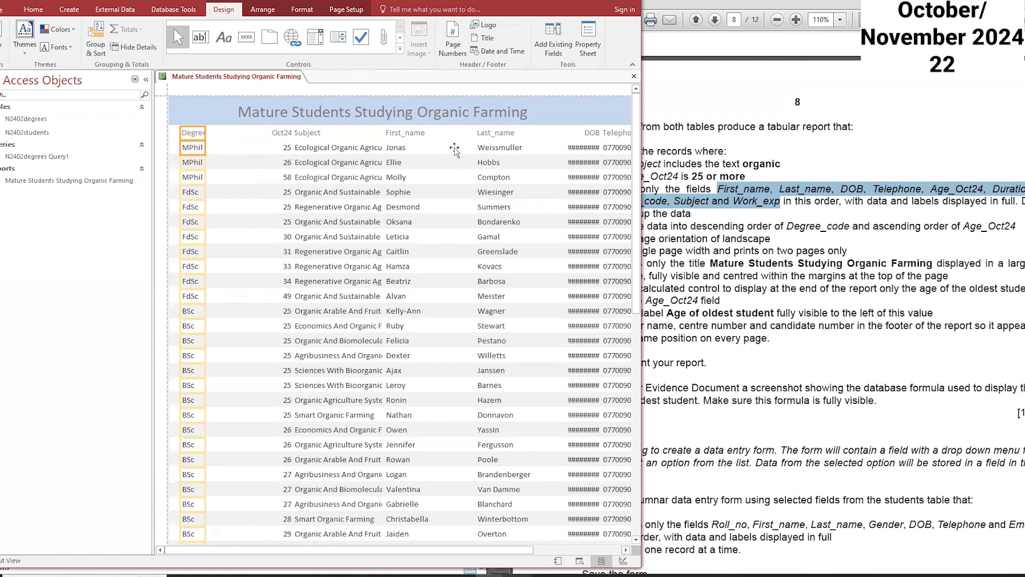
{"action": "left_click_drag", "start_coordinate": [536, 150], "coordinate": [537, 151]}
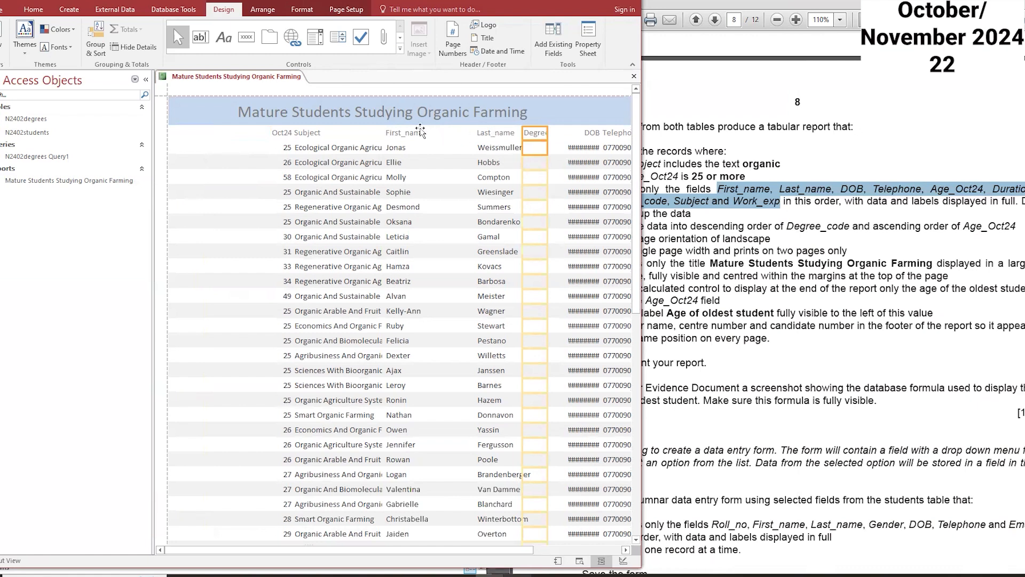
Step: Narrow the First_name column and move it to the report's left edge as the first column
{"action": "left_click", "coordinate": [404, 133]}
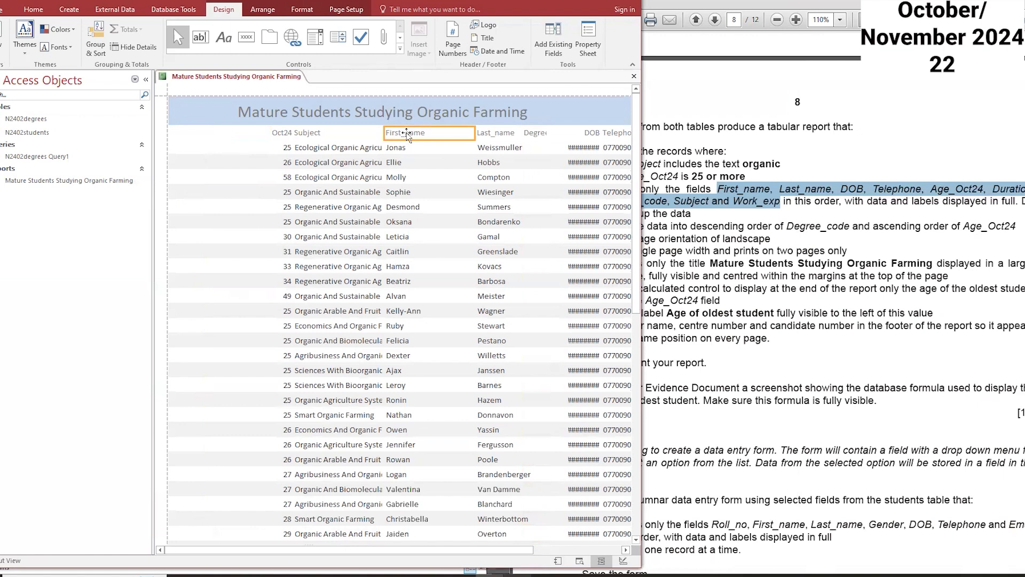
{"action": "left_click", "coordinate": [400, 150], "text": "shift"}
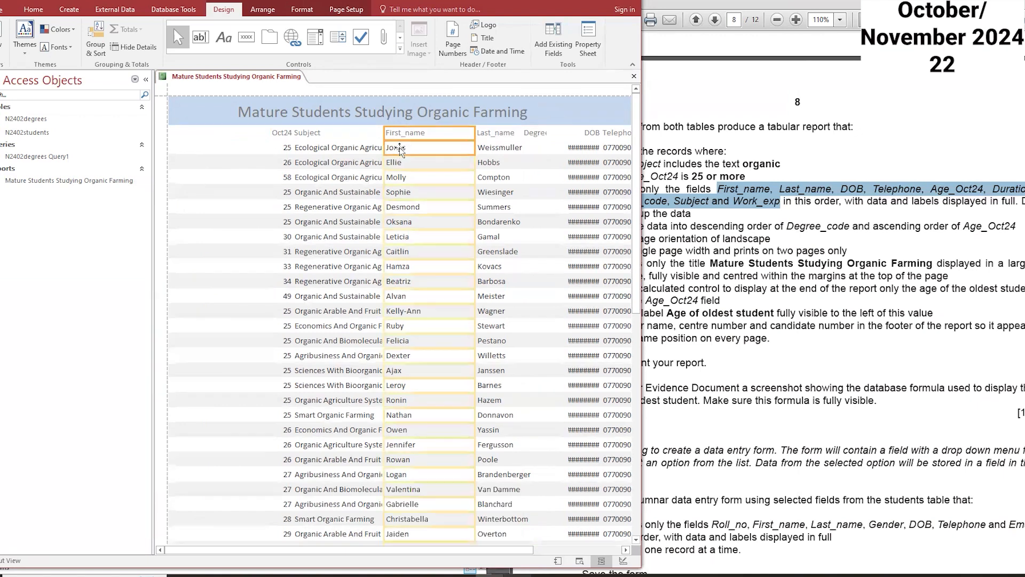
{"action": "left_click_drag", "start_coordinate": [473, 148], "coordinate": [421, 149]}
{"action": "left_click_drag", "start_coordinate": [272, 139], "coordinate": [189, 136]}
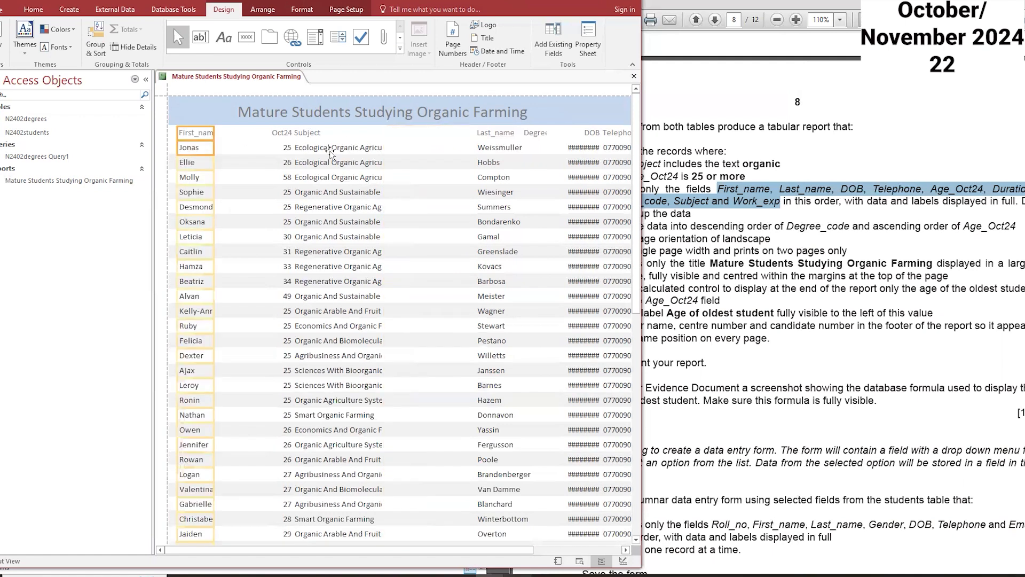
{"action": "key", "text": "Left"}
{"action": "key", "text": "Left"}
{"action": "key", "text": "Right"}
{"action": "key", "text": "Right"}
{"action": "key", "text": "Right"}
{"action": "key", "text": "Right"}
{"action": "key", "text": "Right"}
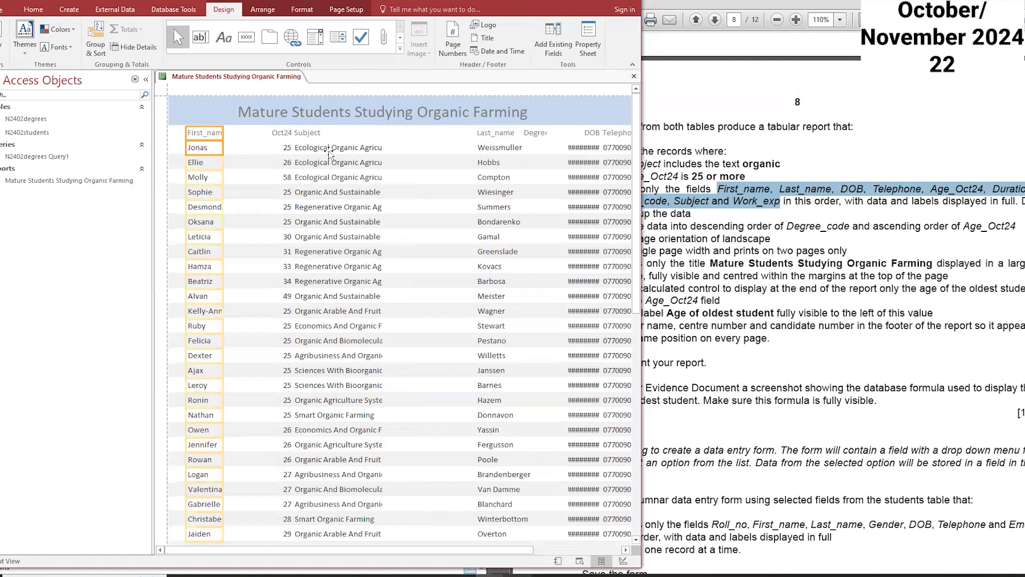
{"action": "key", "text": "Right"}
{"action": "key", "text": "Right"}
{"action": "key", "text": "Right"}
{"action": "key", "text": "Left"}
{"action": "key", "text": "Left"}
{"action": "key", "text": "Left"}
{"action": "key", "text": "Left"}
{"action": "key", "text": "Left"}
{"action": "key", "text": "Left"}
{"action": "key", "text": "Left"}
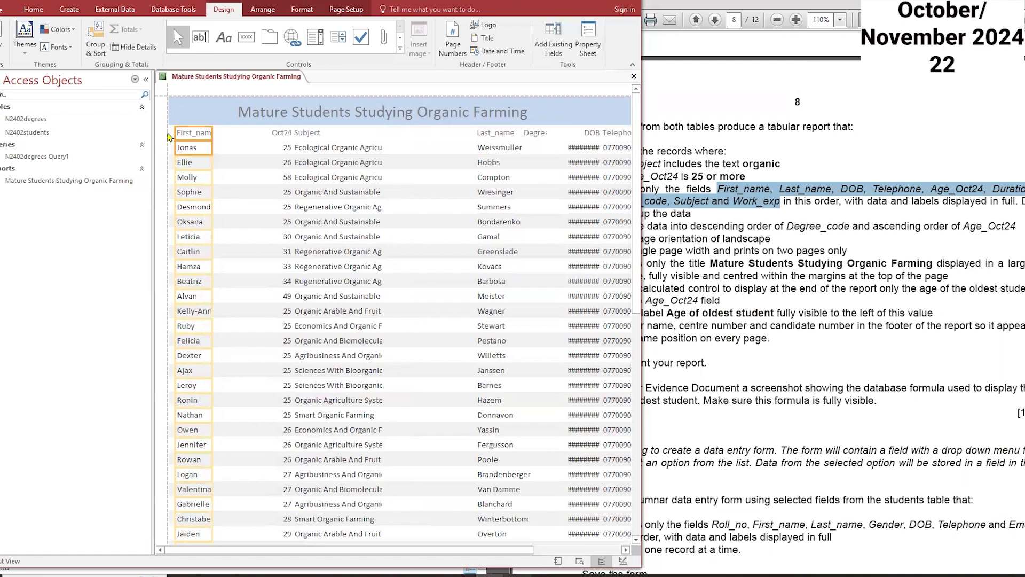
{"action": "key", "text": "Left"}
{"action": "key", "text": "Left"}
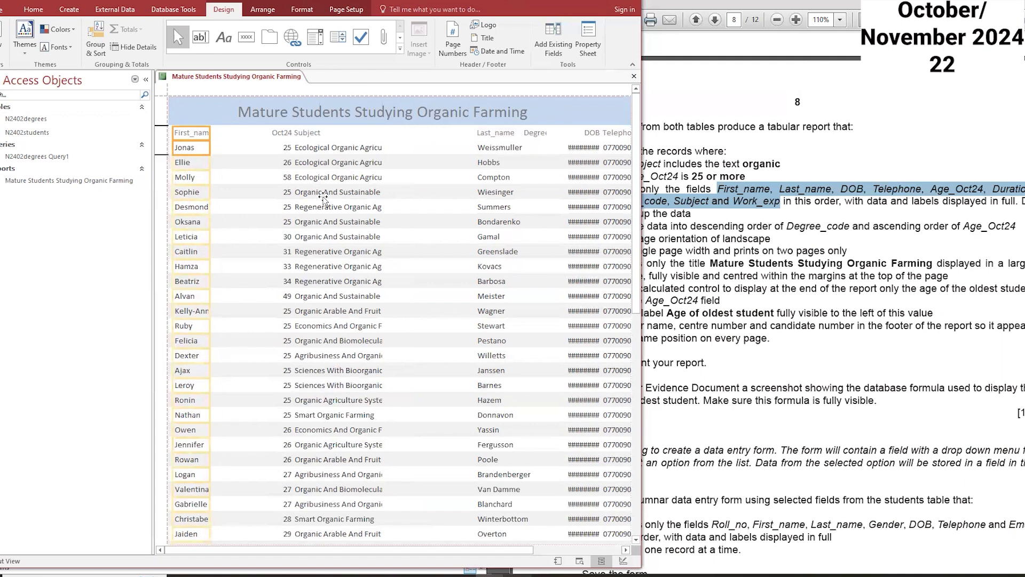
Step: Move the Last_name column next to First_name
{"action": "scroll", "coordinate": [323, 198], "scroll_direction": "down", "scroll_amount": 1}
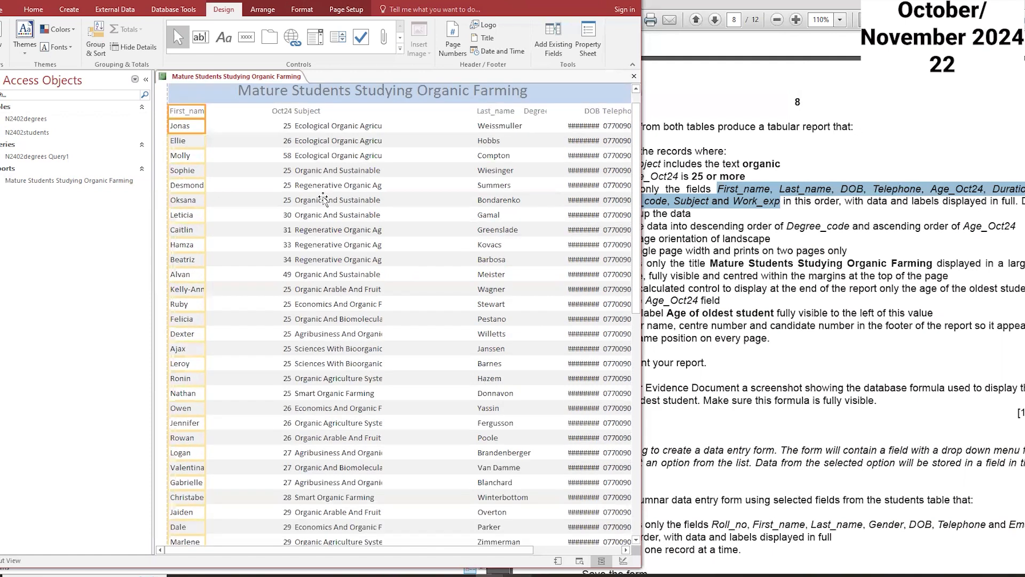
{"action": "key", "text": "Right"}
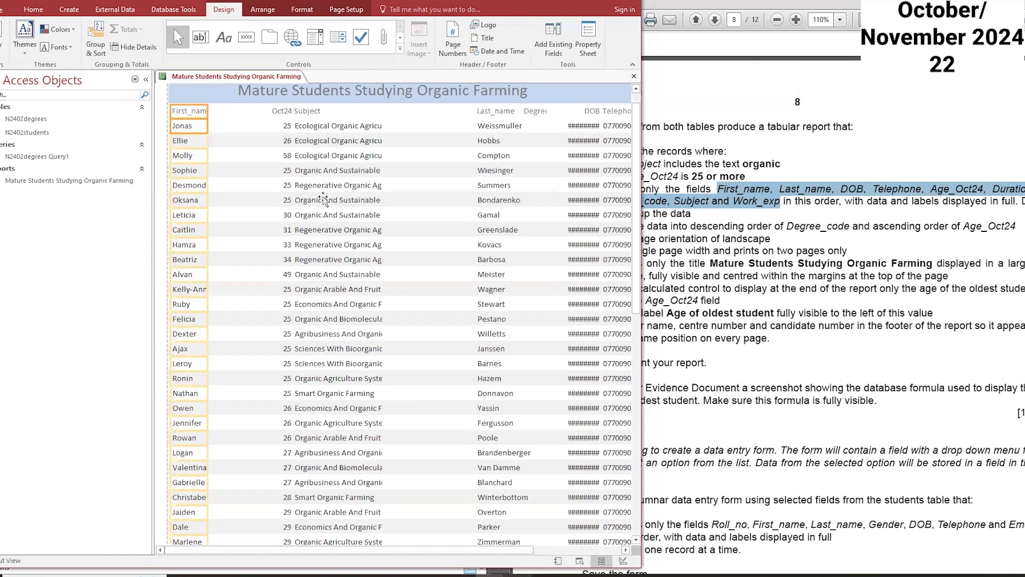
{"action": "left_click", "coordinate": [496, 112]}
{"action": "left_click", "coordinate": [559, 127], "text": "shift"}
{"action": "left_click_drag", "start_coordinate": [564, 126], "coordinate": [239, 126]}
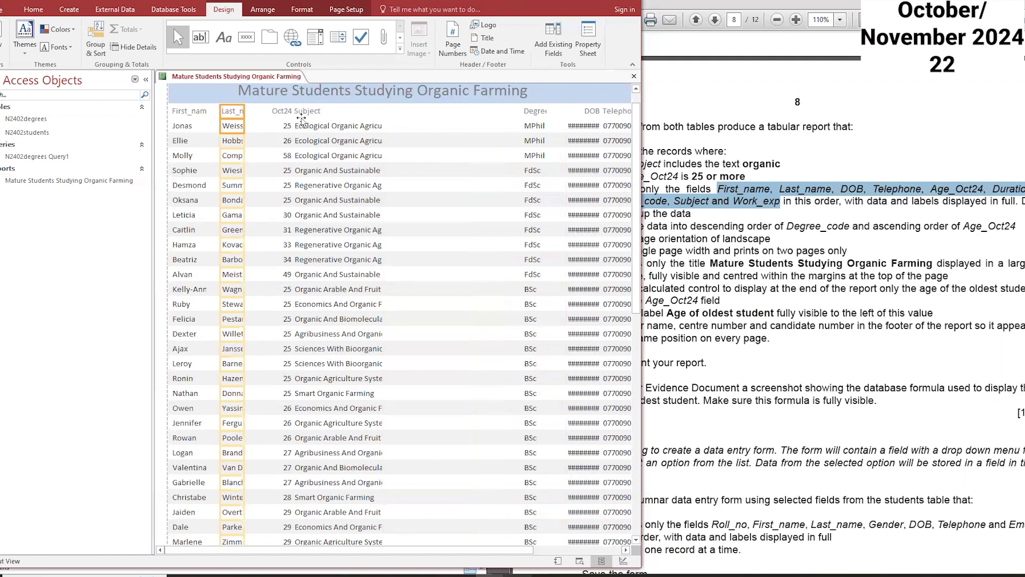
Step: Shift the Oct24 and Subject columns to the right to make room for other fields
{"action": "left_click", "coordinate": [281, 111]}
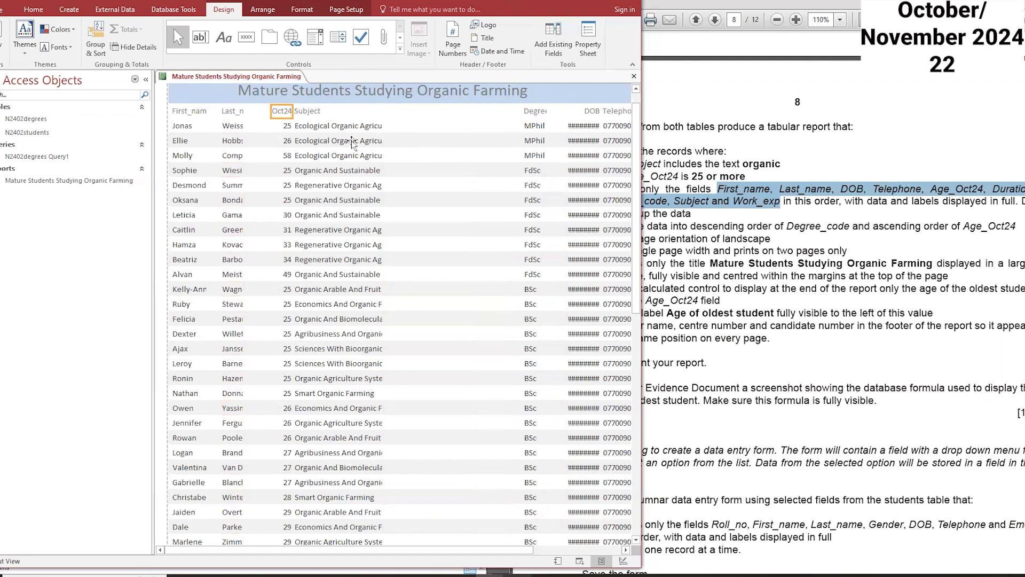
{"action": "left_click", "coordinate": [283, 127]}
{"action": "left_click", "coordinate": [309, 112], "text": "shift"}
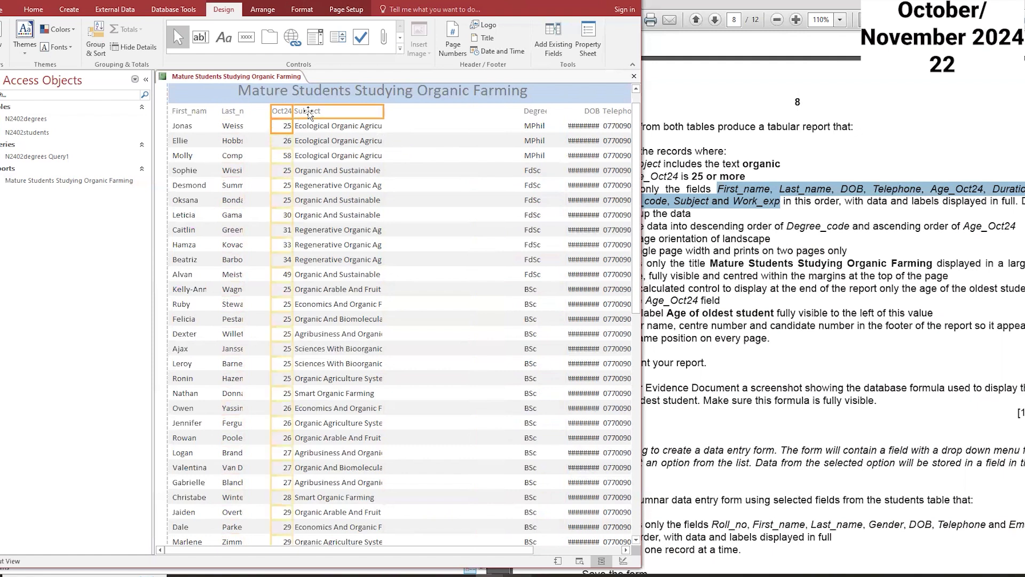
{"action": "left_click", "coordinate": [314, 128], "text": "shift"}
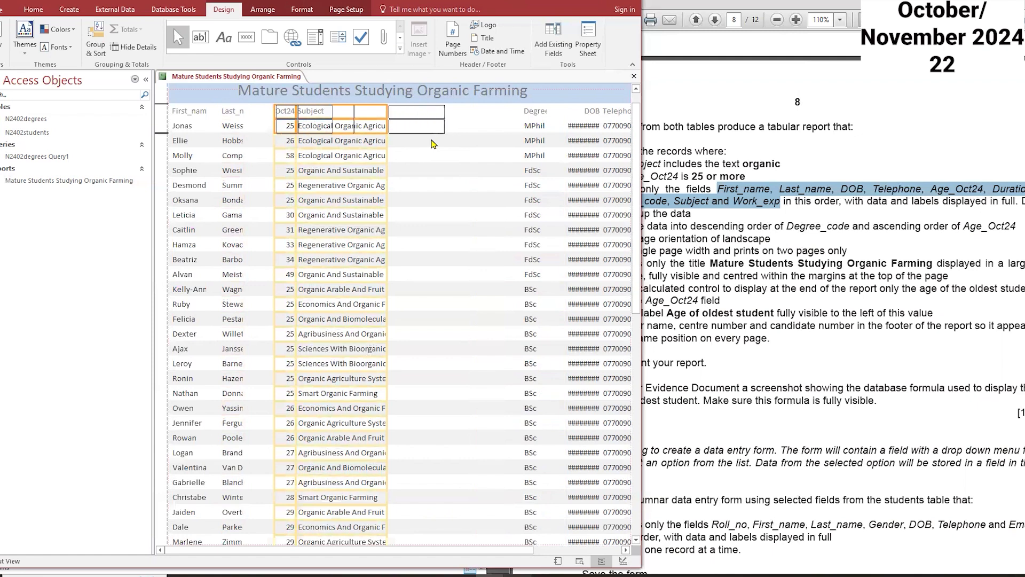
{"action": "key", "text": "Right"}
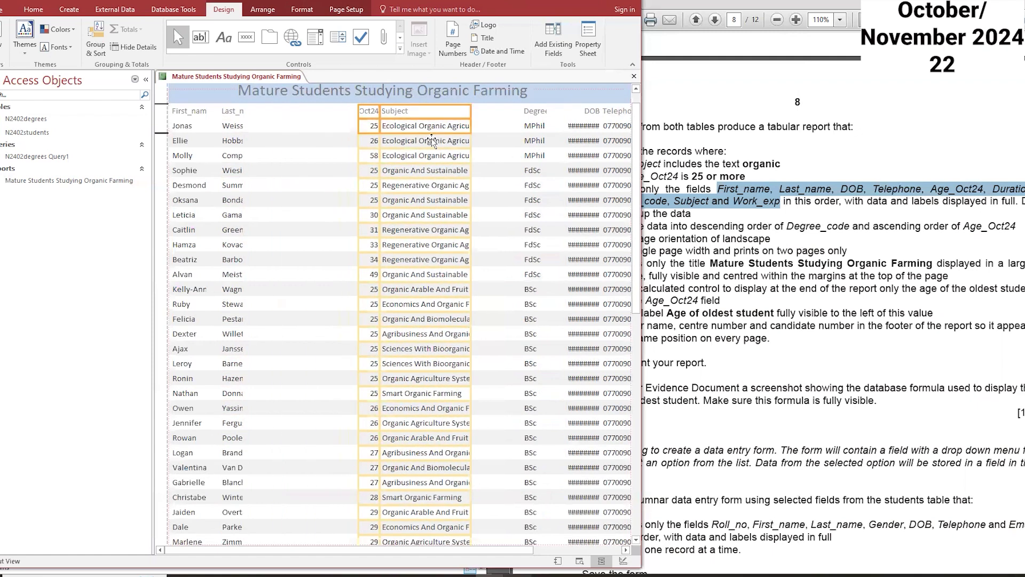
{"action": "key", "text": "Right"}
{"action": "key", "text": "Right"}
{"action": "key", "text": "Right"}
{"action": "key", "text": "Right"}
Step: Move the DOB column to follow Last_name
{"action": "left_click", "coordinate": [589, 115]}
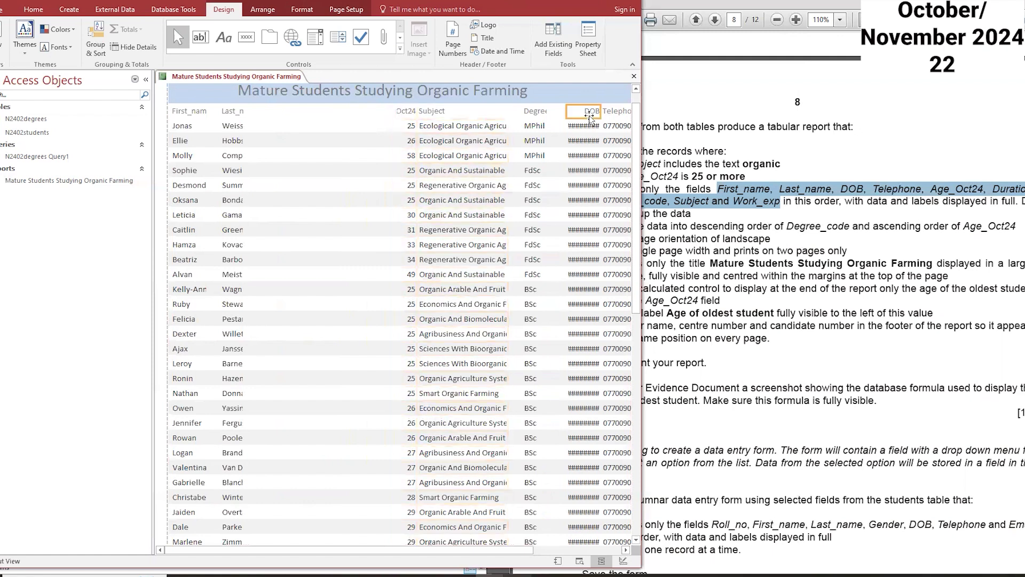
{"action": "left_click", "coordinate": [584, 128], "text": "shift"}
{"action": "left_click_drag", "start_coordinate": [584, 128], "coordinate": [283, 124]}
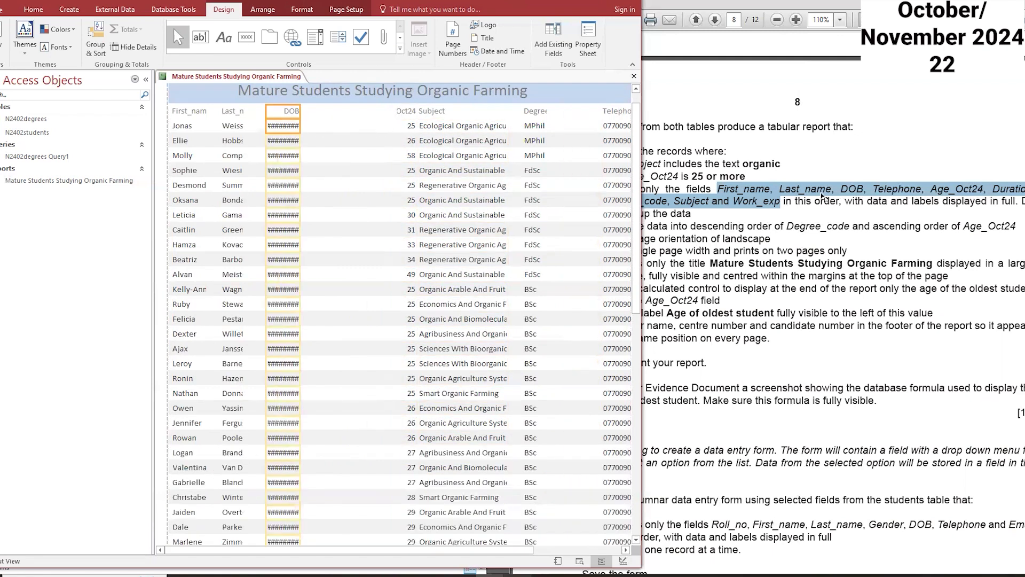
Step: Move the Telephone column to follow DOB and narrow it slightly
{"action": "left_click", "coordinate": [608, 124]}
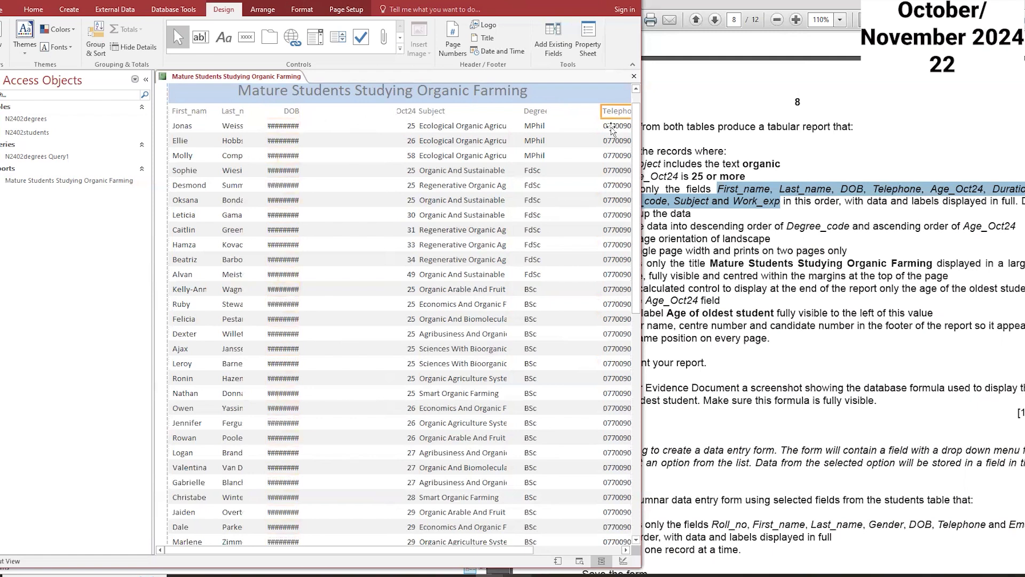
{"action": "left_click_drag", "start_coordinate": [599, 123], "coordinate": [617, 123]}
{"action": "left_click_drag", "start_coordinate": [338, 114], "coordinate": [341, 115]}
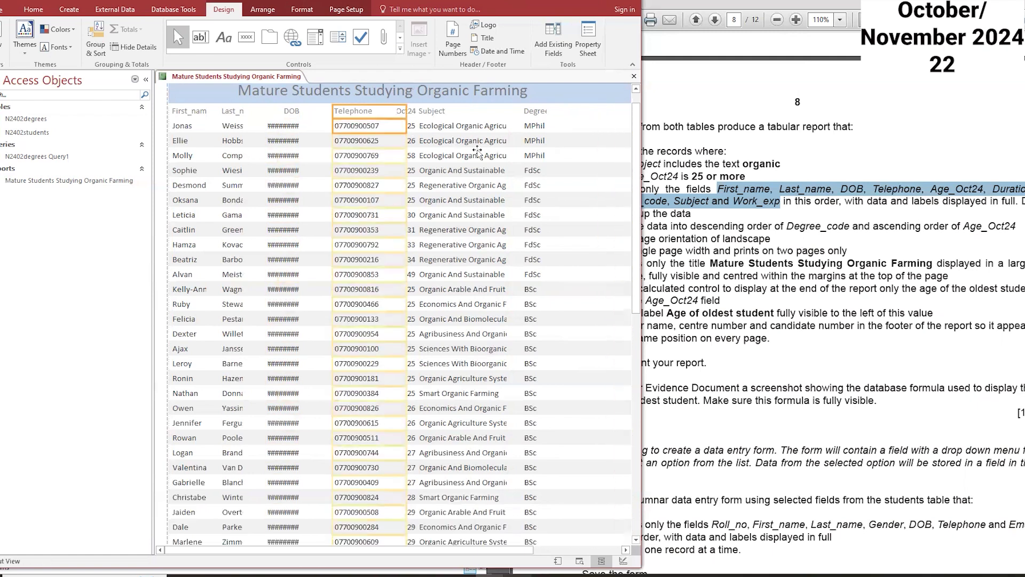
{"action": "left_click_drag", "start_coordinate": [406, 114], "coordinate": [382, 114]}
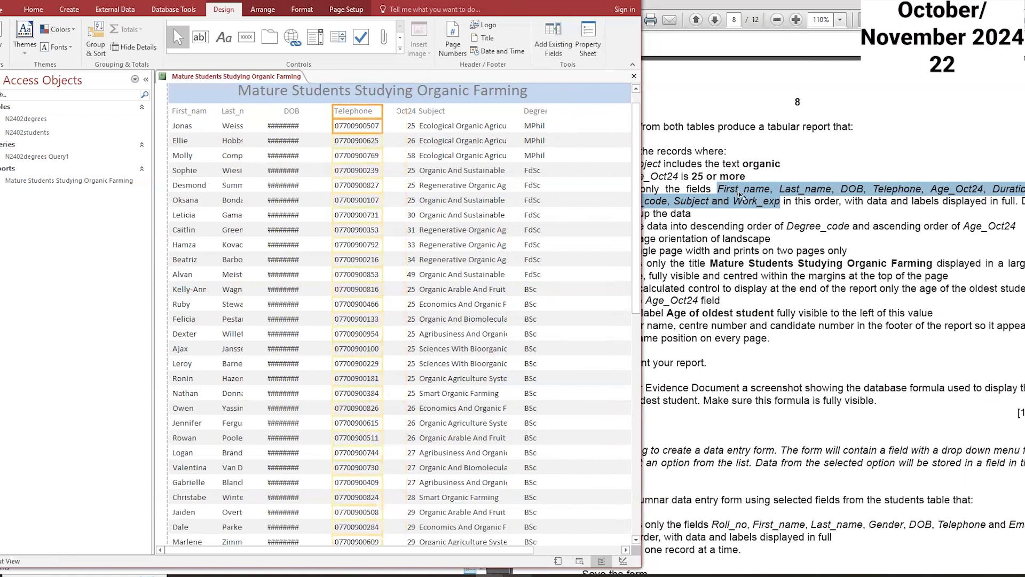
Step: Move the Subject column to follow the Degree_code column
{"action": "left_click", "coordinate": [405, 112]}
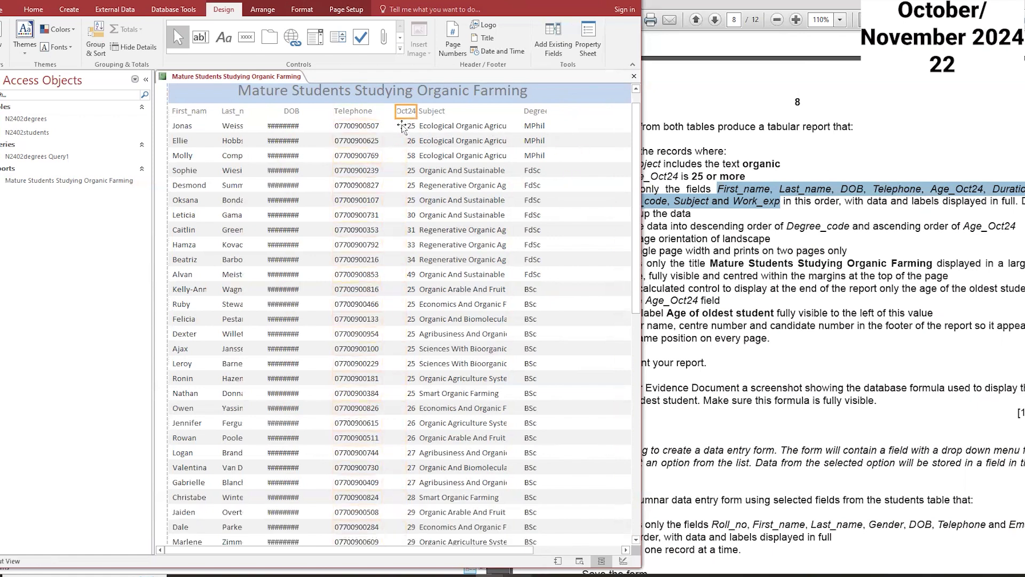
{"action": "left_click", "coordinate": [401, 126], "text": "shift"}
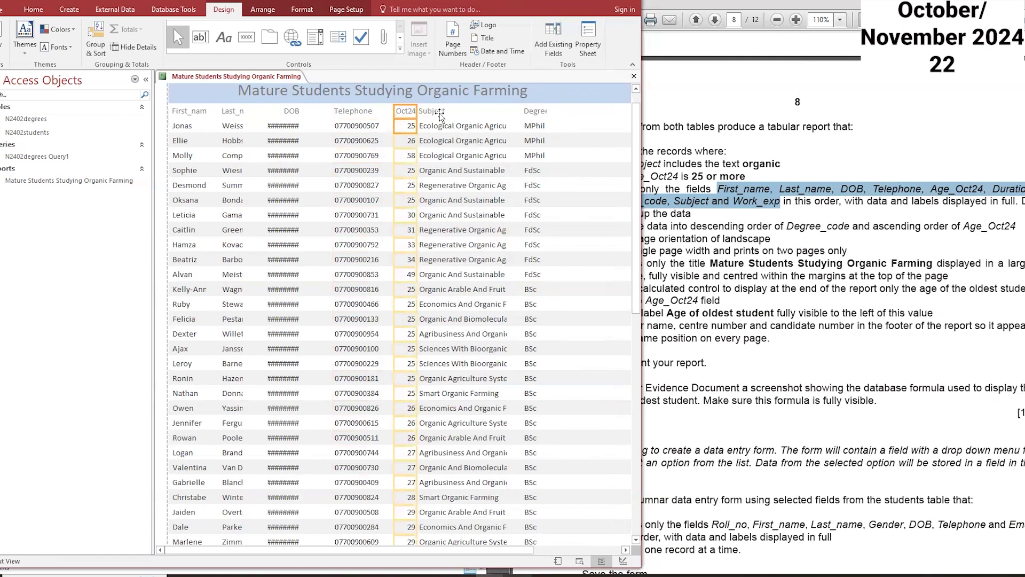
{"action": "left_click", "coordinate": [443, 128]}
{"action": "left_click_drag", "start_coordinate": [508, 125], "coordinate": [575, 125]}
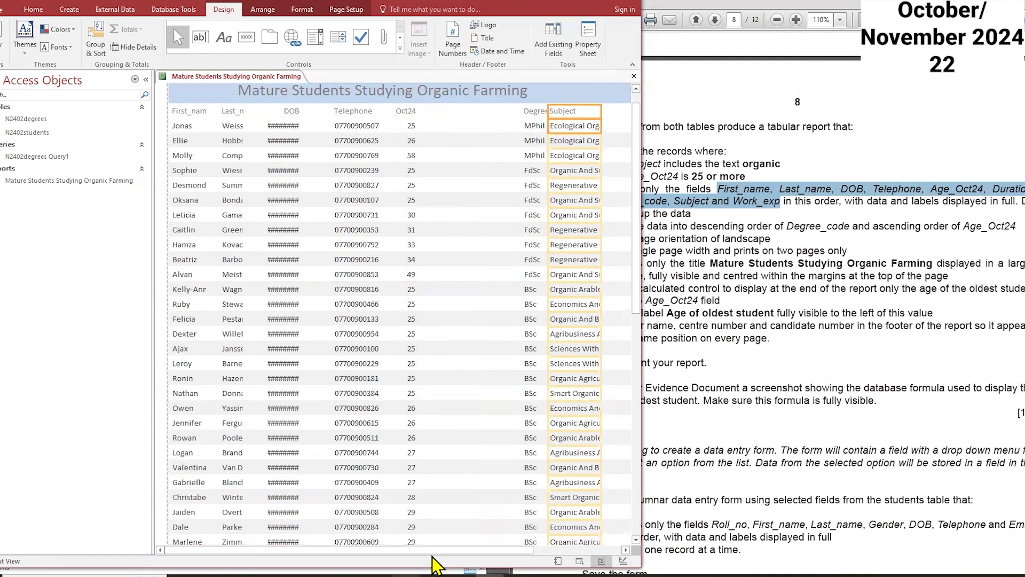
Step: Move the Duration column to follow the Oct24 column
{"action": "left_click_drag", "start_coordinate": [447, 549], "coordinate": [518, 550]}
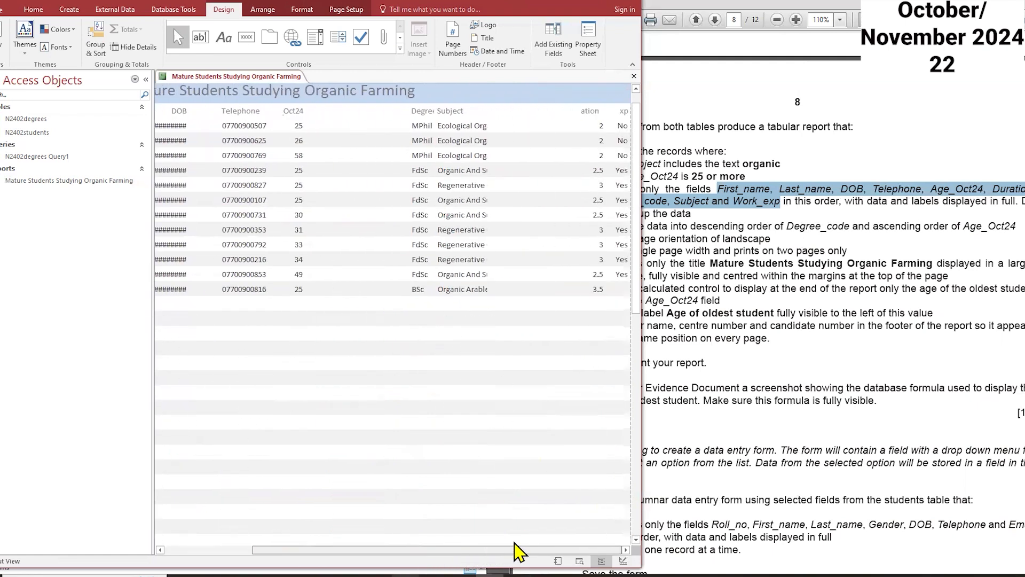
{"action": "left_click", "coordinate": [586, 113]}
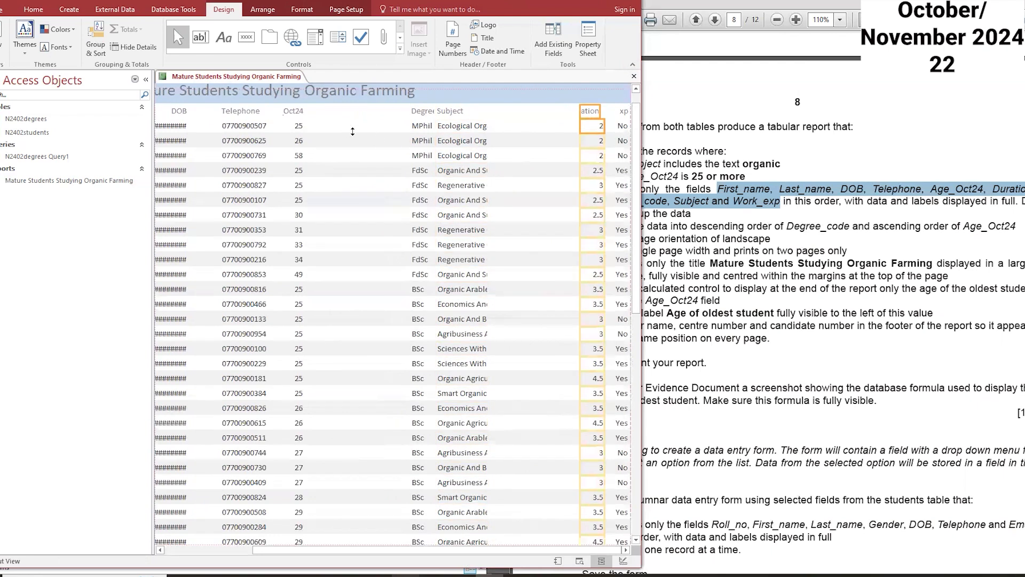
{"action": "left_click_drag", "start_coordinate": [352, 131], "coordinate": [352, 132]}
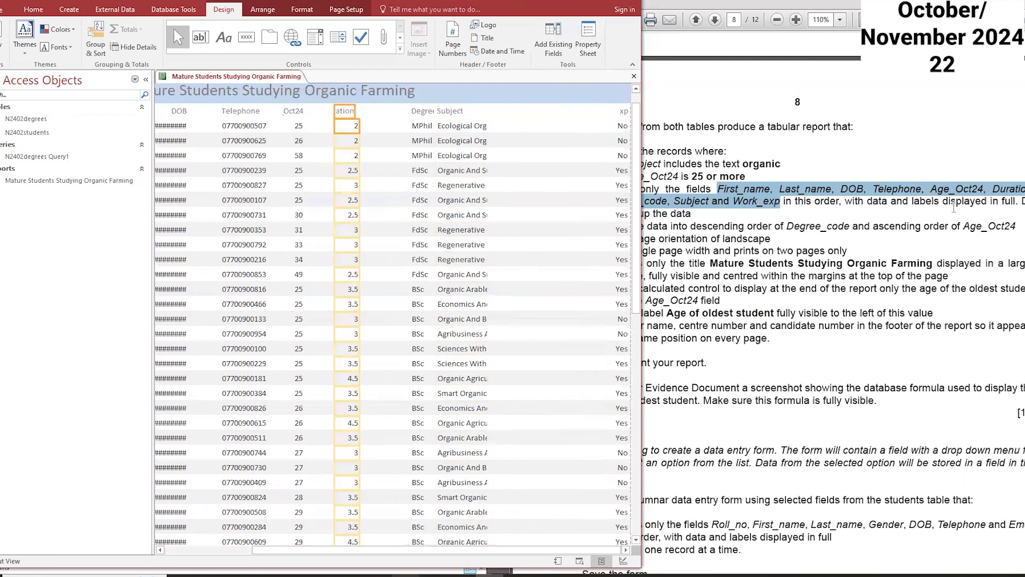
Step: Widen the Work_exp column so its label is fully displayed
{"action": "left_click", "coordinate": [670, 201]}
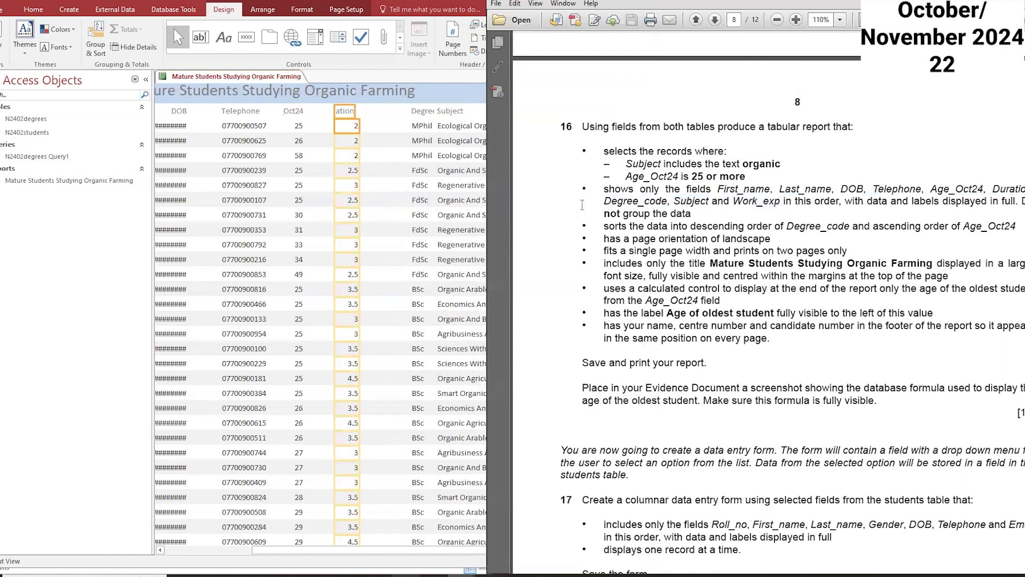
{"action": "left_click", "coordinate": [444, 193]}
{"action": "left_click", "coordinate": [423, 111]}
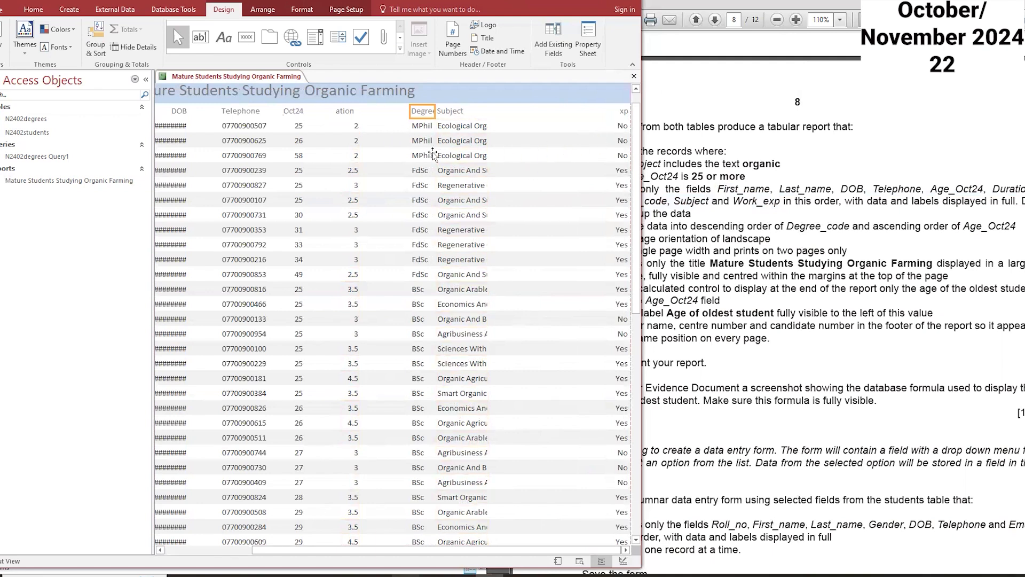
{"action": "left_click", "coordinate": [620, 111]}
{"action": "left_click", "coordinate": [622, 126], "text": "shift"}
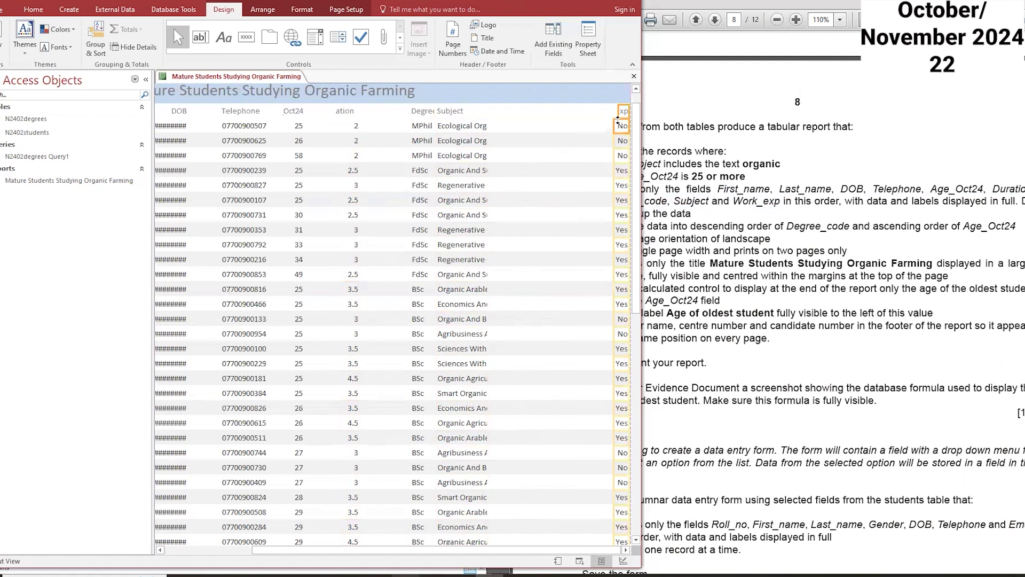
{"action": "left_click_drag", "start_coordinate": [619, 110], "coordinate": [583, 111]}
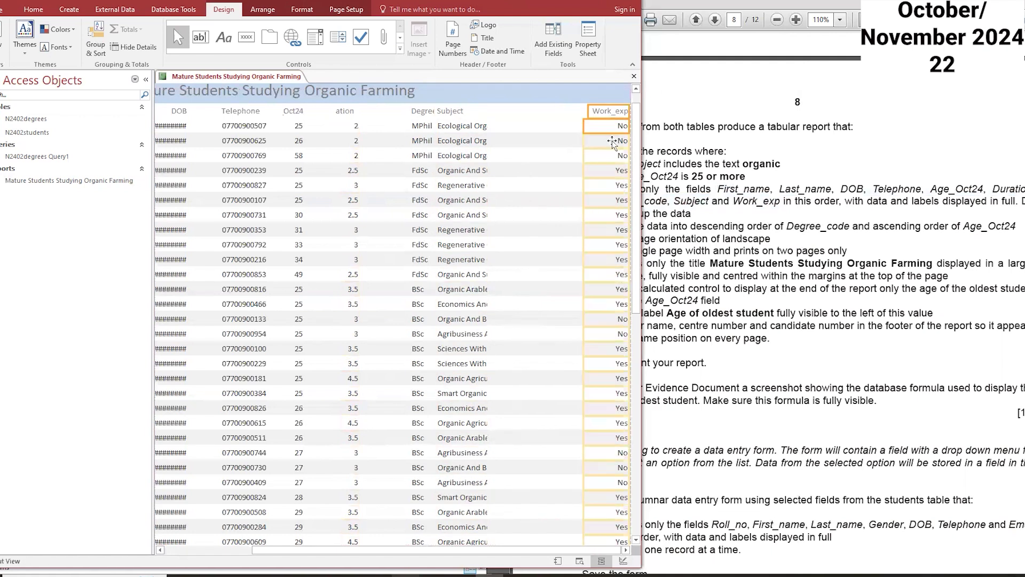
Step: Widen the Subject column to the left and right so every subject name is fully displayed
{"action": "scroll", "coordinate": [605, 155], "scroll_direction": "down", "scroll_amount": 5}
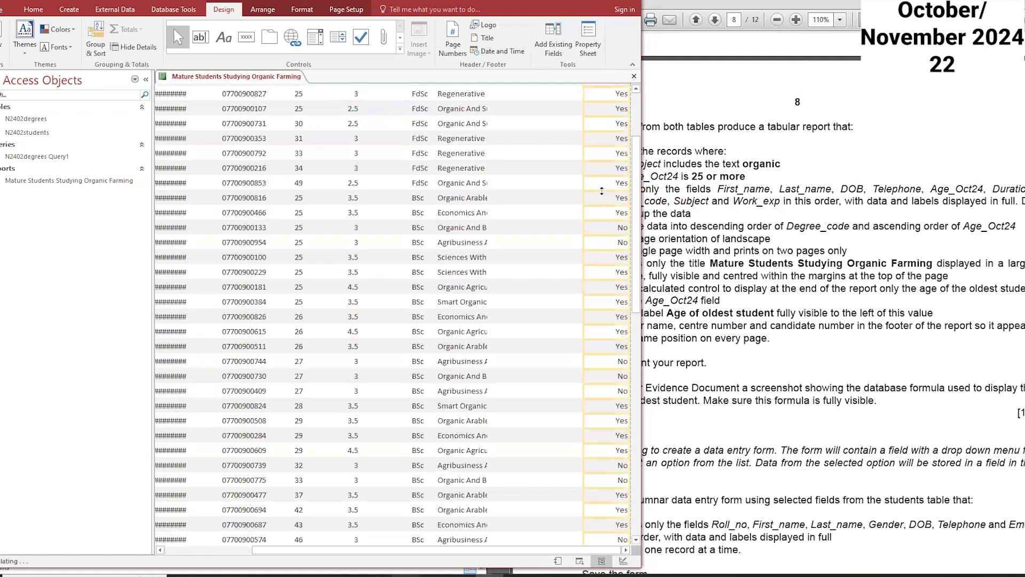
{"action": "scroll", "coordinate": [602, 192], "scroll_direction": "down", "scroll_amount": 1}
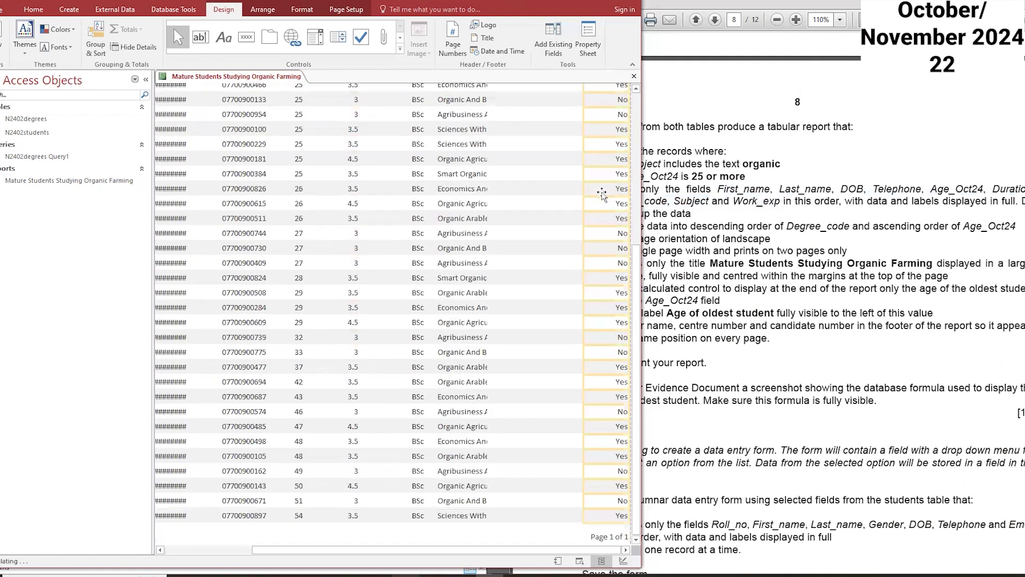
{"action": "scroll", "coordinate": [601, 194], "scroll_direction": "up", "scroll_amount": 8}
{"action": "left_click", "coordinate": [453, 133]}
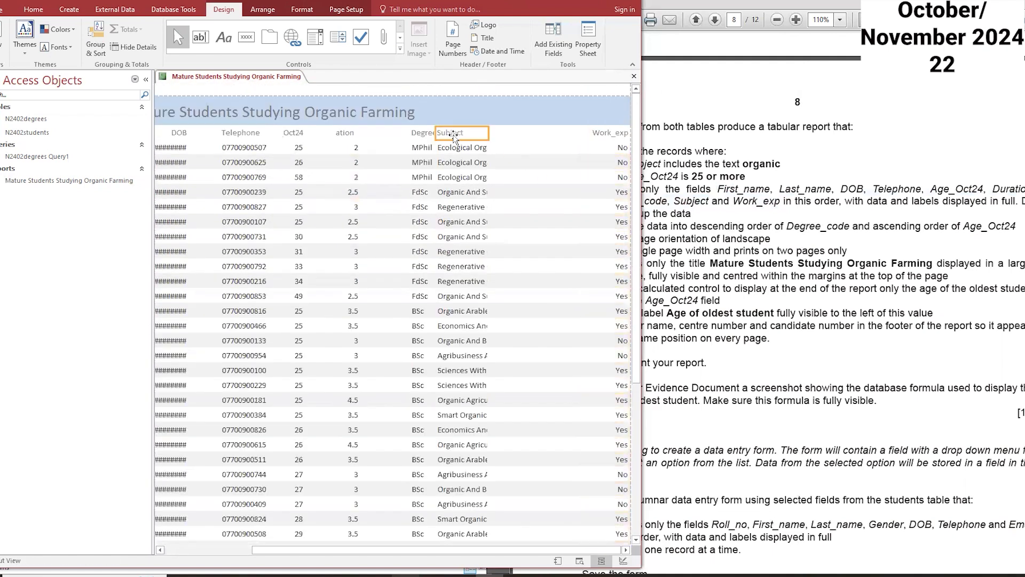
{"action": "left_click", "coordinate": [454, 148]}
{"action": "left_click_drag", "start_coordinate": [555, 138], "coordinate": [515, 148]}
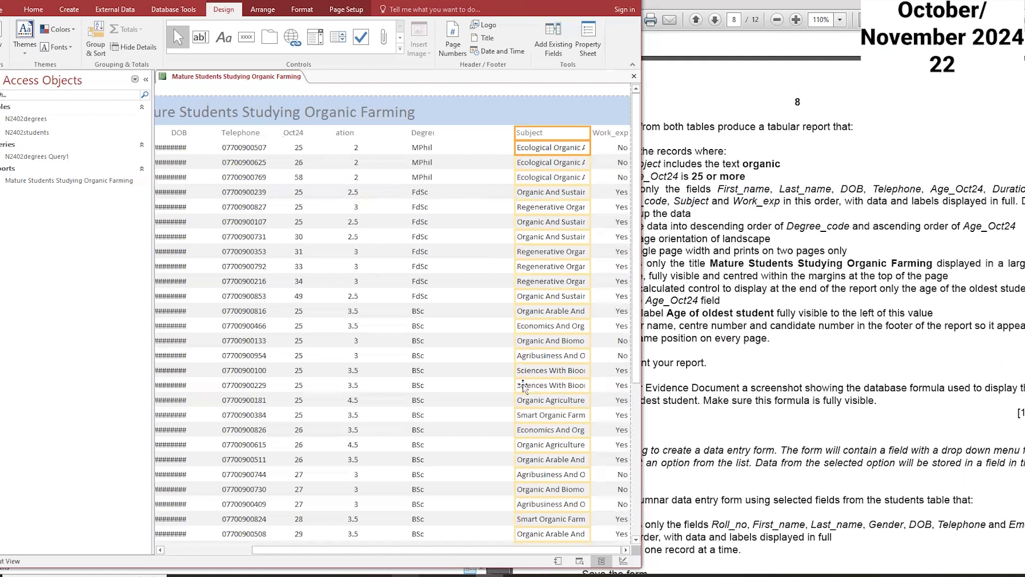
{"action": "left_click_drag", "start_coordinate": [515, 370], "coordinate": [466, 373]}
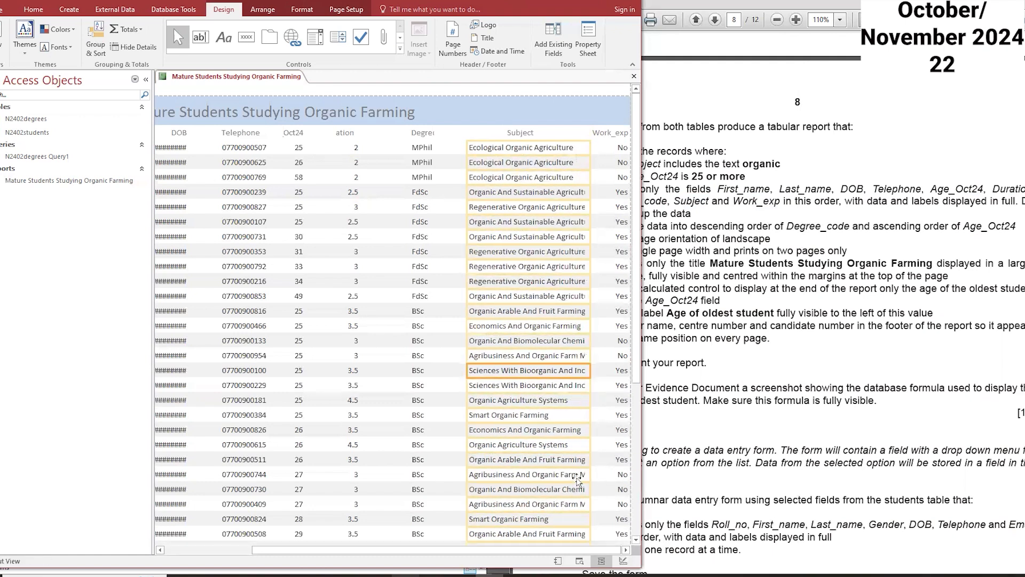
{"action": "left_click_drag", "start_coordinate": [467, 474], "coordinate": [457, 476]}
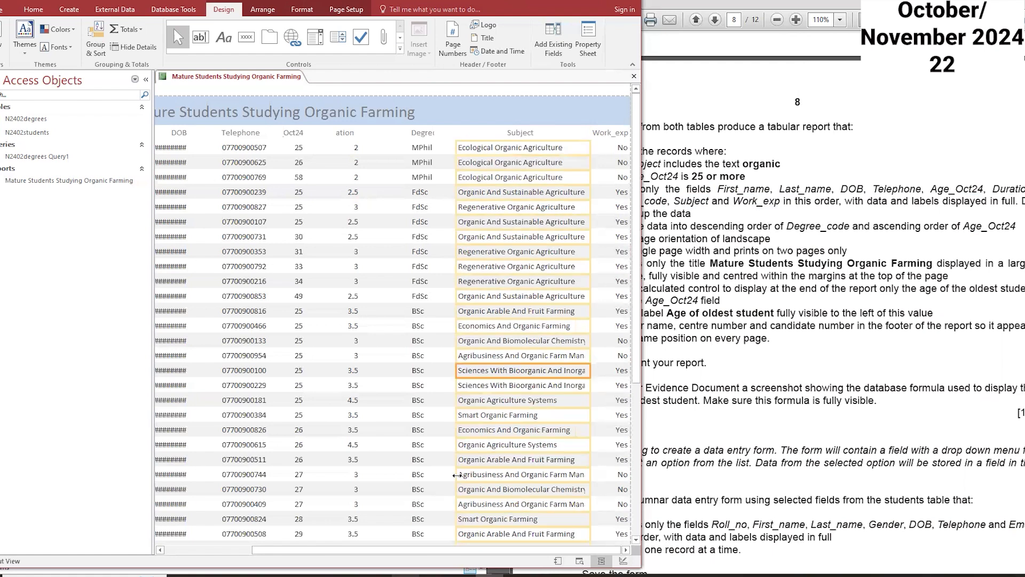
{"action": "left_click_drag", "start_coordinate": [590, 490], "coordinate": [593, 489]}
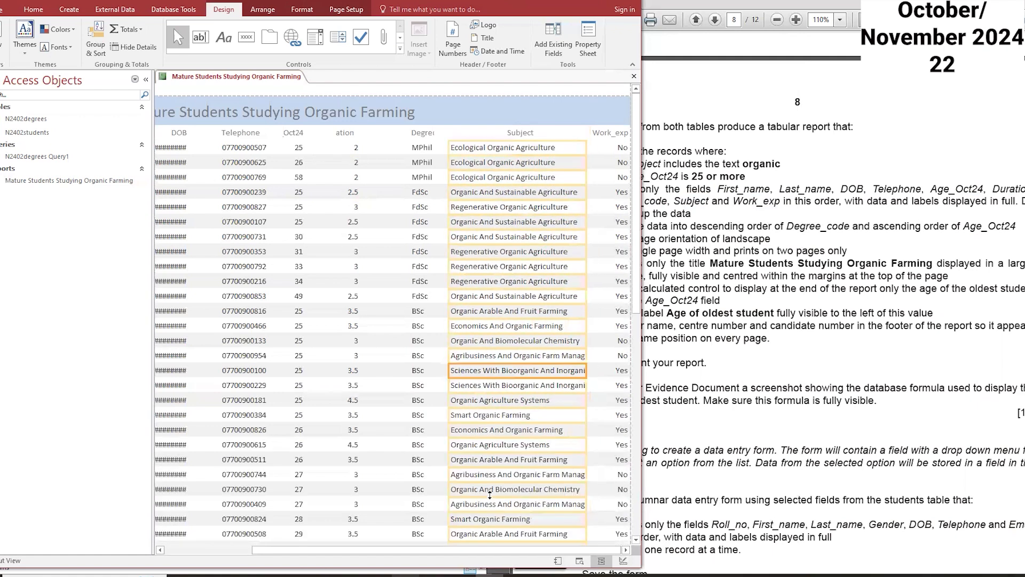
{"action": "left_click_drag", "start_coordinate": [581, 504], "coordinate": [587, 503]}
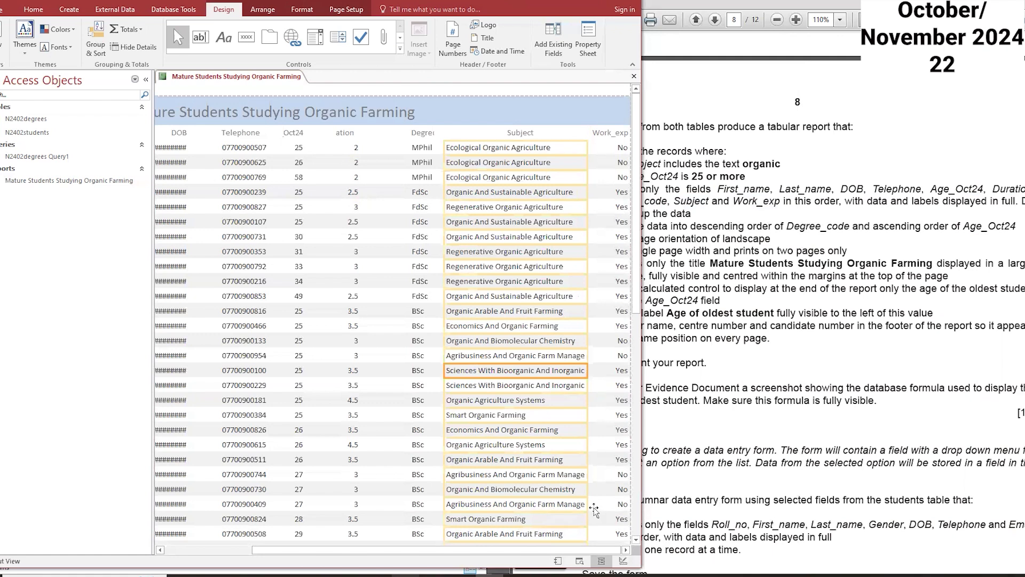
{"action": "scroll", "coordinate": [542, 425], "scroll_direction": "down", "scroll_amount": 3}
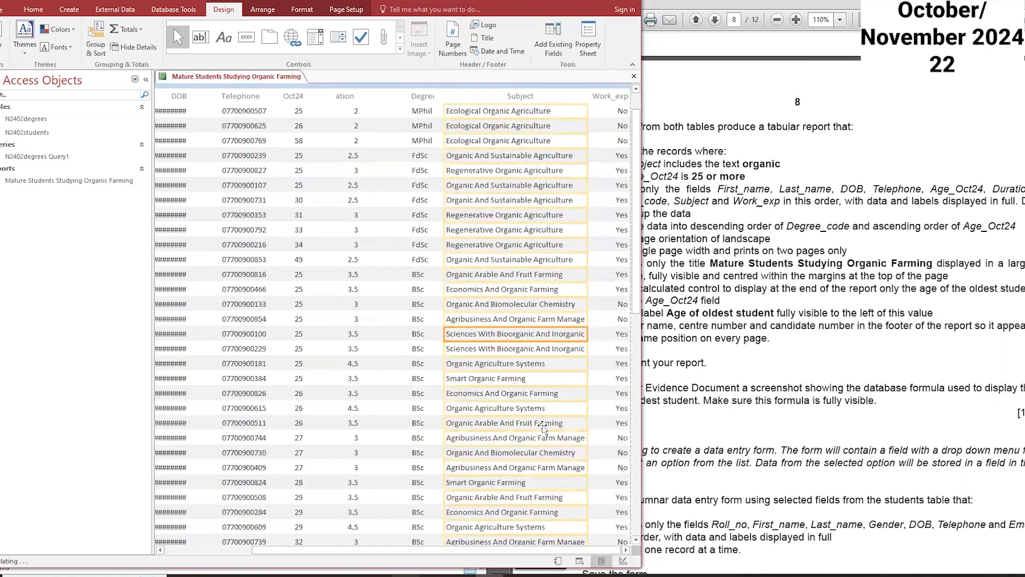
{"action": "scroll", "coordinate": [542, 425], "scroll_direction": "down", "scroll_amount": 2}
{"action": "scroll", "coordinate": [587, 453], "scroll_direction": "down", "scroll_amount": 1}
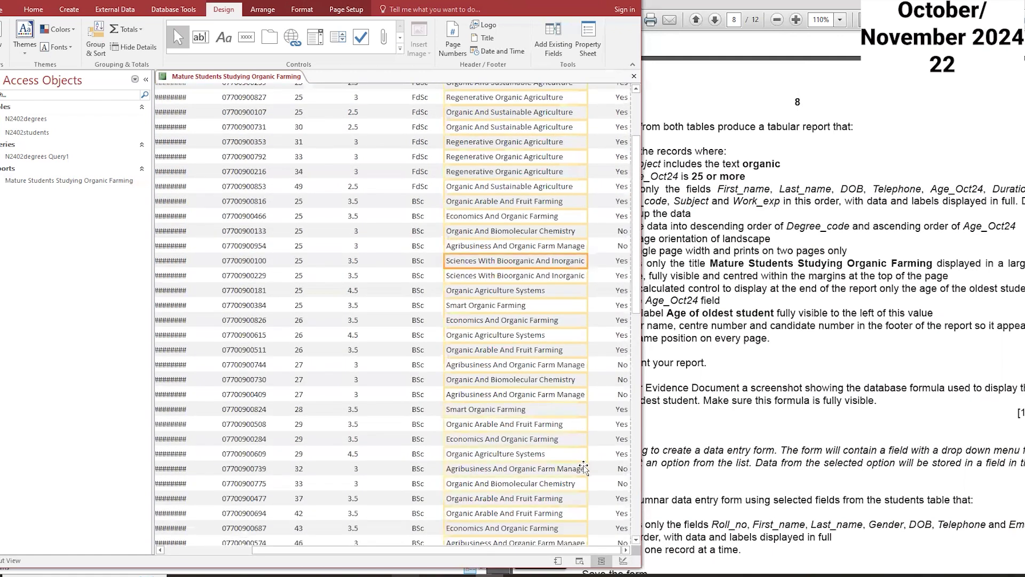
{"action": "mouse_move", "coordinate": [588, 466]}
{"action": "left_mouse_down"}
{"action": "mouse_move", "coordinate": [596, 466]}
{"action": "mouse_move", "coordinate": [588, 468]}
{"action": "left_mouse_up"}
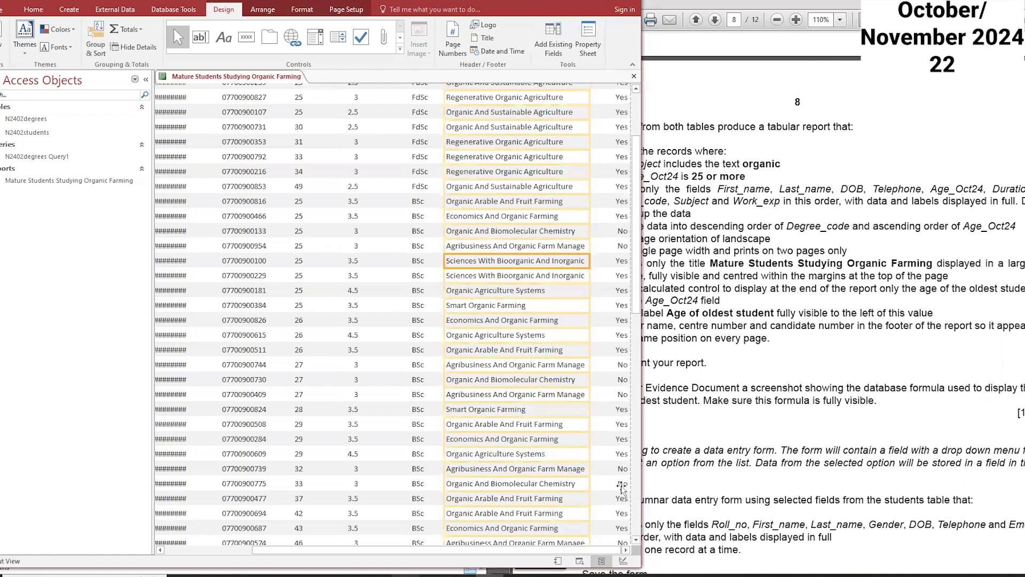
{"action": "scroll", "coordinate": [572, 474], "scroll_direction": "up", "scroll_amount": 2}
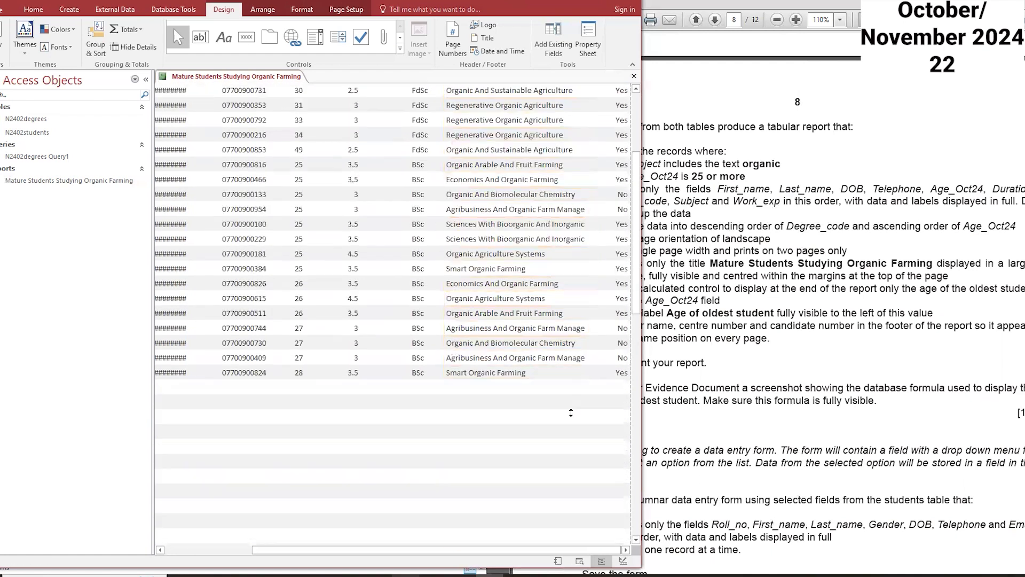
{"action": "scroll", "coordinate": [571, 414], "scroll_direction": "up", "scroll_amount": 3}
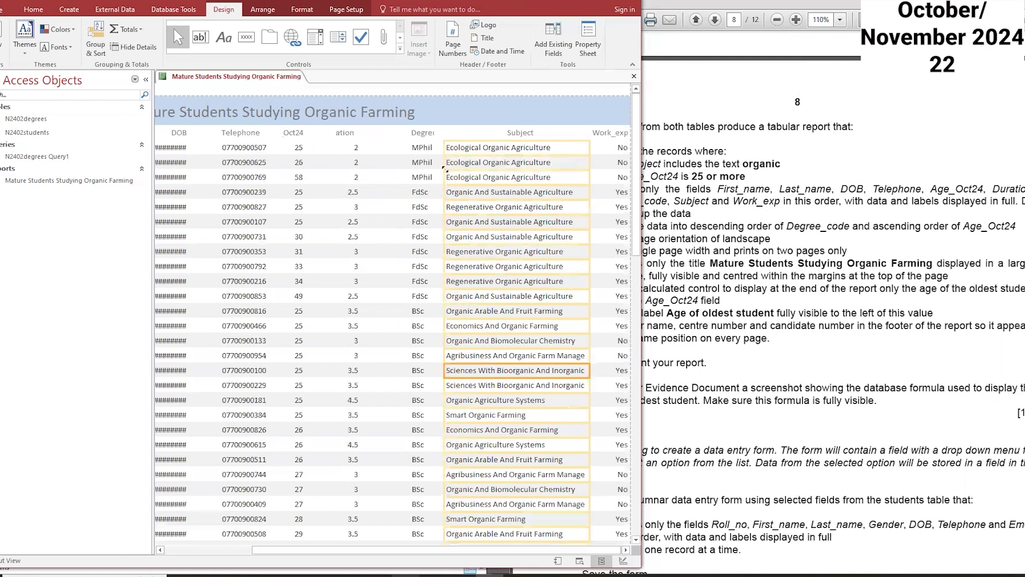
Step: Widen the Degree_code column to the left so its label is fully displayed
{"action": "left_click", "coordinate": [421, 135]}
{"action": "left_click_drag", "start_coordinate": [410, 147], "coordinate": [399, 150]}
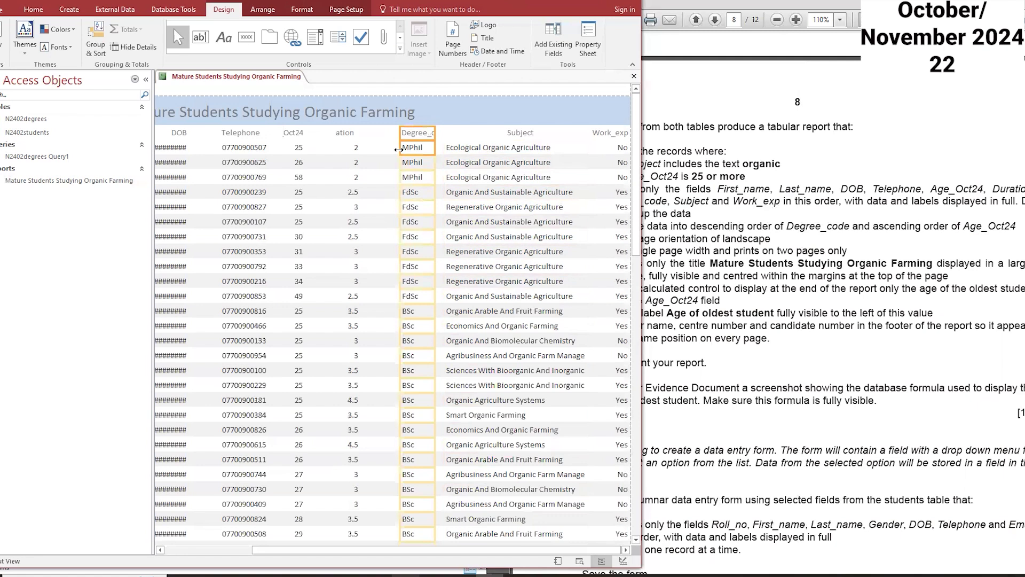
{"action": "left_click", "coordinate": [431, 135]}
{"action": "left_click_drag", "start_coordinate": [434, 133], "coordinate": [450, 133]}
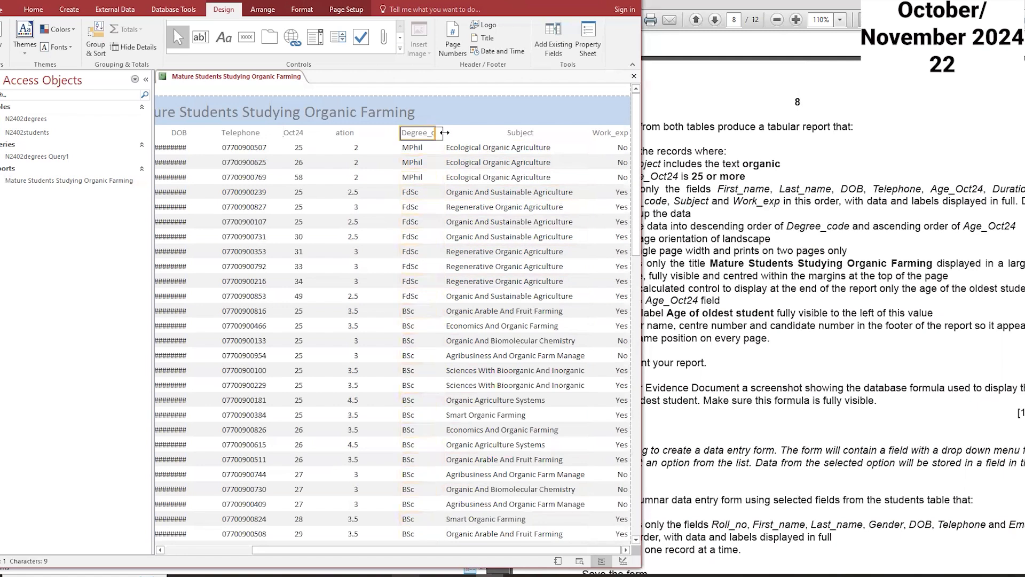
{"action": "left_click", "coordinate": [399, 133]}
{"action": "left_click", "coordinate": [411, 134]}
{"action": "left_click_drag", "start_coordinate": [401, 134], "coordinate": [384, 133]}
Step: Widen the Duration column so its label is fully displayed
{"action": "left_click", "coordinate": [344, 133]}
{"action": "left_click", "coordinate": [350, 148], "text": "shift"}
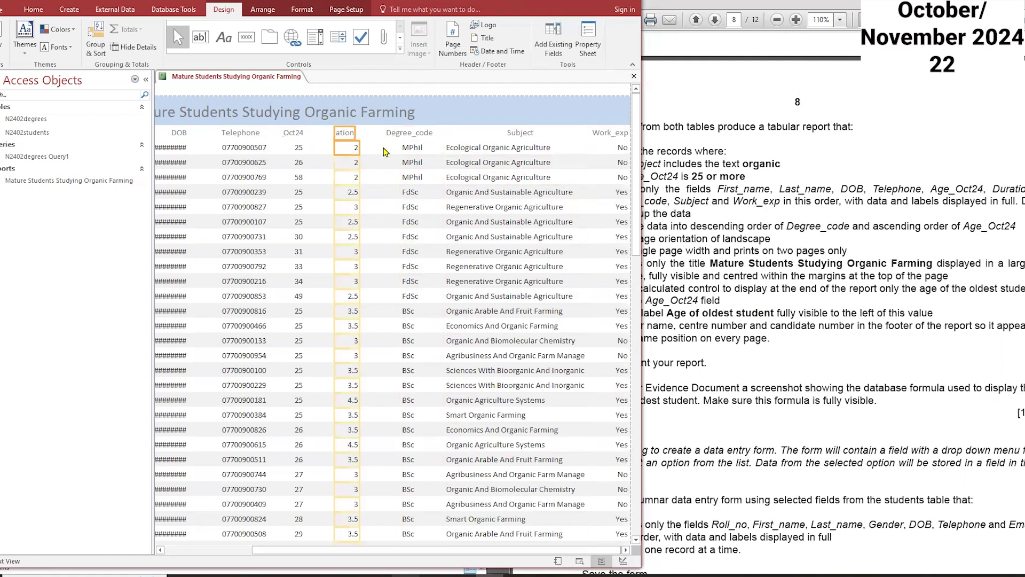
{"action": "left_click_drag", "start_coordinate": [359, 142], "coordinate": [377, 132]}
{"action": "left_click", "coordinate": [369, 132]}
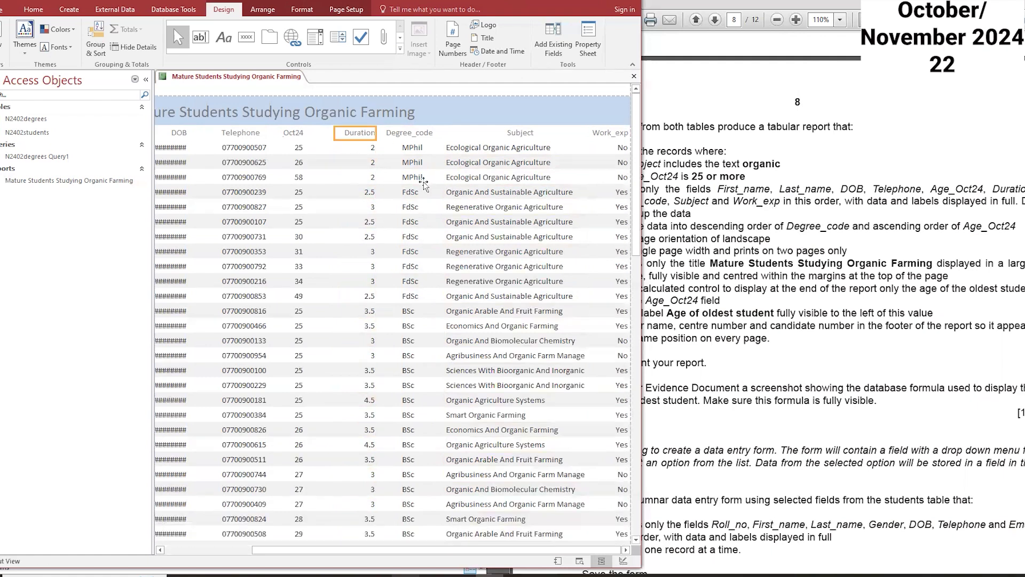
Step: Widen the Age_Oct24 column so its label is fully displayed
{"action": "left_click", "coordinate": [293, 135]}
{"action": "left_click", "coordinate": [293, 148], "text": "shift"}
{"action": "left_click_drag", "start_coordinate": [305, 133], "coordinate": [326, 132]}
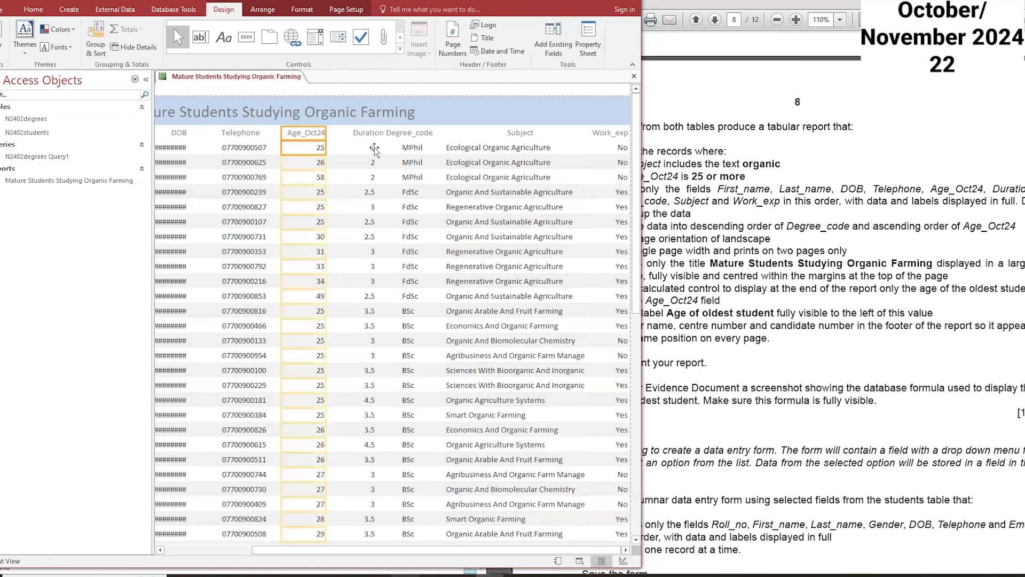
{"action": "key", "text": "Right"}
{"action": "key", "text": "Right"}
{"action": "key", "text": "Right"}
{"action": "key", "text": "Right"}
{"action": "key", "text": "Right"}
{"action": "key", "text": "Right"}
{"action": "key", "text": "Right"}
{"action": "key", "text": "Right"}
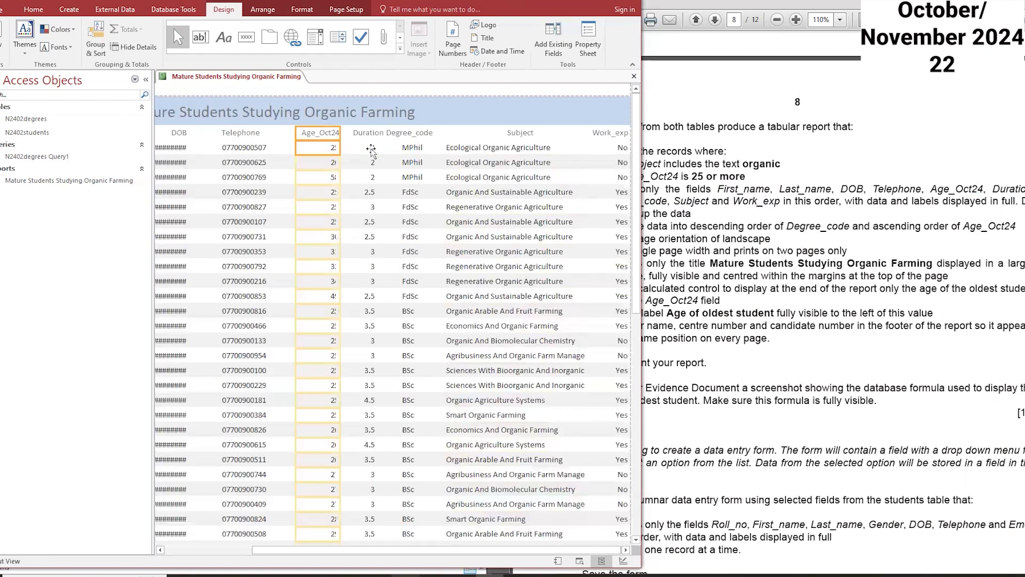
{"action": "key", "text": "Left"}
{"action": "key", "text": "Left"}
{"action": "key", "text": "Left"}
{"action": "key", "text": "Left"}
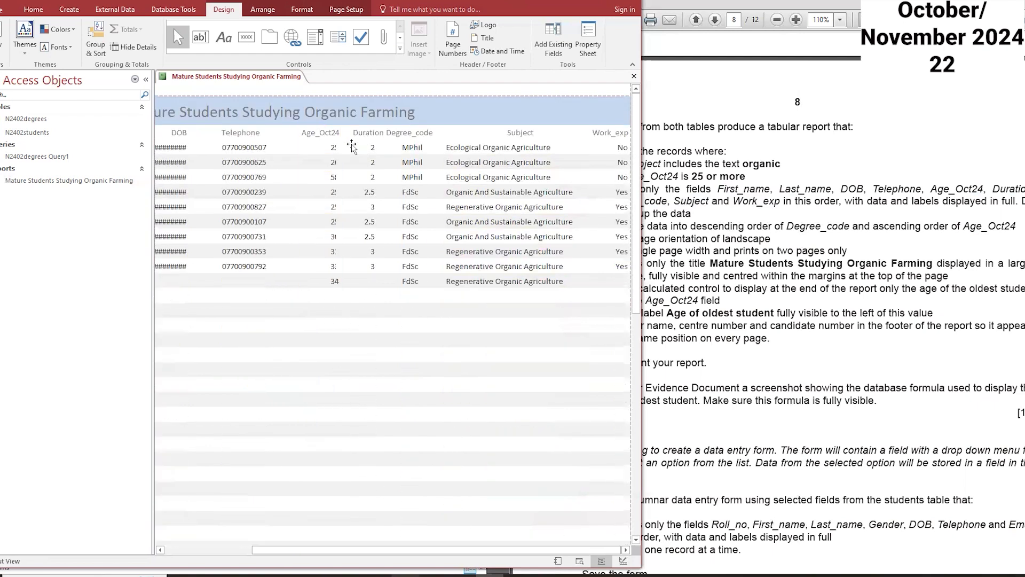
Step: Narrow the Duration column from its left edge and shift the Age_Oct24 column right beside it
{"action": "left_click", "coordinate": [362, 158]}
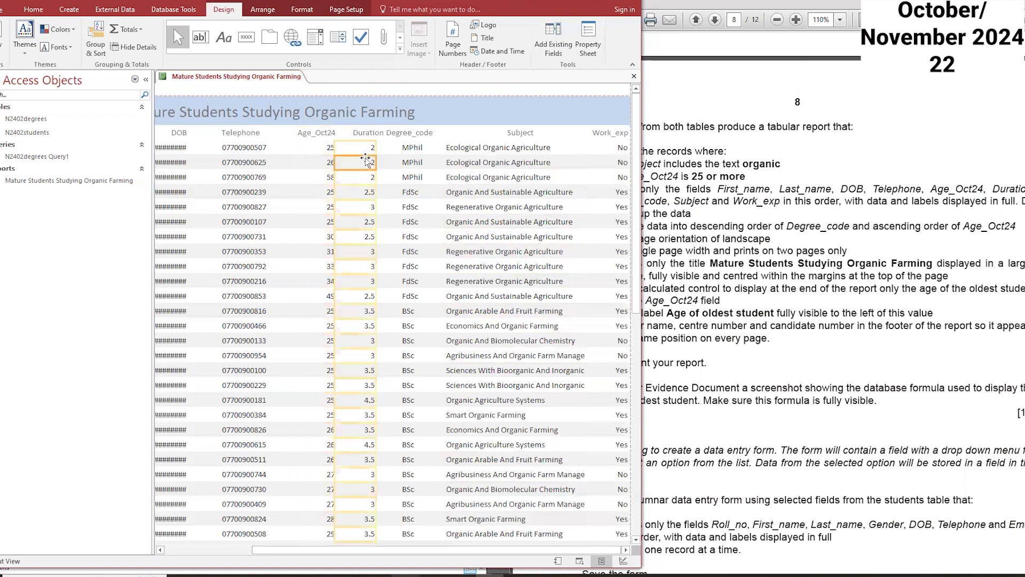
{"action": "left_click_drag", "start_coordinate": [337, 163], "coordinate": [346, 163]}
{"action": "scroll", "coordinate": [374, 250], "scroll_direction": "down", "scroll_amount": 1}
{"action": "scroll", "coordinate": [373, 250], "scroll_direction": "down", "scroll_amount": 2}
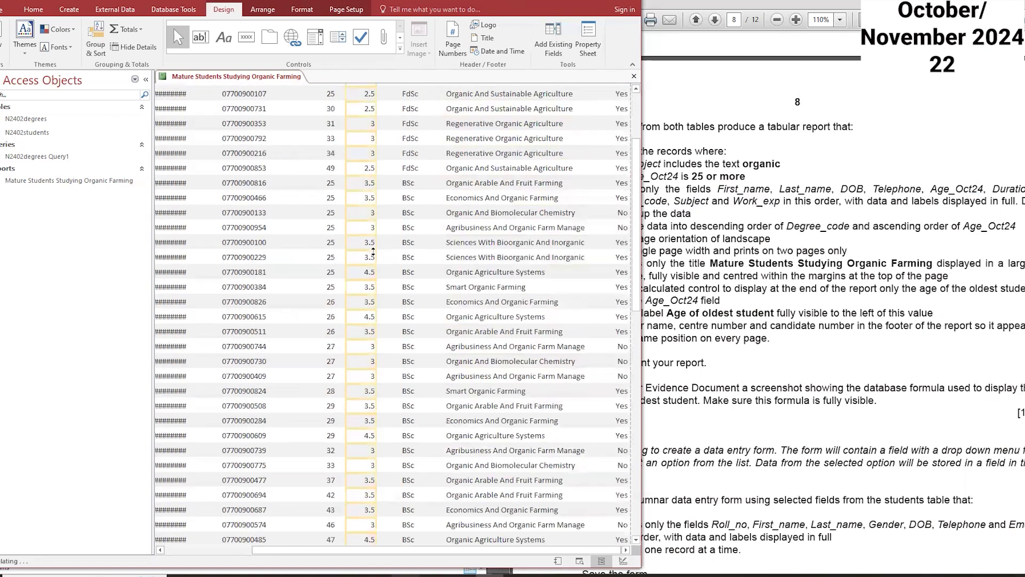
{"action": "scroll", "coordinate": [374, 250], "scroll_direction": "up", "scroll_amount": 3}
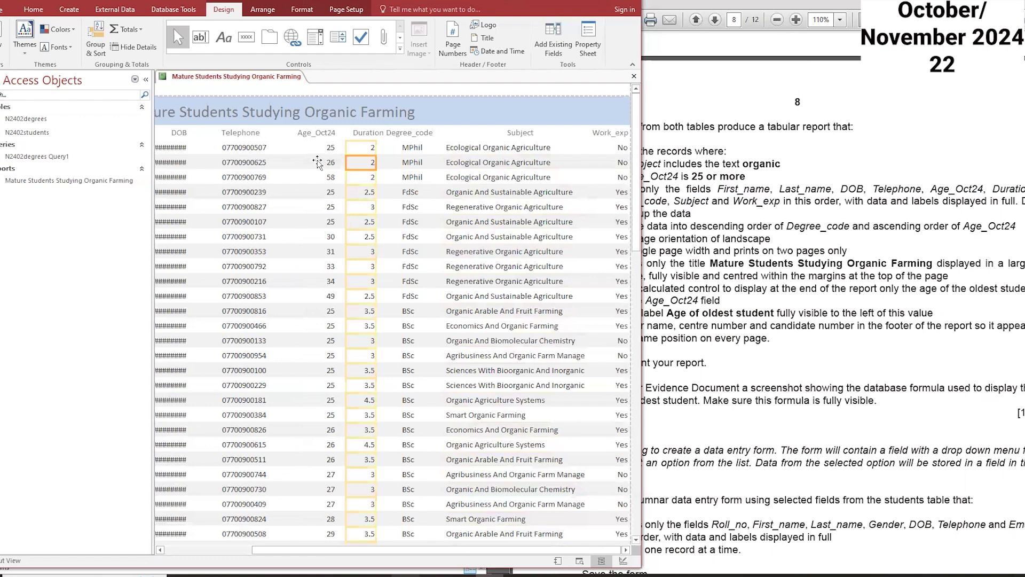
{"action": "left_click", "coordinate": [317, 135]}
{"action": "key", "text": "Right"}
{"action": "key", "text": "Right"}
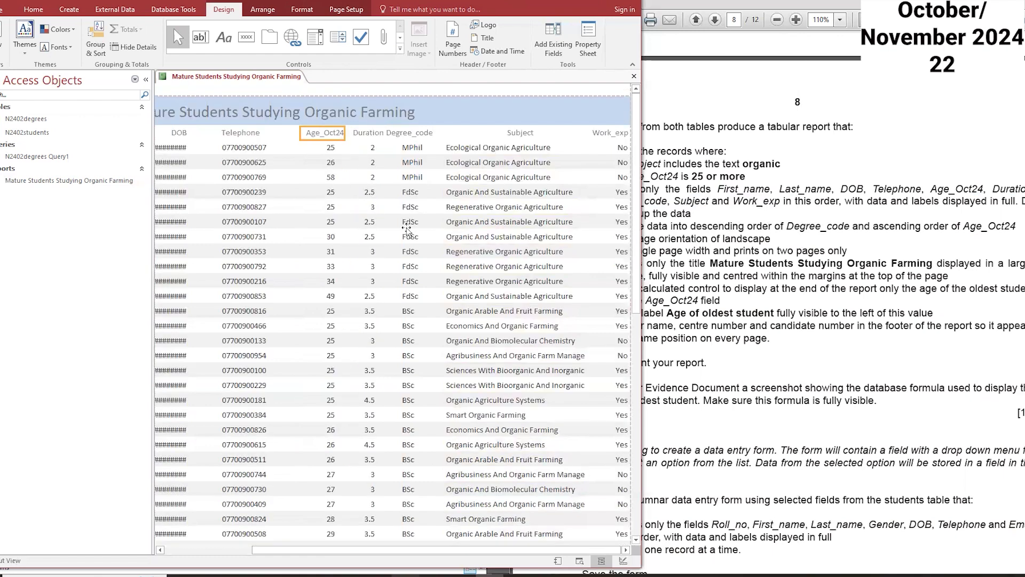
Step: Narrow the Degree_code column and reposition it between Duration and Subject
{"action": "left_click", "coordinate": [409, 264]}
{"action": "left_click", "coordinate": [415, 160]}
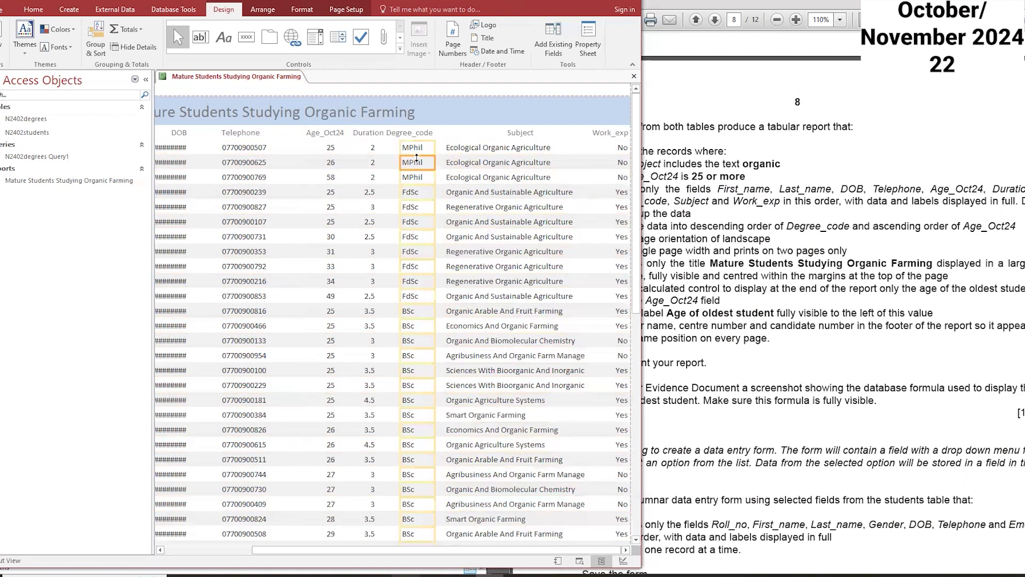
{"action": "key", "text": "Left"}
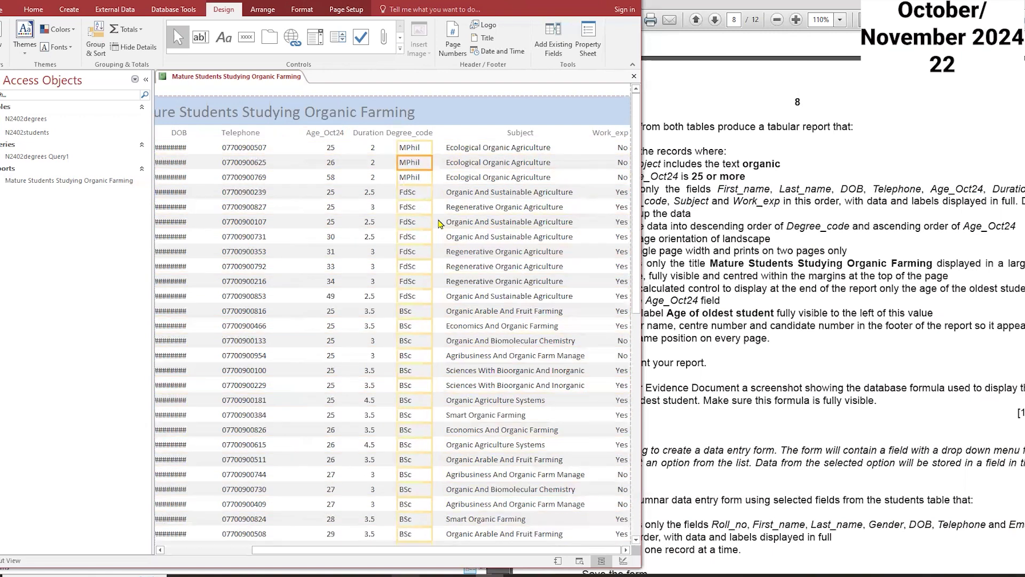
{"action": "left_click_drag", "start_coordinate": [431, 222], "coordinate": [425, 222]}
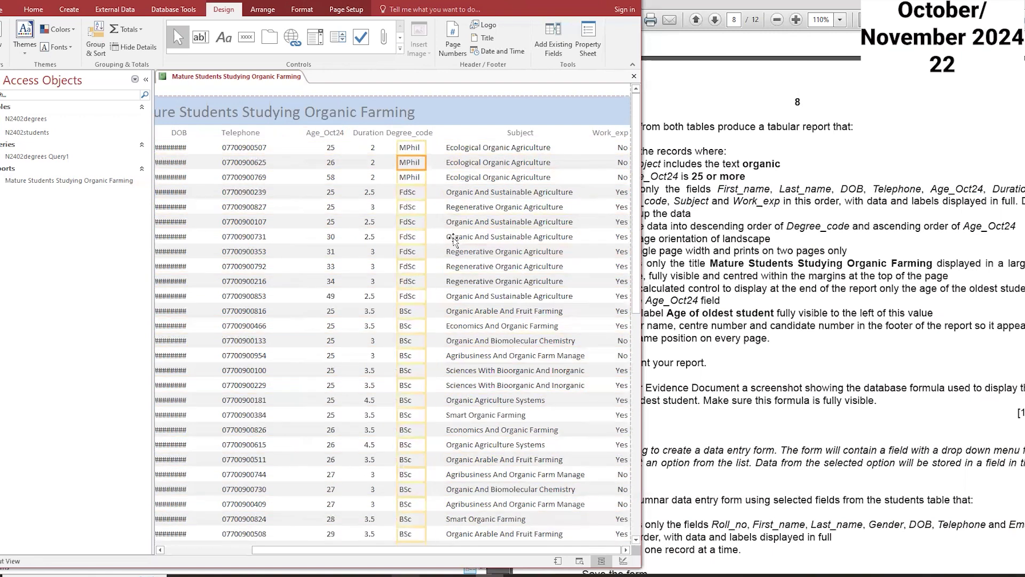
{"action": "key", "text": "Right"}
{"action": "key", "text": "Right"}
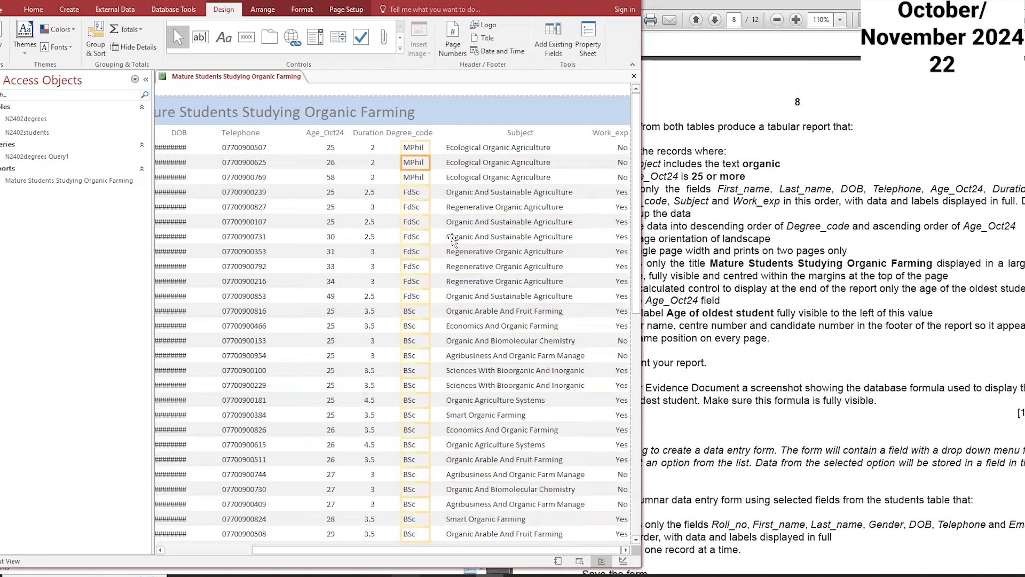
Step: Shift the Telephone column to the right, closer to the Age_Oct24 column
{"action": "scroll", "coordinate": [441, 243], "scroll_direction": "down", "scroll_amount": 1}
{"action": "scroll", "coordinate": [441, 244], "scroll_direction": "up", "scroll_amount": 1}
{"action": "left_click", "coordinate": [249, 138]}
{"action": "left_click", "coordinate": [249, 147], "text": "shift"}
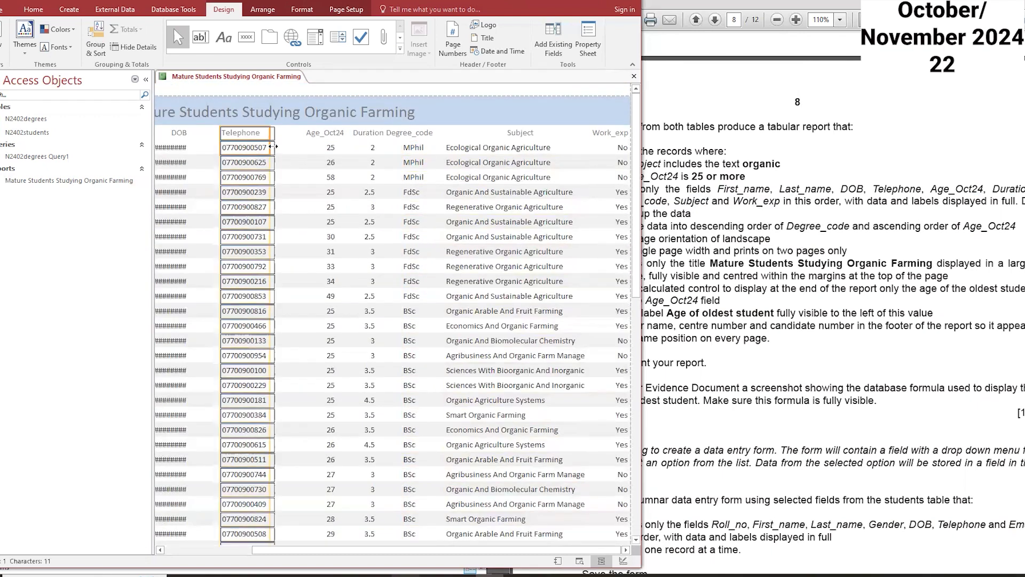
{"action": "key", "text": "Right"}
{"action": "key", "text": "Right"}
{"action": "key", "text": "Right"}
{"action": "key", "text": "Right"}
{"action": "key", "text": "Right"}
{"action": "key", "text": "Right"}
{"action": "key", "text": "Right"}
{"action": "key", "text": "Right"}
{"action": "key", "text": "Right"}
{"action": "key", "text": "Right"}
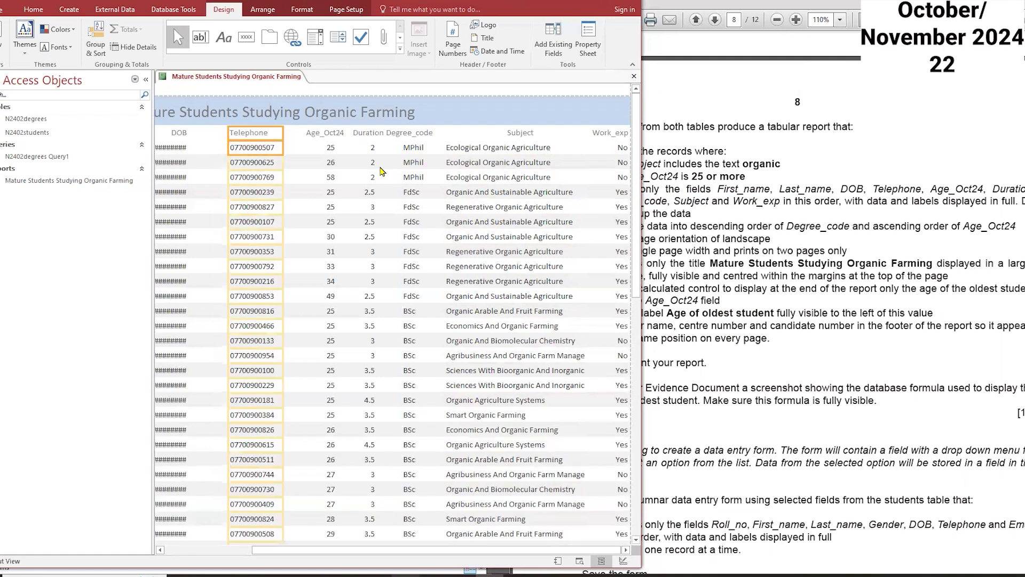
{"action": "key", "text": "Right"}
{"action": "key", "text": "Right"}
{"action": "key", "text": "Right"}
{"action": "key", "text": "Right"}
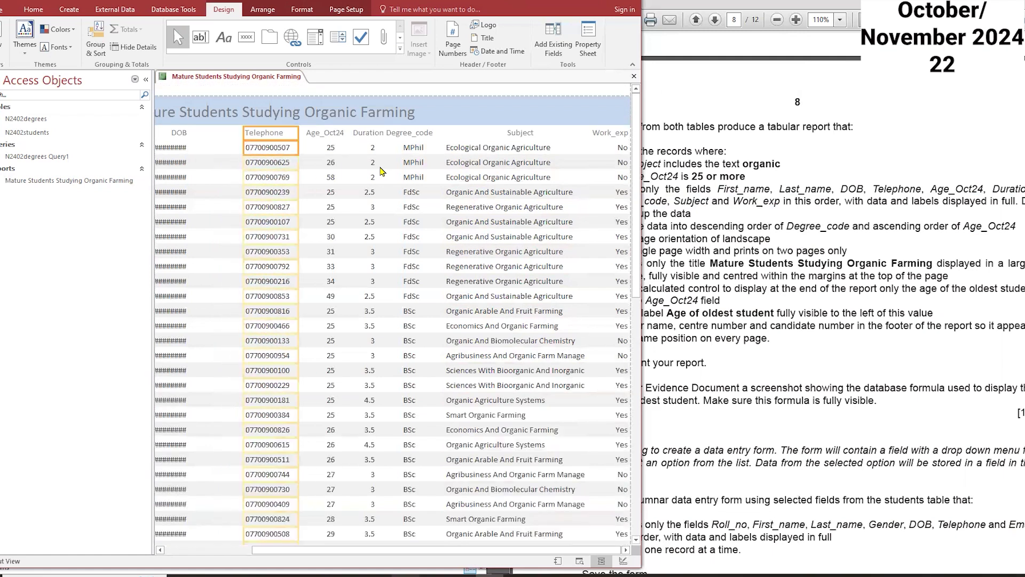
Step: Widen the DOB column so the dates are fully displayed
{"action": "left_click", "coordinate": [178, 137]}
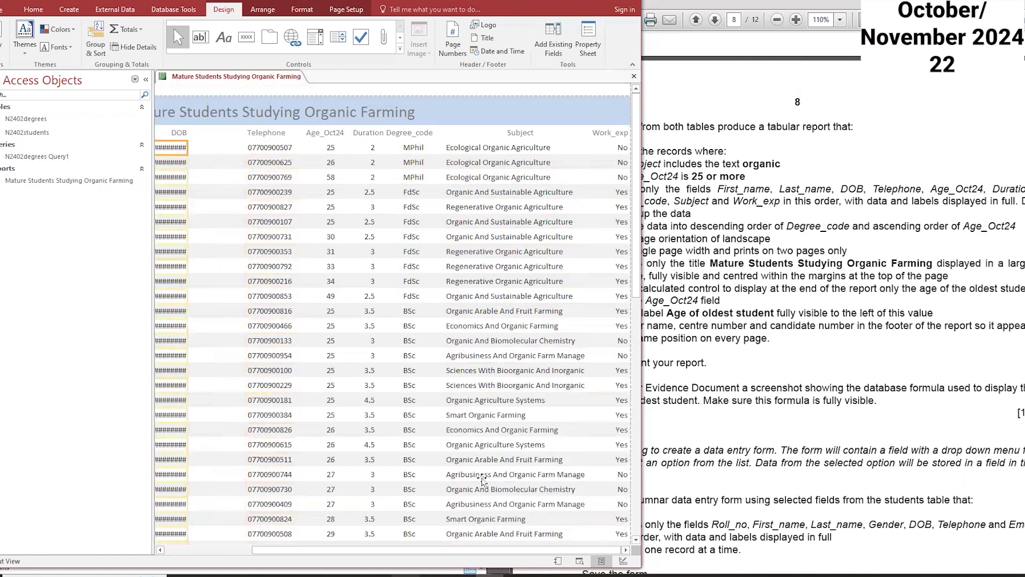
{"action": "left_click_drag", "start_coordinate": [466, 548], "coordinate": [379, 548]}
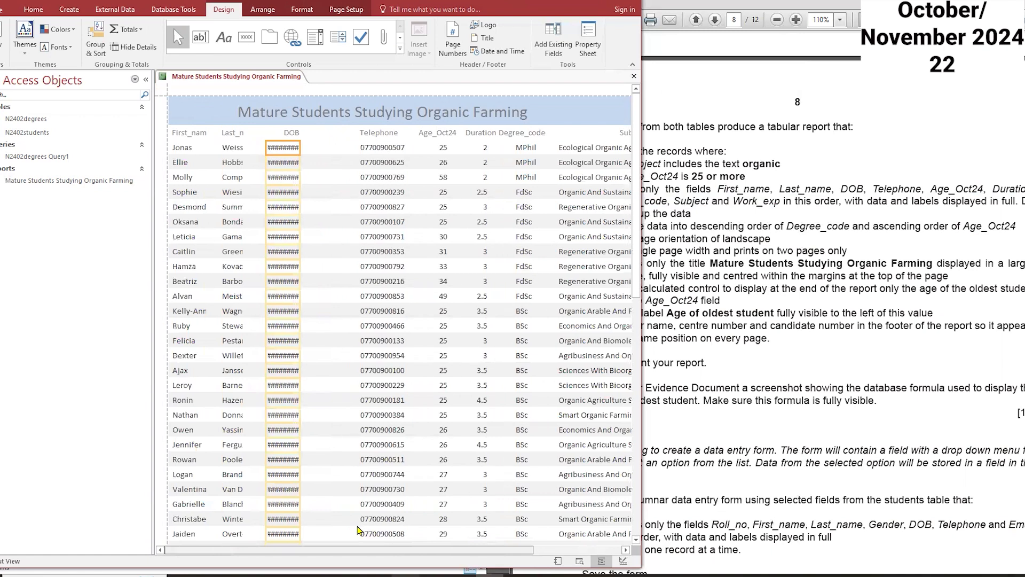
{"action": "left_click_drag", "start_coordinate": [300, 188], "coordinate": [310, 189]}
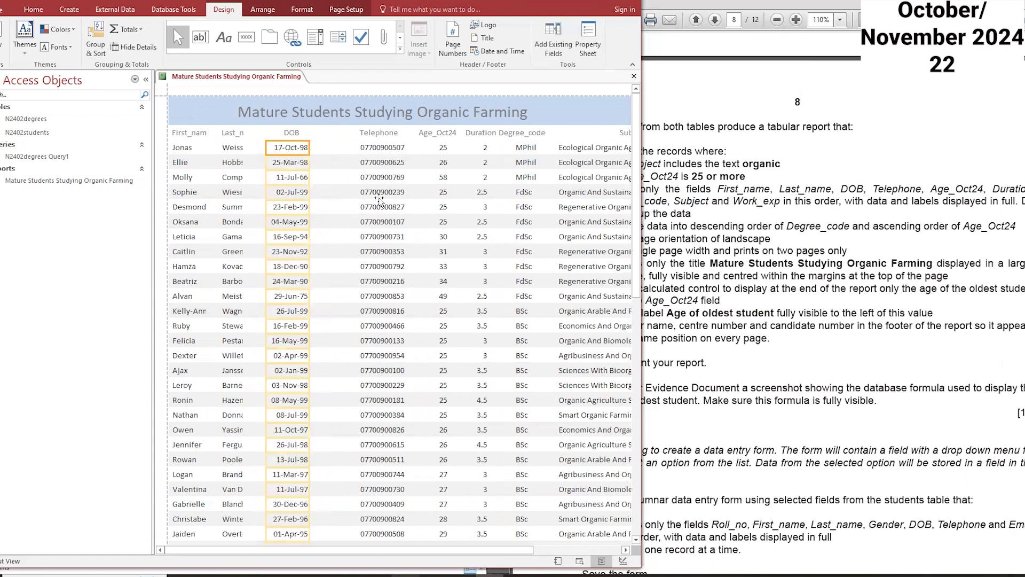
{"action": "left_click", "coordinate": [291, 134]}
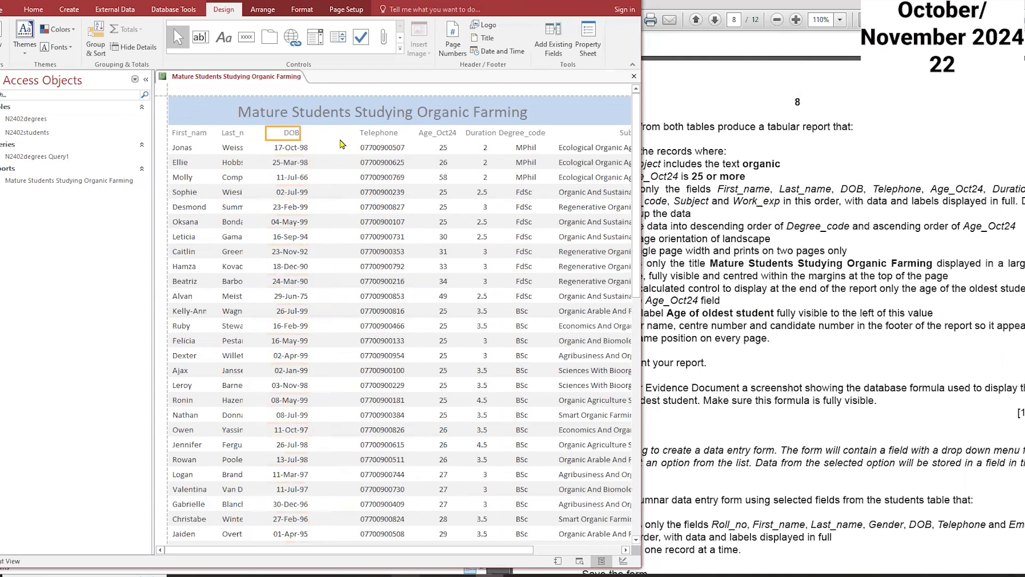
Step: Shift the DOB column slightly right and widen the Last_name column so all surnames display in full
{"action": "left_click_drag", "start_coordinate": [287, 135], "coordinate": [293, 147]}
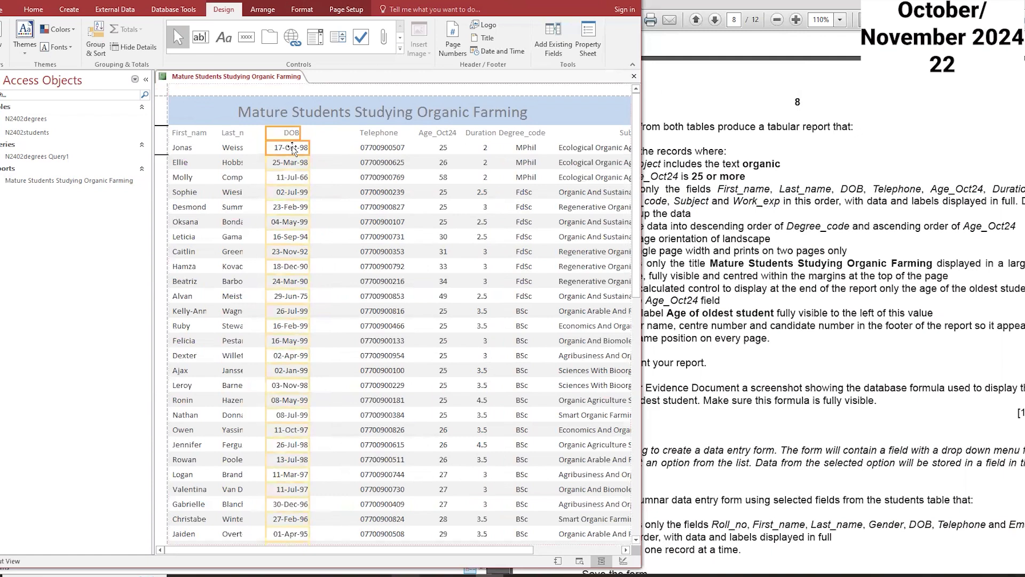
{"action": "left_click", "coordinate": [292, 148]}
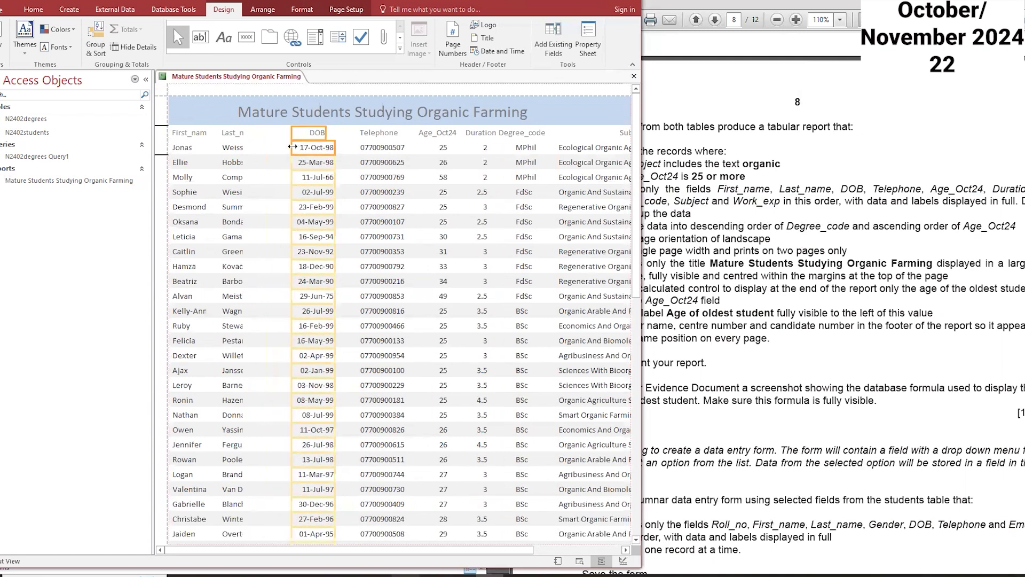
{"action": "left_click", "coordinate": [240, 147]}
{"action": "left_click_drag", "start_coordinate": [245, 147], "coordinate": [277, 148]}
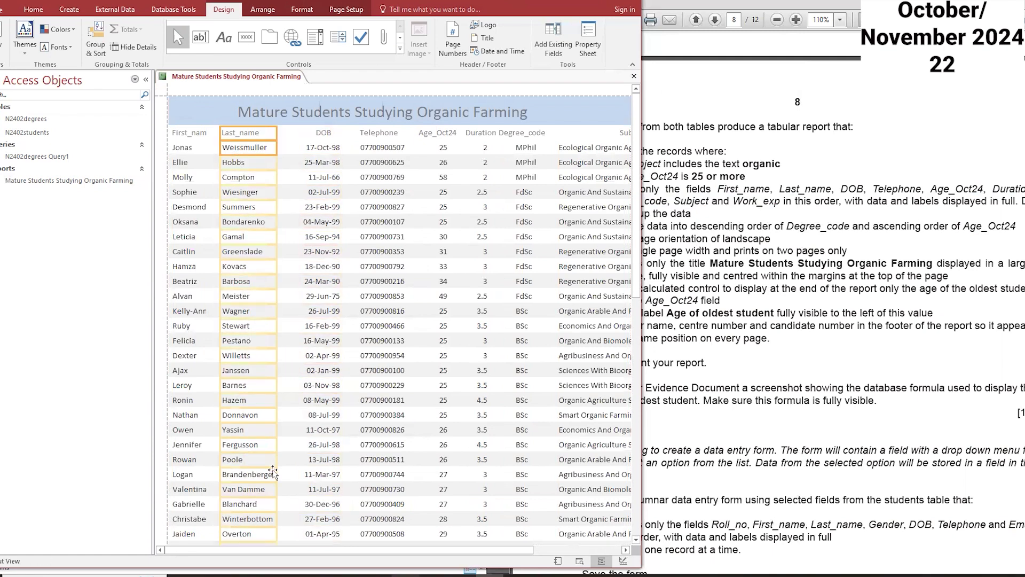
{"action": "left_click_drag", "start_coordinate": [277, 474], "coordinate": [283, 475]}
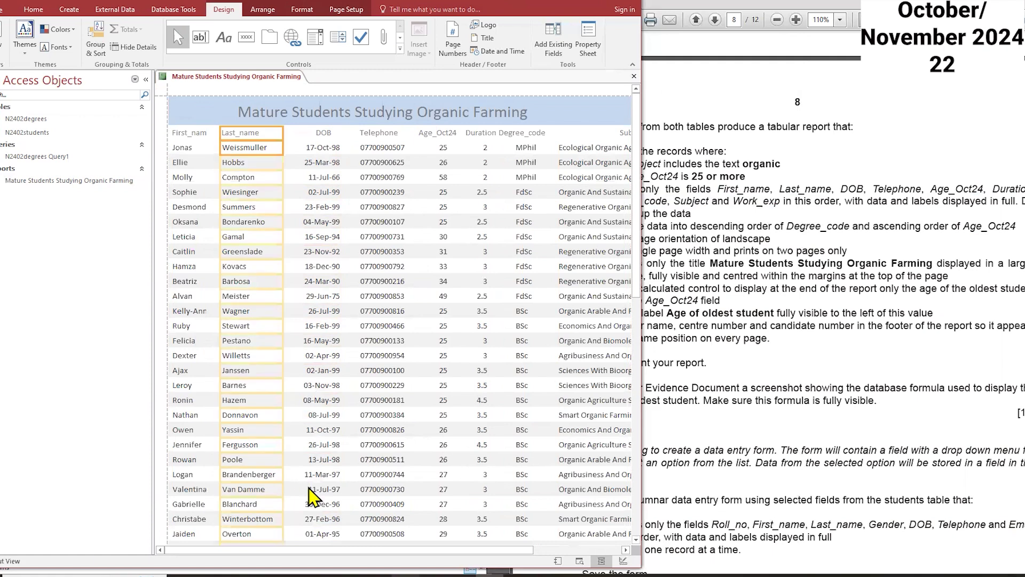
Step: Widen the First_name column so every first name is fully displayed
{"action": "scroll", "coordinate": [304, 494], "scroll_direction": "down", "scroll_amount": 1}
{"action": "scroll", "coordinate": [252, 483], "scroll_direction": "down", "scroll_amount": 5}
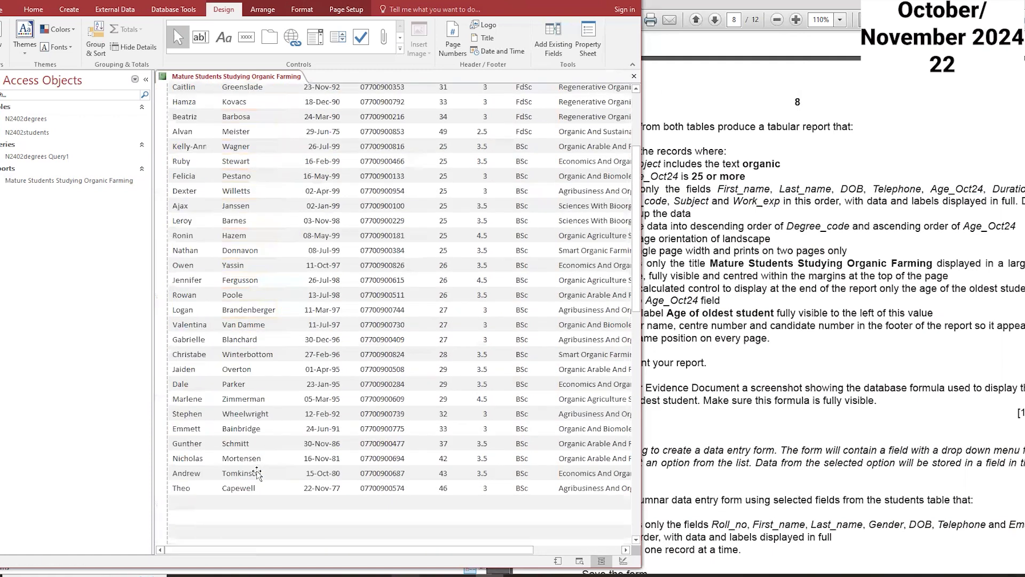
{"action": "scroll", "coordinate": [248, 446], "scroll_direction": "up", "scroll_amount": 6}
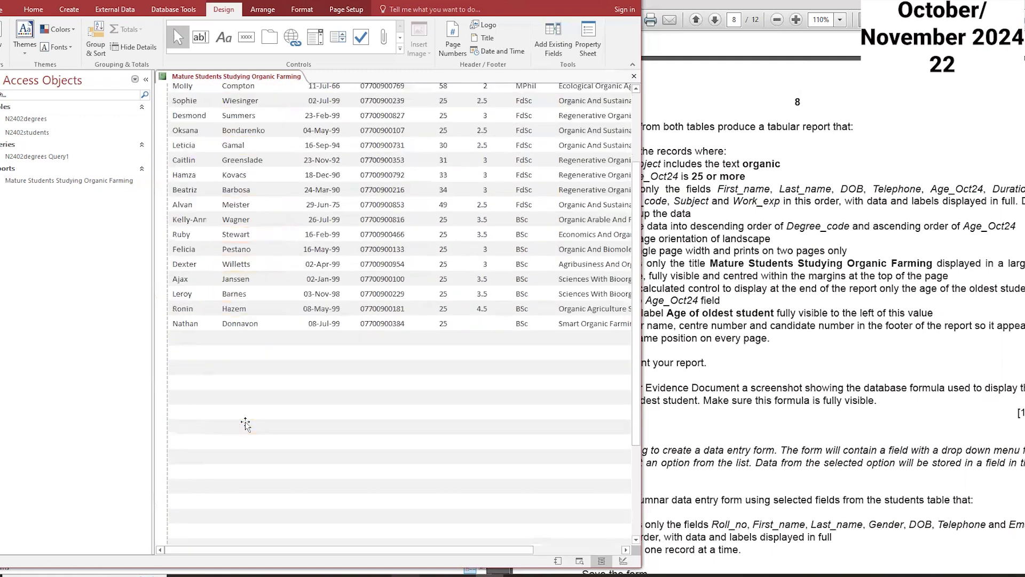
{"action": "key", "text": "Right"}
{"action": "key", "text": "Right"}
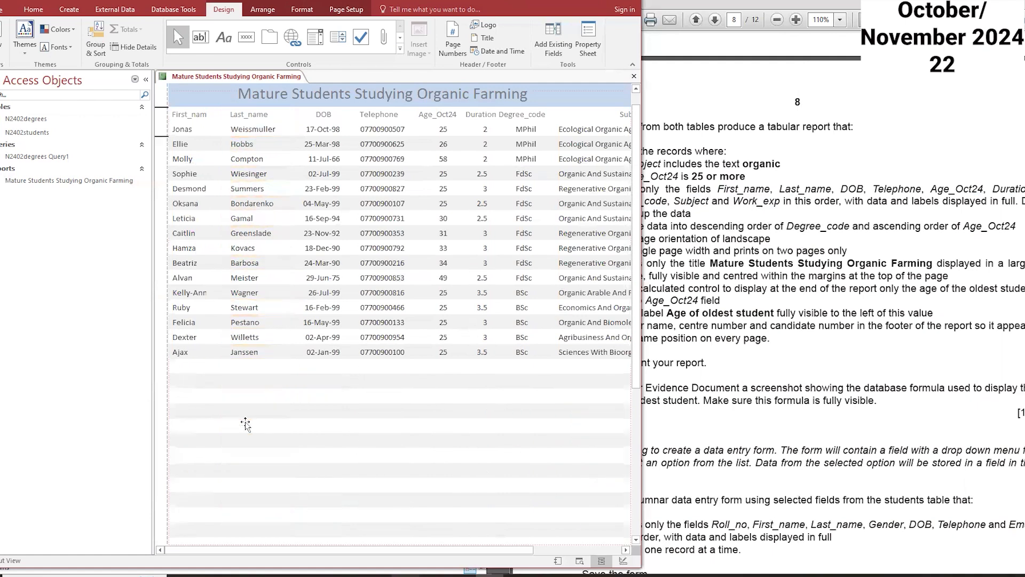
{"action": "left_click", "coordinate": [187, 129]}
{"action": "left_click_drag", "start_coordinate": [212, 129], "coordinate": [223, 129]}
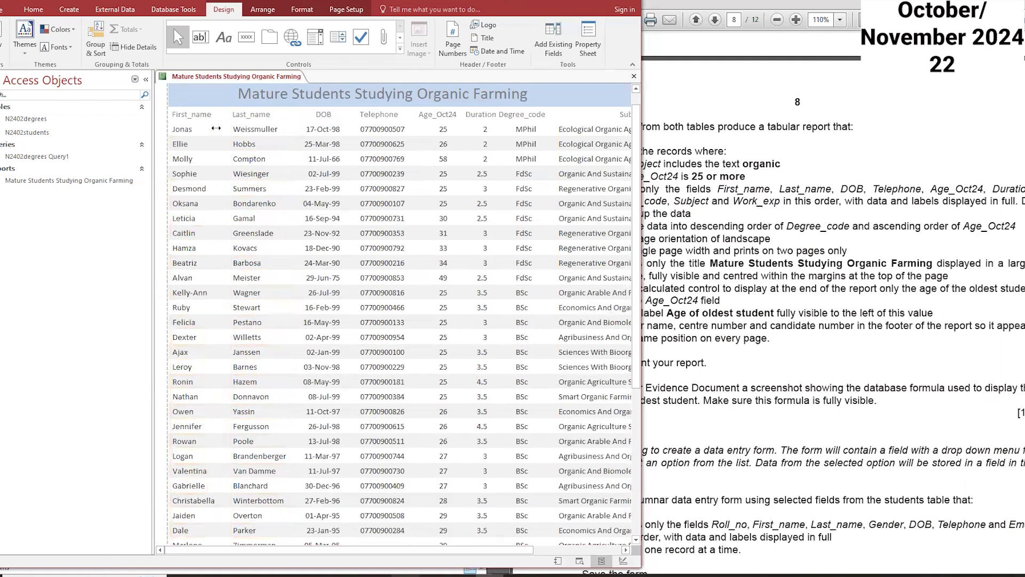
Step: Widen the Degree_code column slightly from its left edge
{"action": "scroll", "coordinate": [258, 271], "scroll_direction": "down", "scroll_amount": 5}
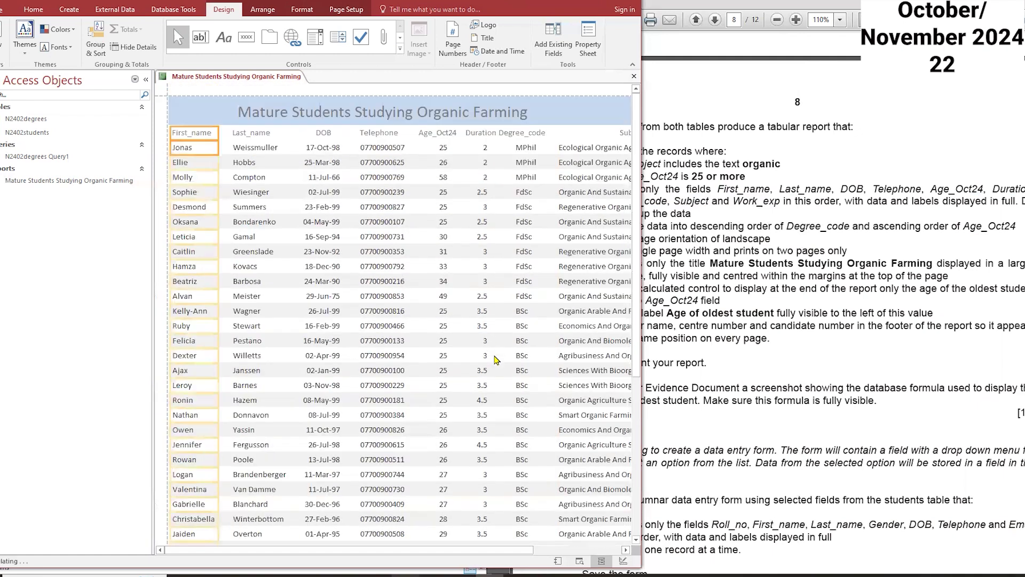
{"action": "left_click", "coordinate": [524, 148]}
{"action": "left_click_drag", "start_coordinate": [513, 147], "coordinate": [507, 147]}
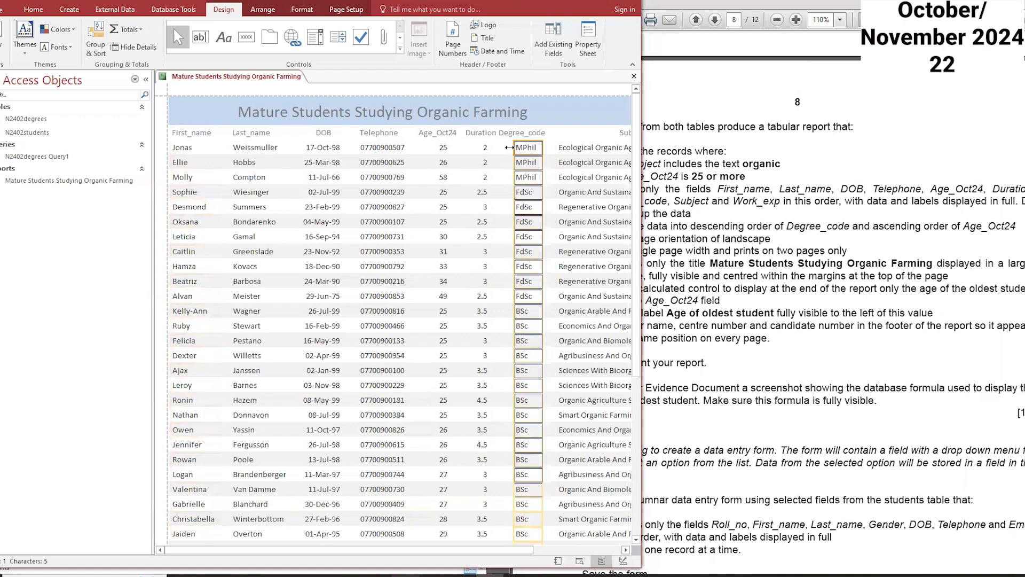
Step: Bring the exam paper forward and highlight the oldest student requirement in task 16
{"action": "left_click", "coordinate": [753, 309]}
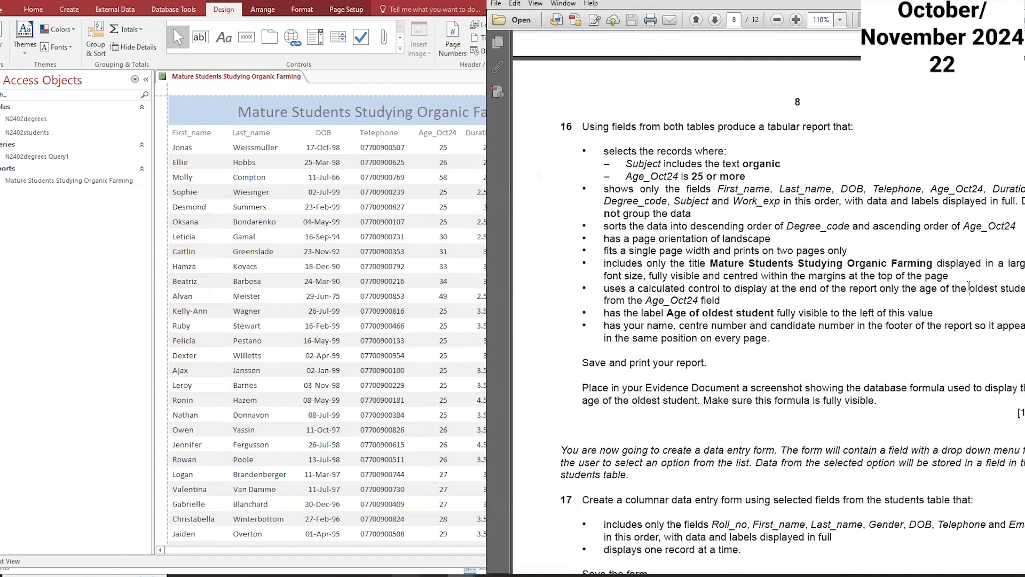
{"action": "left_click_drag", "start_coordinate": [969, 286], "coordinate": [1010, 286]}
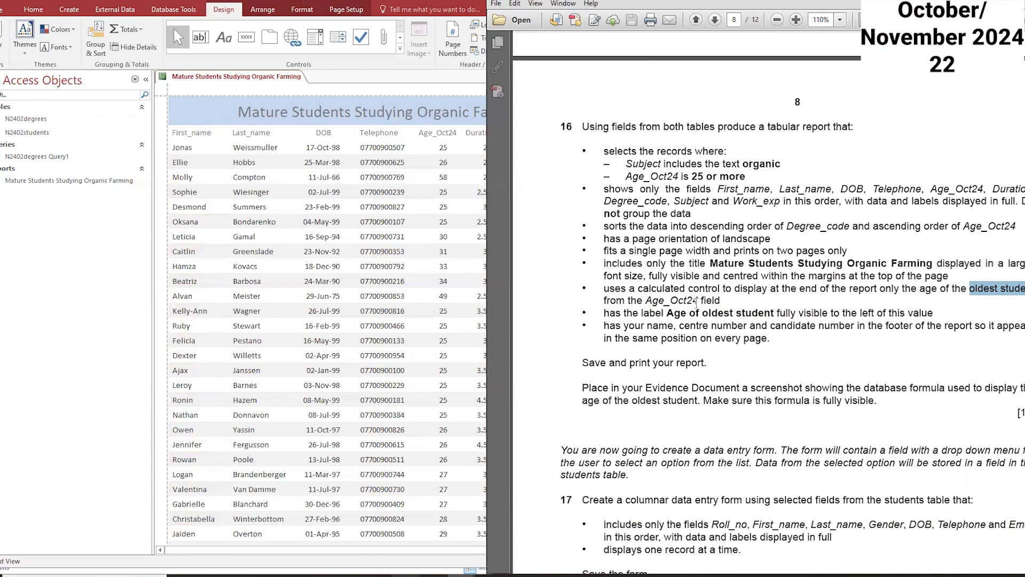
Step: Save the report, switch to Design view and add a Max total of Age_Oct24 to the report footer
{"action": "left_click_drag", "start_coordinate": [645, 301], "coordinate": [692, 301]}
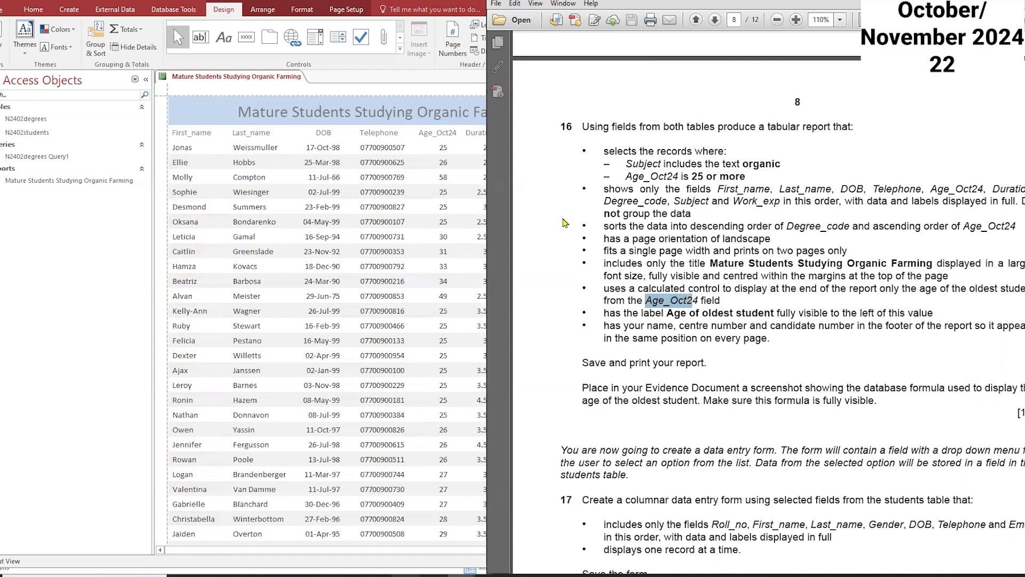
{"action": "right_click", "coordinate": [235, 81]}
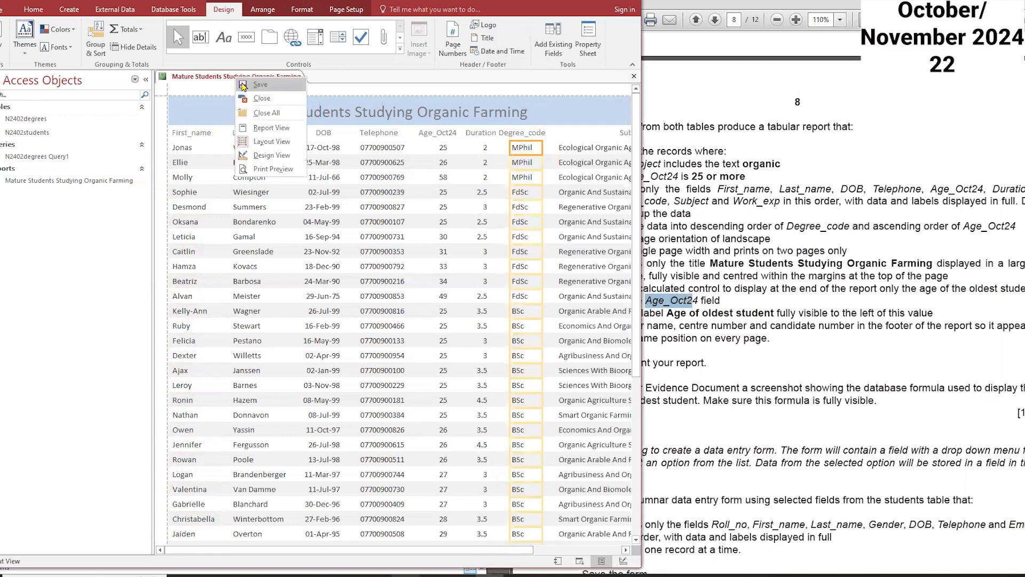
{"action": "left_click", "coordinate": [247, 89]}
{"action": "right_click", "coordinate": [246, 91]}
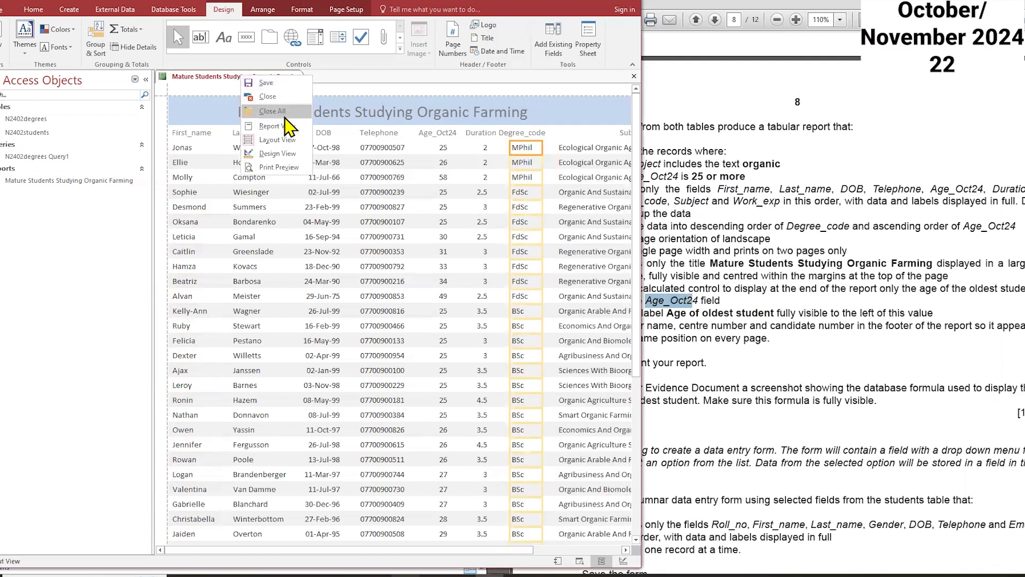
{"action": "left_click", "coordinate": [293, 157]}
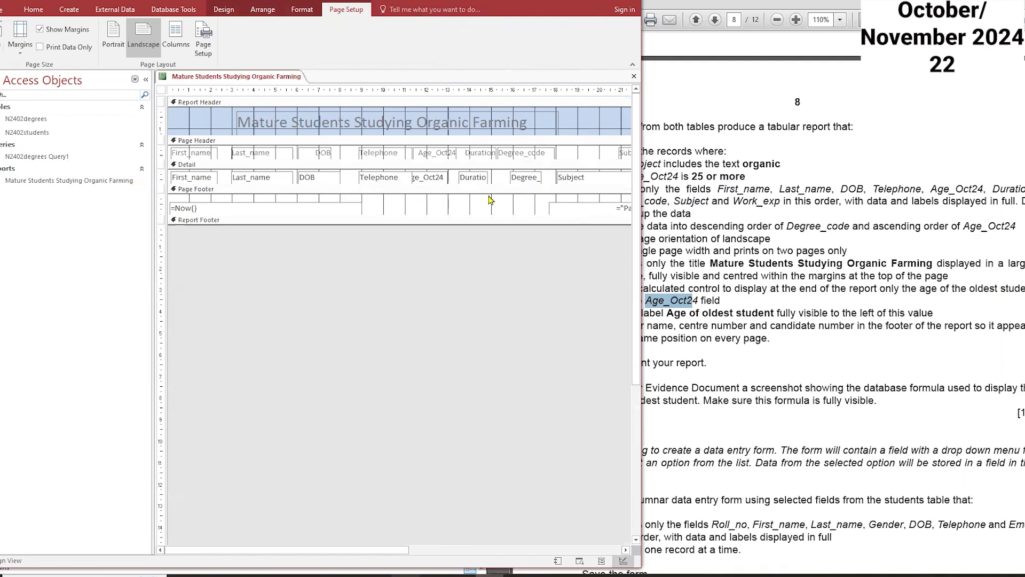
{"action": "left_click", "coordinate": [433, 180]}
{"action": "left_click", "coordinate": [217, 11]}
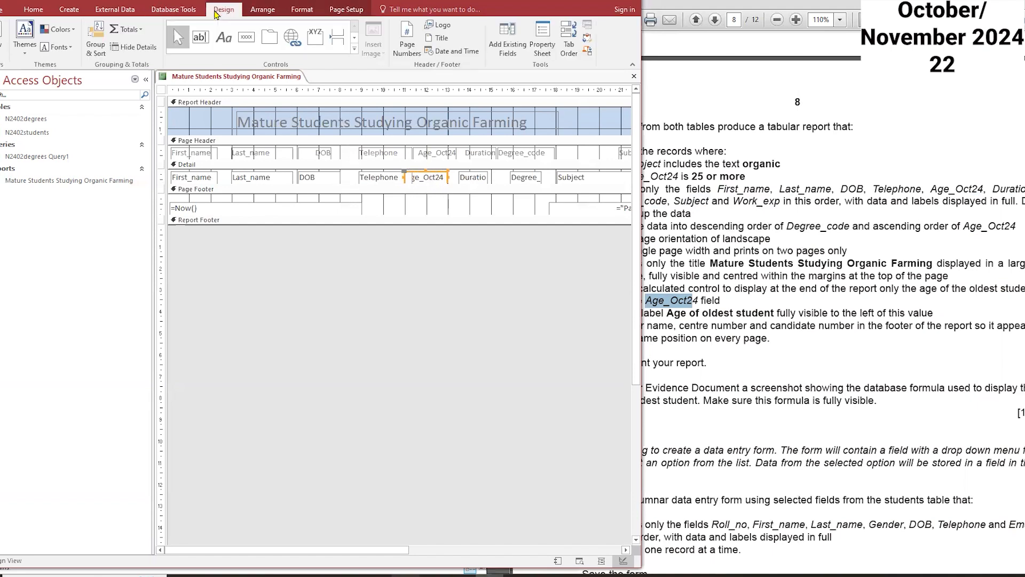
{"action": "left_click", "coordinate": [128, 30]}
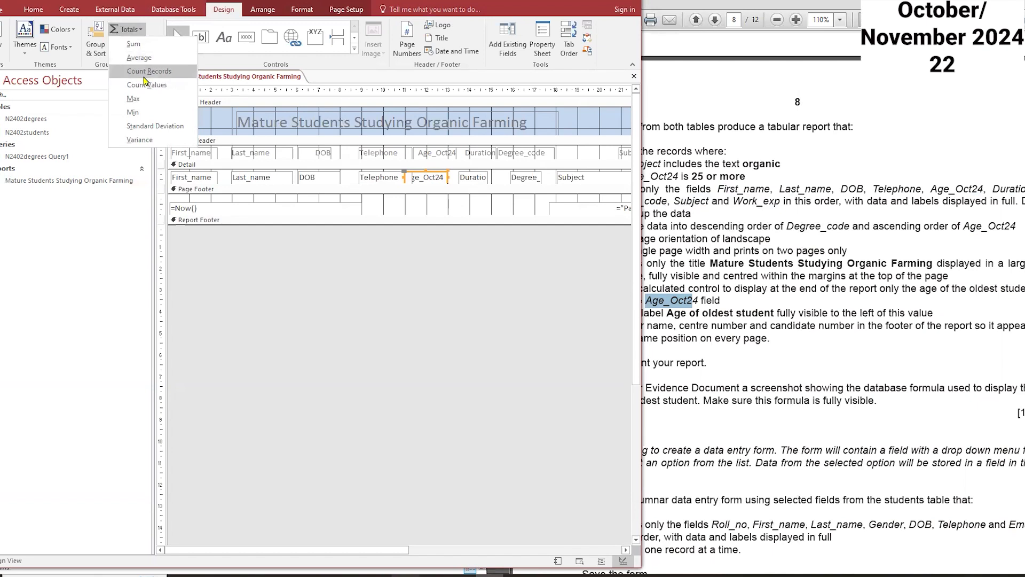
{"action": "left_click", "coordinate": [134, 98]}
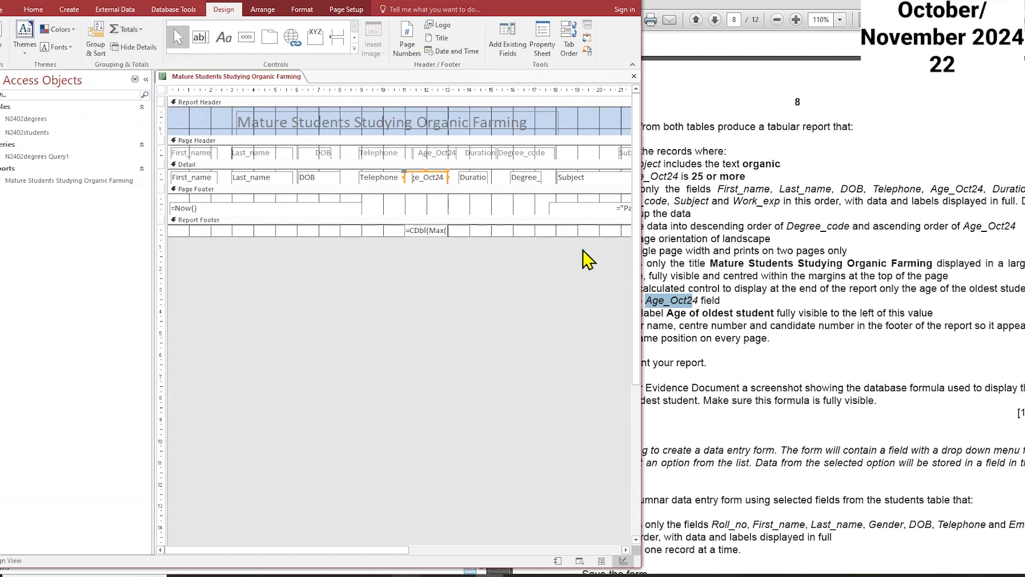
Step: Widen the calculated Max control so its whole formula is visible
{"action": "left_click", "coordinate": [427, 230]}
{"action": "left_click", "coordinate": [467, 230]}
{"action": "left_click_drag", "start_coordinate": [466, 229], "coordinate": [510, 230]}
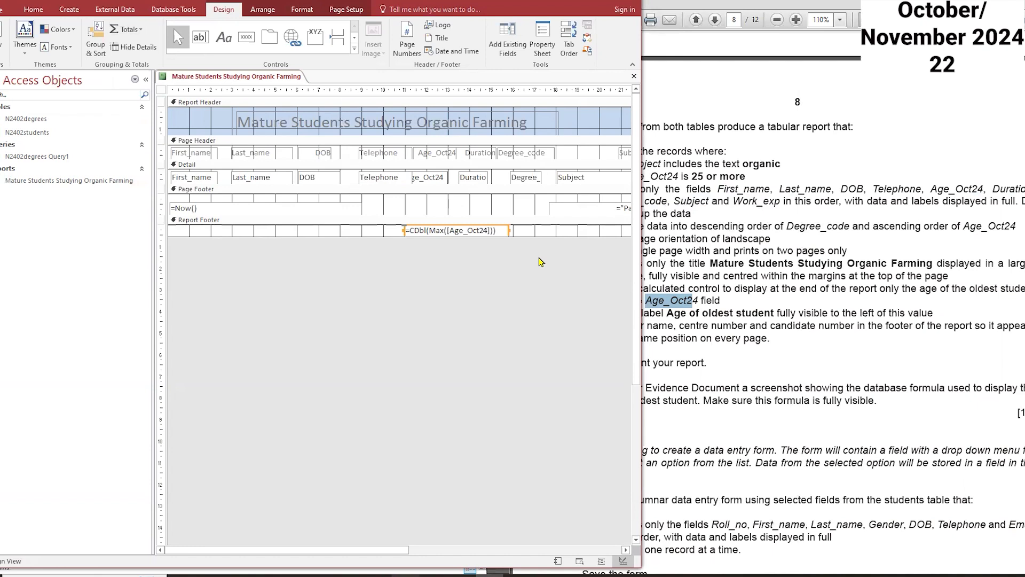
Step: Copy the label text "Age of oldest student" from the exam paper
{"action": "left_click", "coordinate": [758, 320]}
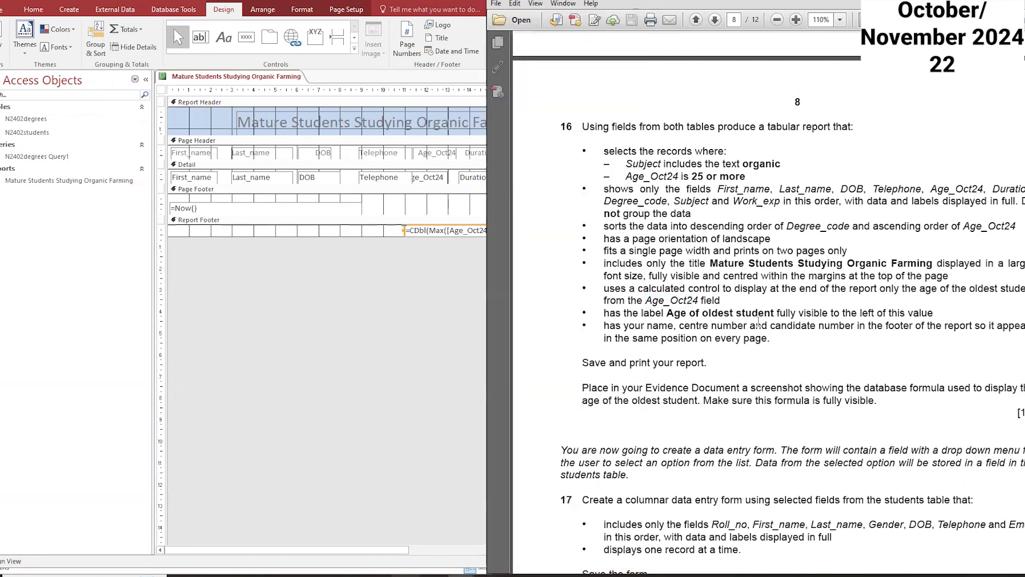
{"action": "left_click_drag", "start_coordinate": [773, 314], "coordinate": [668, 315]}
{"action": "right_click", "coordinate": [678, 316]}
{"action": "left_click", "coordinate": [689, 320]}
Step: Move the calculated control slightly down within the report footer
{"action": "left_click", "coordinate": [376, 240]}
{"action": "left_click_drag", "start_coordinate": [375, 238], "coordinate": [378, 250]}
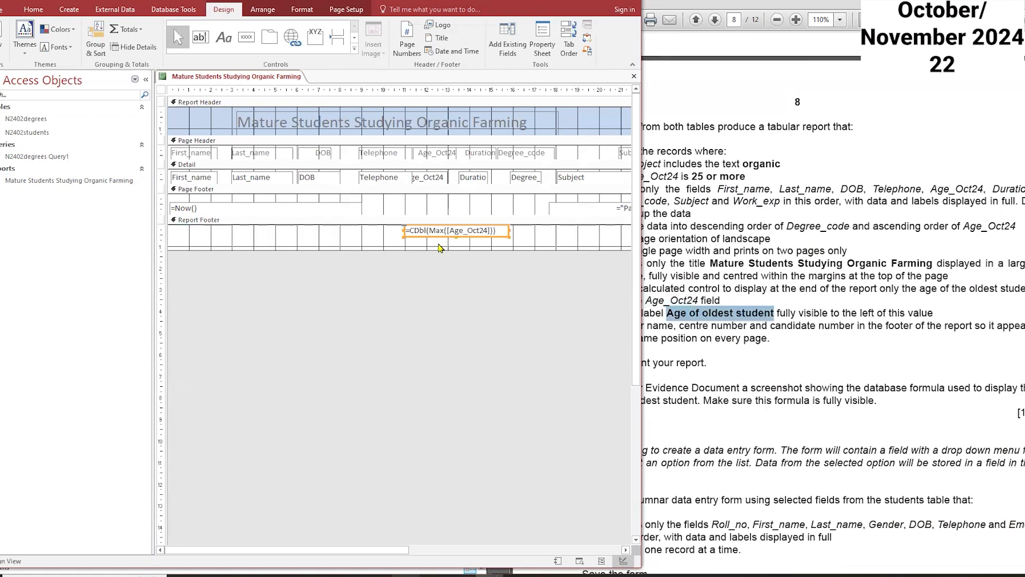
{"action": "key", "text": "Down"}
{"action": "key", "text": "Down"}
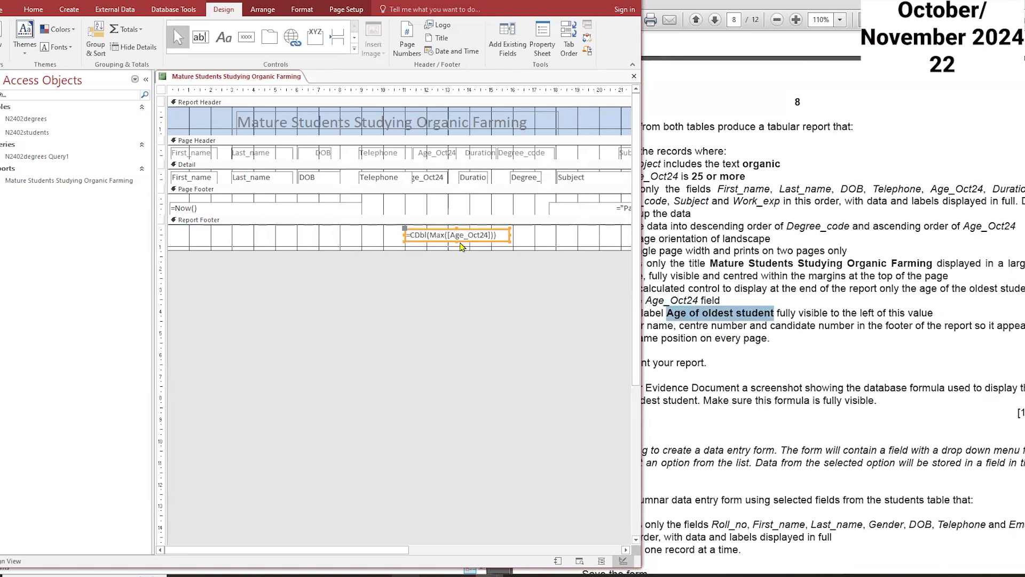
Step: Draw a label left of the calculated value and paste "Age of oldest student" into it
{"action": "left_click", "coordinate": [223, 37]}
{"action": "left_click_drag", "start_coordinate": [300, 228], "coordinate": [315, 233]}
{"action": "key", "text": "ctrl+v"}
{"action": "left_click", "coordinate": [395, 249]}
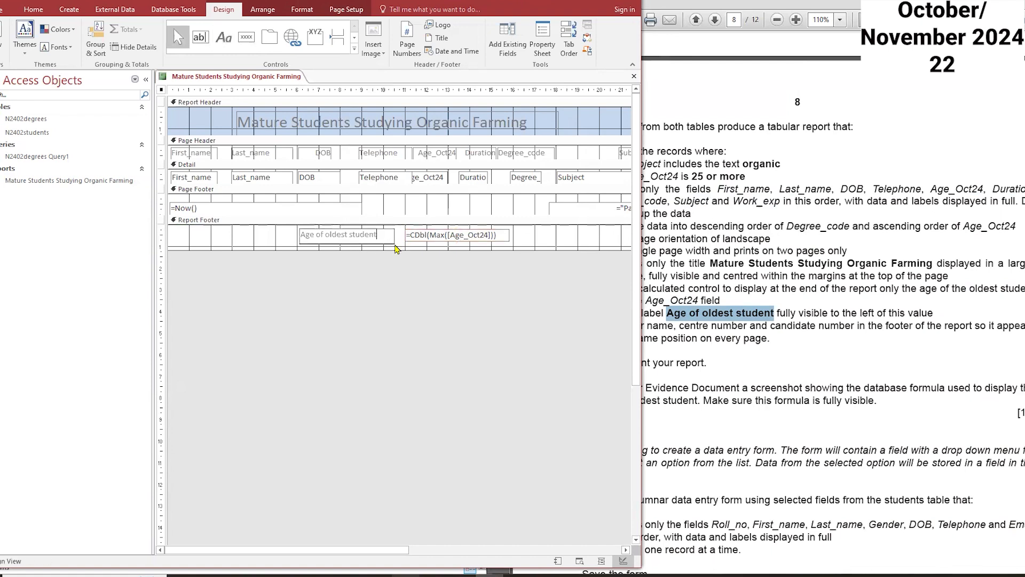
Step: Add a page footer label containing the candidate's name, centre number and candidate number
{"action": "left_click", "coordinate": [763, 342]}
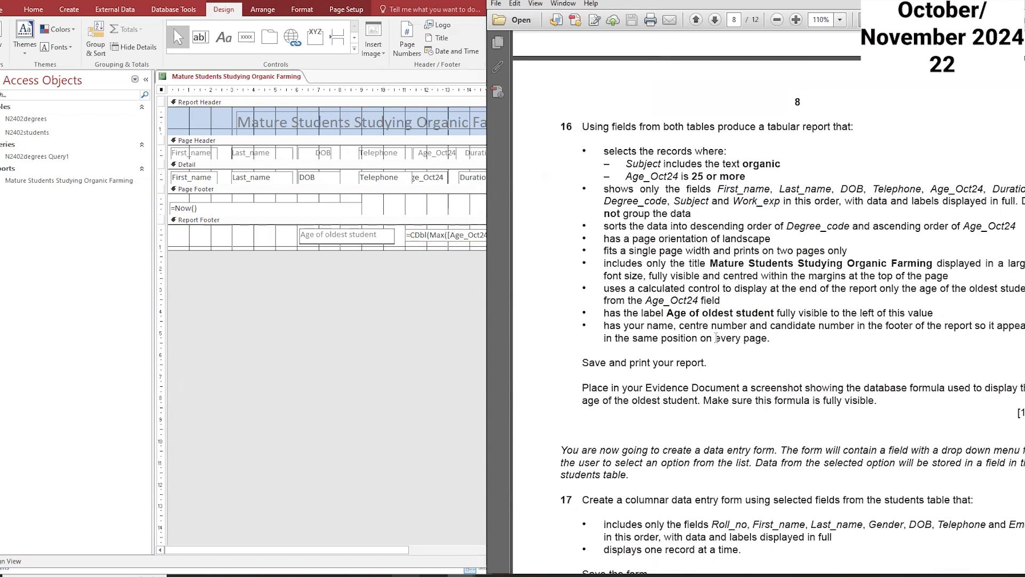
{"action": "left_click", "coordinate": [395, 210]}
{"action": "left_click", "coordinate": [224, 38]}
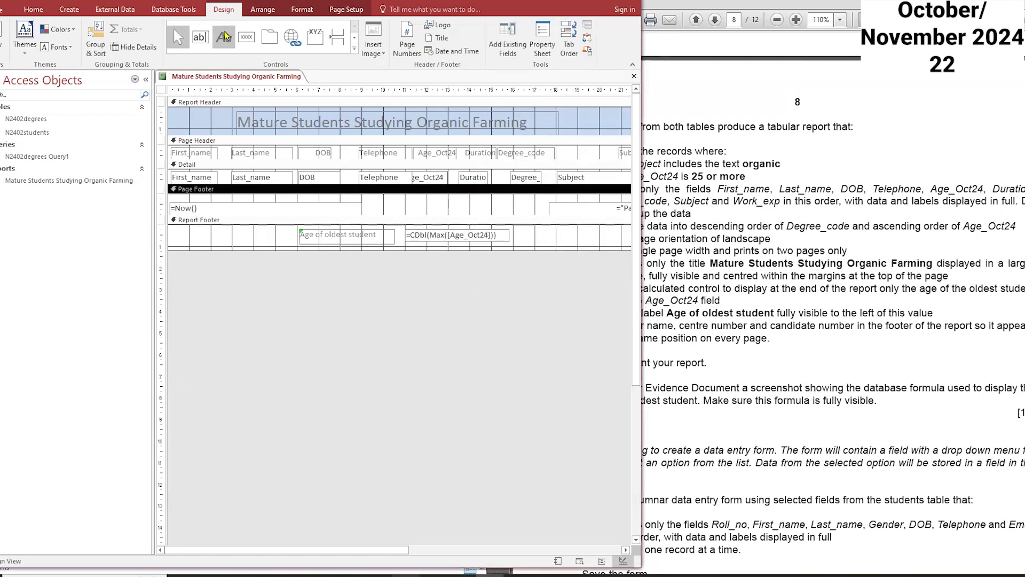
{"action": "left_click_drag", "start_coordinate": [387, 198], "coordinate": [522, 213]}
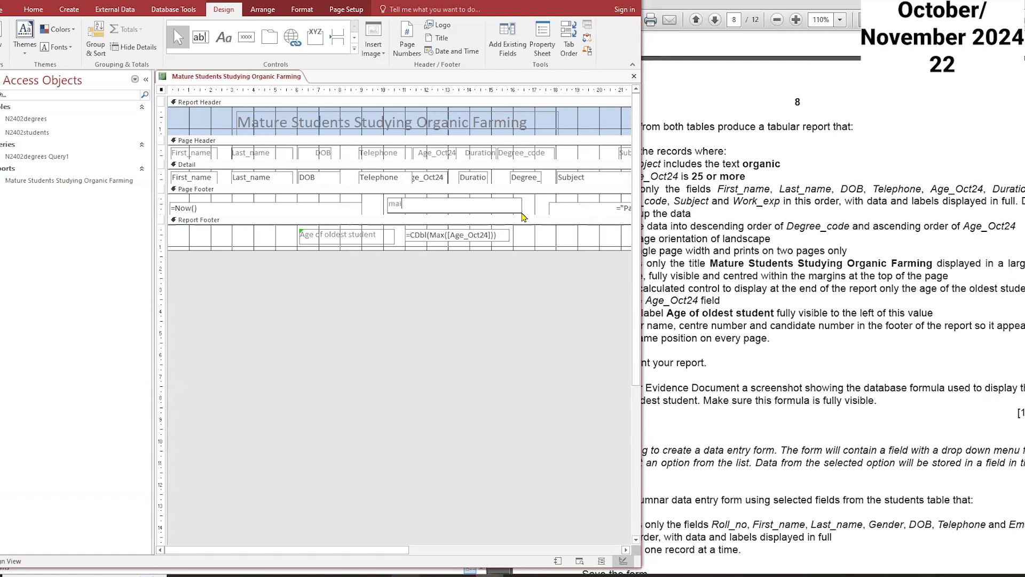
{"action": "key", "text": "Caps_Lock"}
{"action": "key", "text": "Caps_Lock"}
{"action": "left_click", "coordinate": [743, 365]}
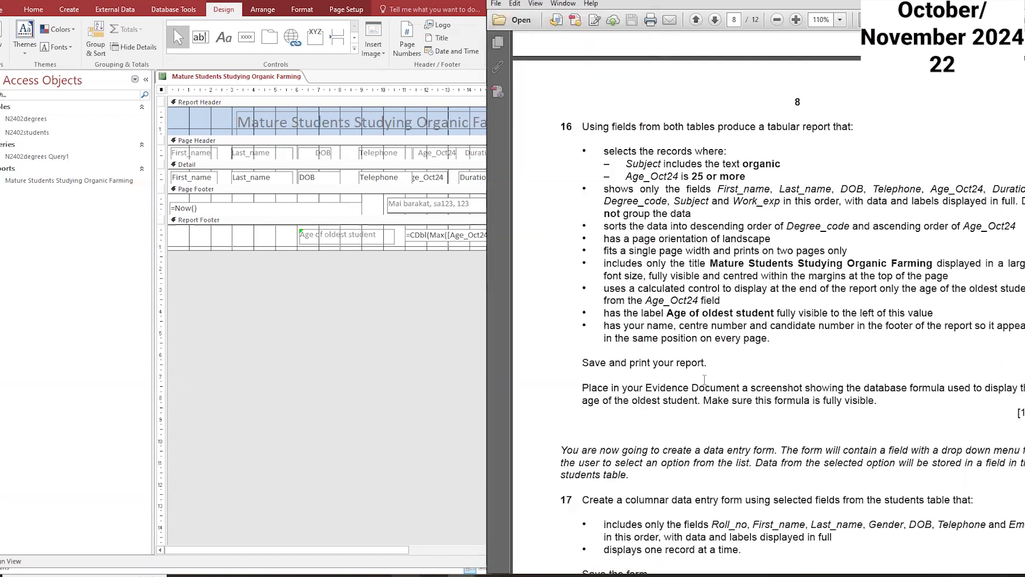
Step: Save the report and open it in Report view
{"action": "right_click", "coordinate": [291, 78]}
{"action": "left_click", "coordinate": [309, 83]}
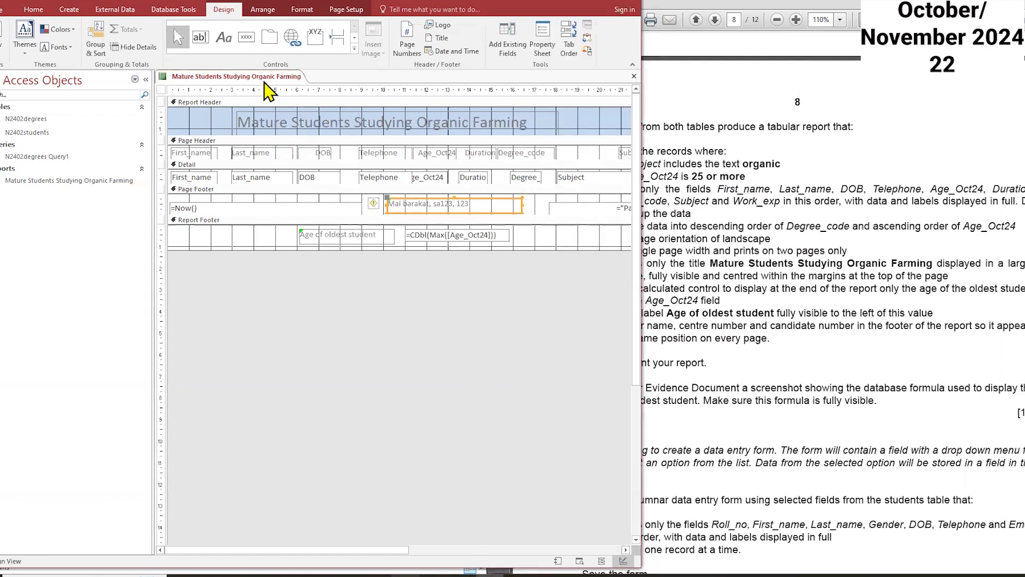
{"action": "double_click", "coordinate": [99, 181]}
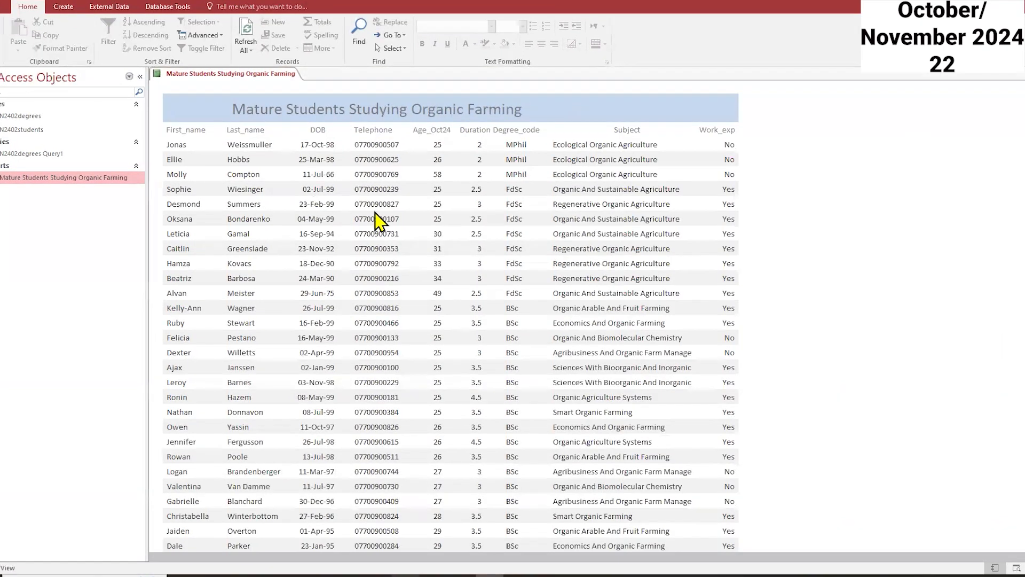
Step: Scroll through the report to check the records, oldest-age total and footer
{"action": "scroll", "coordinate": [563, 272], "scroll_direction": "down", "scroll_amount": 5}
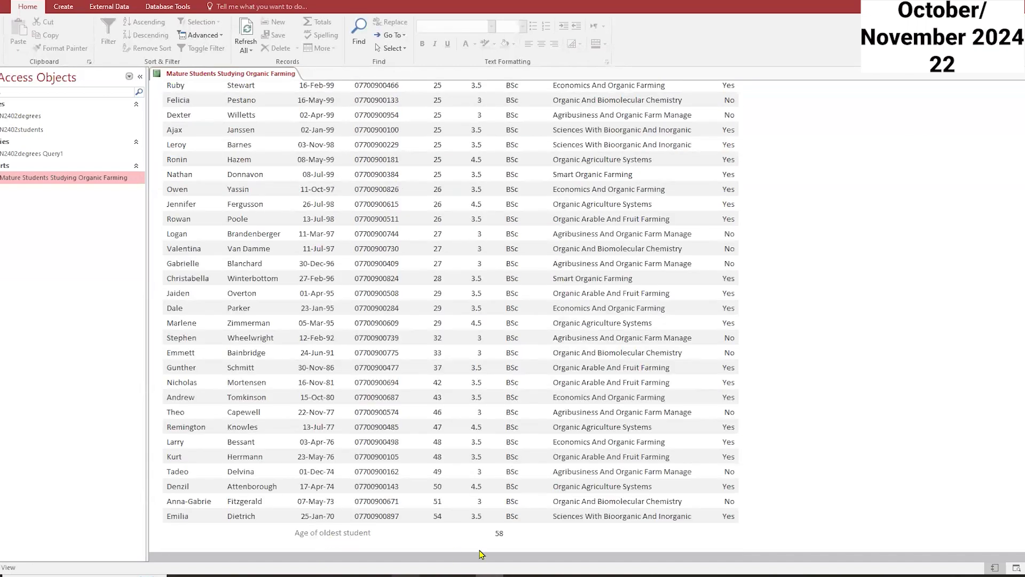
{"action": "scroll", "coordinate": [498, 536], "scroll_direction": "up", "scroll_amount": 2}
{"action": "scroll", "coordinate": [499, 540], "scroll_direction": "up", "scroll_amount": 3}
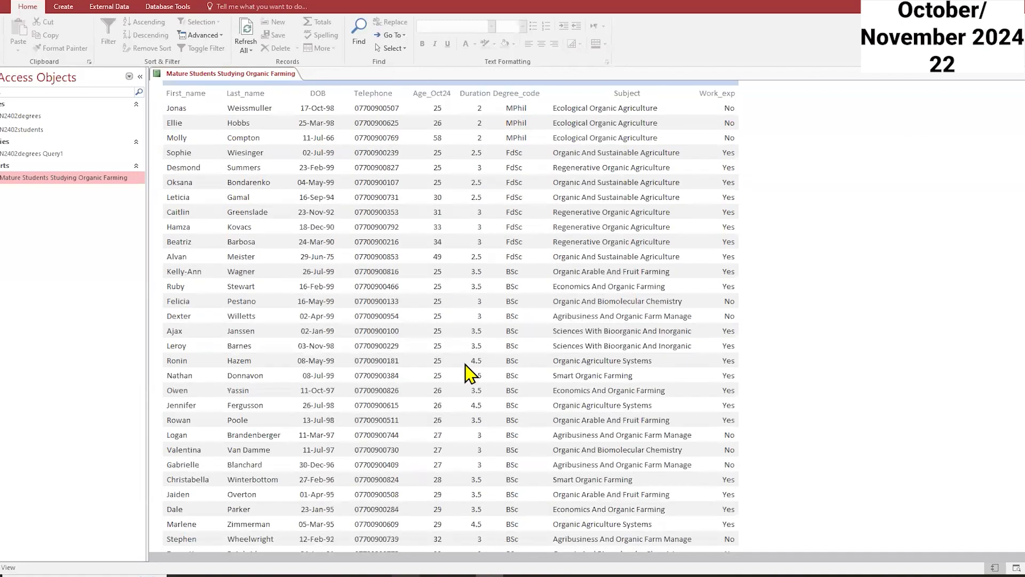
{"action": "scroll", "coordinate": [491, 515], "scroll_direction": "down", "scroll_amount": 5}
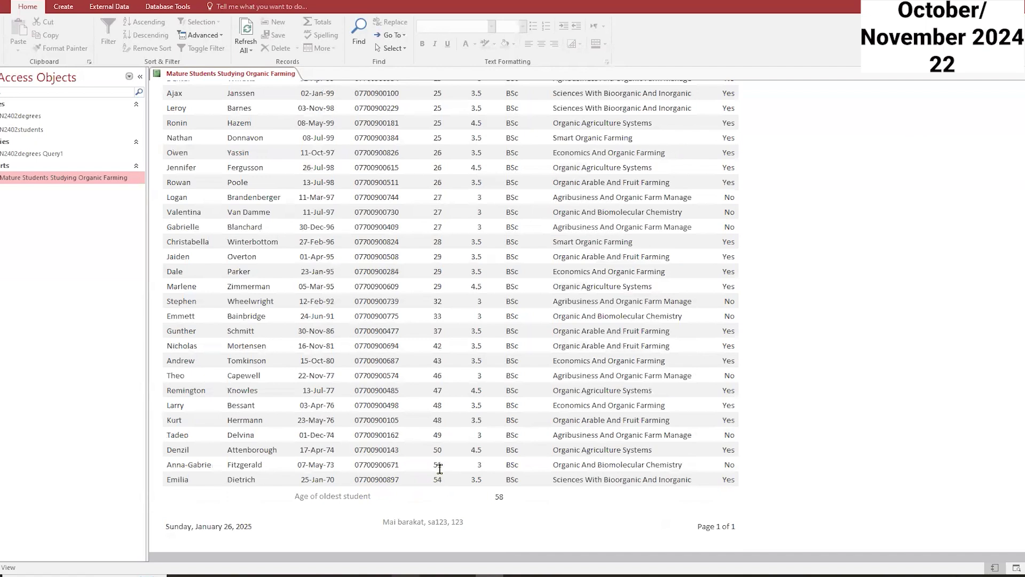
{"action": "scroll", "coordinate": [440, 258], "scroll_direction": "up", "scroll_amount": 3}
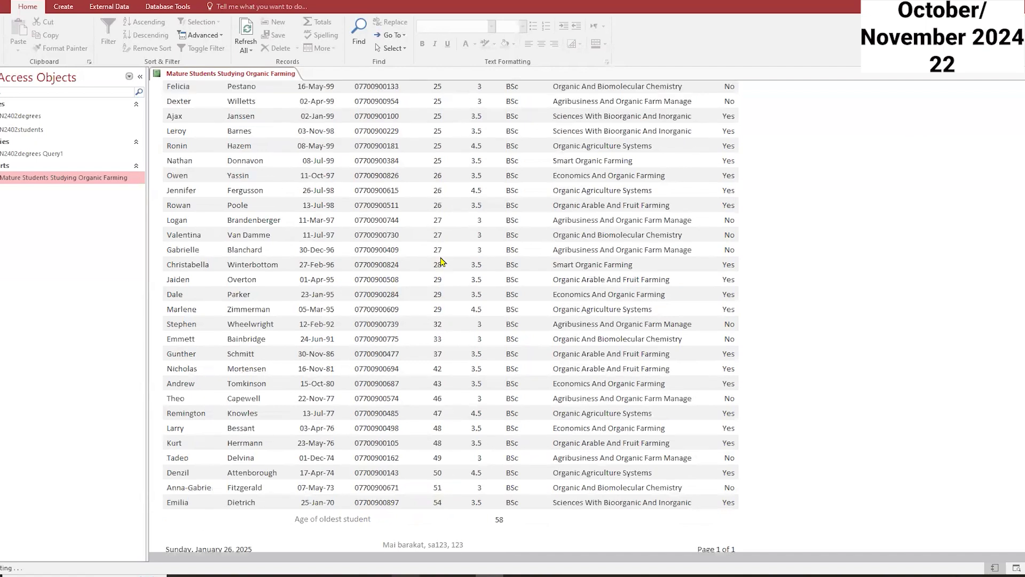
{"action": "scroll", "coordinate": [440, 256], "scroll_direction": "up", "scroll_amount": 2}
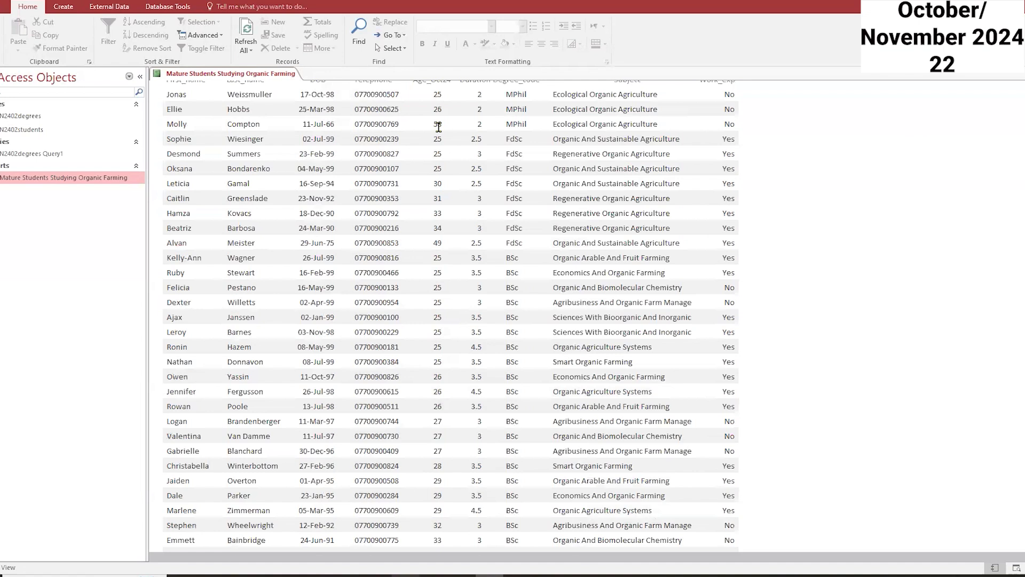
{"action": "left_click", "coordinate": [439, 126]}
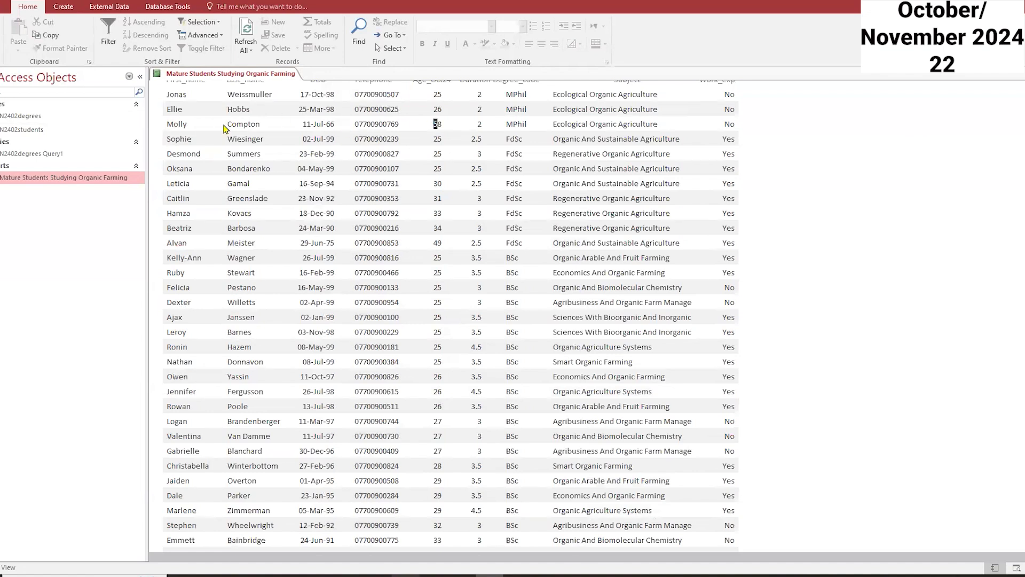
{"action": "scroll", "coordinate": [214, 141], "scroll_direction": "up", "scroll_amount": 1}
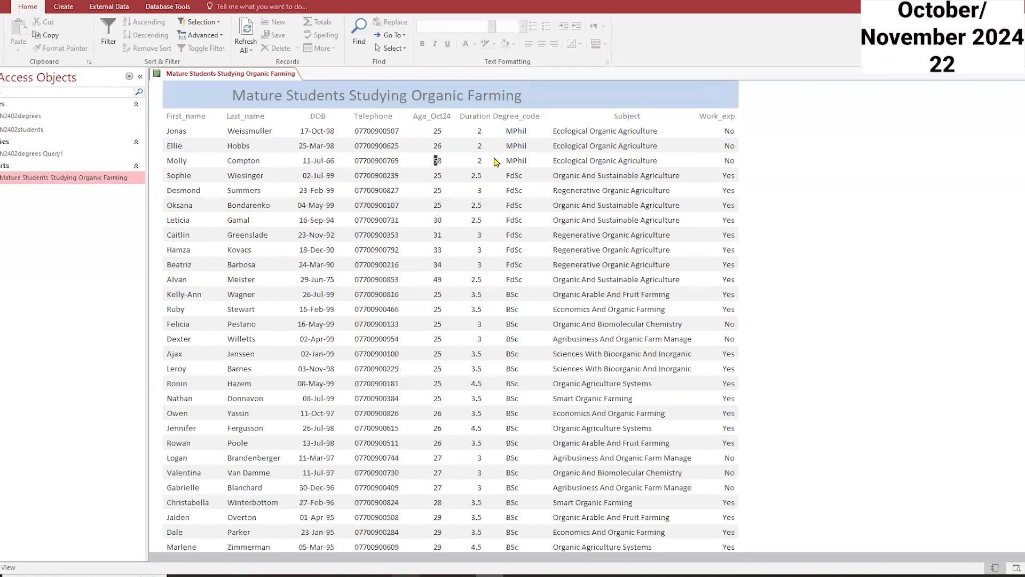
{"action": "scroll", "coordinate": [459, 223], "scroll_direction": "down", "scroll_amount": 1}
{"action": "scroll", "coordinate": [459, 223], "scroll_direction": "down", "scroll_amount": 2}
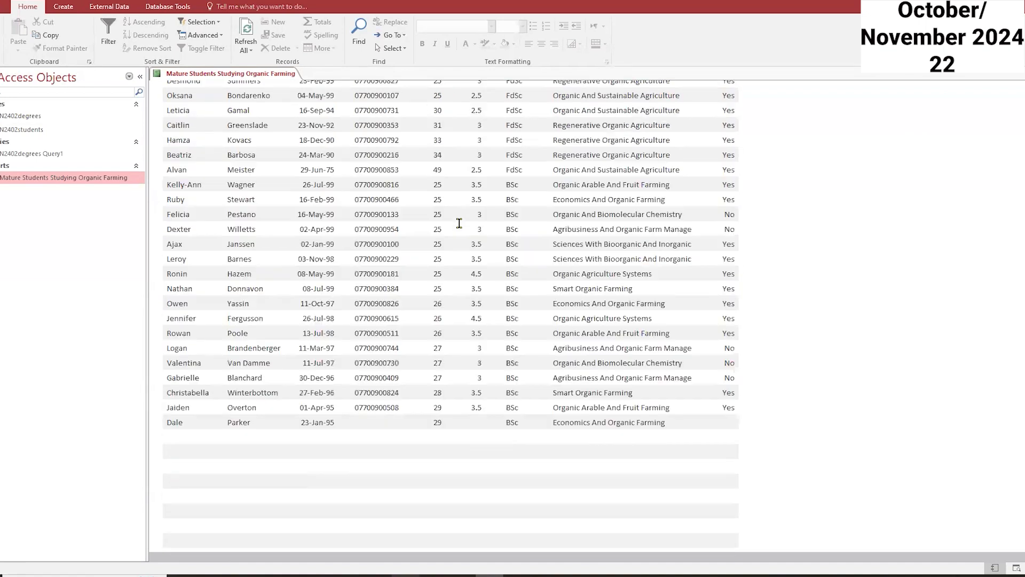
Step: In Design view, select the footer label and calculated control together and move them left
{"action": "right_click", "coordinate": [269, 76]}
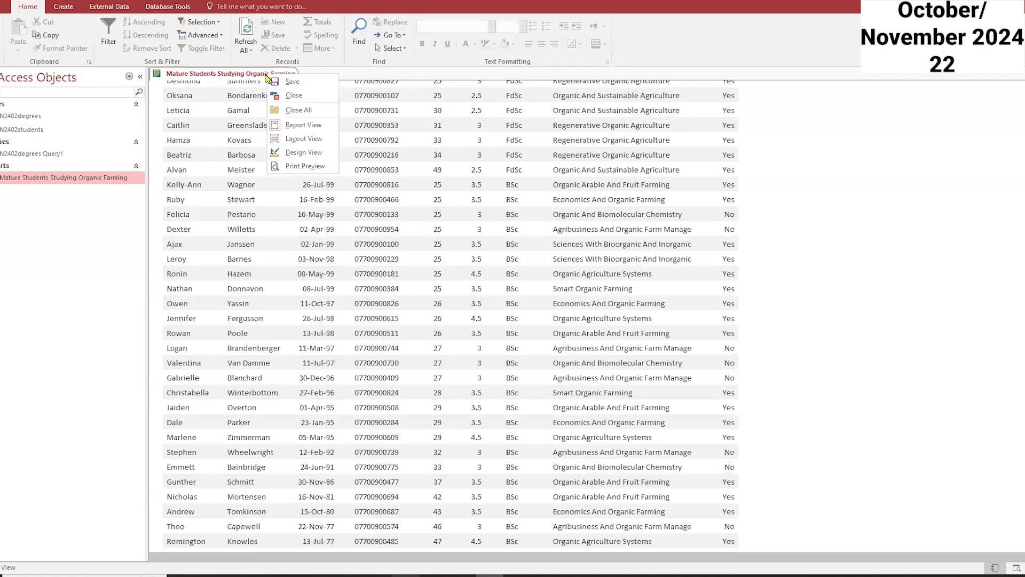
{"action": "left_click", "coordinate": [304, 152]}
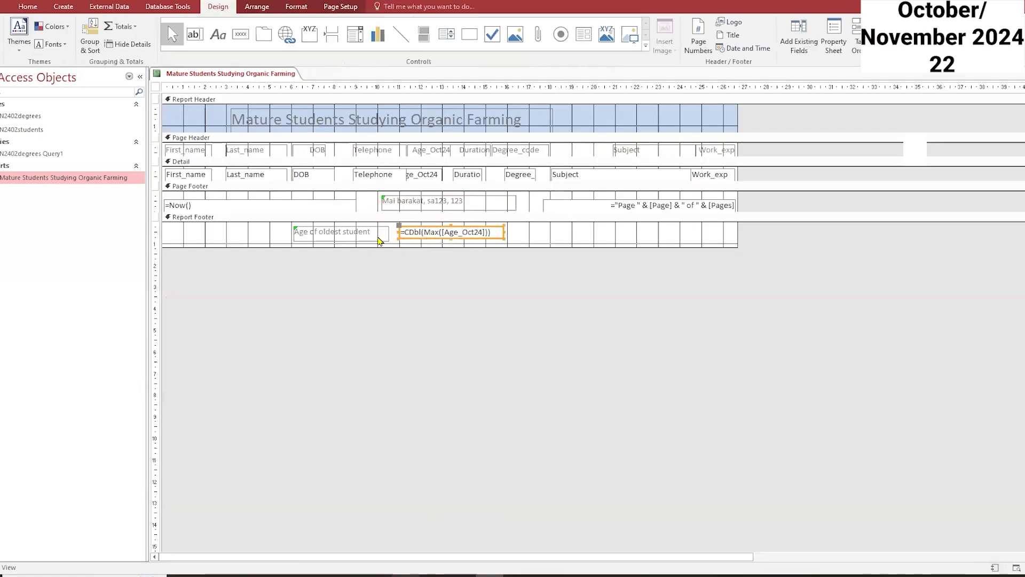
{"action": "left_click", "coordinate": [367, 236]}
{"action": "left_click_drag", "start_coordinate": [557, 235], "coordinate": [275, 236]}
{"action": "key", "text": "Left"}
{"action": "key", "text": "Left"}
{"action": "key", "text": "Left"}
{"action": "key", "text": "Left"}
{"action": "key", "text": "Left"}
{"action": "key", "text": "Left"}
{"action": "key", "text": "Left"}
{"action": "key", "text": "Left"}
{"action": "key", "text": "Left"}
{"action": "key", "text": "Left"}
{"action": "key", "text": "Left"}
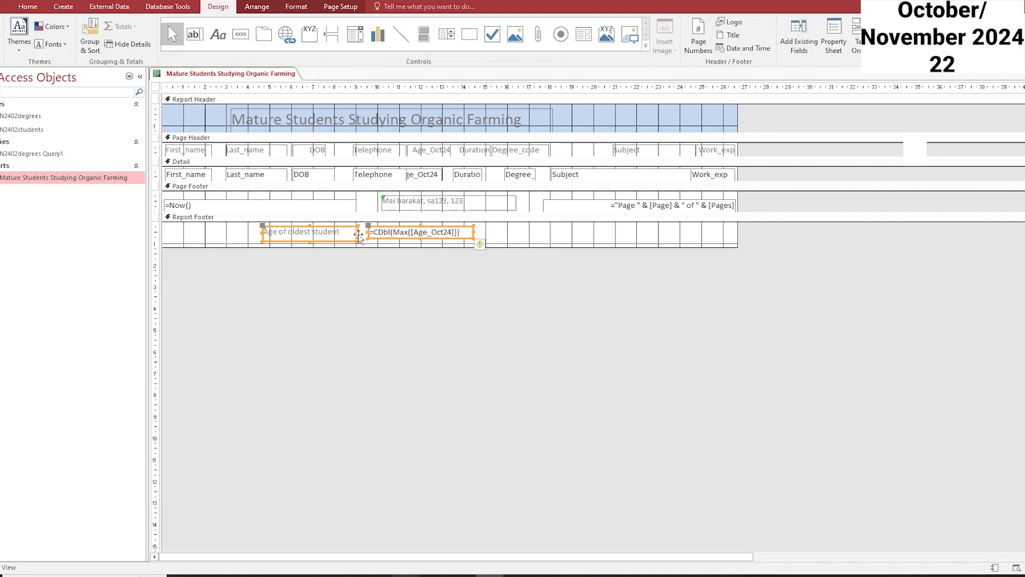
Step: Reposition the "Age of oldest student" label so it sits directly left of the calculated value
{"action": "left_click_drag", "start_coordinate": [356, 232], "coordinate": [344, 231]}
{"action": "left_click", "coordinate": [345, 235]}
{"action": "key", "text": "Right"}
{"action": "key", "text": "Right"}
{"action": "key", "text": "Right"}
{"action": "key", "text": "Right"}
{"action": "key", "text": "Right"}
{"action": "key", "text": "Right"}
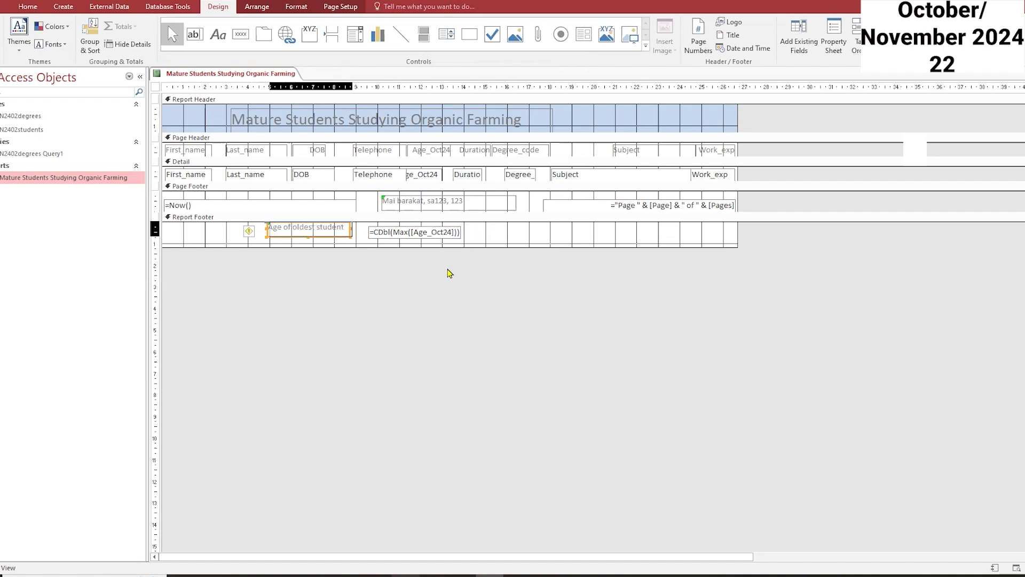
{"action": "key", "text": "Down"}
{"action": "key", "text": "Right"}
{"action": "key", "text": "Right"}
{"action": "key", "text": "Right"}
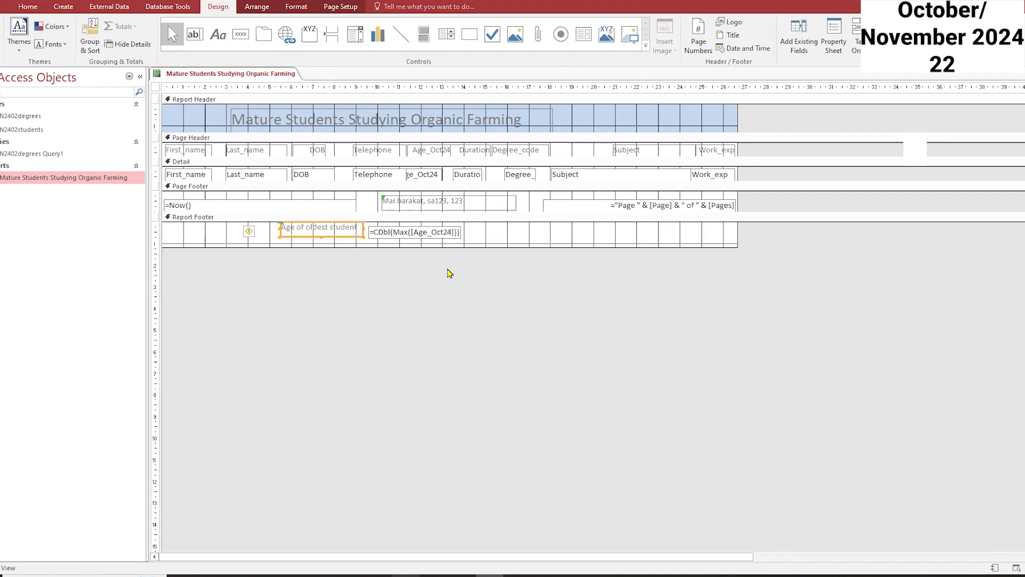
Step: Preview the report's footer in Report view and return to Design view
{"action": "double_click", "coordinate": [120, 176]}
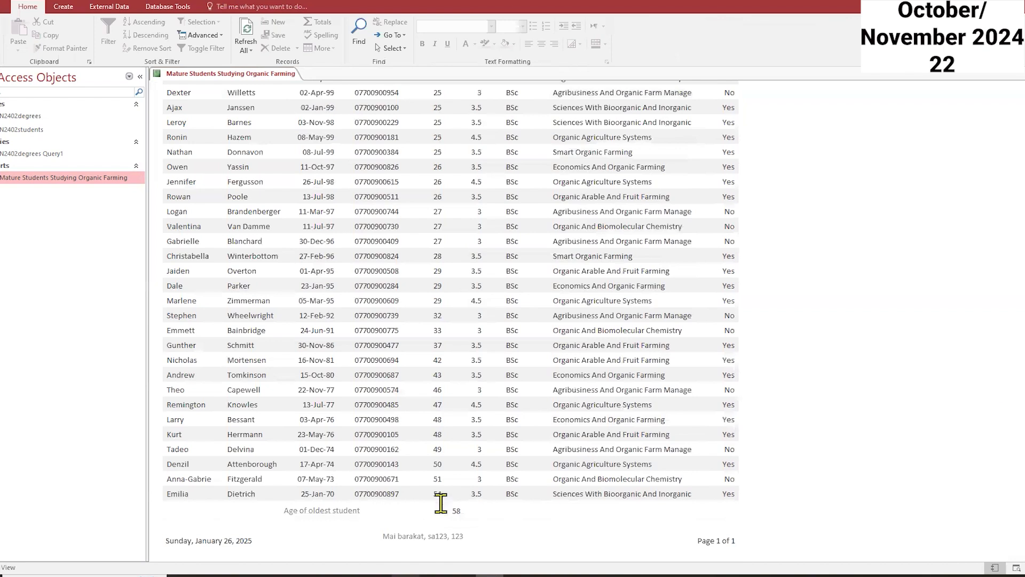
{"action": "right_click", "coordinate": [288, 74]}
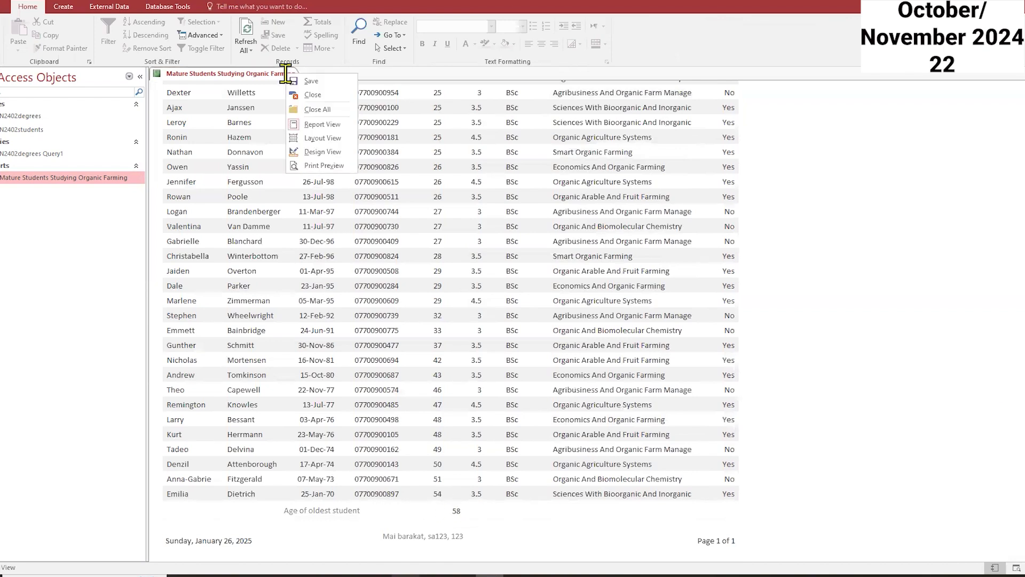
{"action": "left_click", "coordinate": [331, 152]}
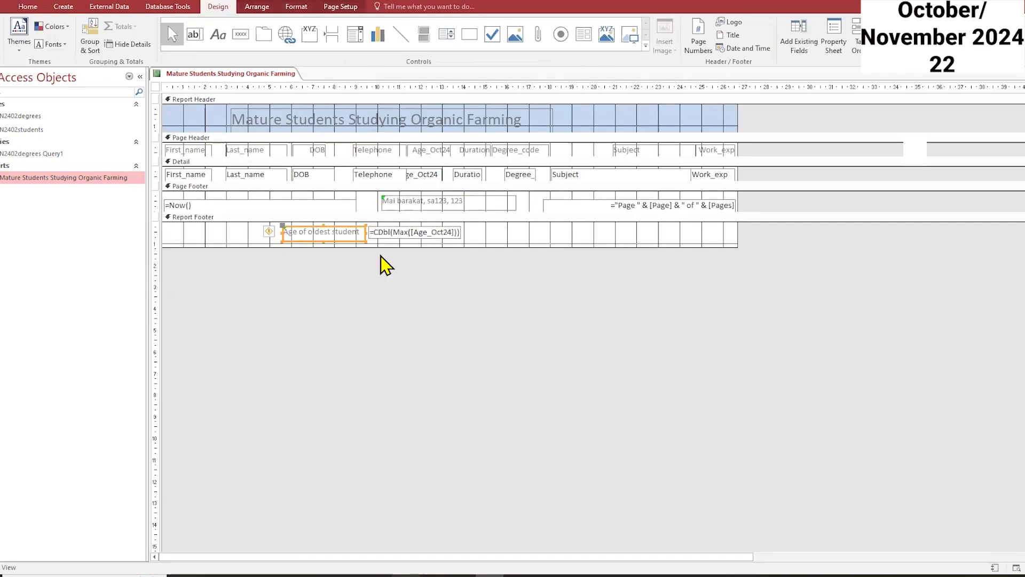
Step: Adjust the label and calculated control sizes in the report footer, then open the report
{"action": "left_click_drag", "start_coordinate": [342, 244], "coordinate": [308, 242]}
{"action": "left_click", "coordinate": [392, 241]}
{"action": "left_click_drag", "start_coordinate": [392, 241], "coordinate": [366, 241]}
{"action": "double_click", "coordinate": [112, 181]}
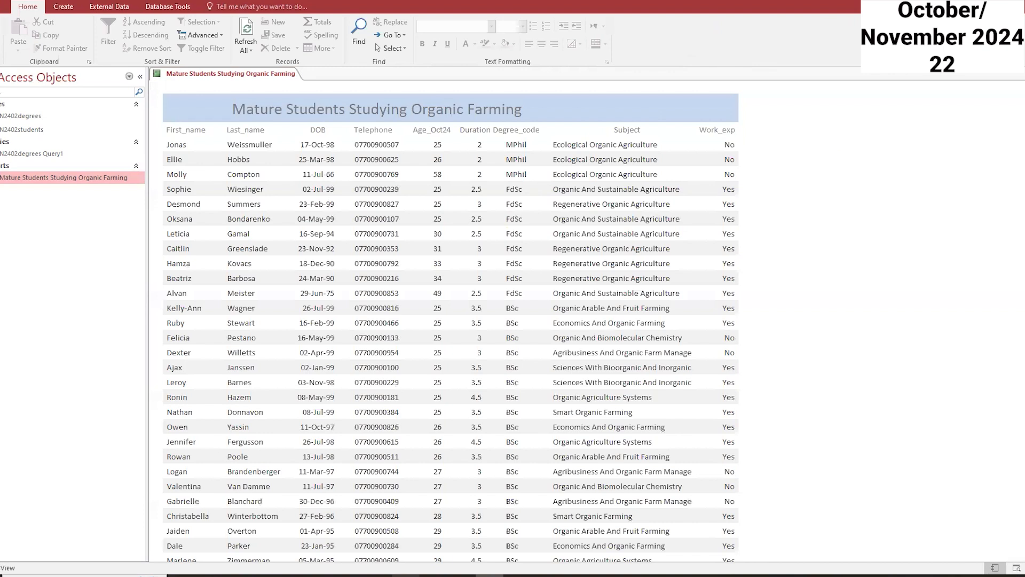
Step: Switch the report to Layout view and nudge the Subject column slightly to the right
{"action": "scroll", "coordinate": [451, 320], "scroll_direction": "down", "scroll_amount": 5}
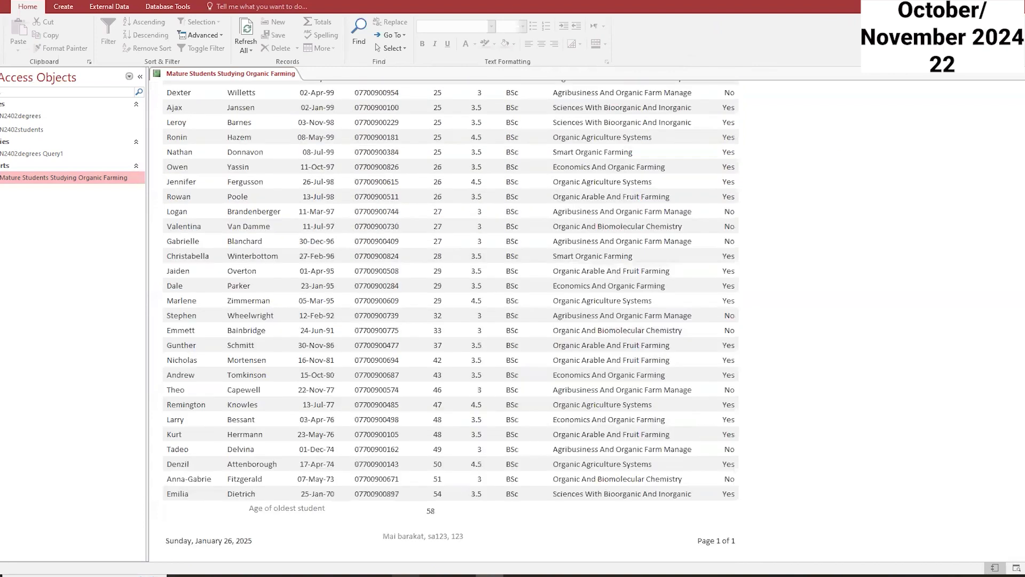
{"action": "scroll", "coordinate": [451, 321], "scroll_direction": "up", "scroll_amount": 1}
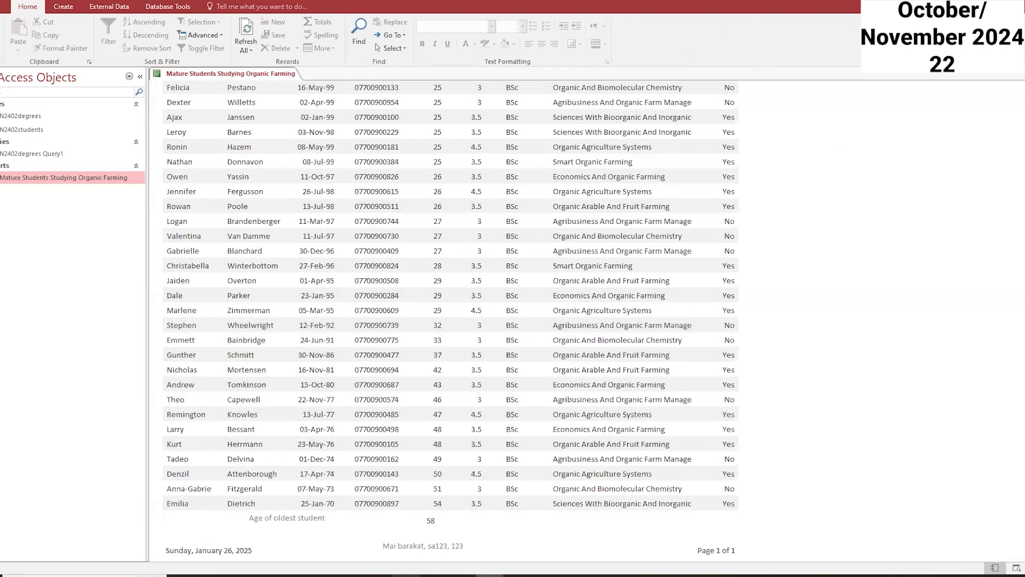
{"action": "scroll", "coordinate": [451, 320], "scroll_direction": "up", "scroll_amount": 5}
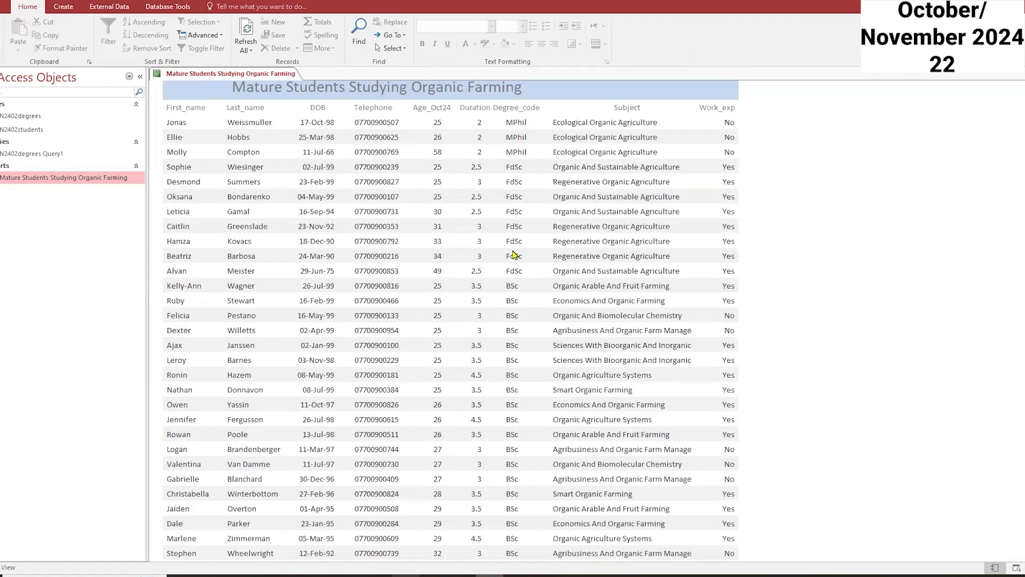
{"action": "right_click", "coordinate": [284, 74]}
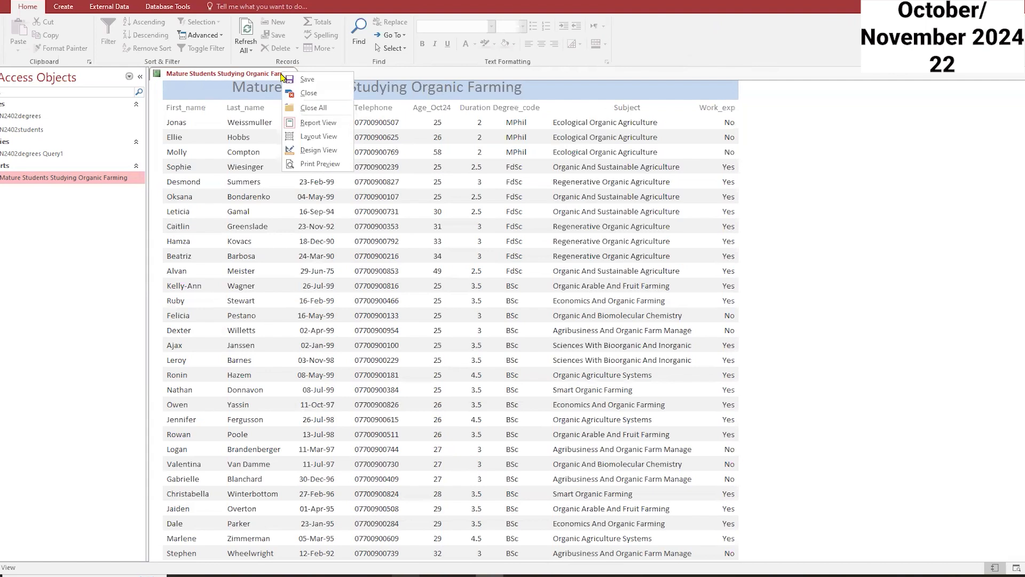
{"action": "left_click", "coordinate": [328, 138]}
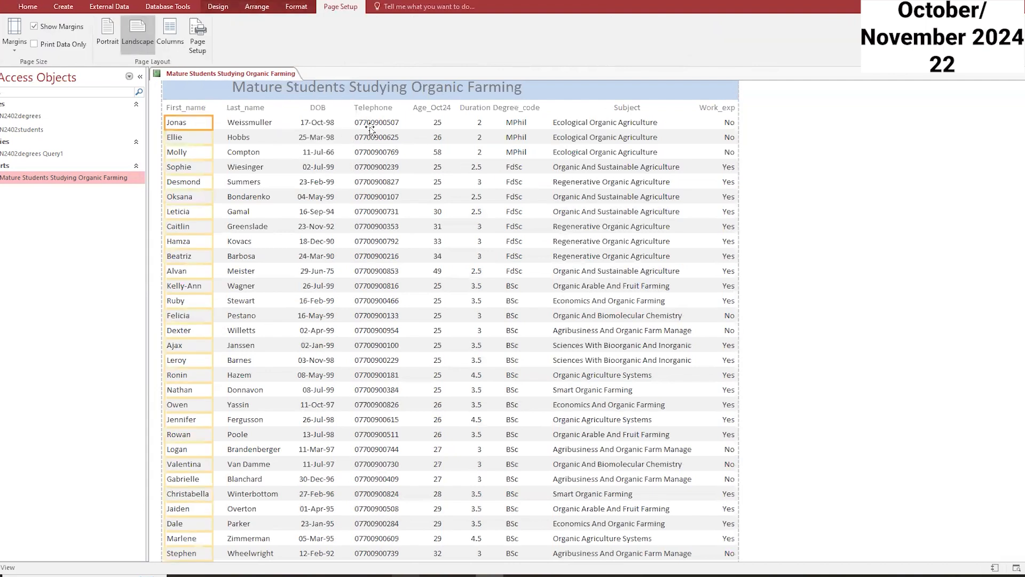
{"action": "right_click", "coordinate": [234, 76]}
{"action": "left_click", "coordinate": [280, 137]}
{"action": "left_click", "coordinate": [516, 155]}
{"action": "left_click_drag", "start_coordinate": [535, 168], "coordinate": [539, 168]}
{"action": "left_click", "coordinate": [591, 168]}
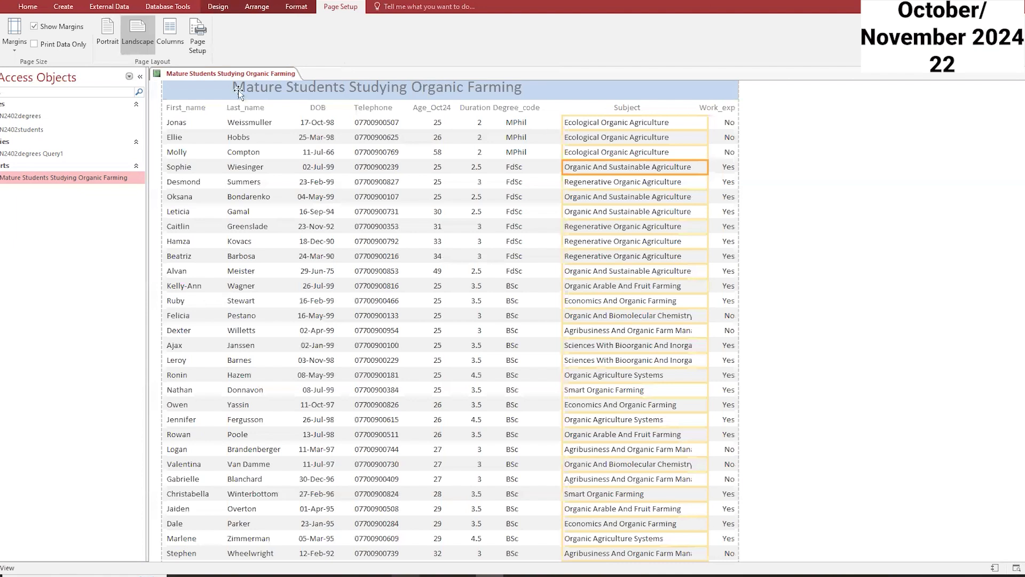
{"action": "left_click", "coordinate": [115, 178]}
{"action": "left_click", "coordinate": [165, 126]}
Step: Save and close the report, then reopen it in Report view and scroll to its footer
{"action": "right_click", "coordinate": [271, 74]}
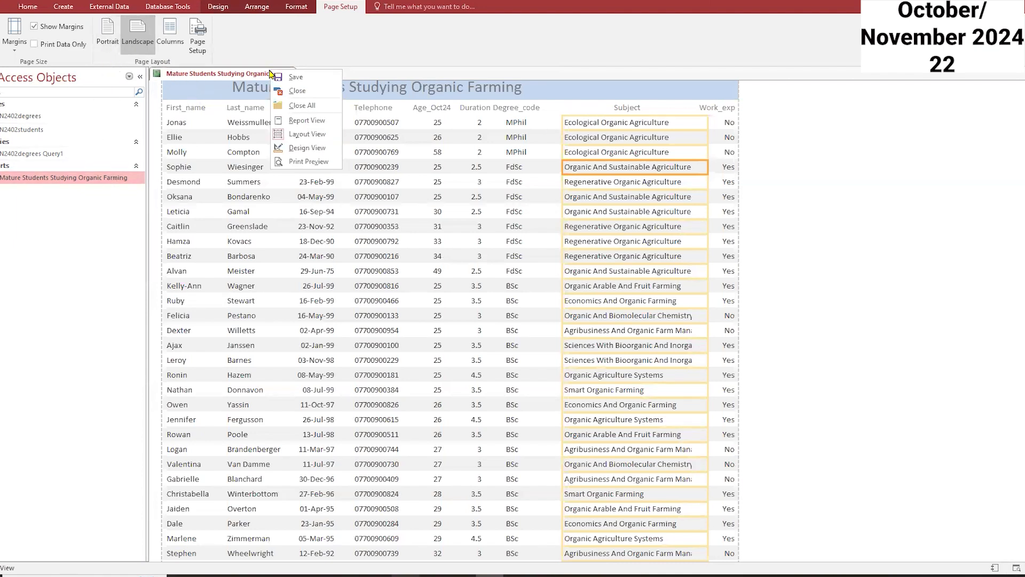
{"action": "left_click", "coordinate": [295, 78]}
{"action": "right_click", "coordinate": [275, 74]}
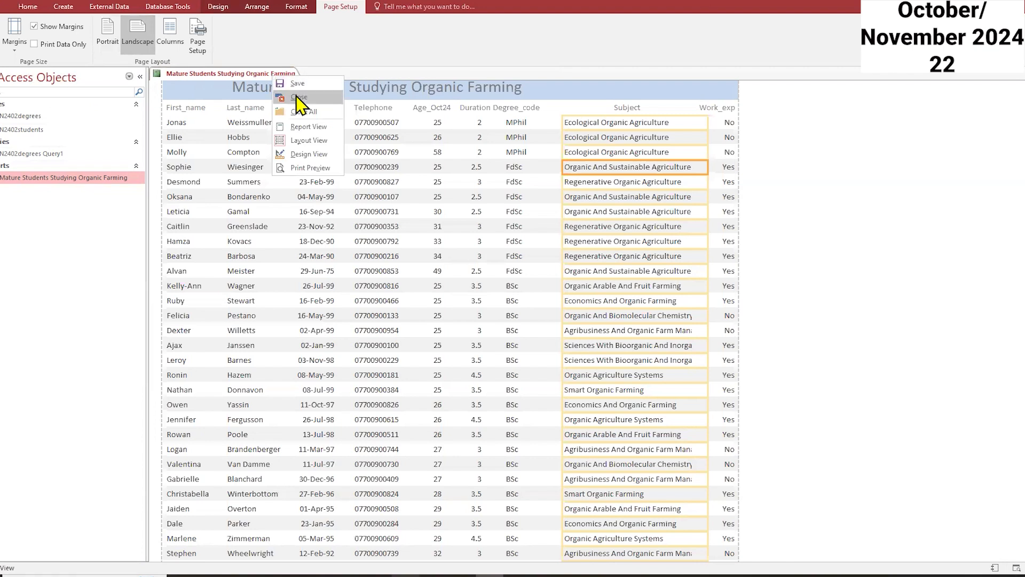
{"action": "left_click", "coordinate": [296, 90]}
{"action": "double_click", "coordinate": [129, 180]}
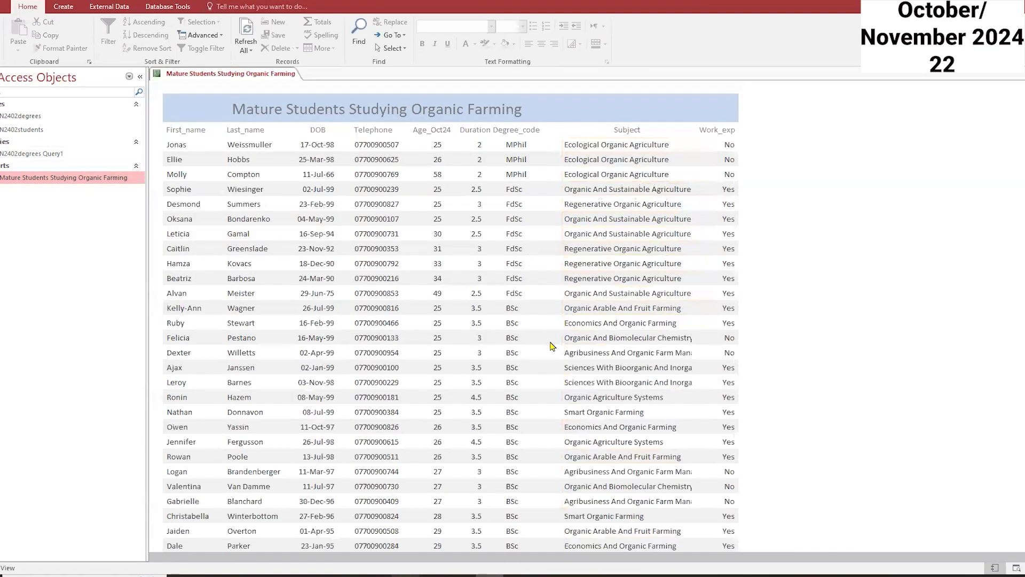
{"action": "scroll", "coordinate": [552, 346], "scroll_direction": "down", "scroll_amount": 6}
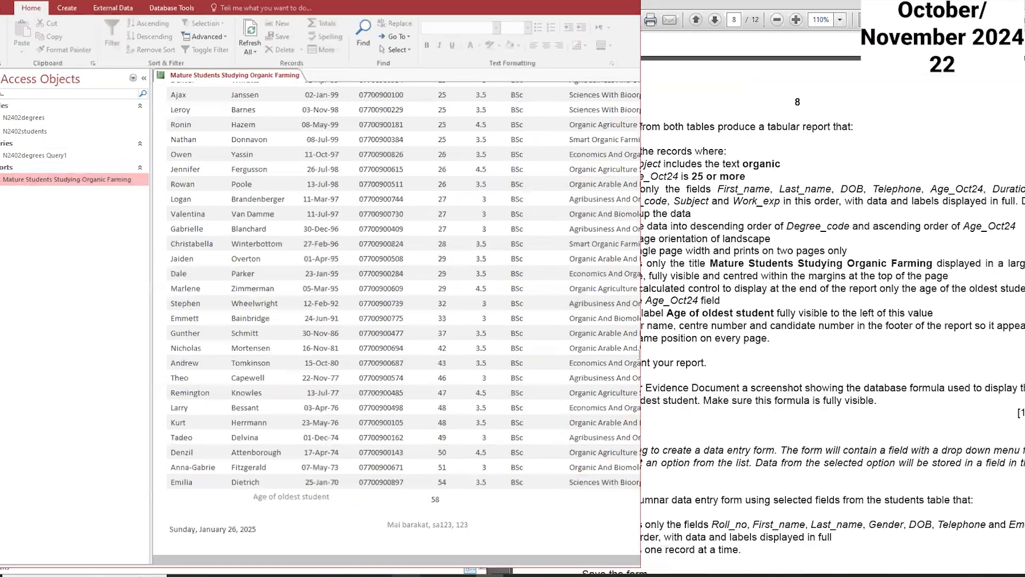
Step: Open the report in Design view and capture a screenshot of the footer formula with Snipping Tool
{"action": "left_click", "coordinate": [759, 406]}
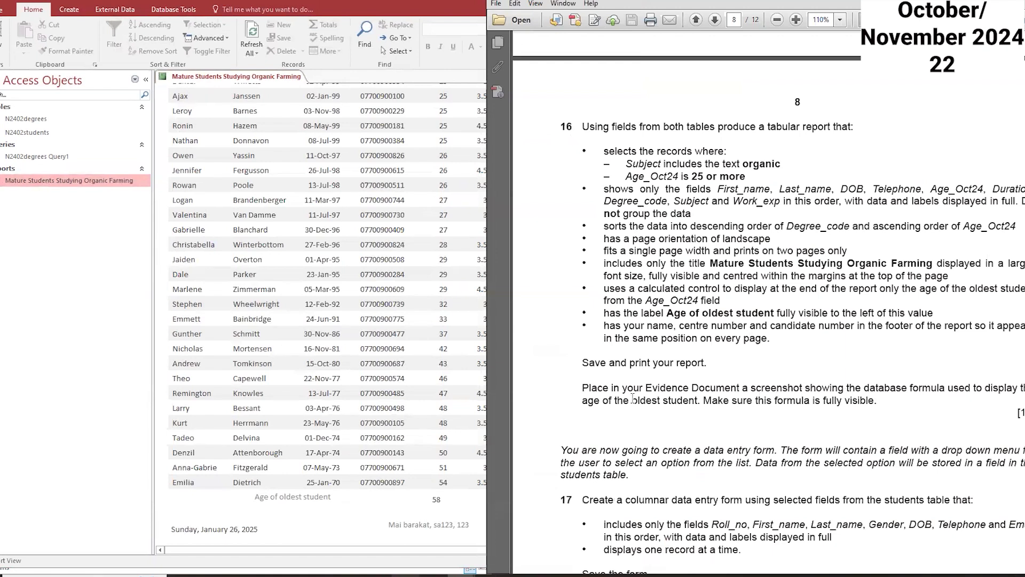
{"action": "right_click", "coordinate": [208, 76]}
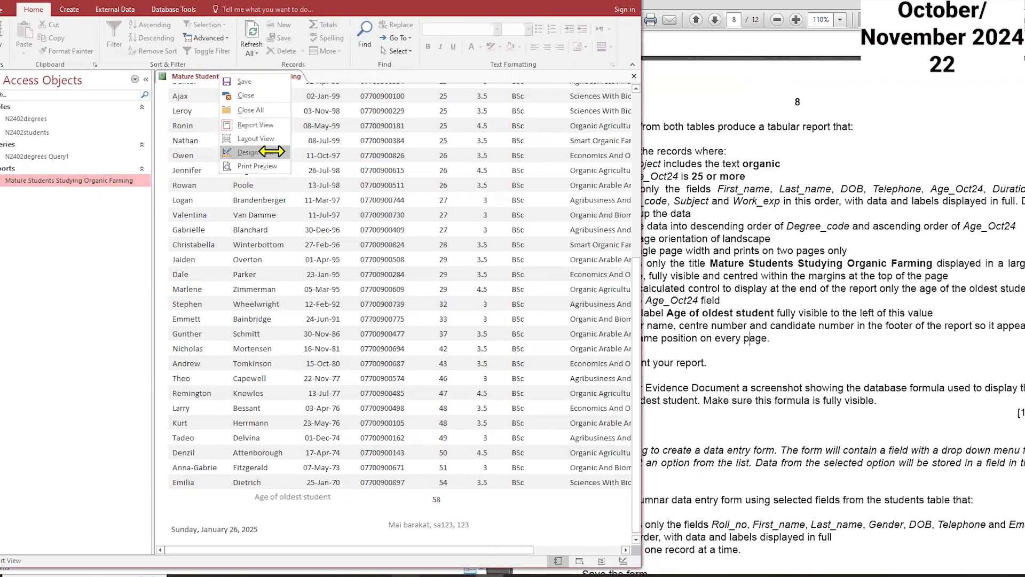
{"action": "left_click", "coordinate": [248, 152]}
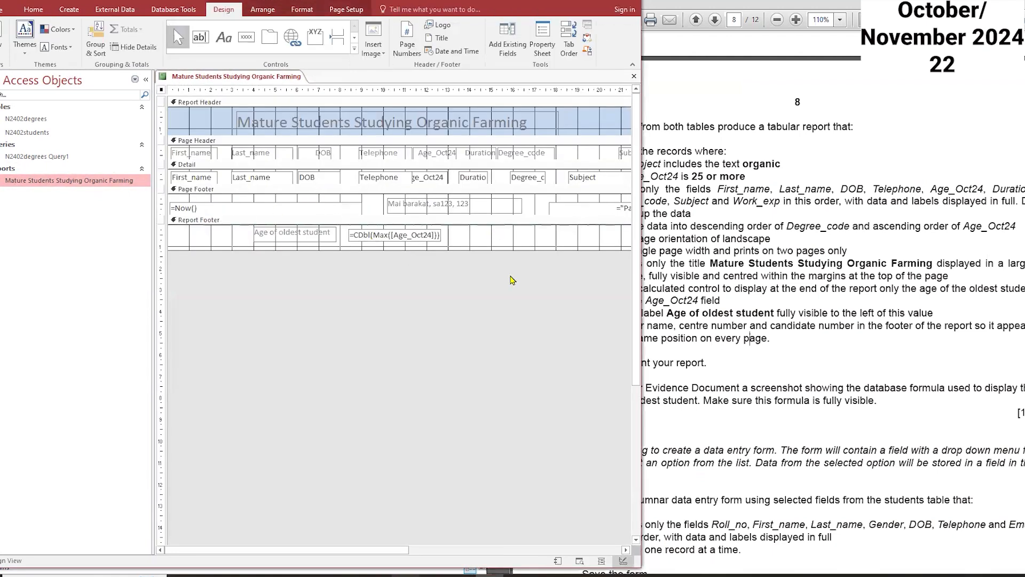
{"action": "left_click", "coordinate": [556, 567]}
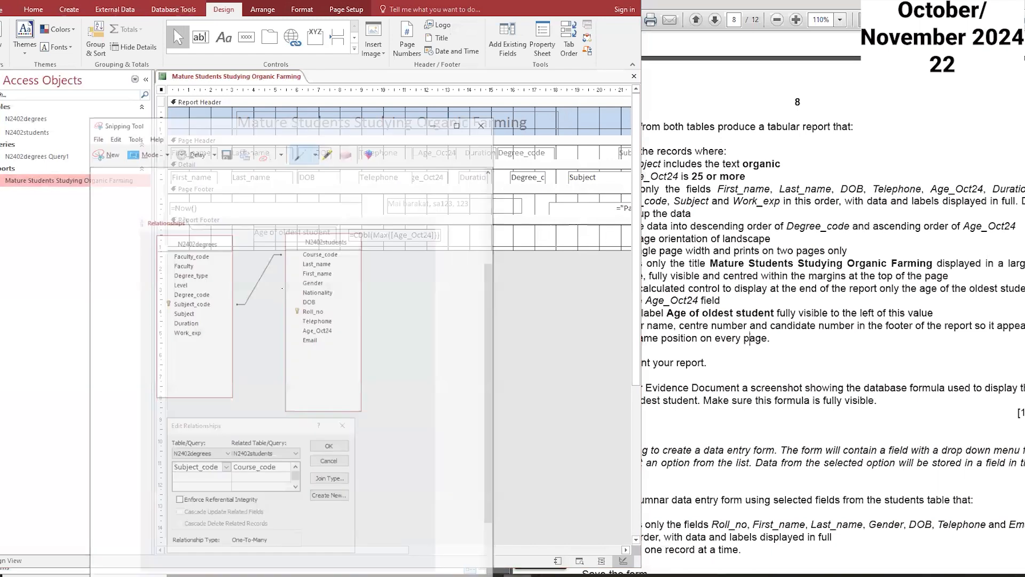
{"action": "key", "text": "ctrl+n"}
{"action": "left_click_drag", "start_coordinate": [211, 107], "coordinate": [595, 247]}
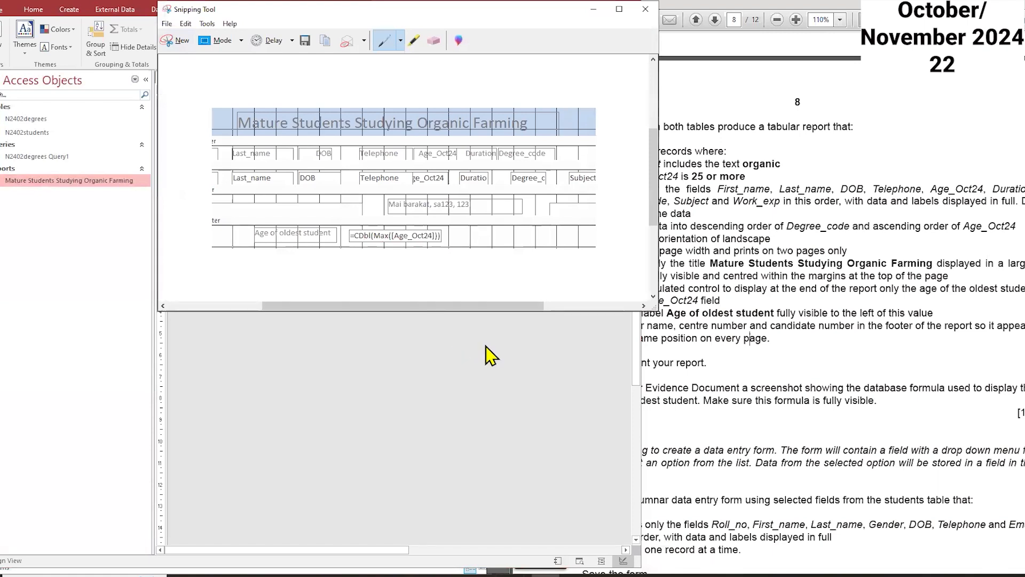
{"action": "left_click_drag", "start_coordinate": [362, 13], "coordinate": [371, 87]}
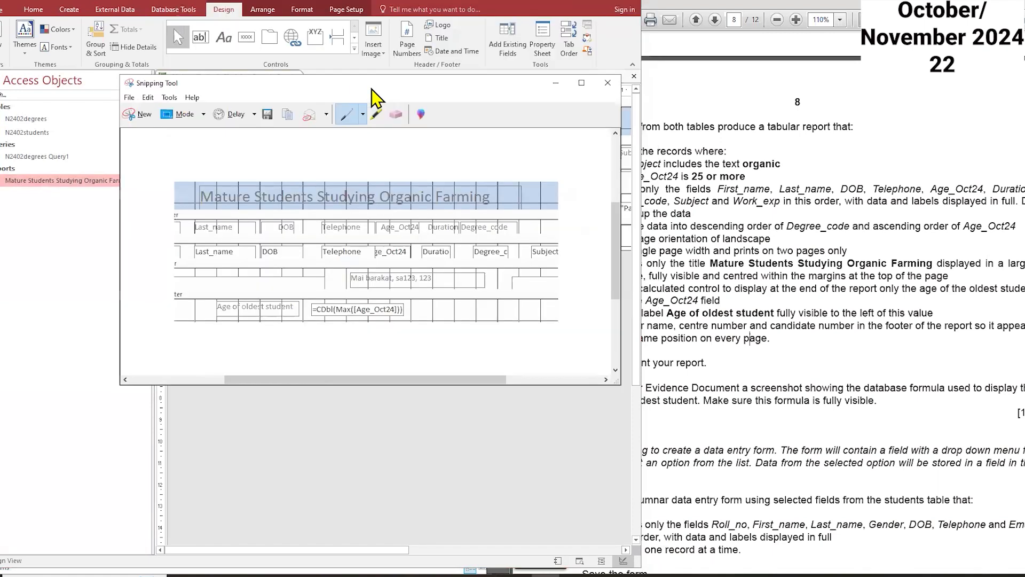
{"action": "left_click", "coordinate": [555, 83]}
Step: Close all open database objects and read task 17's data entry form requirements in the question paper
{"action": "right_click", "coordinate": [229, 78]}
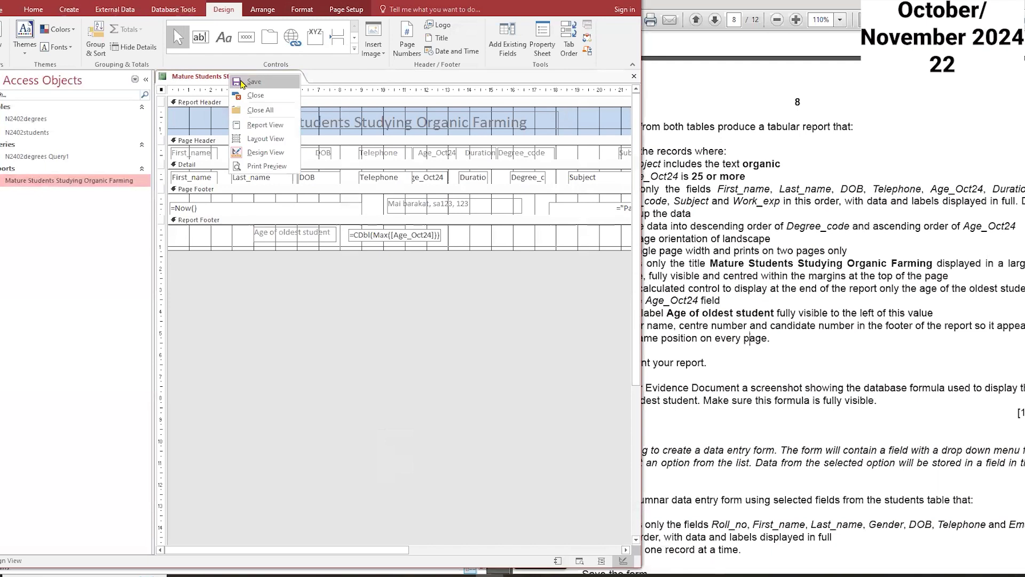
{"action": "left_click", "coordinate": [289, 104]}
{"action": "left_click", "coordinate": [704, 360]}
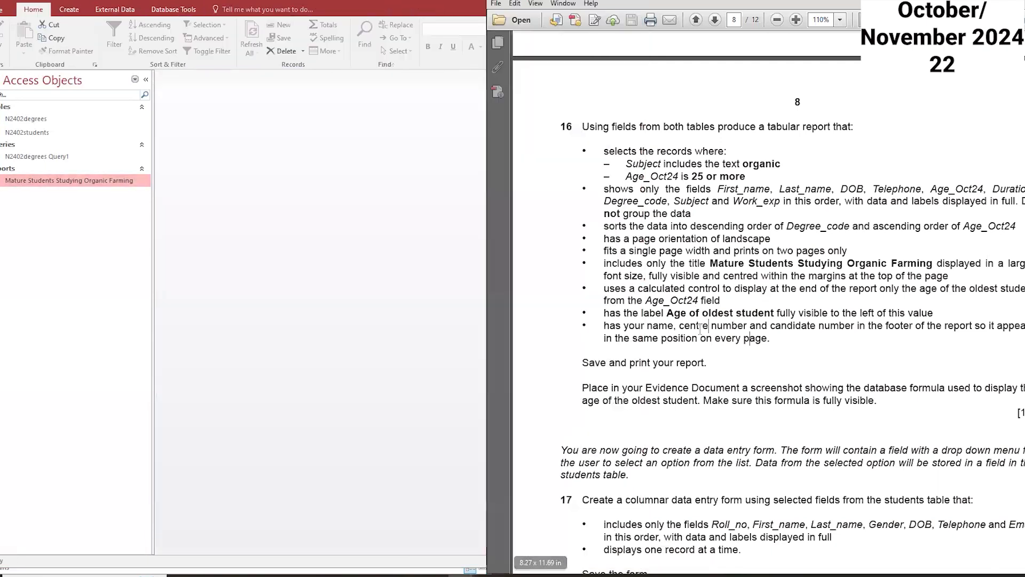
{"action": "scroll", "coordinate": [704, 360], "scroll_direction": "down", "scroll_amount": 3}
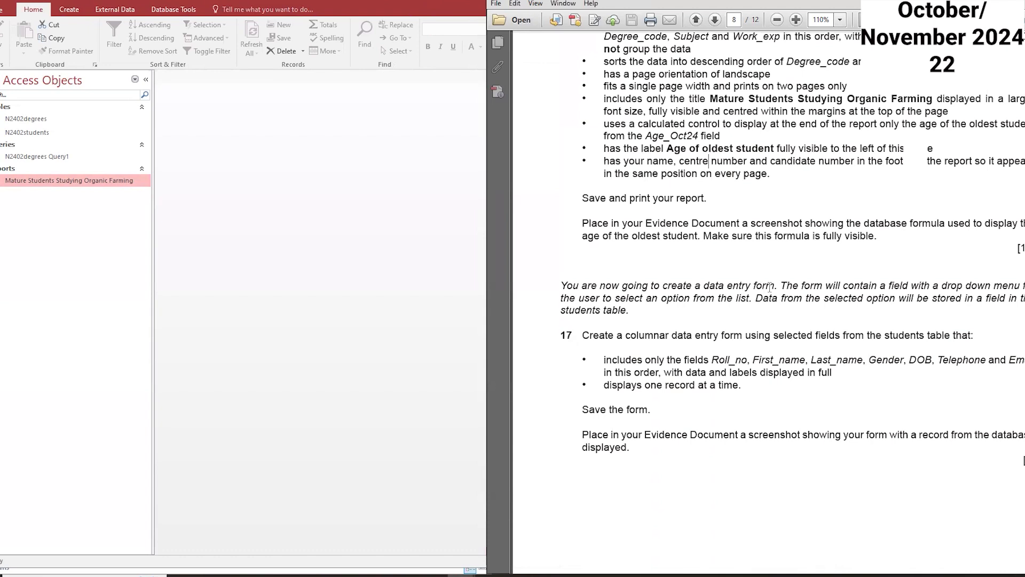
{"action": "left_click_drag", "start_coordinate": [751, 286], "coordinate": [767, 286]}
{"action": "mouse_move", "coordinate": [365, 169]}
{"action": "left_mouse_down"}
{"action": "mouse_move", "coordinate": [347, 181]}
{"action": "mouse_move", "coordinate": [387, 166]}
{"action": "mouse_move", "coordinate": [423, 179]}
{"action": "mouse_move", "coordinate": [346, 185]}
{"action": "left_mouse_up"}
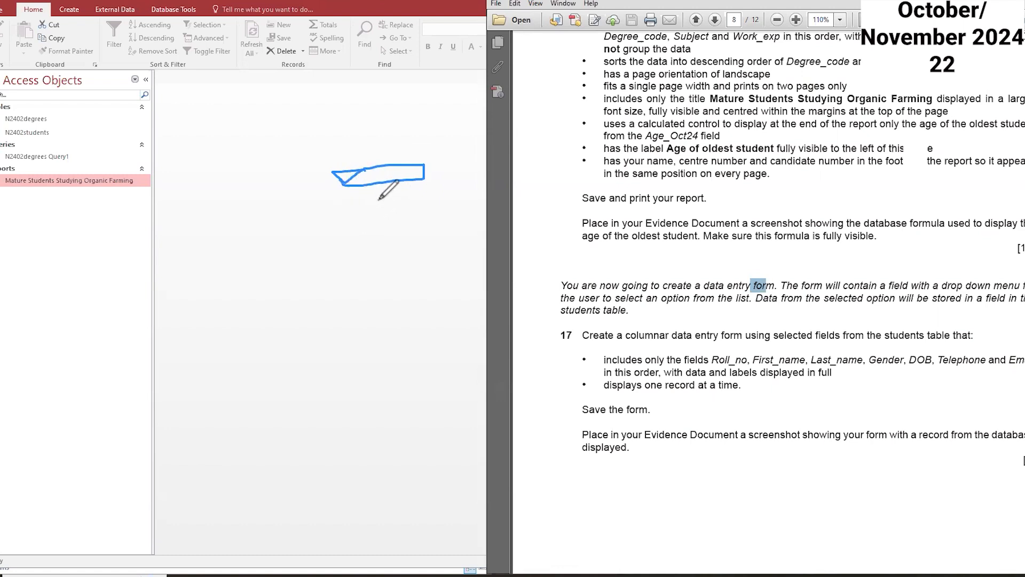
{"action": "mouse_move", "coordinate": [343, 184]}
{"action": "left_mouse_down"}
{"action": "mouse_move", "coordinate": [361, 271]}
{"action": "mouse_move", "coordinate": [429, 179]}
{"action": "left_mouse_up"}
{"action": "mouse_move", "coordinate": [382, 245]}
{"action": "left_mouse_down"}
{"action": "mouse_move", "coordinate": [368, 253]}
{"action": "mouse_move", "coordinate": [409, 250]}
{"action": "mouse_move", "coordinate": [223, 247]}
{"action": "mouse_move", "coordinate": [296, 277]}
{"action": "mouse_move", "coordinate": [321, 271]}
{"action": "left_mouse_up"}
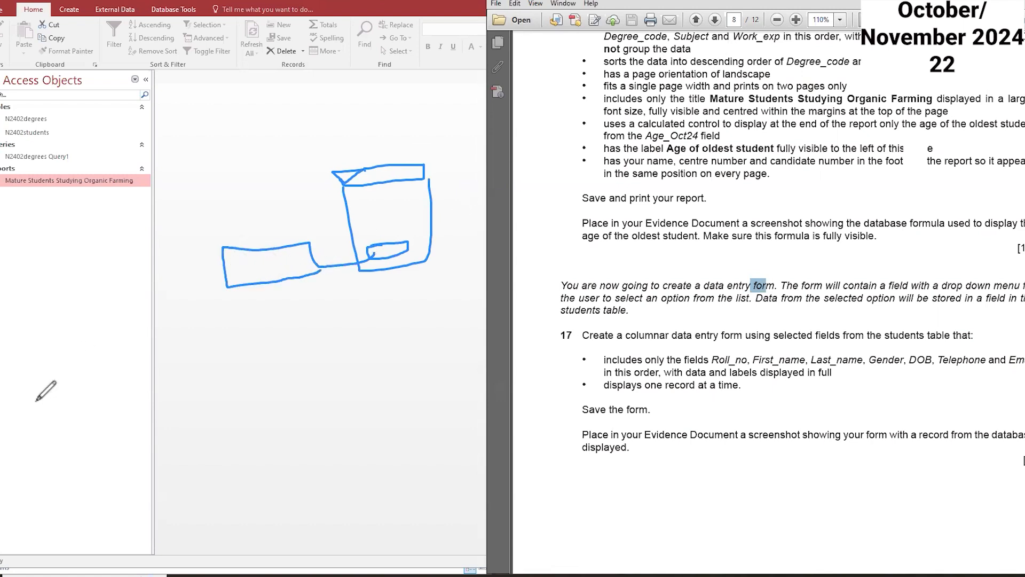
{"action": "key", "text": "ctrl+shift+7"}
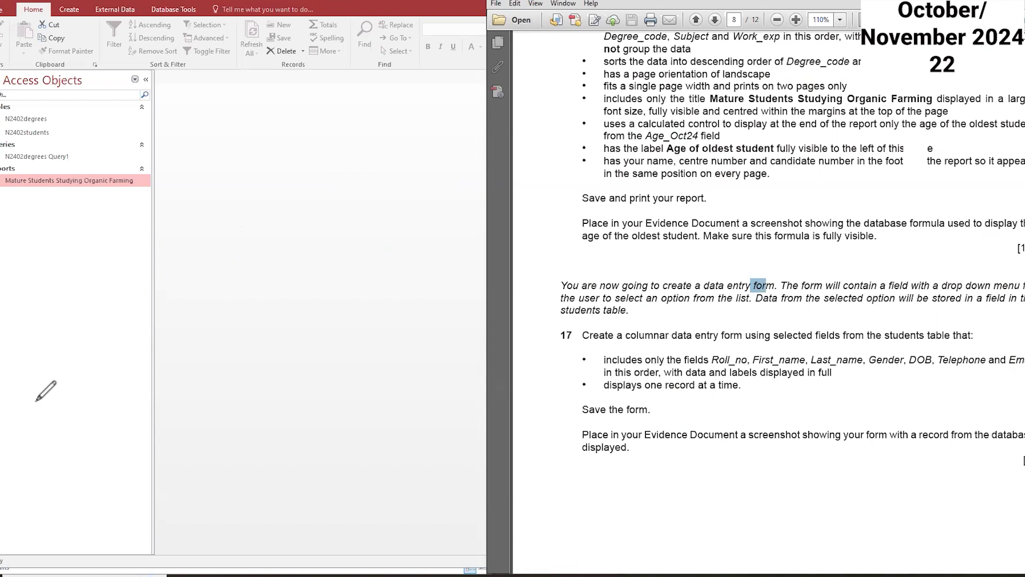
{"action": "scroll", "coordinate": [596, 341], "scroll_direction": "down", "scroll_amount": 1}
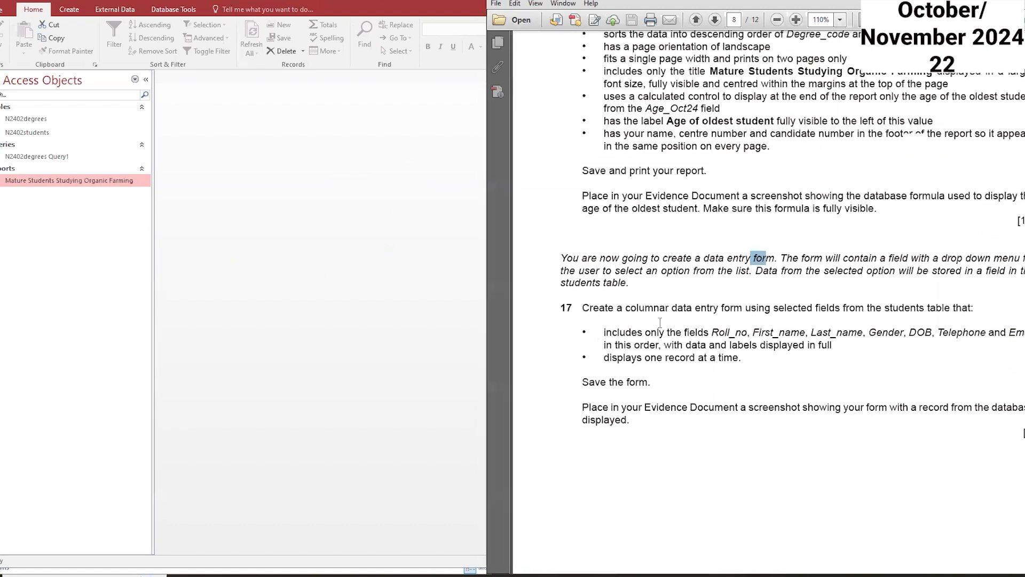
{"action": "scroll", "coordinate": [660, 323], "scroll_direction": "down", "scroll_amount": 1}
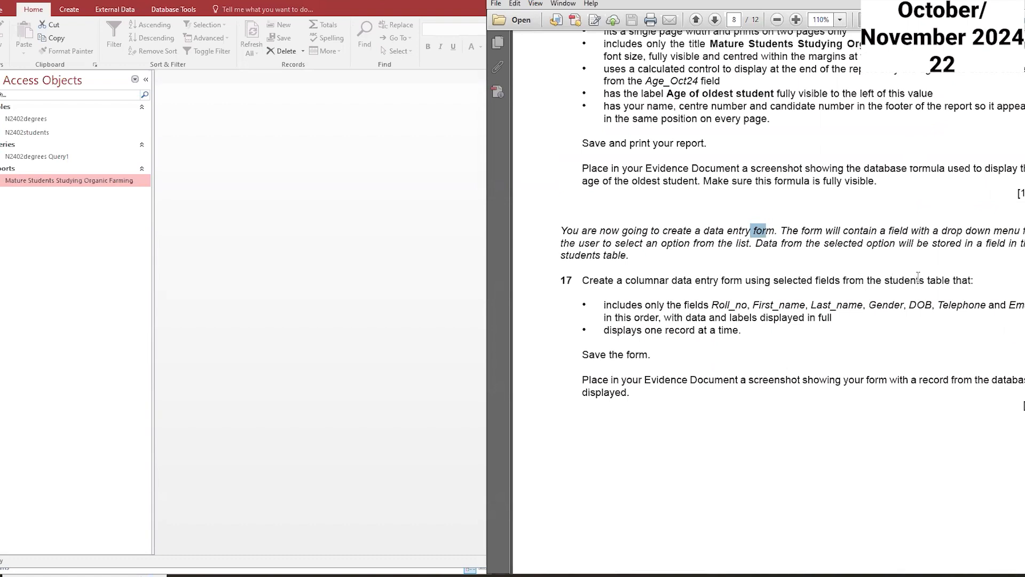
{"action": "left_click_drag", "start_coordinate": [951, 280], "coordinate": [887, 280]}
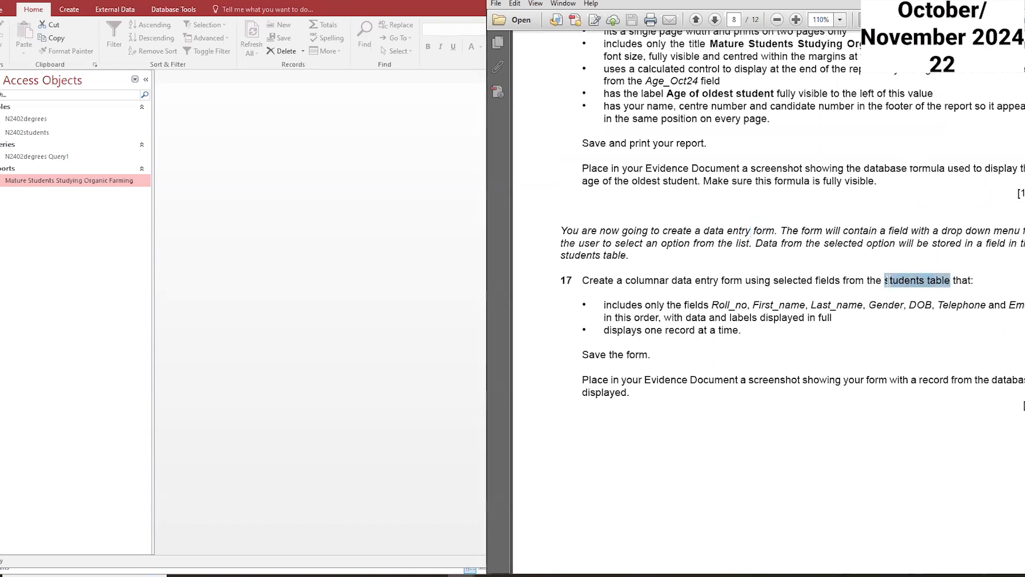
Step: Start the Form Wizard and choose the N2402students table as its source
{"action": "left_click", "coordinate": [71, 12]}
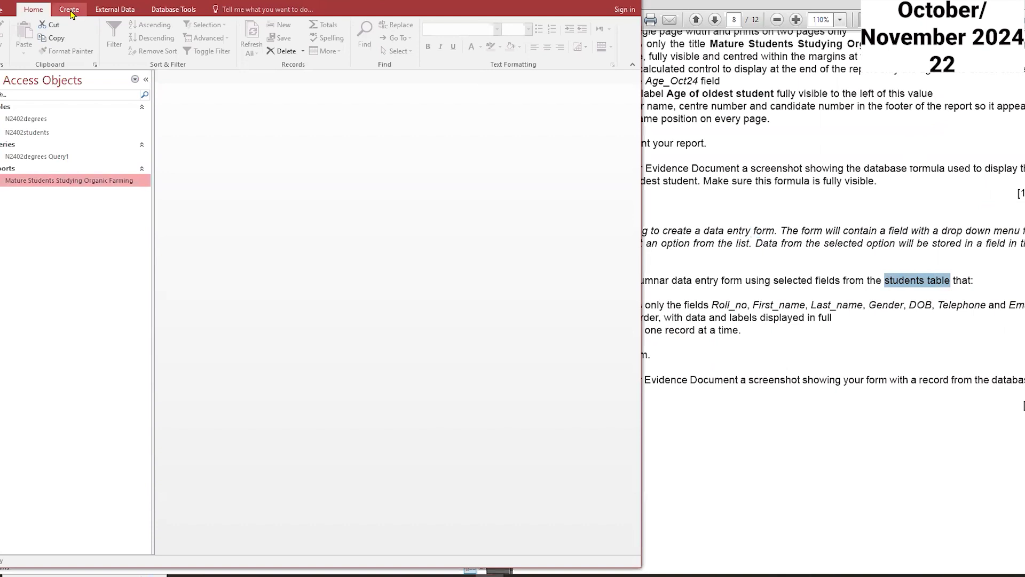
{"action": "left_click", "coordinate": [70, 10]}
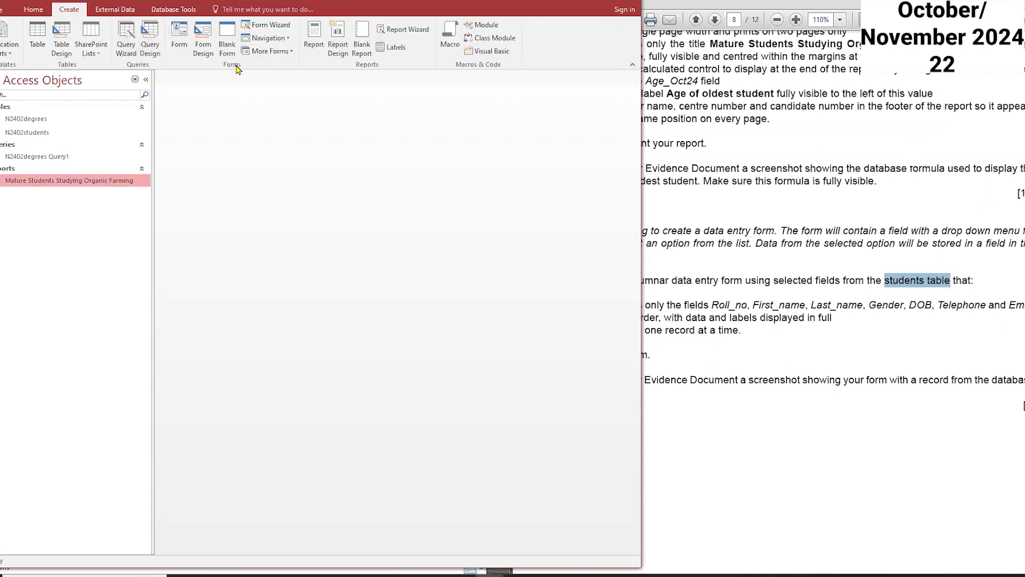
{"action": "left_click", "coordinate": [266, 25]}
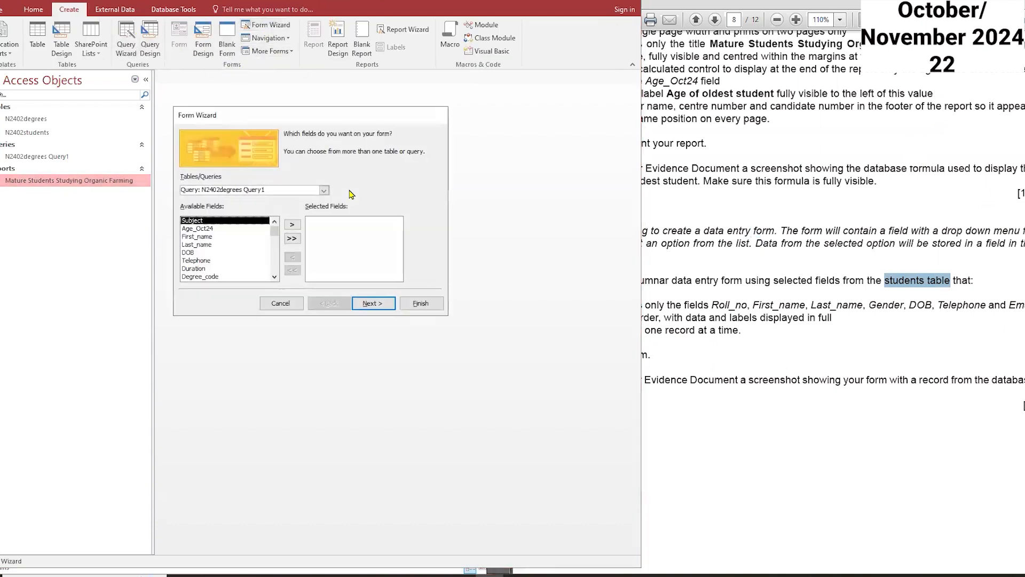
{"action": "left_click", "coordinate": [830, 305]}
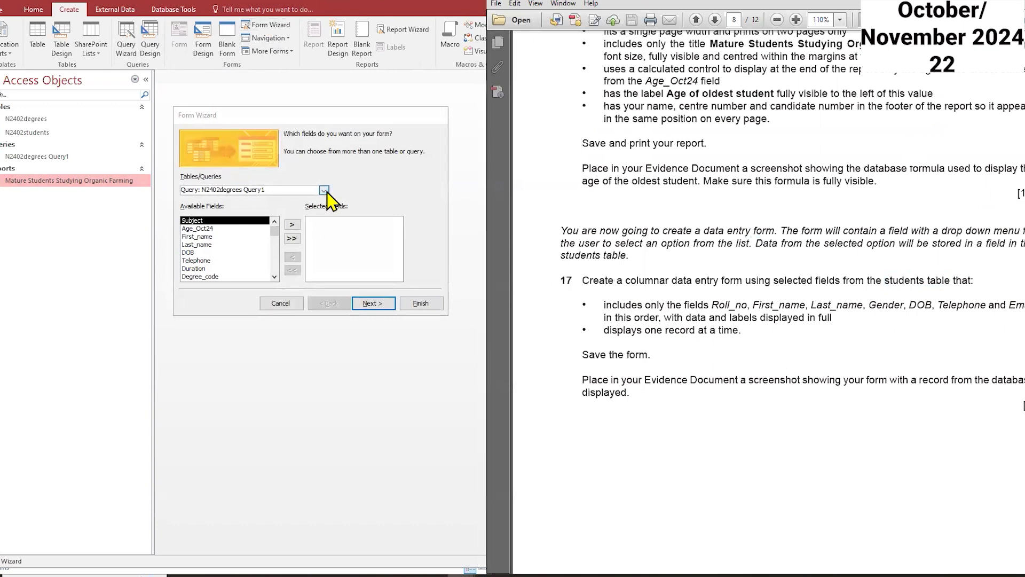
{"action": "left_click", "coordinate": [324, 190]}
{"action": "left_click", "coordinate": [249, 208]}
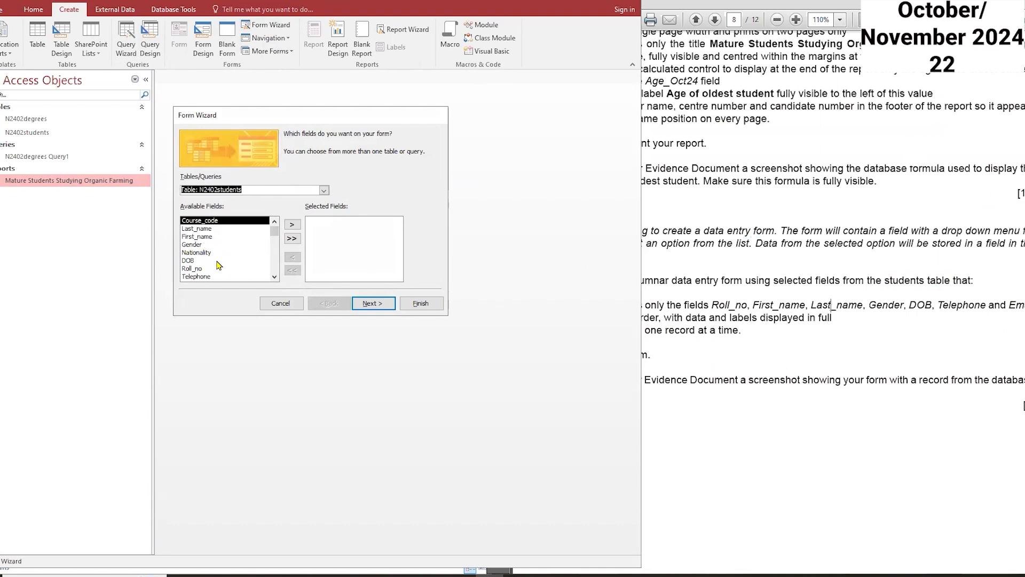
Step: Add the Roll_no, First_name, Last_name, Gender, DOB, Telephone and Email fields to the form, in that order
{"action": "double_click", "coordinate": [192, 268]}
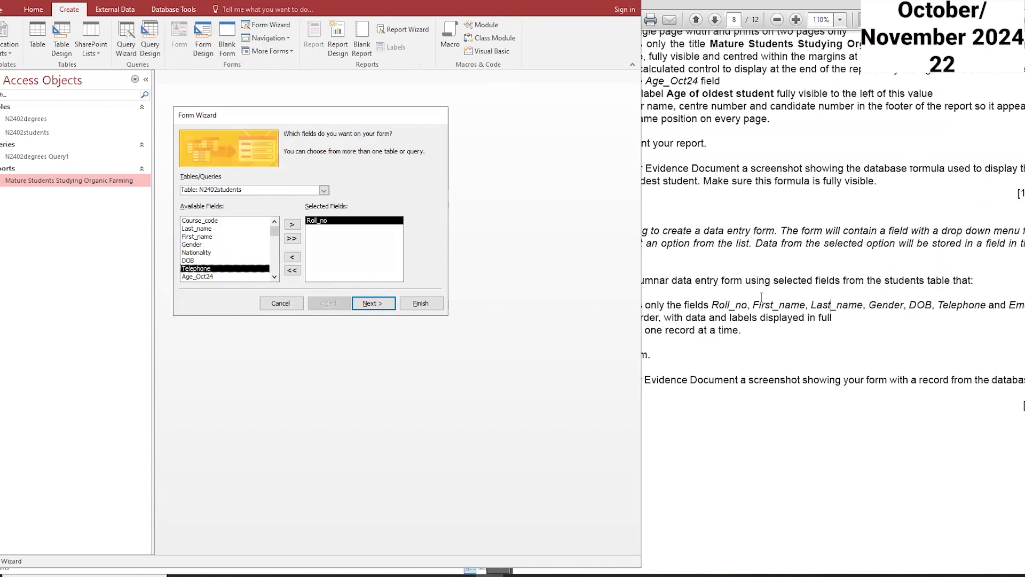
{"action": "double_click", "coordinate": [199, 237]}
{"action": "double_click", "coordinate": [198, 229]}
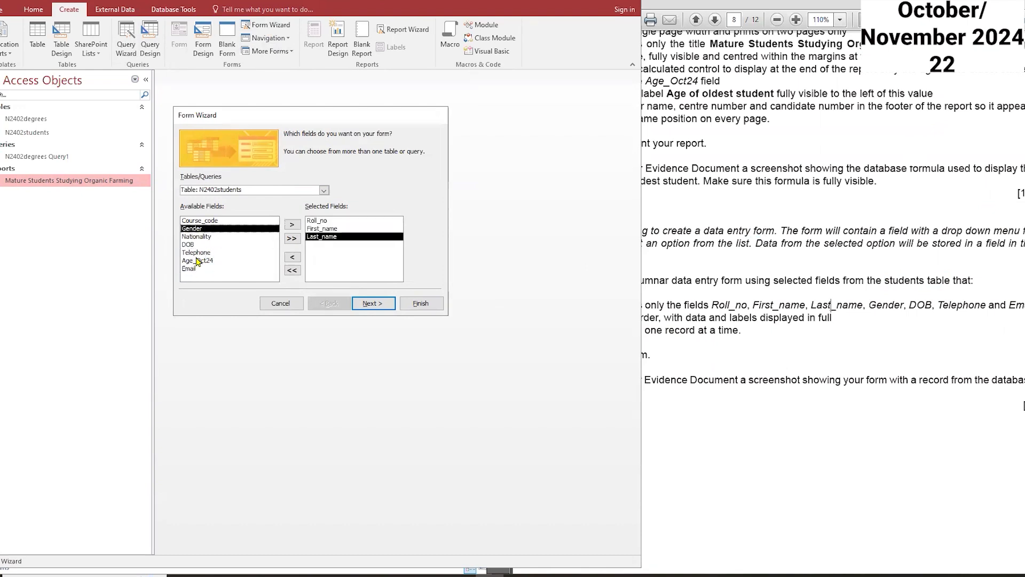
{"action": "double_click", "coordinate": [193, 229]}
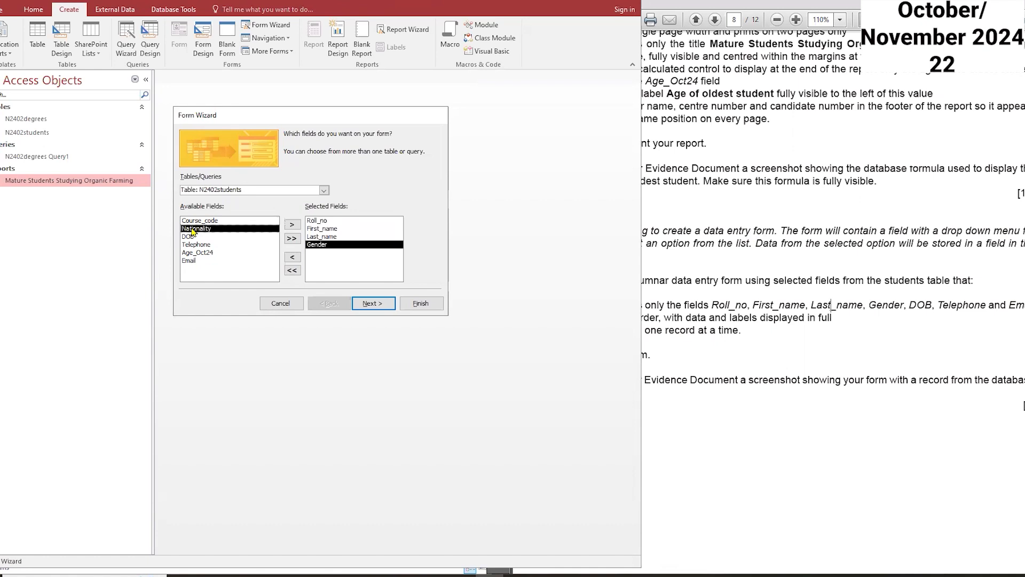
{"action": "double_click", "coordinate": [190, 237]}
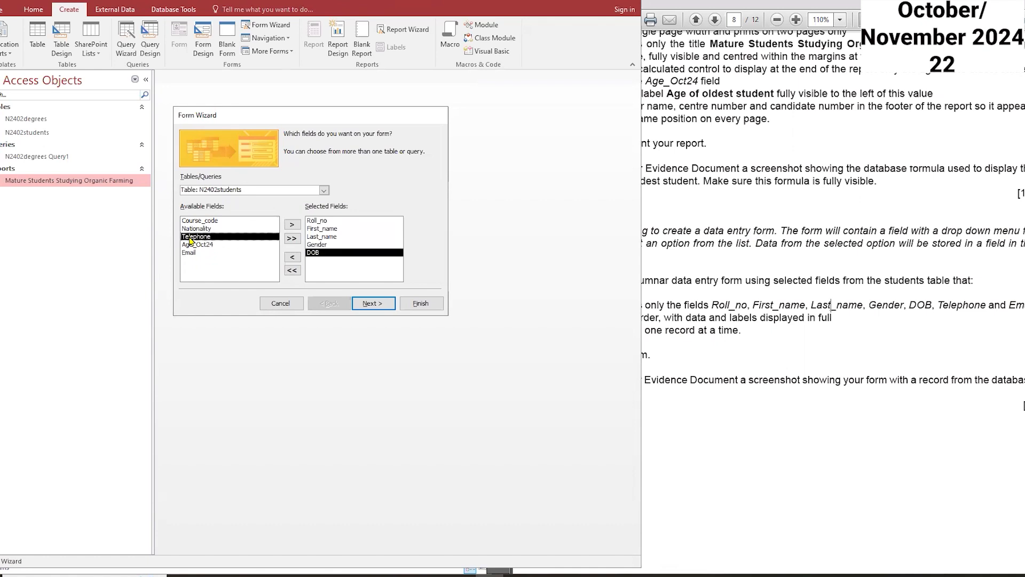
{"action": "double_click", "coordinate": [198, 238]}
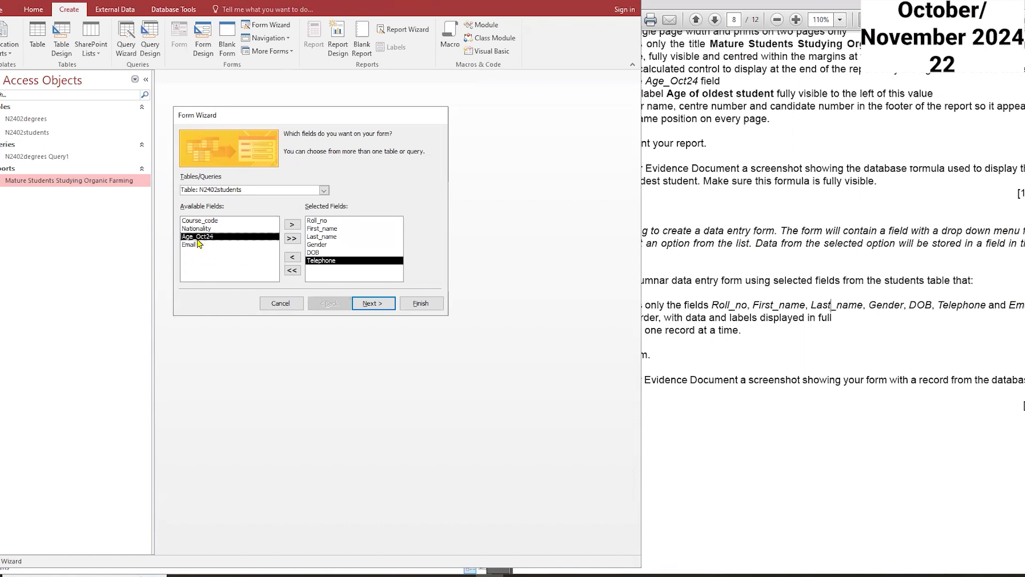
{"action": "double_click", "coordinate": [191, 244]}
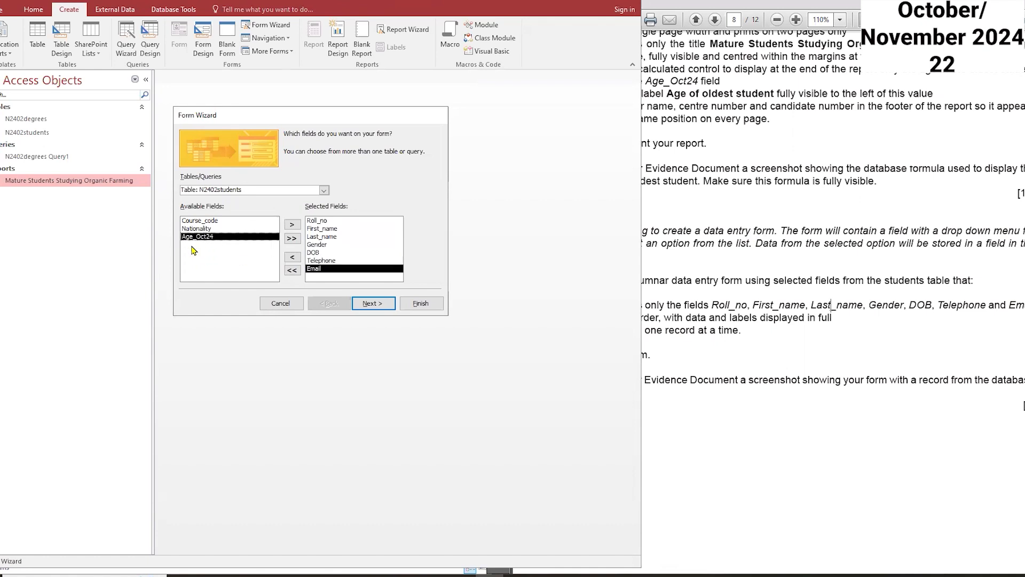
{"action": "left_click", "coordinate": [685, 304]}
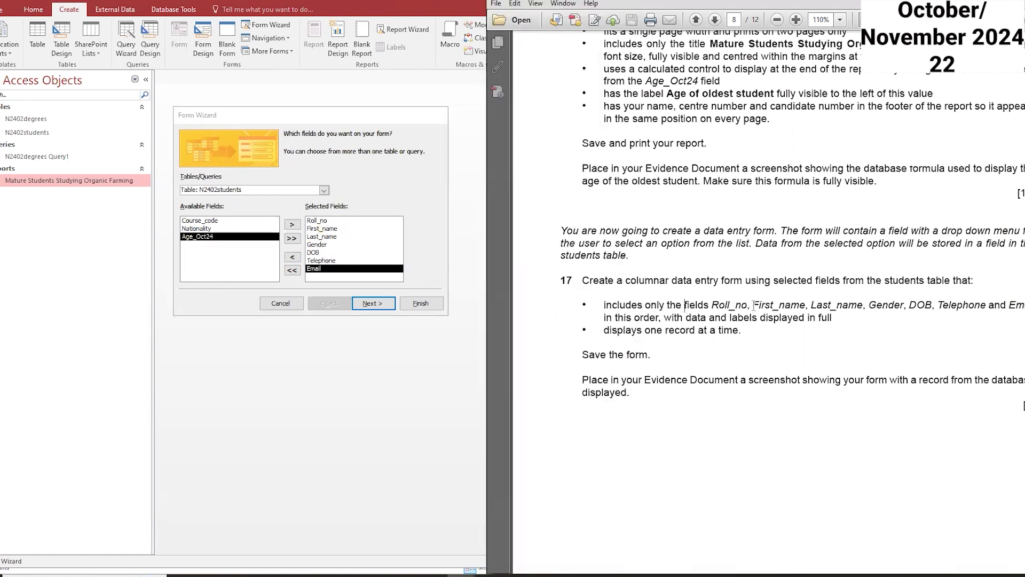
{"action": "left_click_drag", "start_coordinate": [994, 291], "coordinate": [1014, 305]}
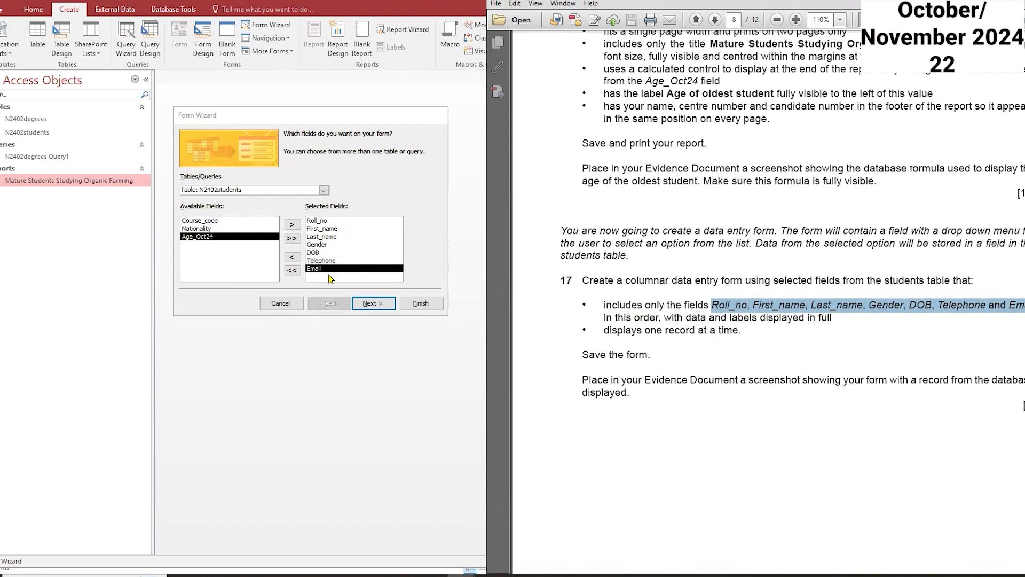
Step: Keep the Columnar layout for the form and continue the wizard
{"action": "left_click", "coordinate": [373, 302]}
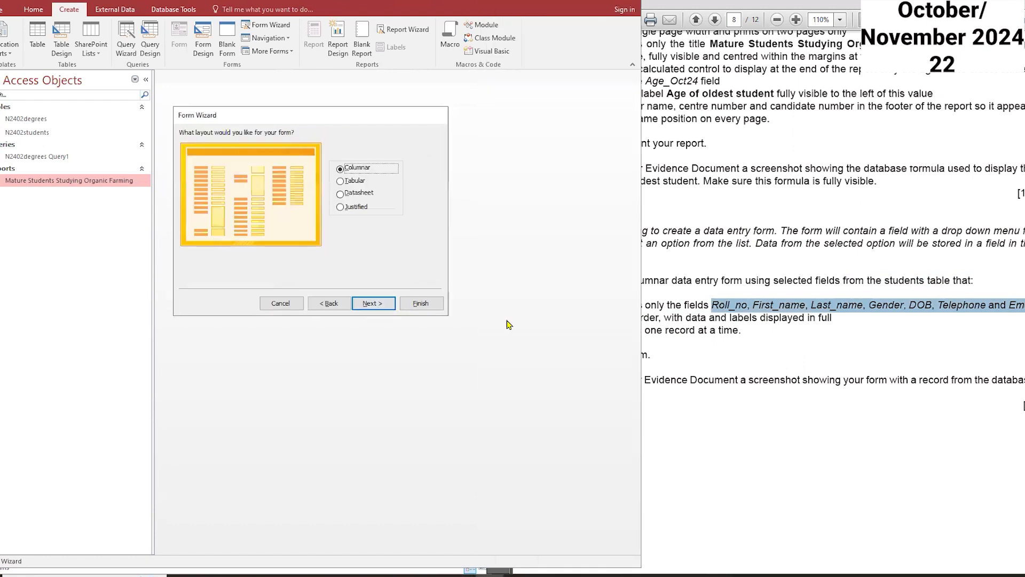
{"action": "left_click", "coordinate": [709, 337]}
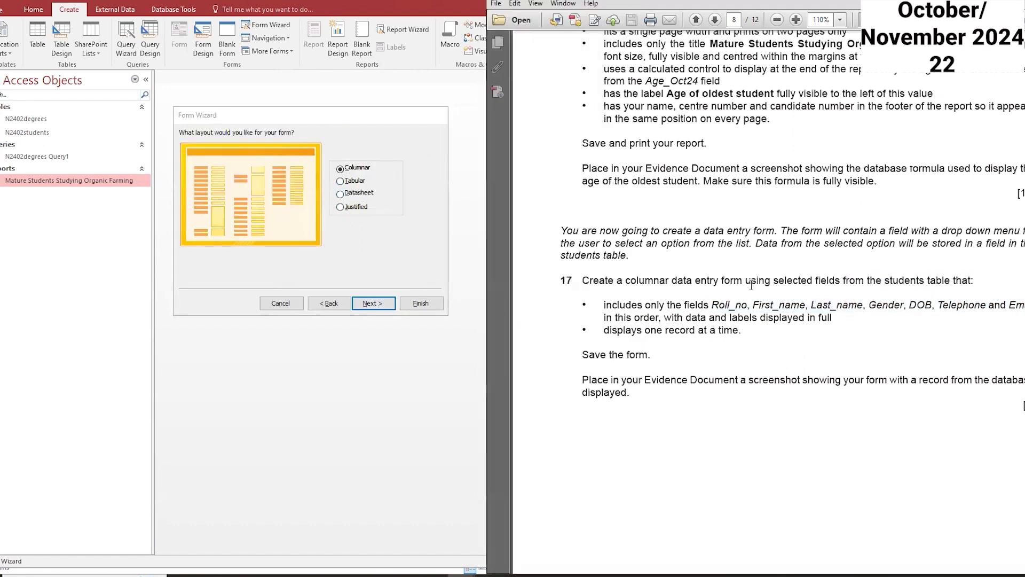
{"action": "left_click", "coordinate": [383, 303]}
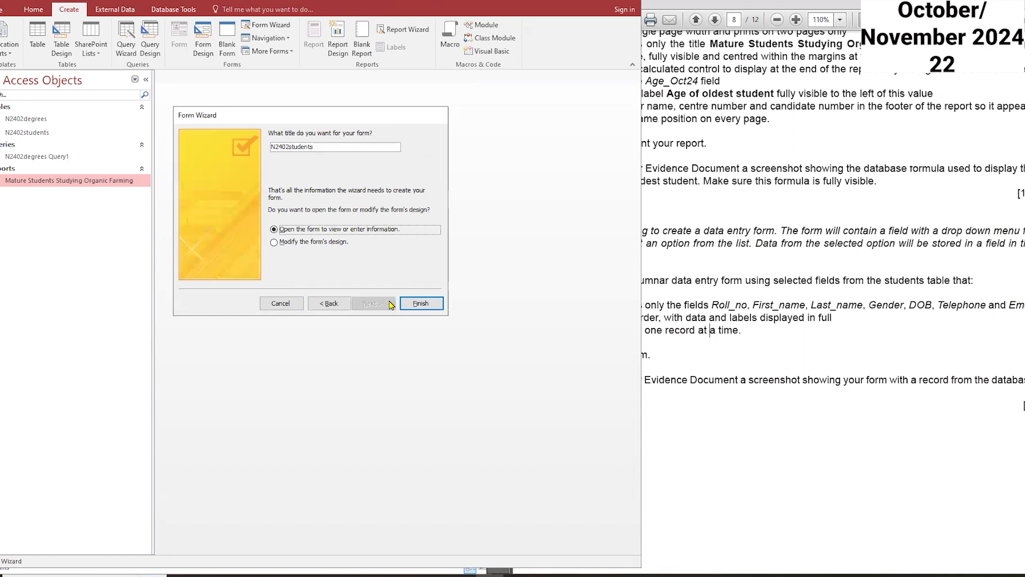
Step: Title the form students entry and finish the wizard choosing to modify the form's design
{"action": "left_click", "coordinate": [302, 147]}
{"action": "key", "text": "BackSpace"}
{"action": "key", "text": "BackSpace"}
{"action": "key", "text": "BackSpace"}
{"action": "key", "text": "BackSpace"}
{"action": "key", "text": "BackSpace"}
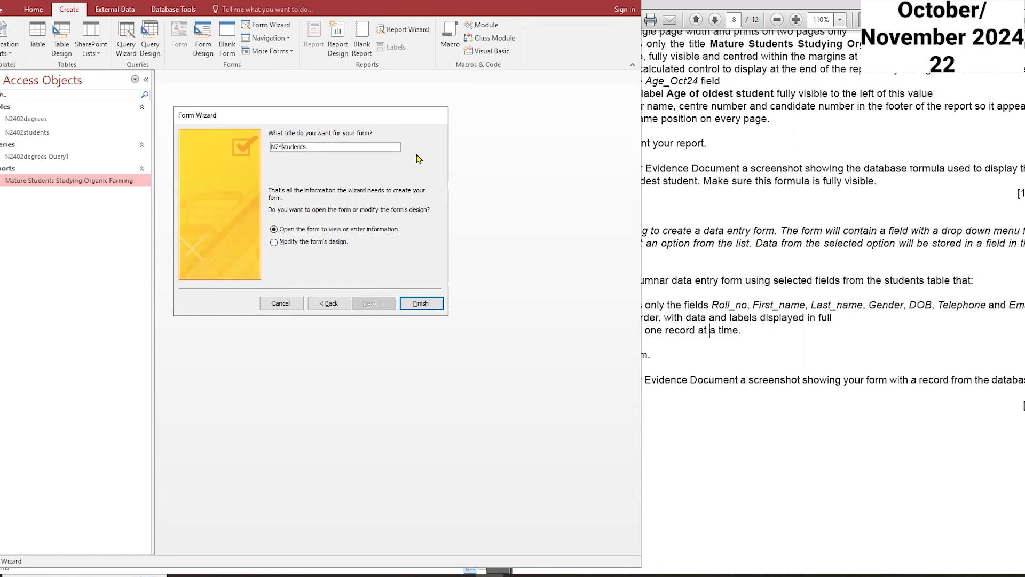
{"action": "left_click", "coordinate": [701, 280]}
{"action": "left_click", "coordinate": [332, 145]}
{"action": "left_click", "coordinate": [300, 242]}
{"action": "left_click", "coordinate": [420, 304]}
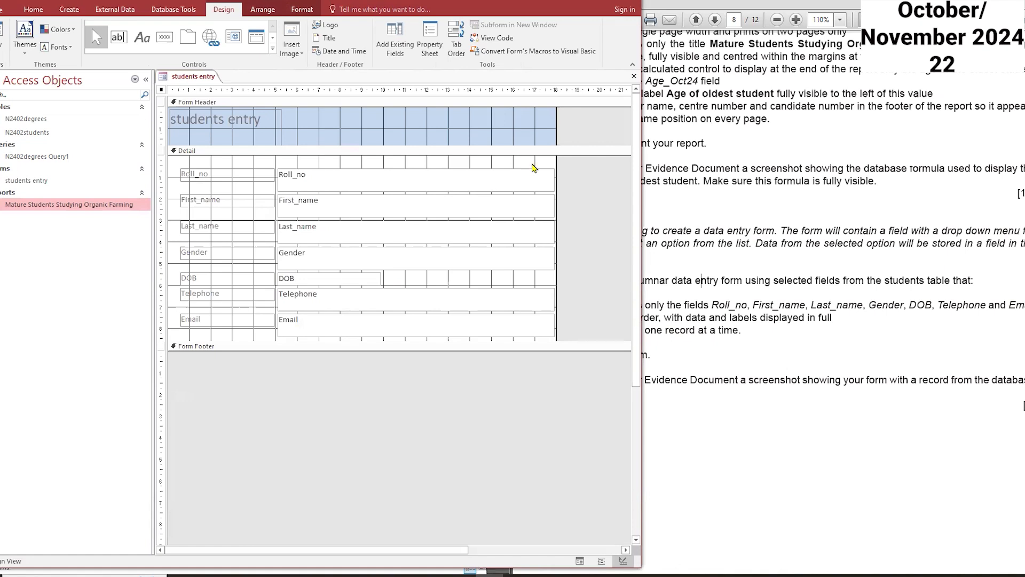
Step: Narrow all the field text boxes in the form's Detail section
{"action": "left_click_drag", "start_coordinate": [539, 164], "coordinate": [540, 344]}
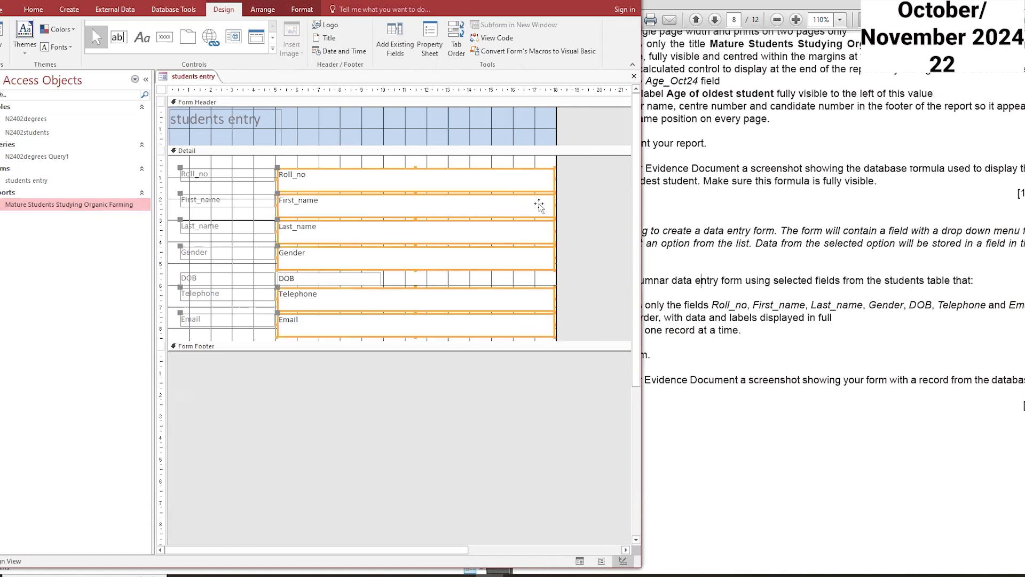
{"action": "left_click_drag", "start_coordinate": [554, 258], "coordinate": [448, 260]}
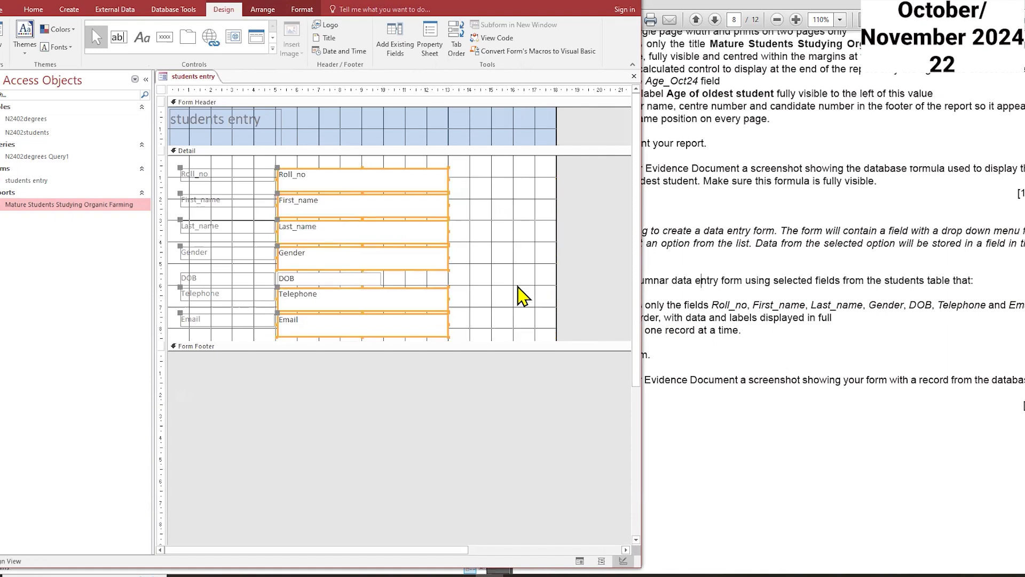
{"action": "left_click", "coordinate": [501, 317]}
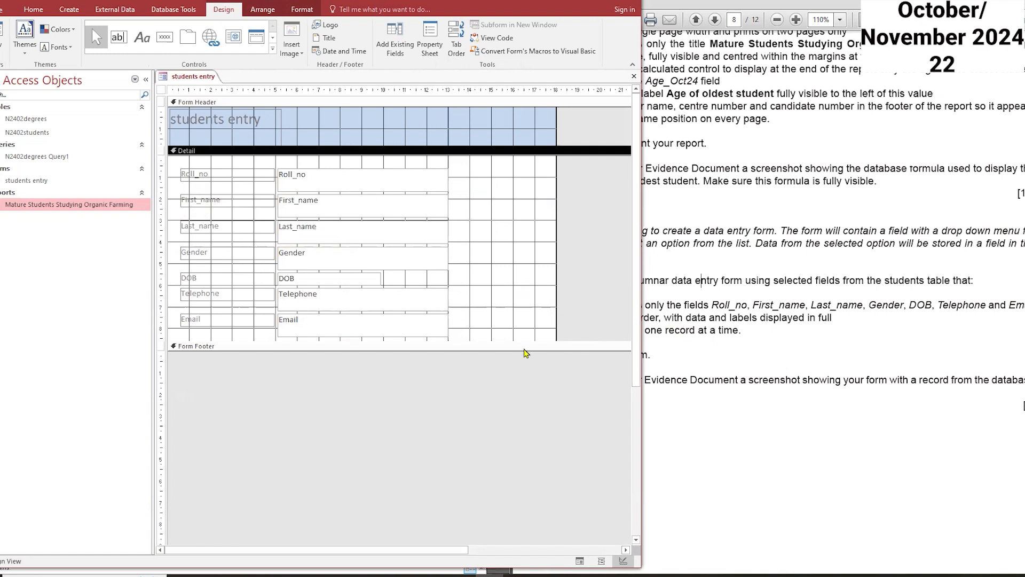
{"action": "left_click", "coordinate": [763, 350]}
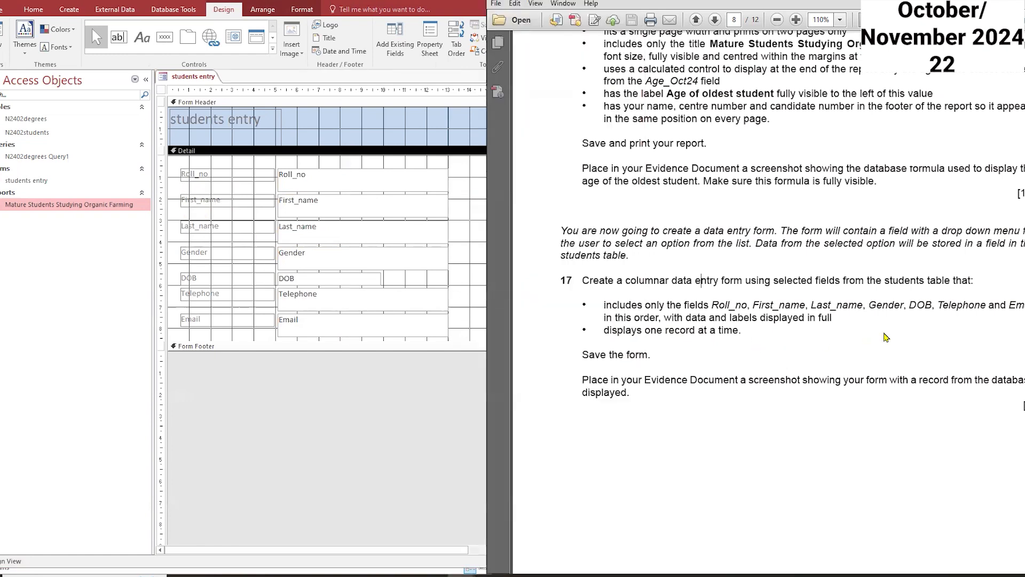
Step: Close the students entry form and reopen it in Form view
{"action": "right_click", "coordinate": [198, 79]}
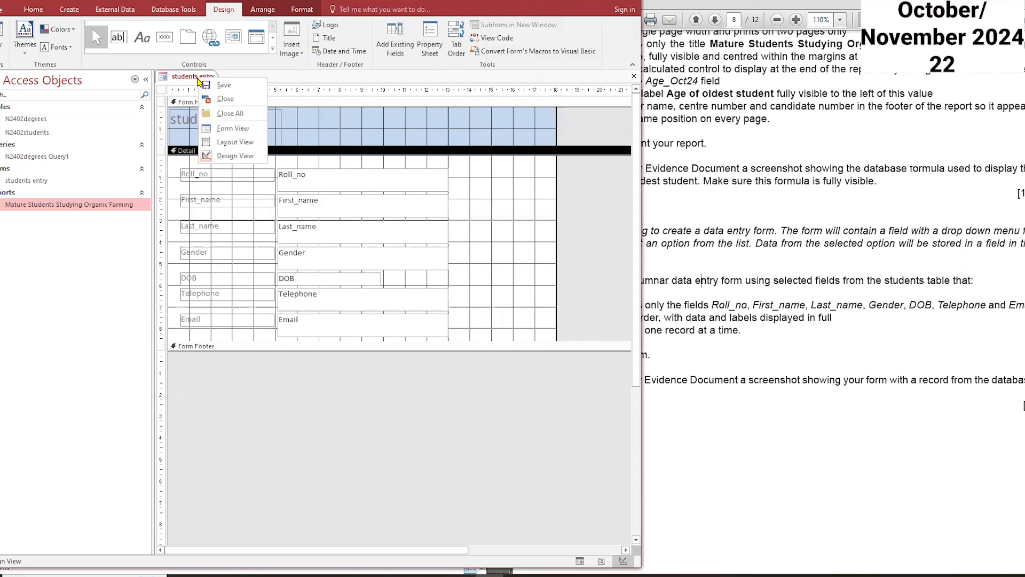
{"action": "left_click", "coordinate": [225, 99]}
{"action": "double_click", "coordinate": [13, 177]}
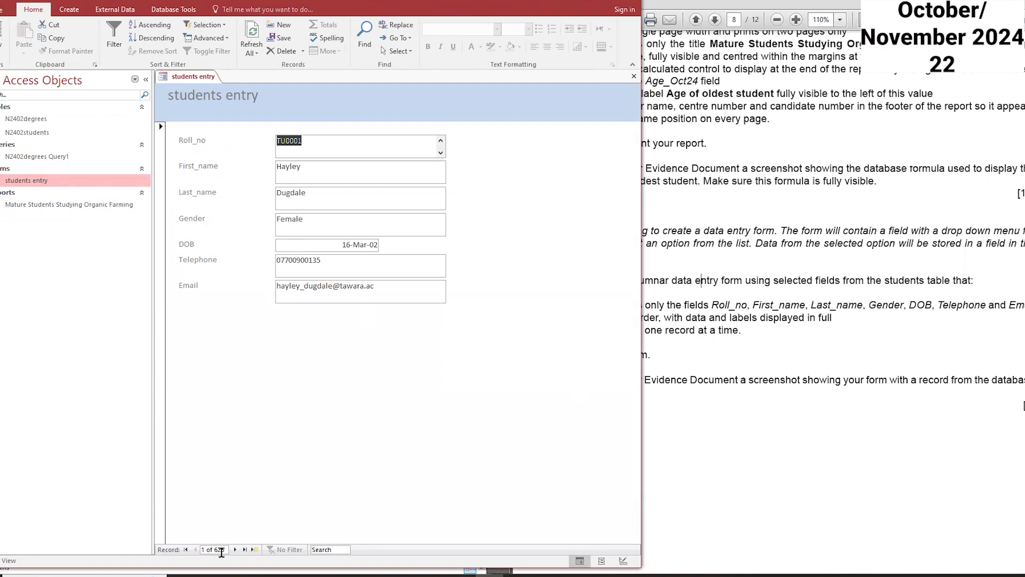
Step: Move the form to the second student record
{"action": "left_click", "coordinate": [739, 431]}
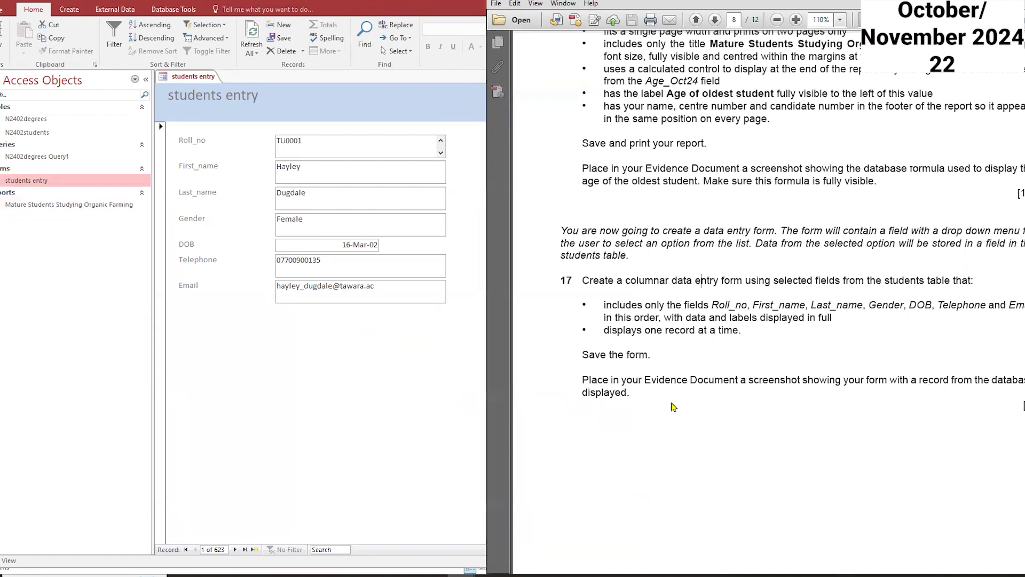
{"action": "left_click", "coordinate": [361, 394]}
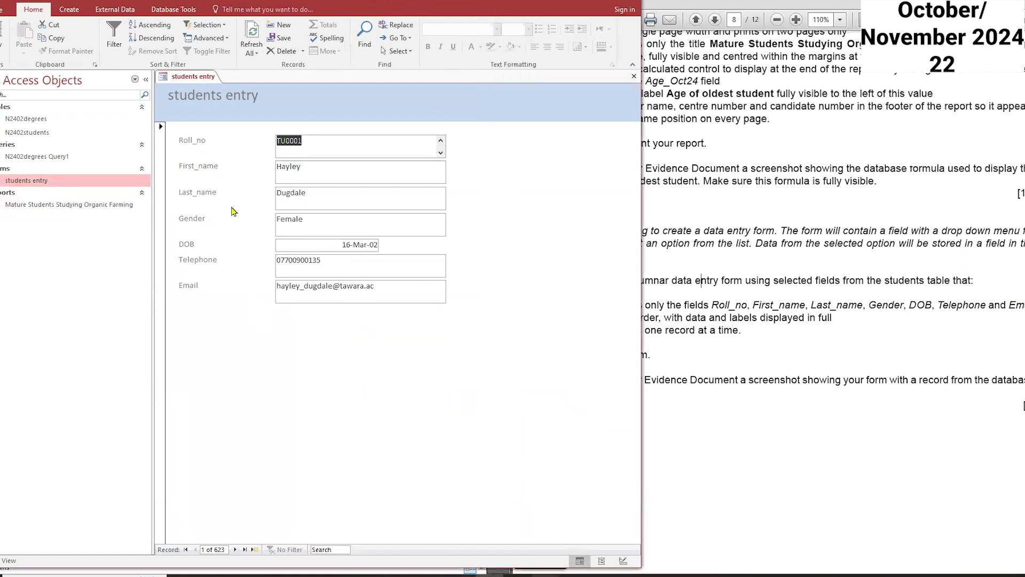
{"action": "left_click", "coordinate": [235, 550]}
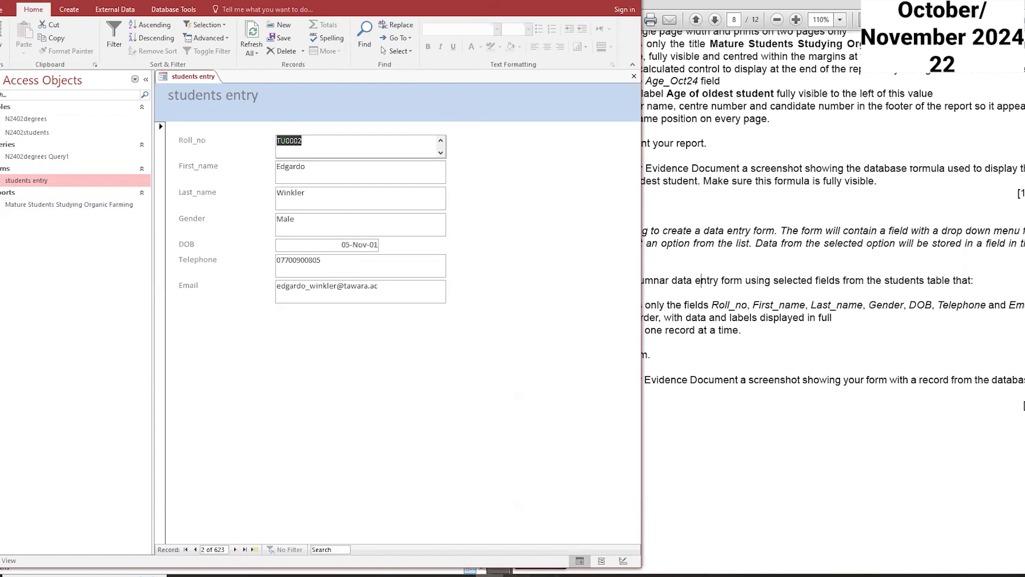
Step: Capture a screenshot of the students entry form showing a record with Snipping Tool
{"action": "left_click", "coordinate": [537, 575]}
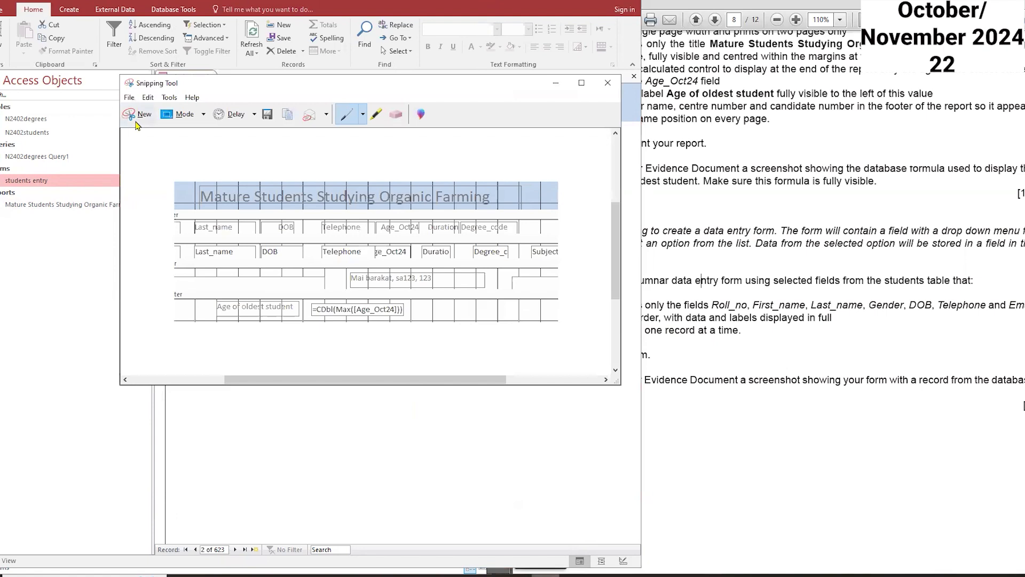
{"action": "left_click", "coordinate": [139, 114]}
{"action": "left_click_drag", "start_coordinate": [160, 73], "coordinate": [564, 557]}
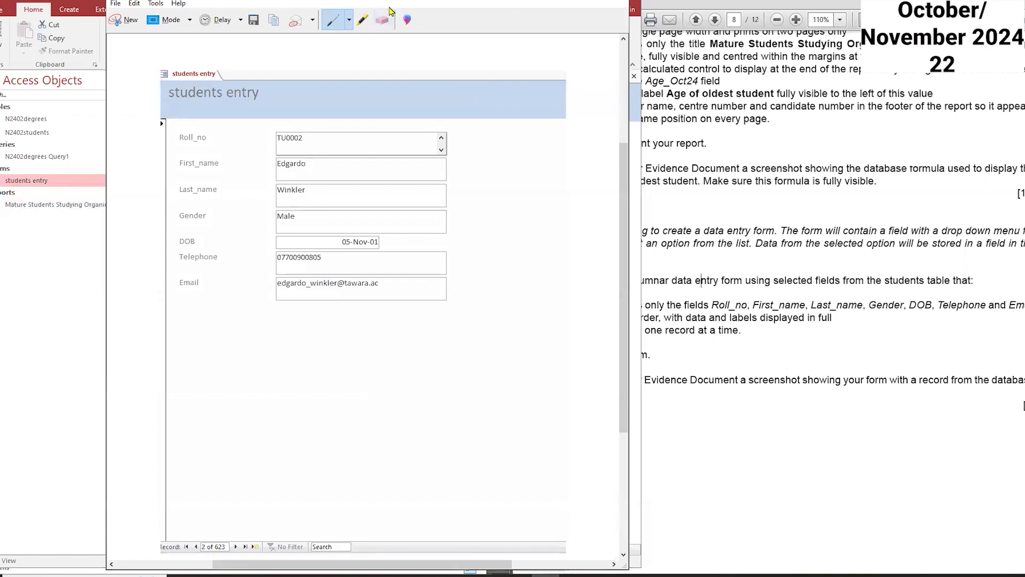
{"action": "key", "text": "alt+F4"}
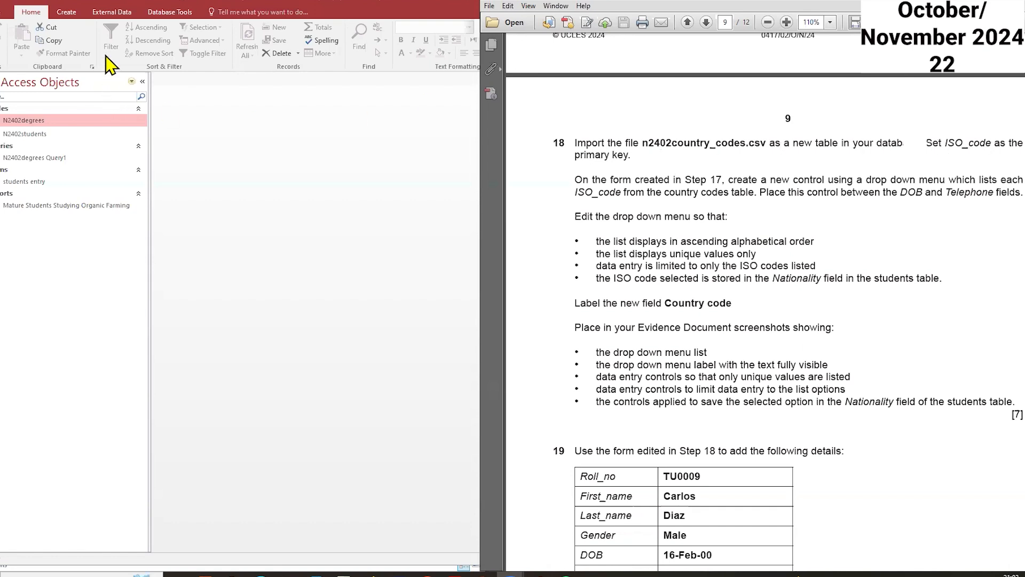
Step: Start importing the n2402country_codes.csv text file as a new table in the current database
{"action": "left_click", "coordinate": [97, 13]}
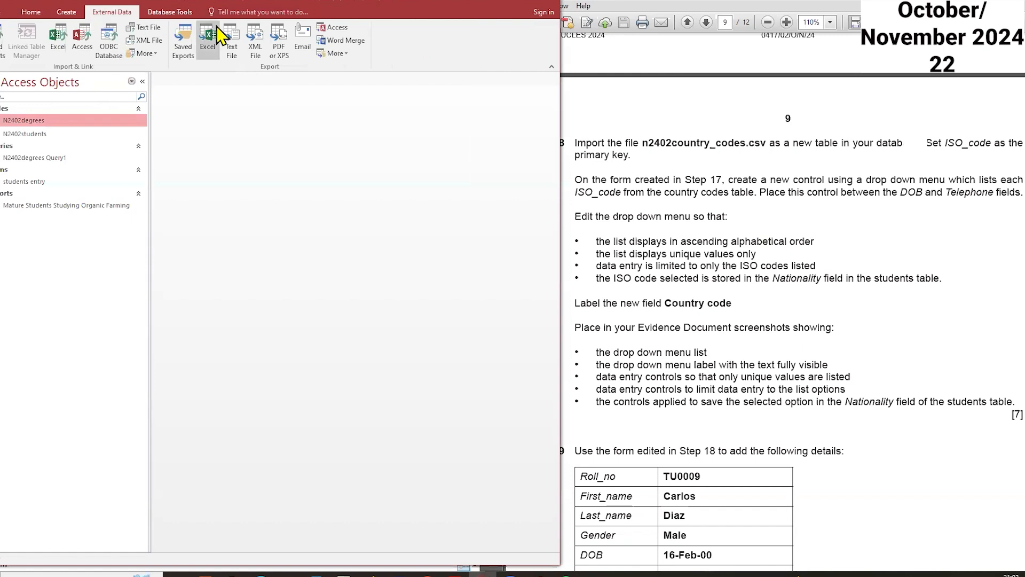
{"action": "left_click", "coordinate": [144, 27]}
{"action": "left_click", "coordinate": [431, 204]}
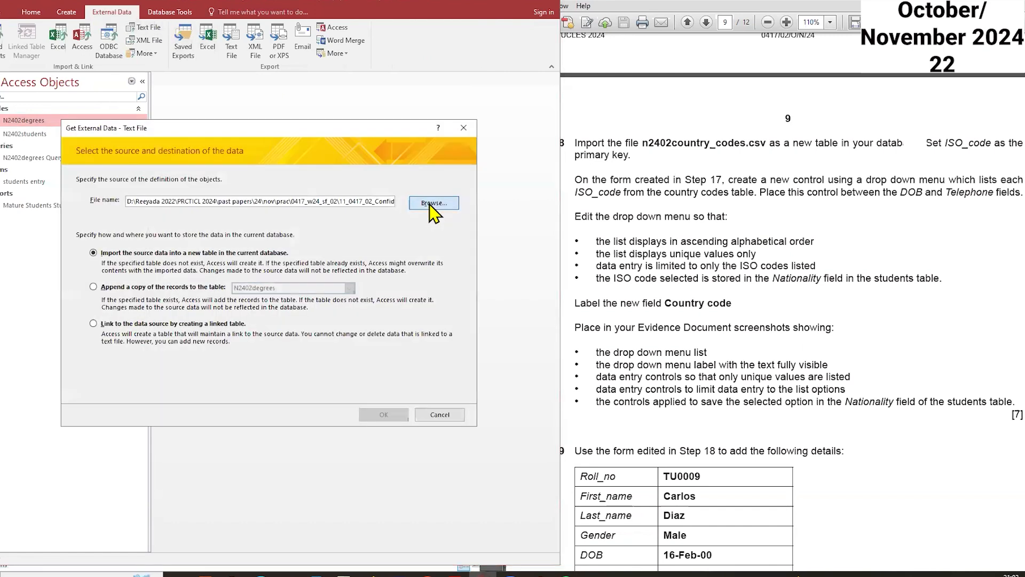
{"action": "left_click", "coordinate": [224, 215]}
{"action": "left_click", "coordinate": [397, 390]}
{"action": "left_click", "coordinate": [383, 415]}
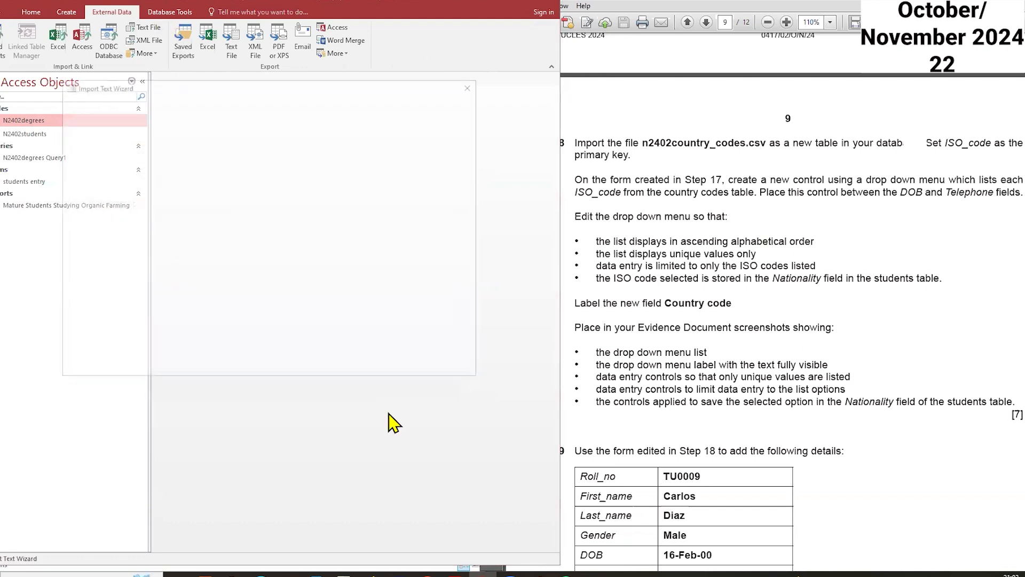
Step: Import the delimited file with the first row as field names and ISO_code as the primary key
{"action": "left_click", "coordinate": [390, 368]}
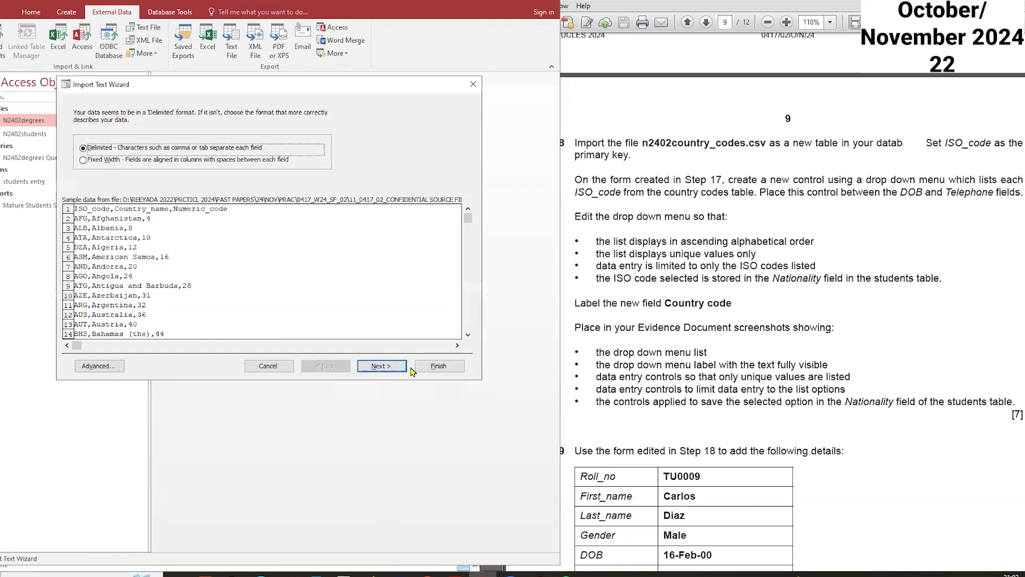
{"action": "left_click", "coordinate": [77, 169]}
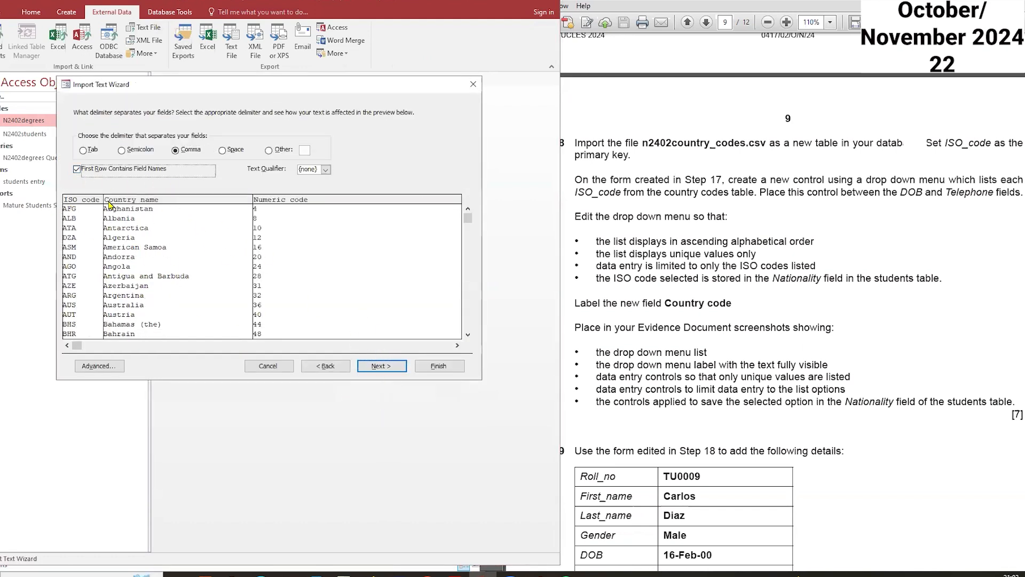
{"action": "left_click", "coordinate": [382, 367]}
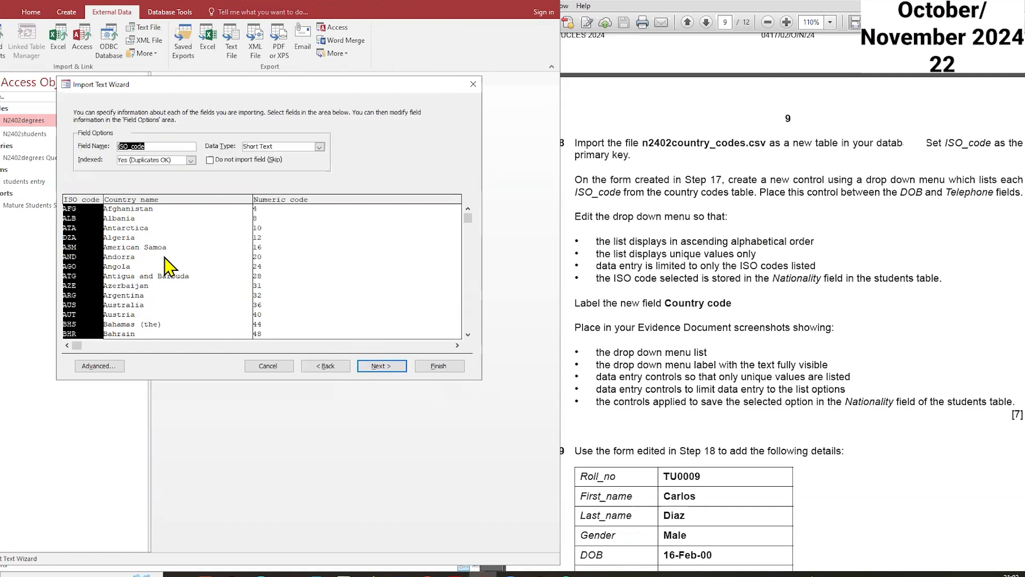
{"action": "left_click", "coordinate": [107, 367]}
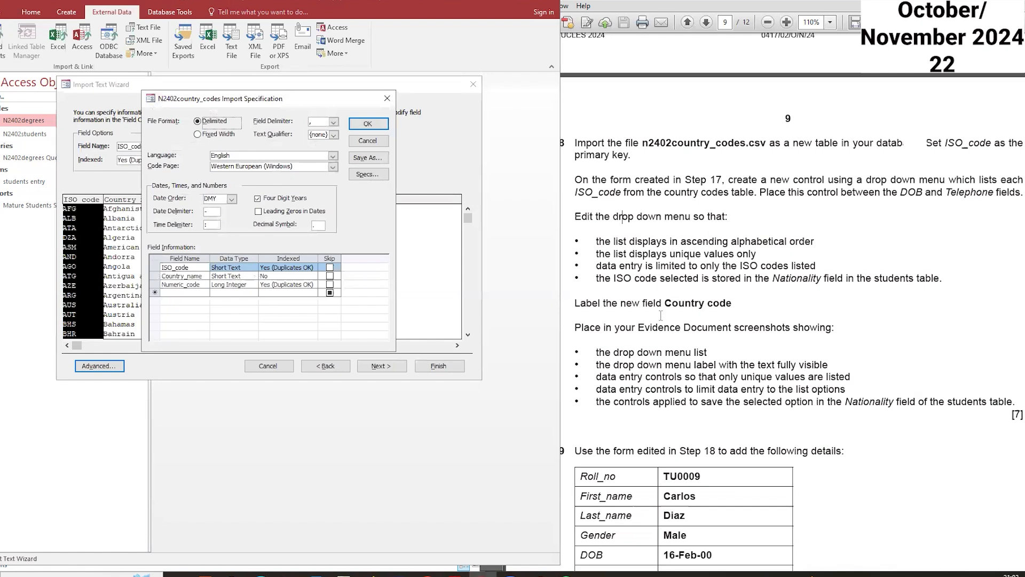
{"action": "left_click", "coordinate": [367, 124]}
{"action": "left_click", "coordinate": [382, 366]}
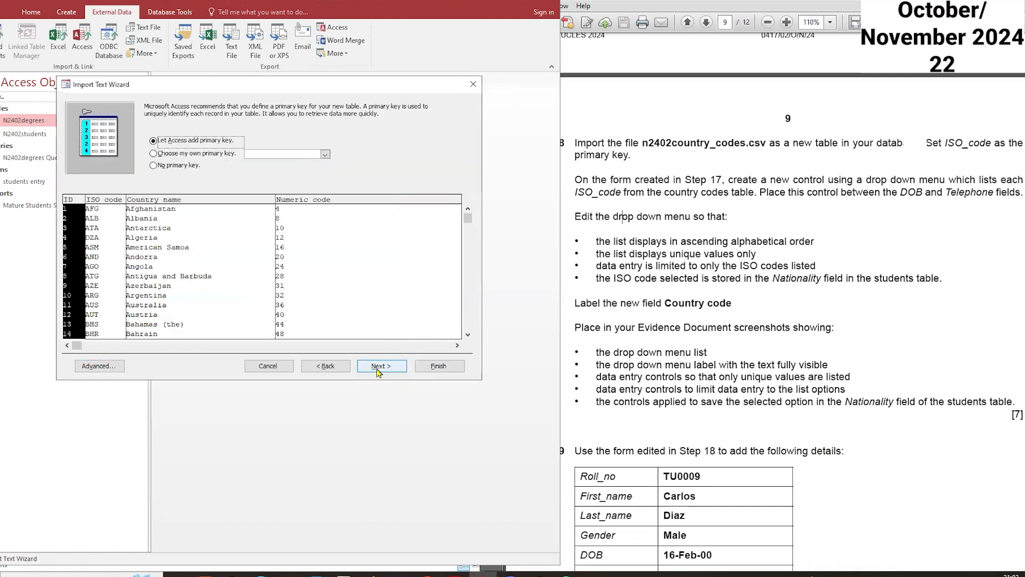
{"action": "left_click", "coordinate": [210, 154]}
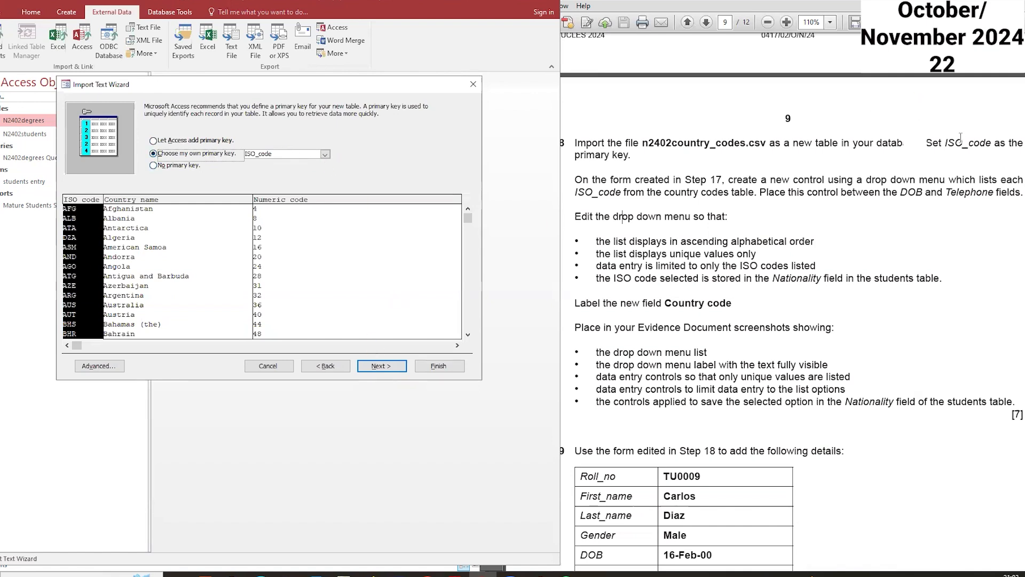
{"action": "left_click", "coordinate": [385, 359]}
{"action": "left_click", "coordinate": [449, 367]}
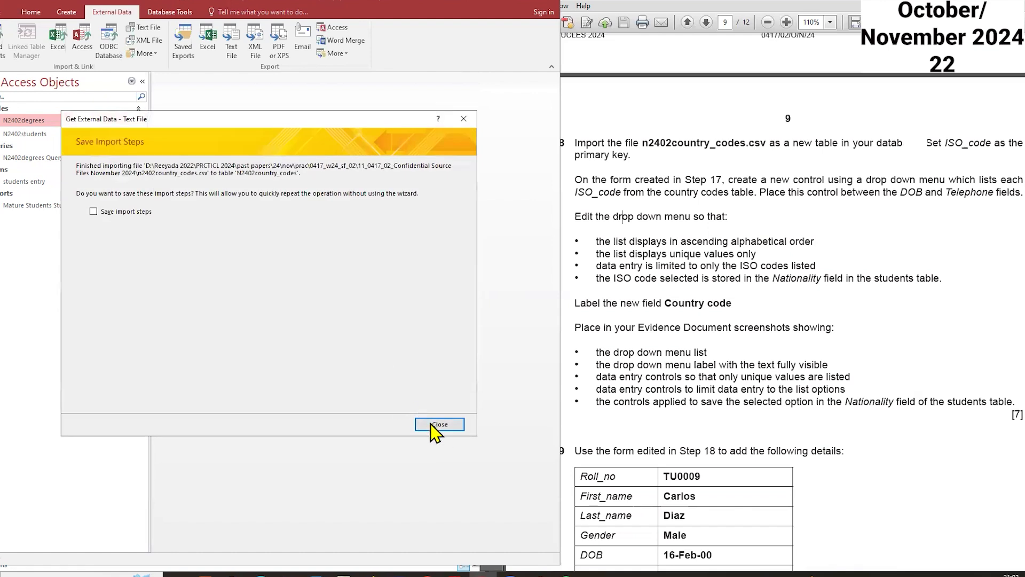
{"action": "left_click", "coordinate": [434, 425]}
Step: Open the students entry form in Design view
{"action": "left_click", "coordinate": [724, 182]}
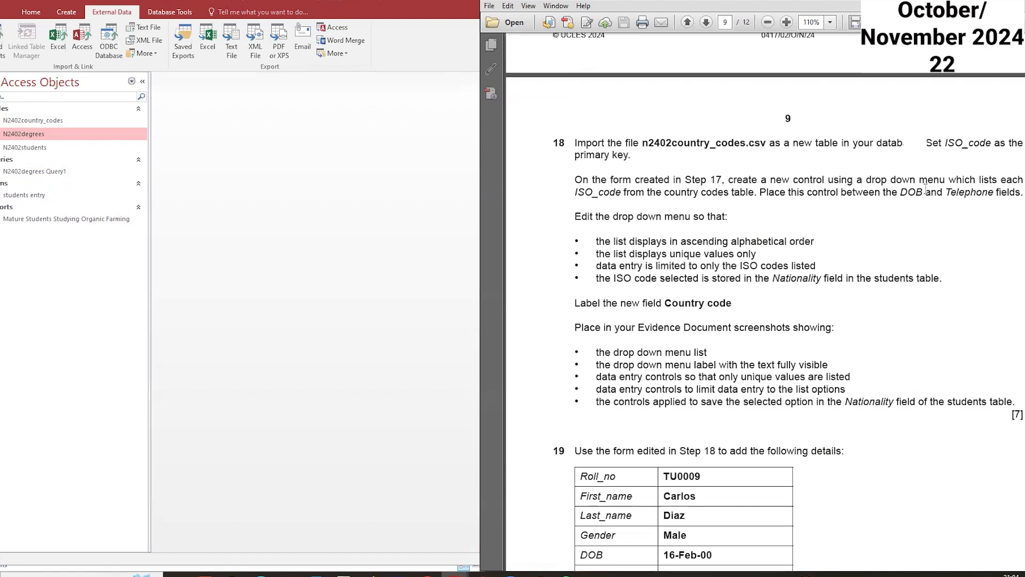
{"action": "left_click", "coordinate": [30, 196]}
{"action": "right_click", "coordinate": [29, 200]}
{"action": "left_click", "coordinate": [51, 231]}
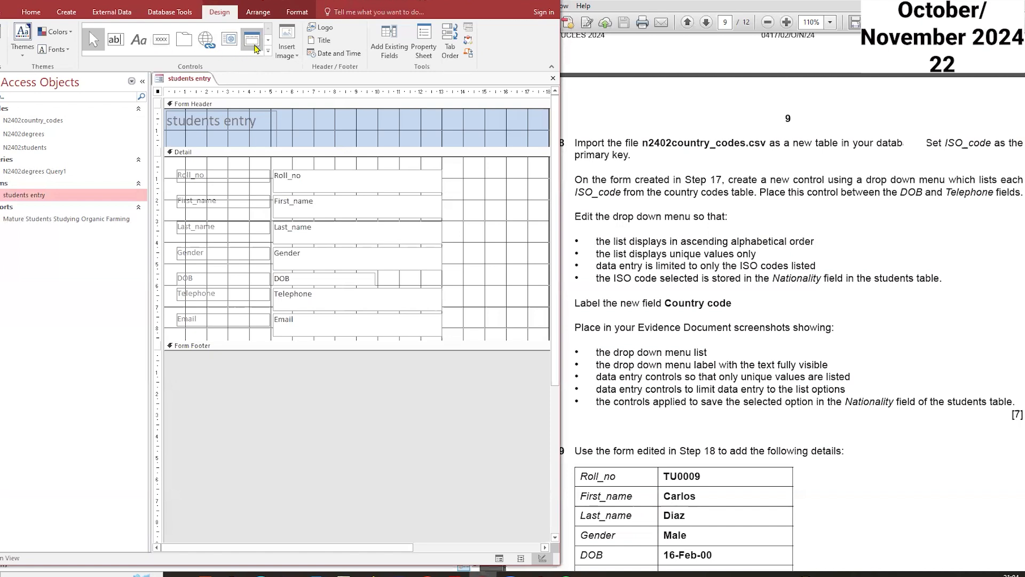
{"action": "left_click", "coordinate": [268, 39]}
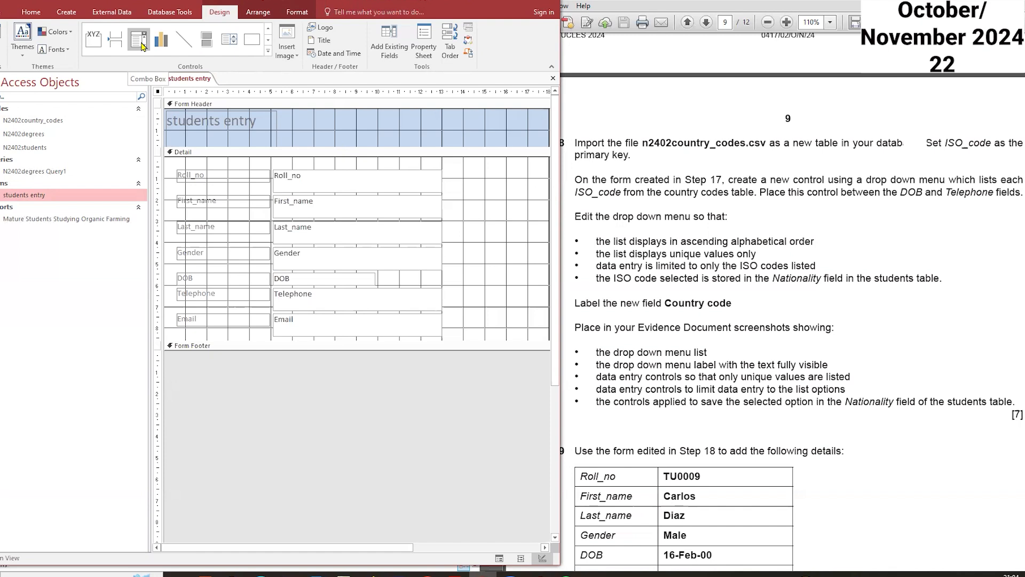
{"action": "left_click", "coordinate": [93, 49]}
{"action": "left_click", "coordinate": [142, 47]}
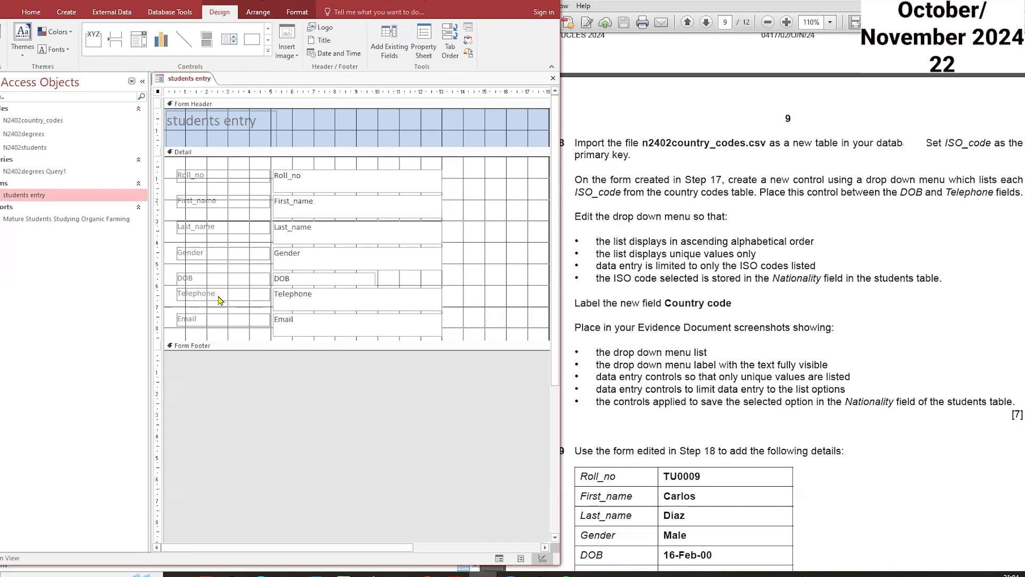
Step: Enlarge the Detail section and move the Telephone and Email controls down to leave space below DOB
{"action": "left_click_drag", "start_coordinate": [471, 340], "coordinate": [471, 402]}
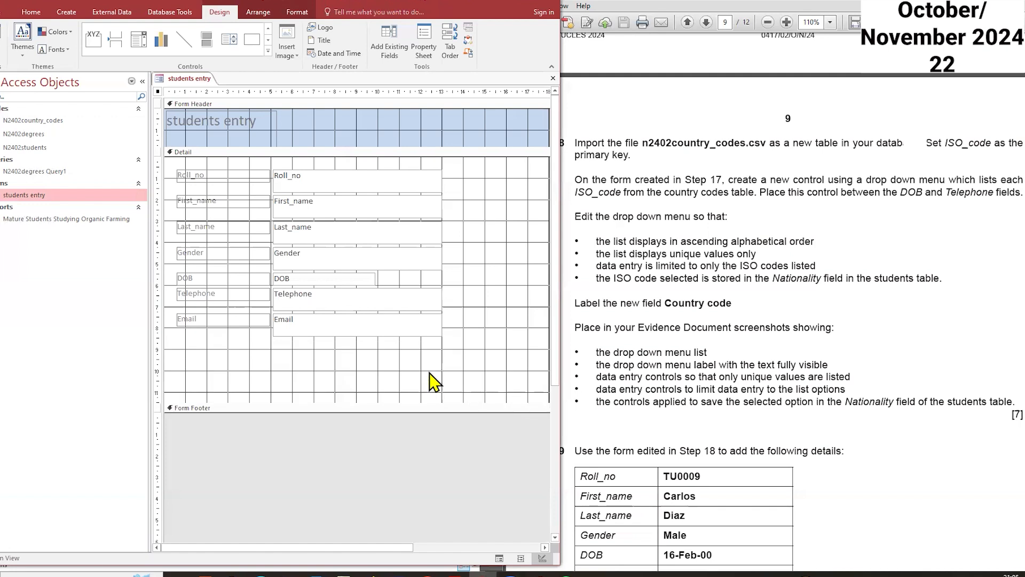
{"action": "left_click_drag", "start_coordinate": [454, 357], "coordinate": [174, 286]}
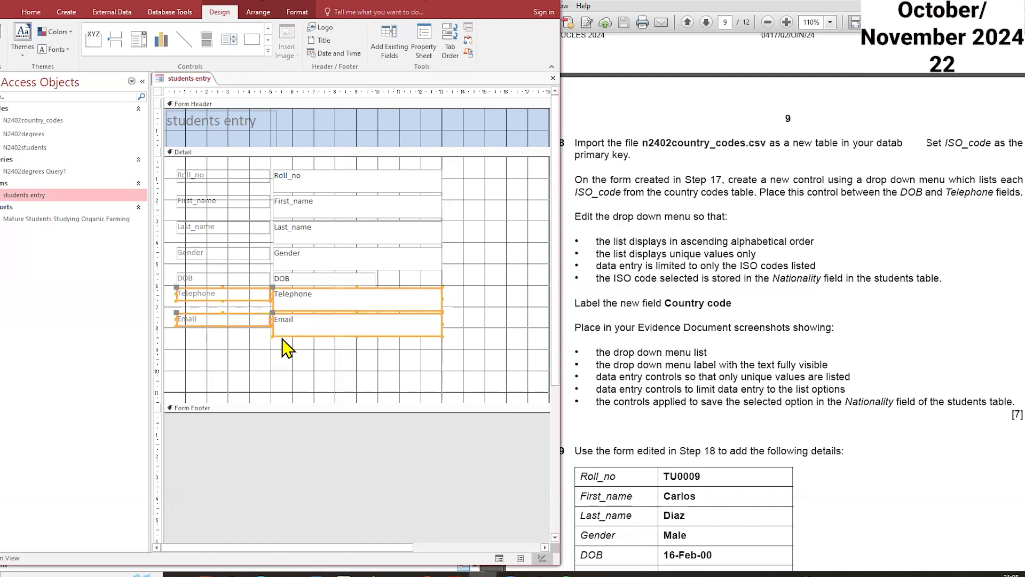
{"action": "left_click_drag", "start_coordinate": [282, 329], "coordinate": [282, 343]}
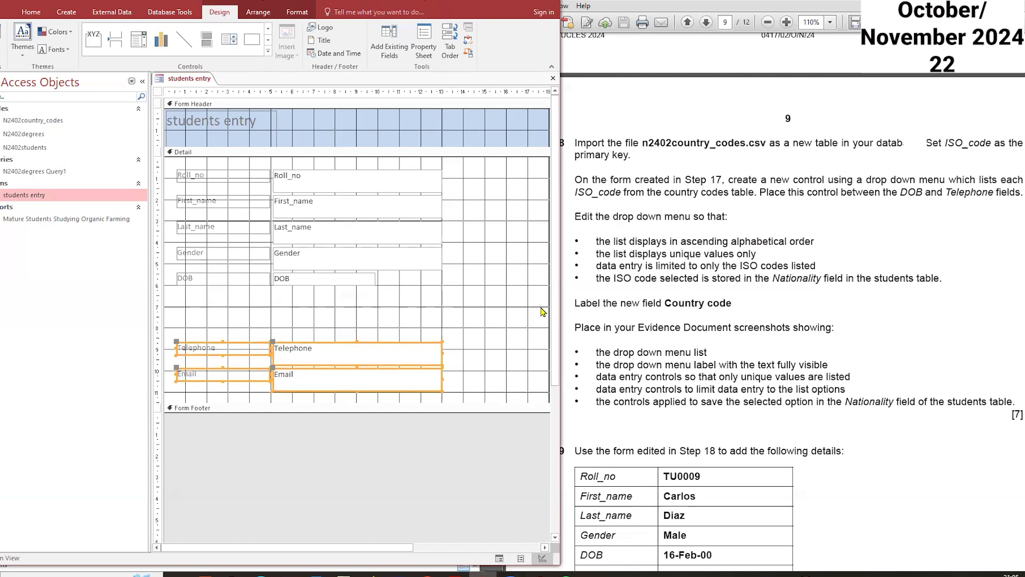
{"action": "left_click", "coordinate": [196, 306]}
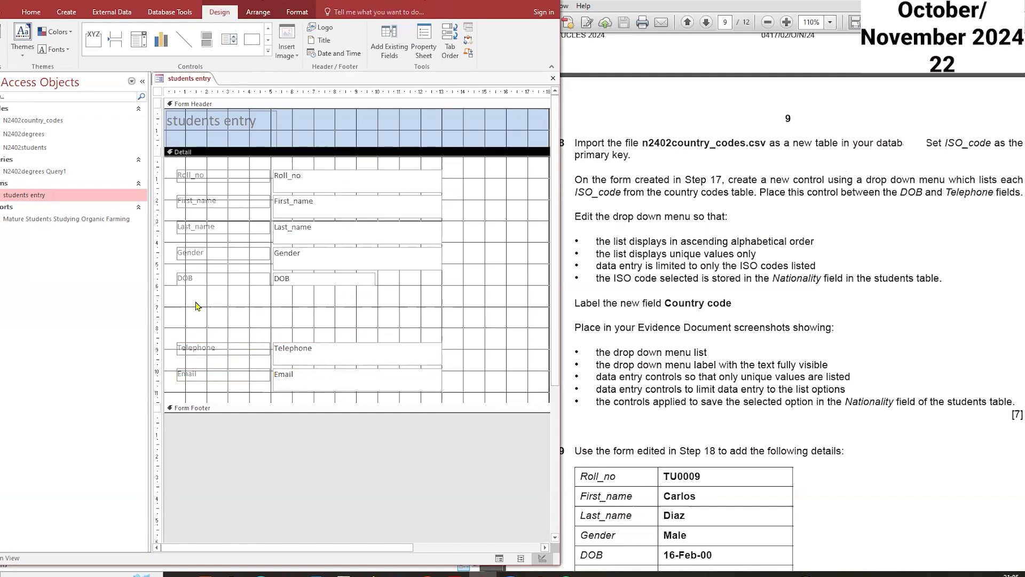
Step: Draw a combo box control in the gap between the DOB and Telephone fields
{"action": "left_click", "coordinate": [138, 39]}
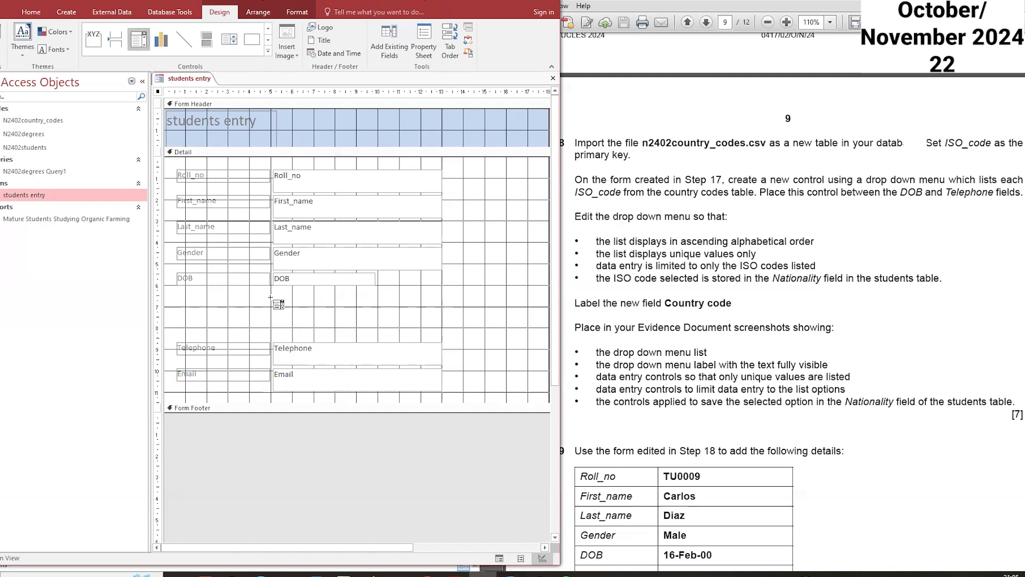
{"action": "left_click_drag", "start_coordinate": [269, 297], "coordinate": [396, 319]}
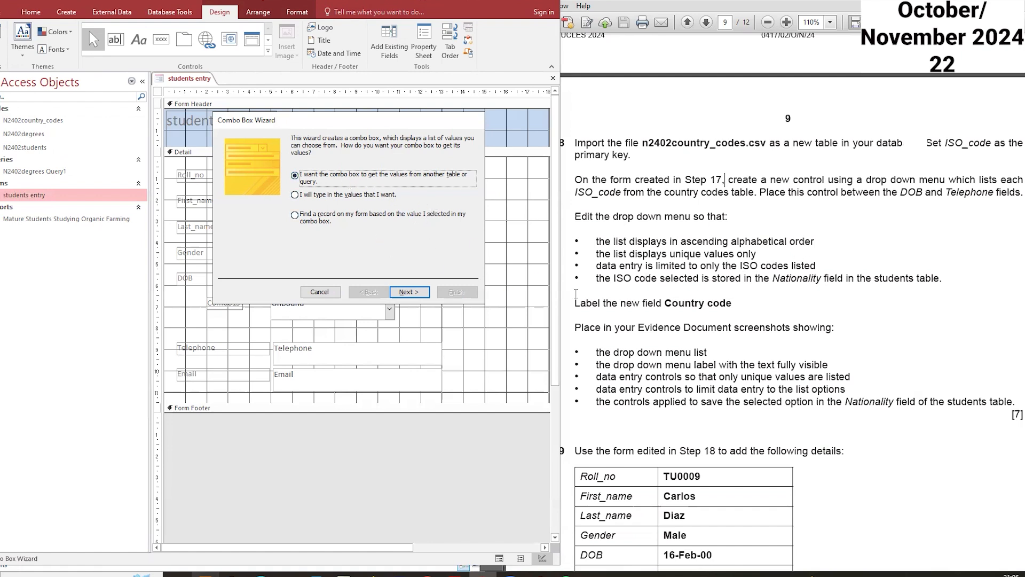
{"action": "left_click", "coordinate": [765, 276]}
{"action": "left_click_drag", "start_coordinate": [770, 277], "coordinate": [841, 277]}
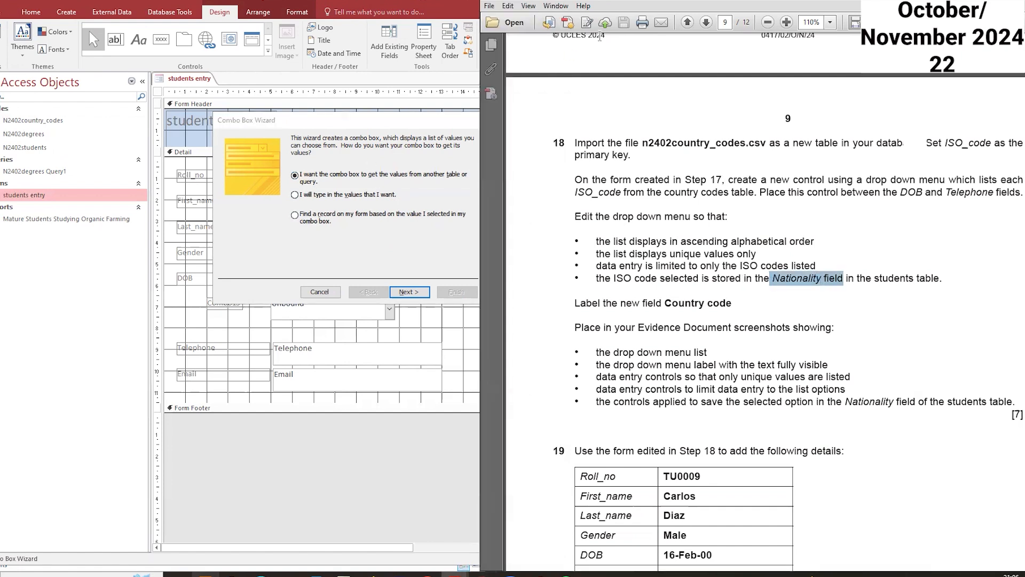
{"action": "left_click_drag", "start_coordinate": [902, 88], "coordinate": [878, 101]}
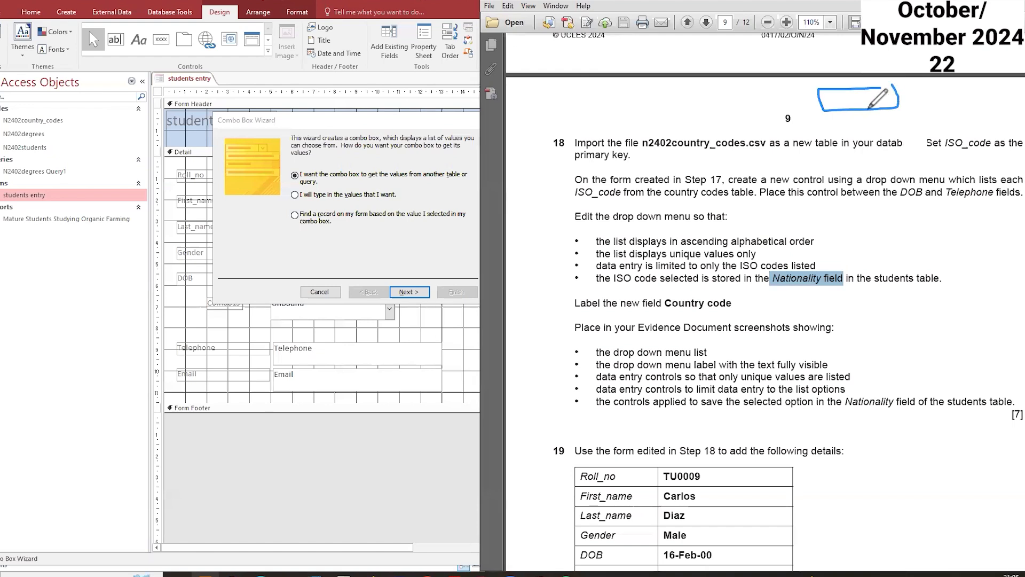
{"action": "left_click_drag", "start_coordinate": [827, 78], "coordinate": [866, 84]}
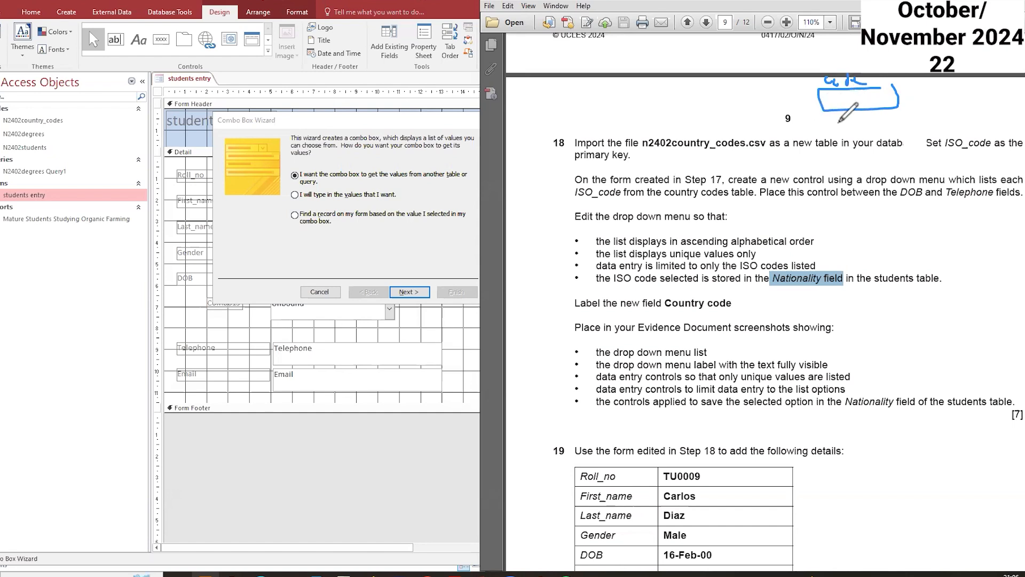
{"action": "mouse_move", "coordinate": [861, 119]}
{"action": "left_mouse_down"}
{"action": "mouse_move", "coordinate": [823, 118]}
{"action": "mouse_move", "coordinate": [811, 130]}
{"action": "left_mouse_up"}
{"action": "left_click_drag", "start_coordinate": [849, 141], "coordinate": [825, 146]}
{"action": "mouse_move", "coordinate": [840, 143]}
{"action": "left_mouse_down"}
{"action": "mouse_move", "coordinate": [854, 159]}
{"action": "mouse_move", "coordinate": [902, 156]}
{"action": "left_mouse_up"}
{"action": "mouse_move", "coordinate": [934, 122]}
{"action": "left_mouse_down"}
{"action": "mouse_move", "coordinate": [930, 145]}
{"action": "mouse_move", "coordinate": [956, 113]}
{"action": "mouse_move", "coordinate": [981, 119]}
{"action": "mouse_move", "coordinate": [989, 104]}
{"action": "left_mouse_up"}
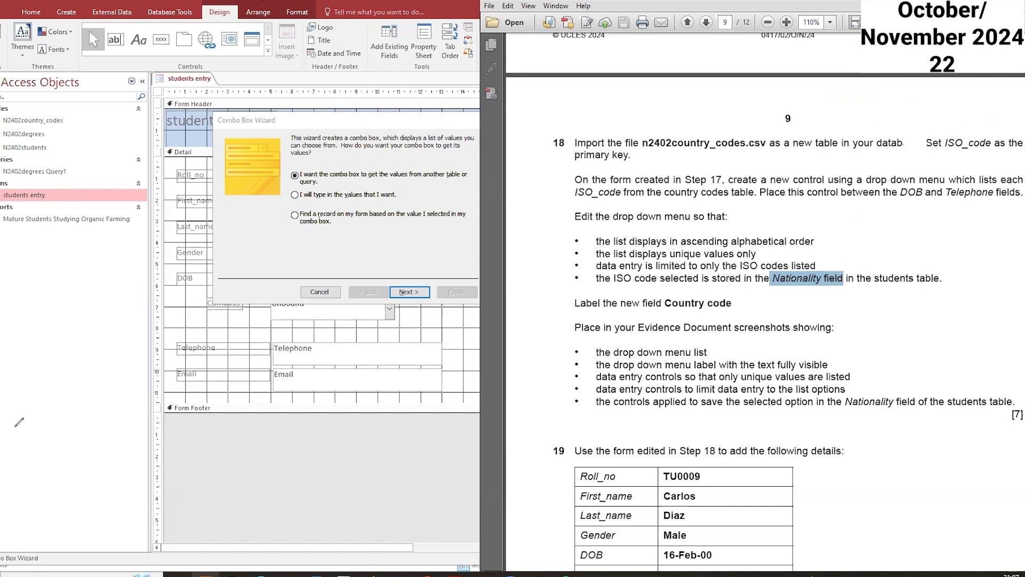
Step: Choose to have the combo box get its values from another table or query
{"action": "left_click", "coordinate": [363, 214]}
{"action": "left_click", "coordinate": [310, 180]}
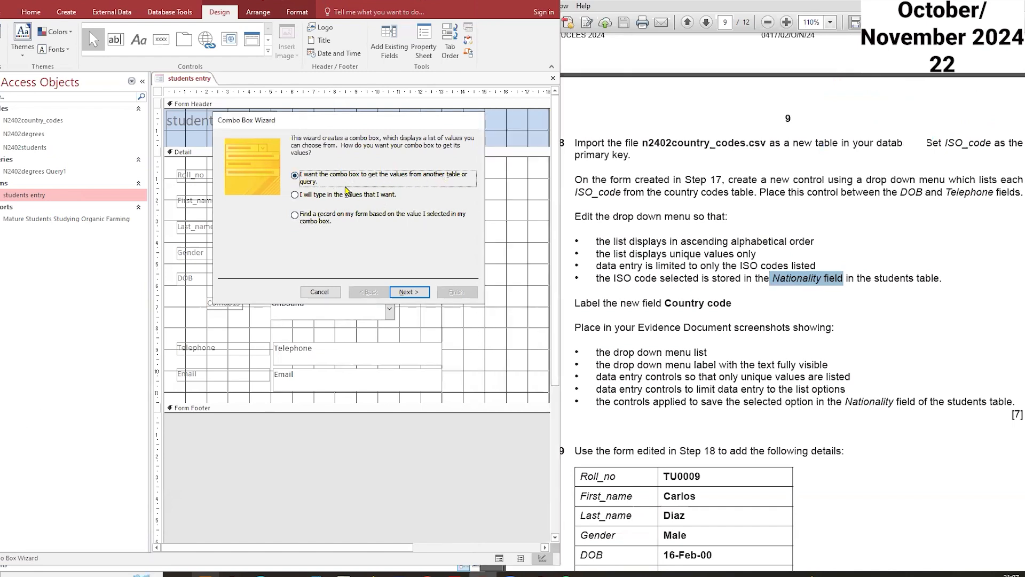
{"action": "left_click", "coordinate": [418, 291]}
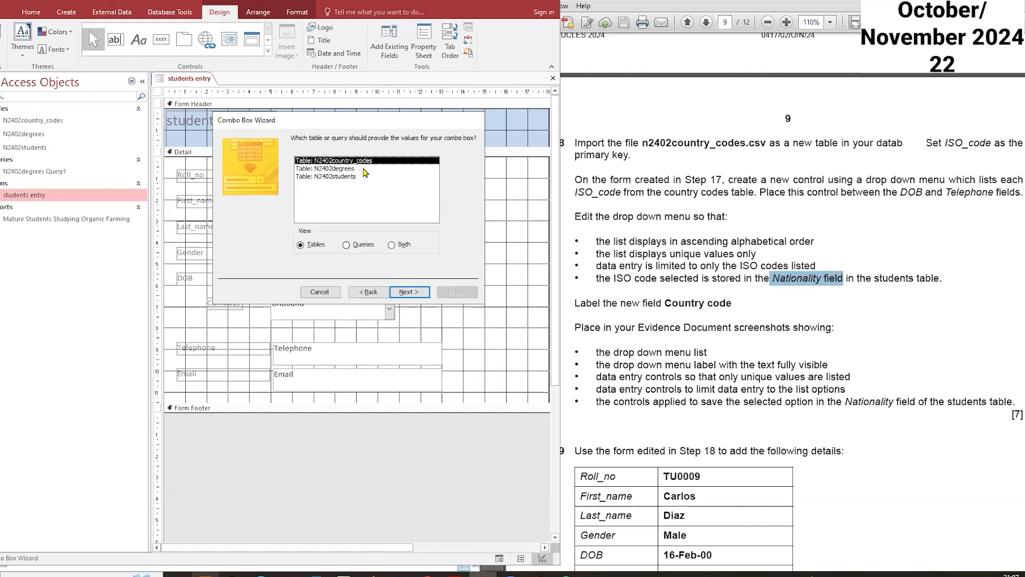
Step: Use the N2402country_codes table and add the ISO_code field to the combo box
{"action": "left_click", "coordinate": [412, 293]}
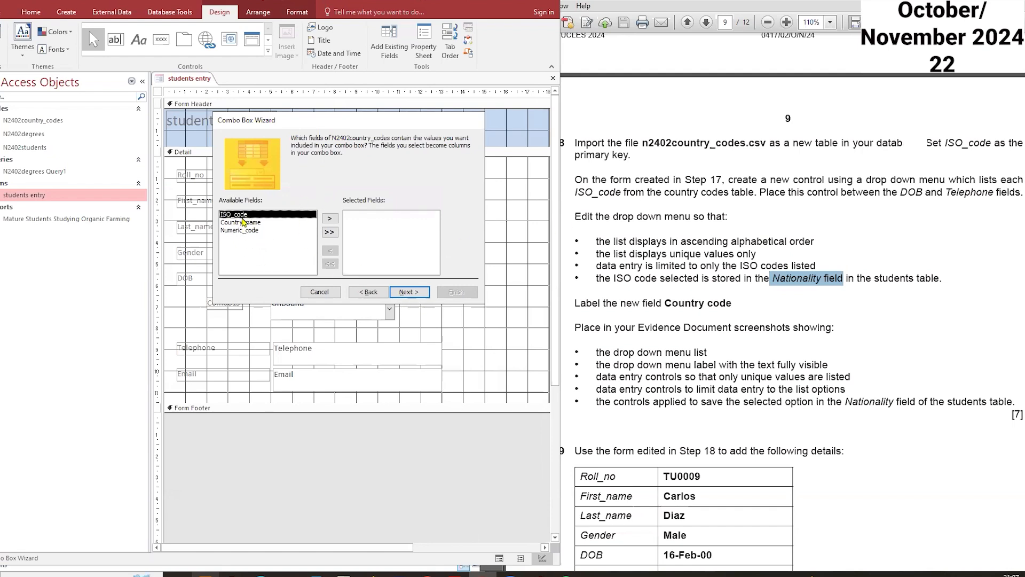
{"action": "left_click", "coordinate": [330, 218]}
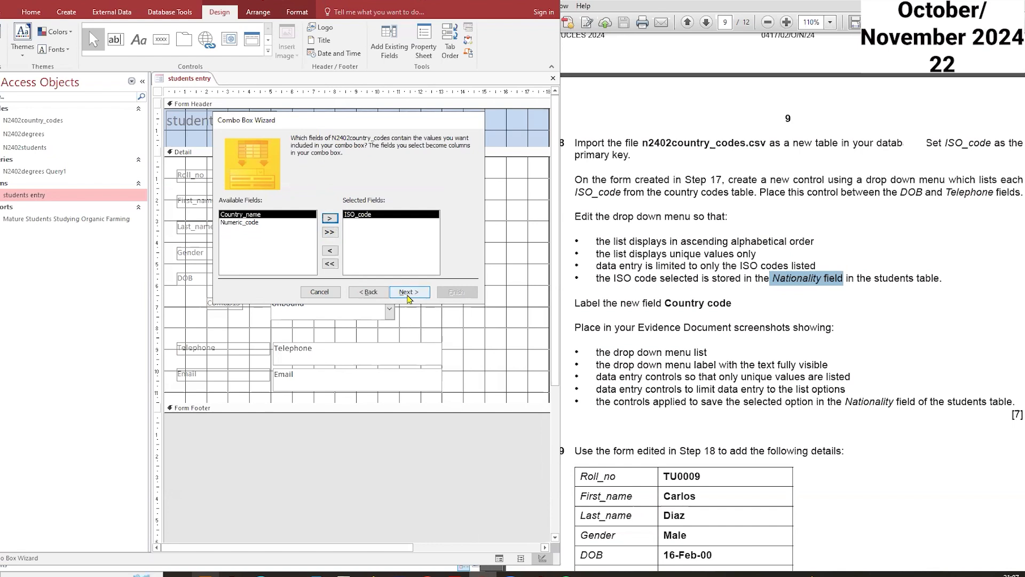
{"action": "left_click", "coordinate": [408, 293]}
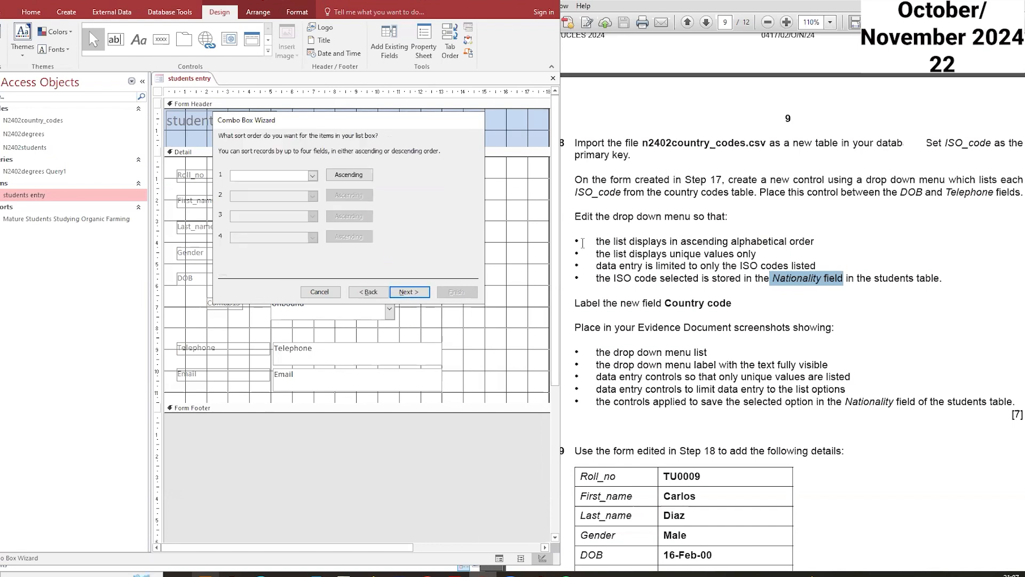
Step: Sort the combo box list by ISO_code in ascending order
{"action": "left_click_drag", "start_coordinate": [681, 241], "coordinate": [748, 237]}
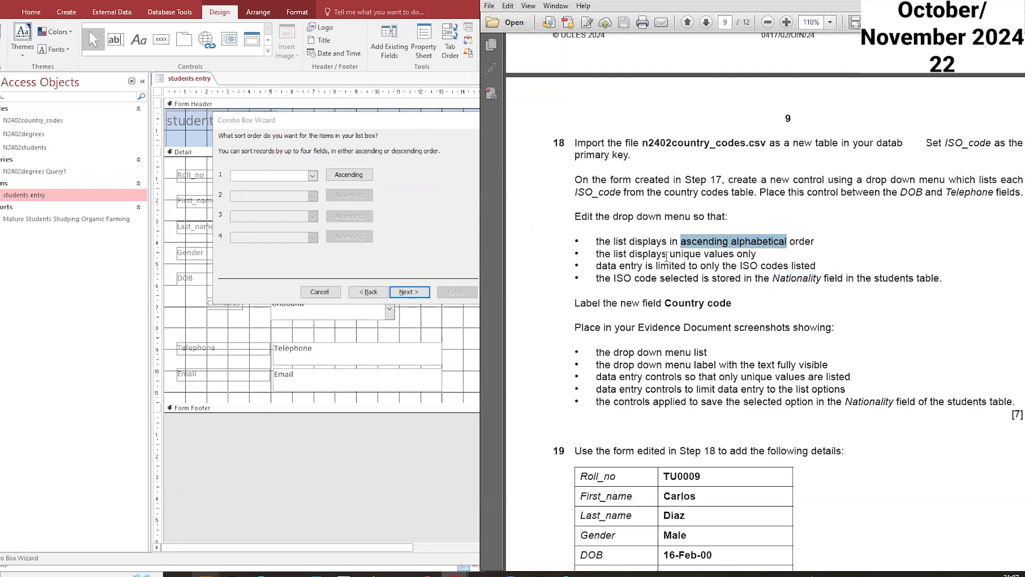
{"action": "left_click", "coordinate": [312, 176]}
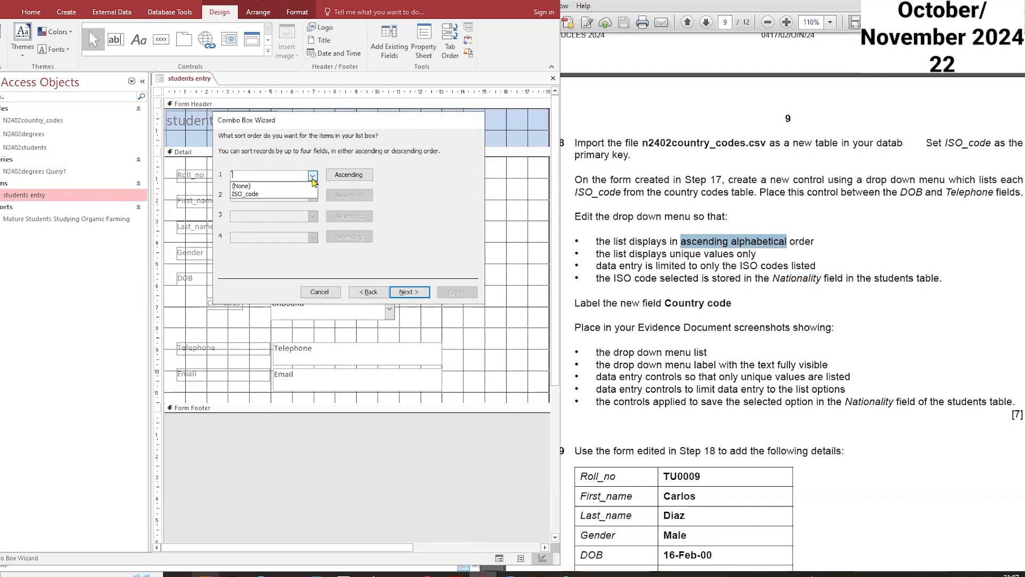
{"action": "left_click", "coordinate": [272, 194]}
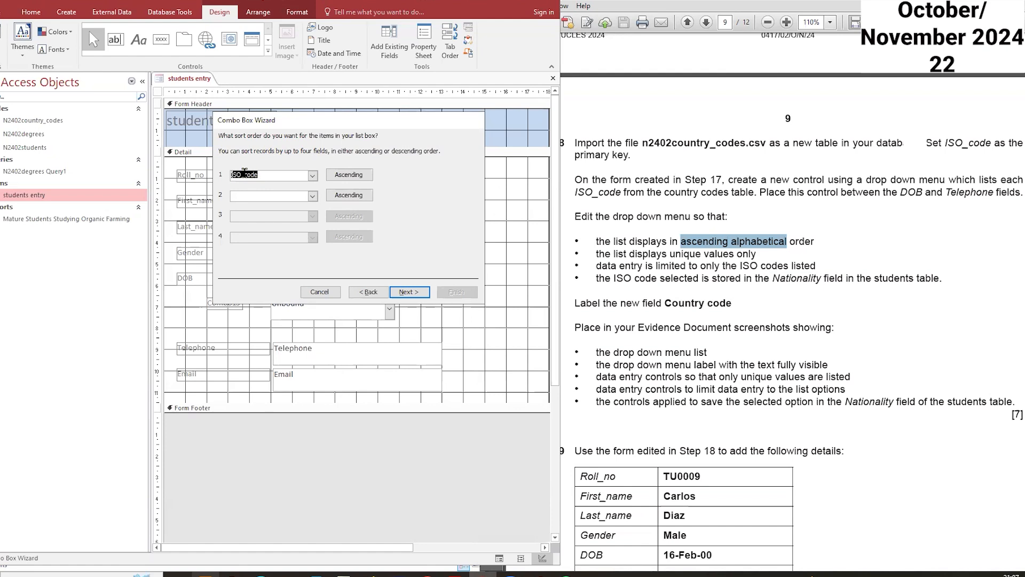
{"action": "left_click", "coordinate": [409, 291]}
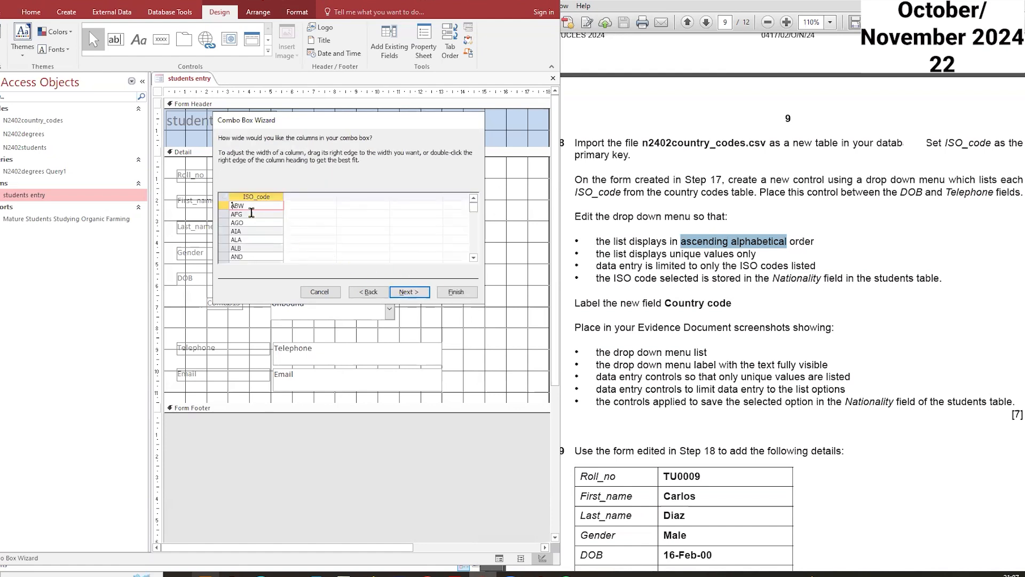
{"action": "scroll", "coordinate": [252, 223], "scroll_direction": "down", "scroll_amount": 18}
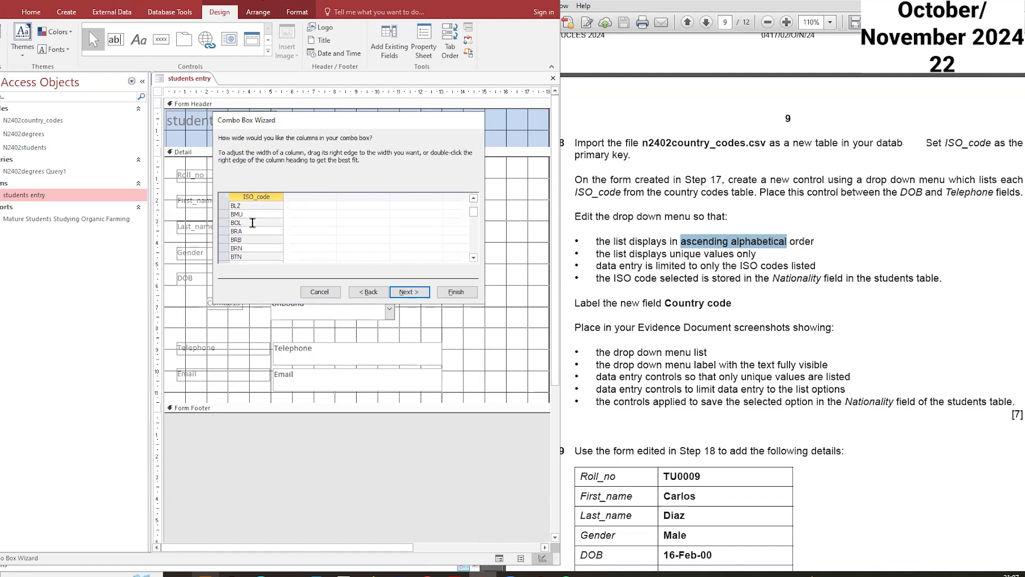
{"action": "scroll", "coordinate": [252, 223], "scroll_direction": "down", "scroll_amount": 12}
{"action": "scroll", "coordinate": [253, 223], "scroll_direction": "up", "scroll_amount": 20}
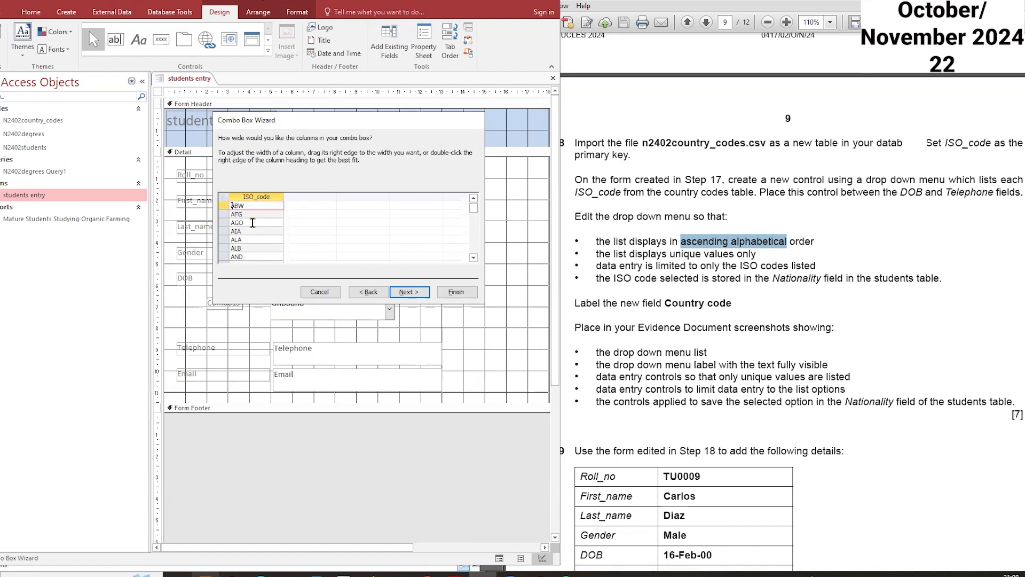
Step: Keep the default ISO_code column width and store the selected value in the Nationality field
{"action": "left_click", "coordinate": [416, 294]}
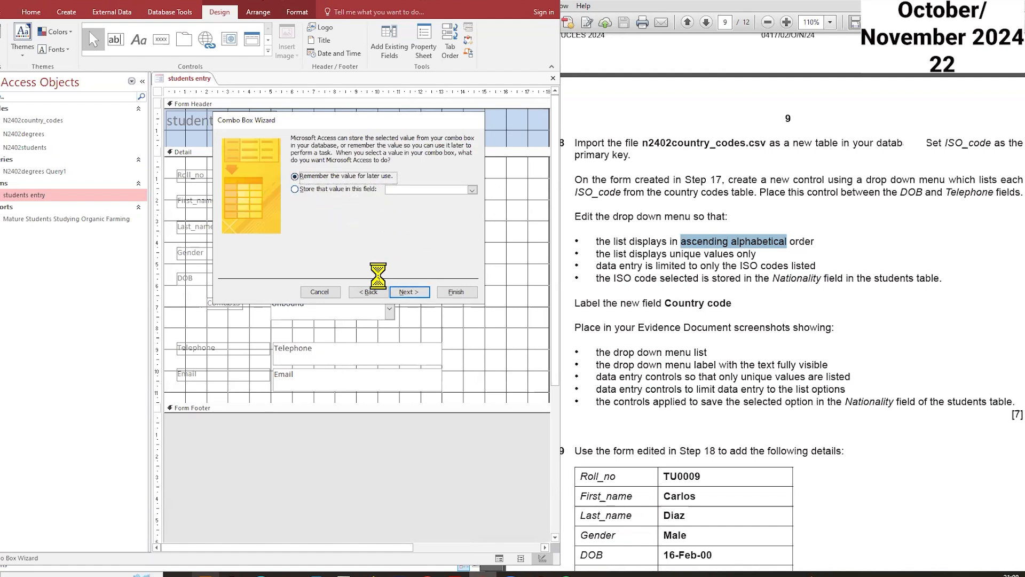
{"action": "left_click", "coordinate": [369, 292]}
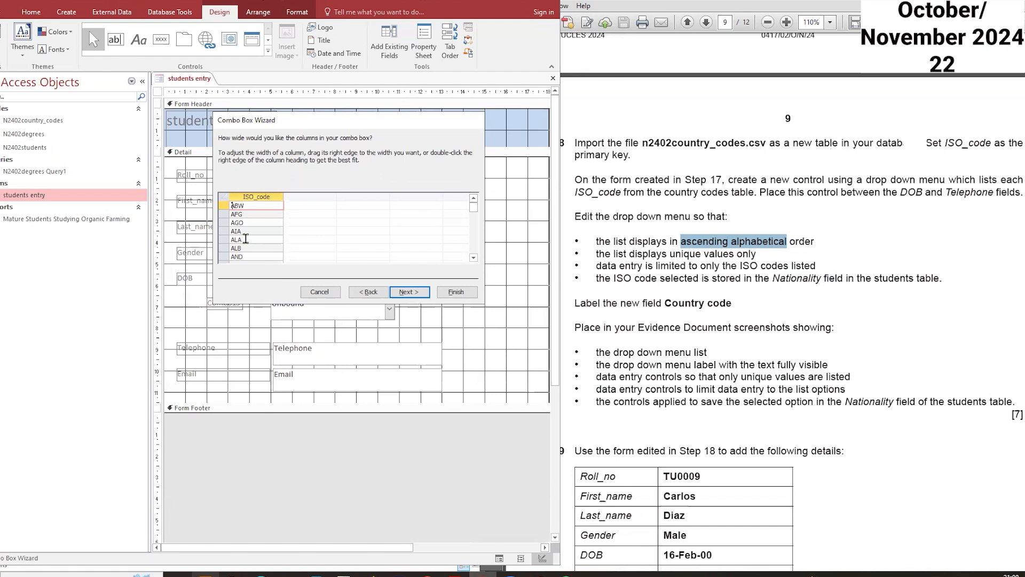
{"action": "left_click", "coordinate": [404, 292]}
{"action": "left_click", "coordinate": [328, 189]}
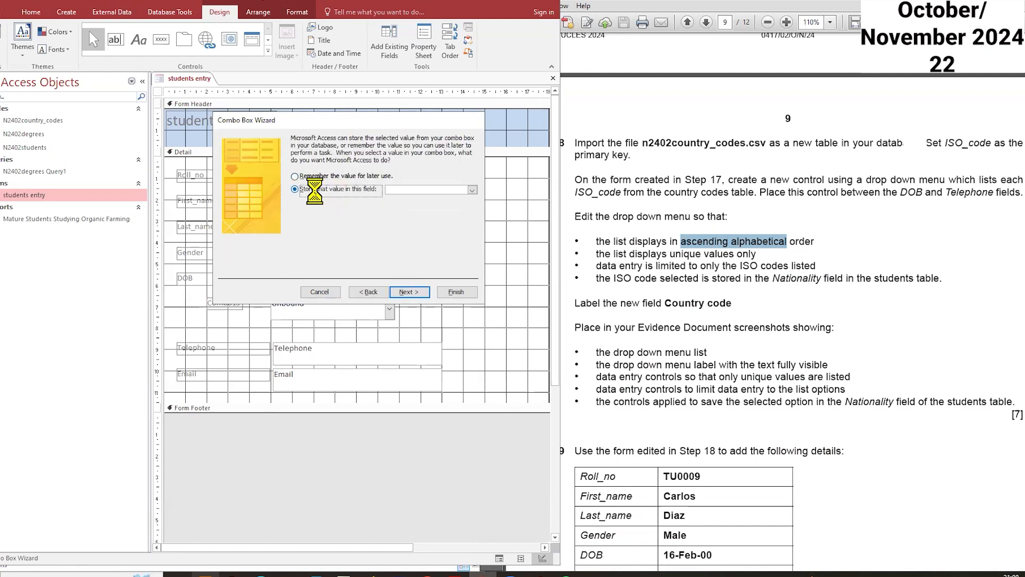
{"action": "left_click", "coordinate": [472, 190]}
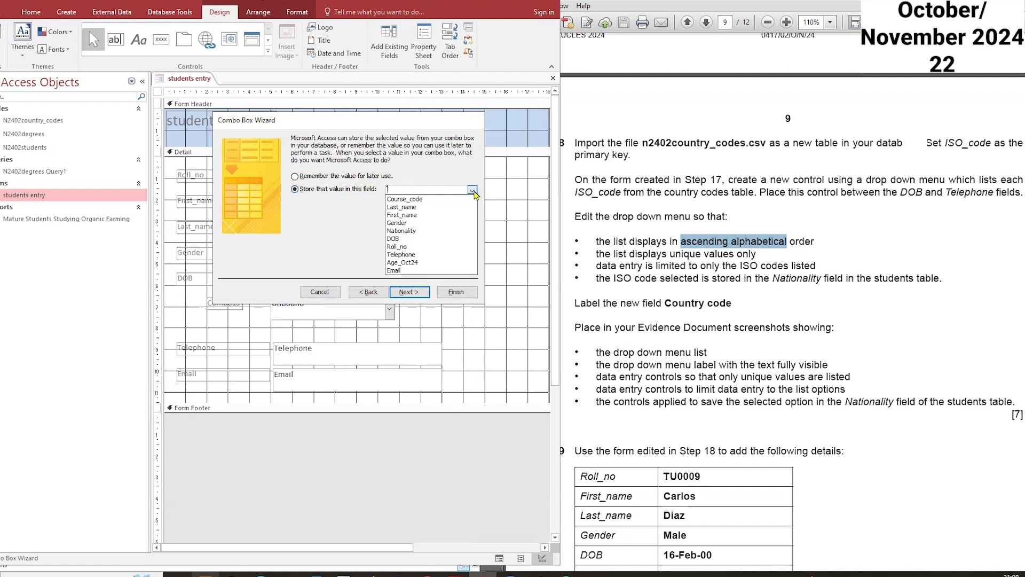
{"action": "left_click", "coordinate": [431, 236]}
{"action": "left_click", "coordinate": [415, 292]}
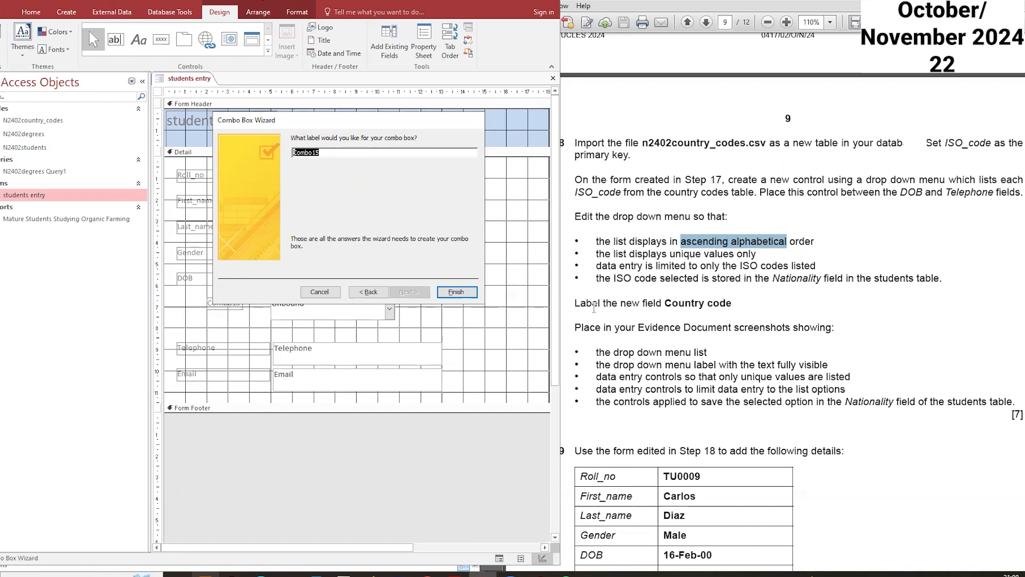
Step: Copy the label text Country code from the exam paper, use it as the combo box label and finish the wizard
{"action": "left_click_drag", "start_coordinate": [732, 303], "coordinate": [675, 303]}
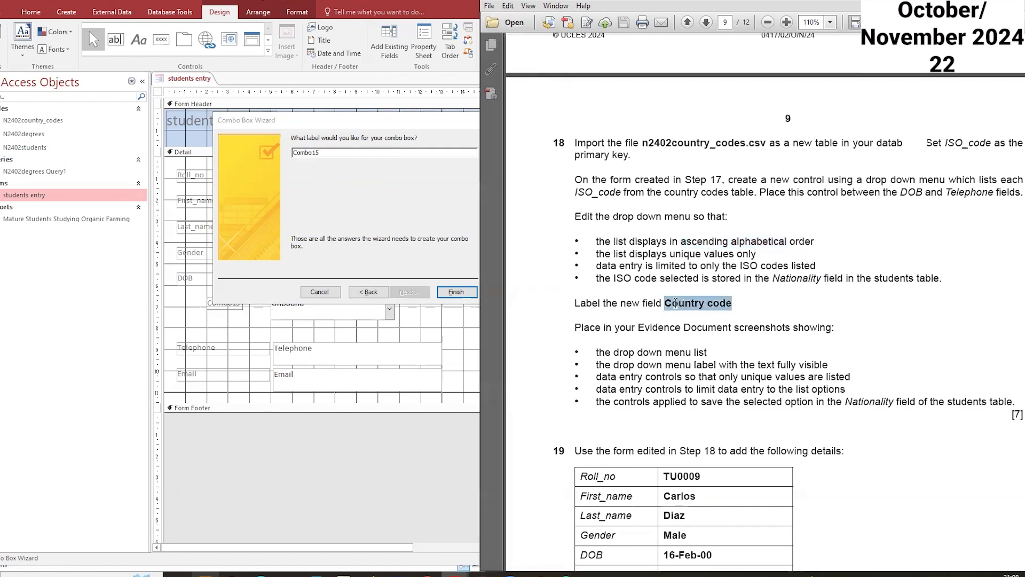
{"action": "right_click", "coordinate": [675, 309]}
{"action": "left_click", "coordinate": [694, 311]}
{"action": "left_click", "coordinate": [295, 152]}
{"action": "double_click", "coordinate": [296, 152]}
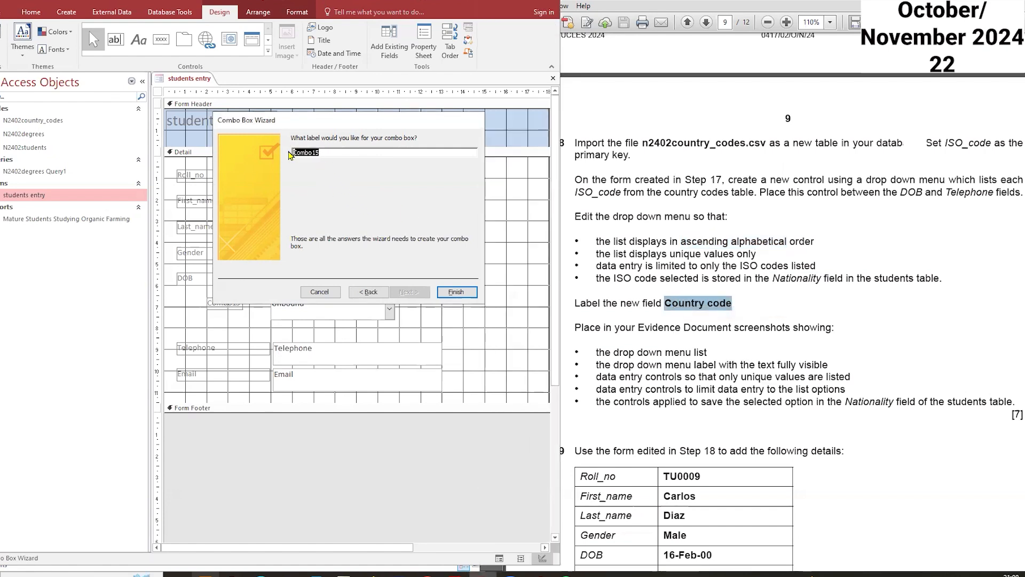
{"action": "key", "text": "ctrl+v"}
{"action": "left_click", "coordinate": [456, 292]}
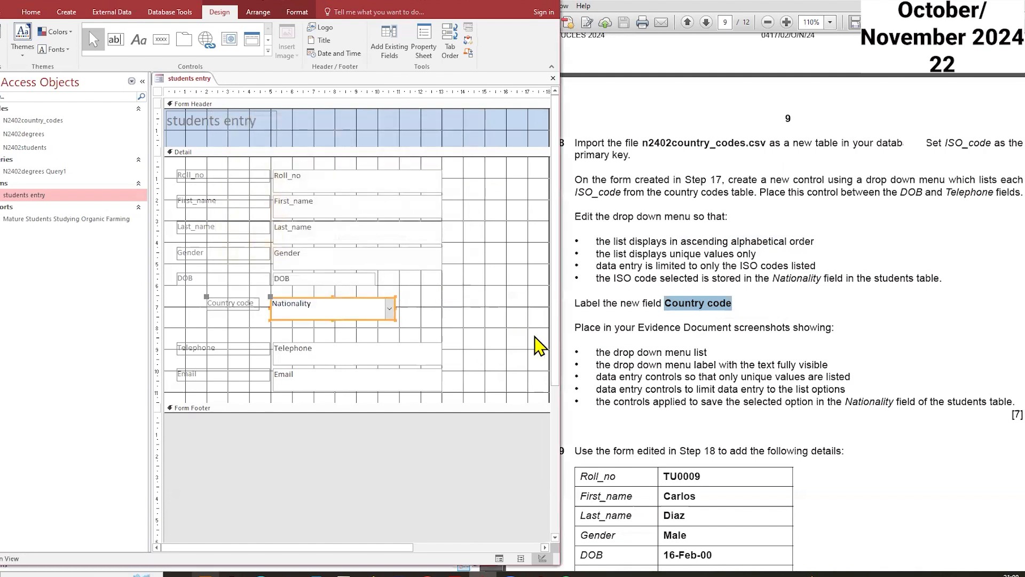
Step: Enlarge the Country code label so its text is fully visible, then switch the form to Form View
{"action": "left_click", "coordinate": [223, 307]}
{"action": "left_click_drag", "start_coordinate": [208, 297], "coordinate": [240, 319]}
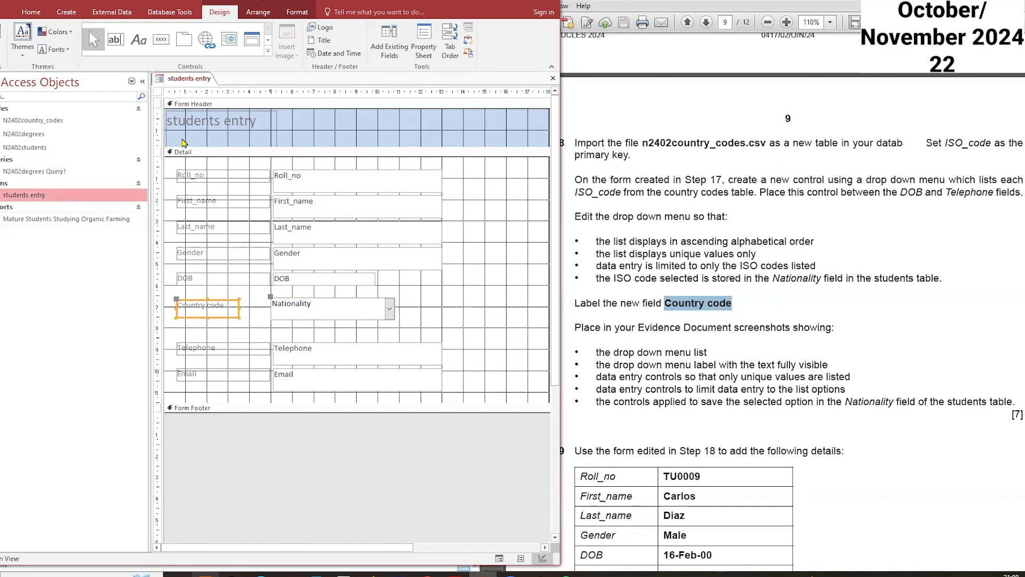
{"action": "right_click", "coordinate": [205, 80]}
{"action": "left_click", "coordinate": [187, 96]}
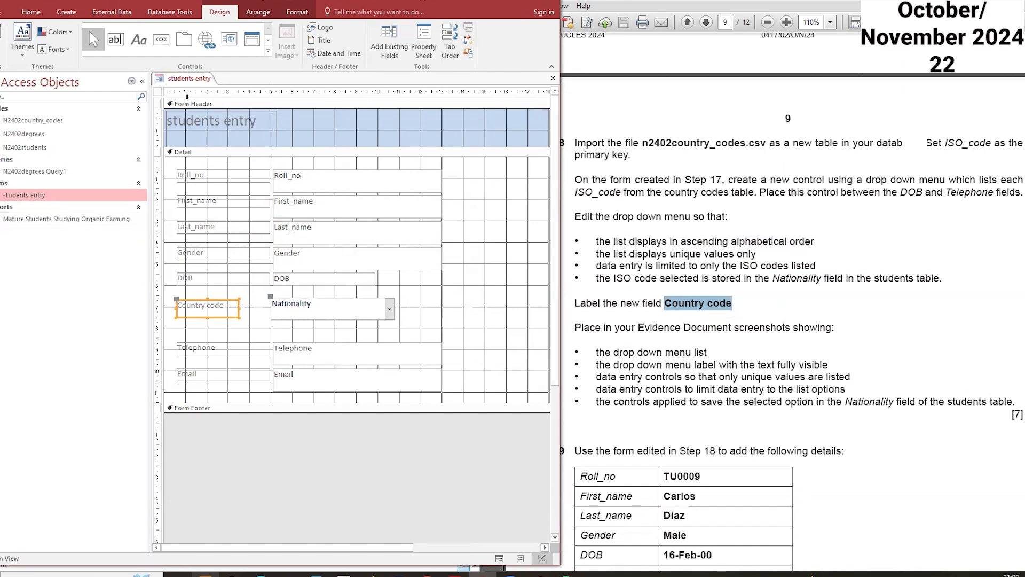
{"action": "right_click", "coordinate": [183, 86]}
{"action": "left_click", "coordinate": [202, 114]}
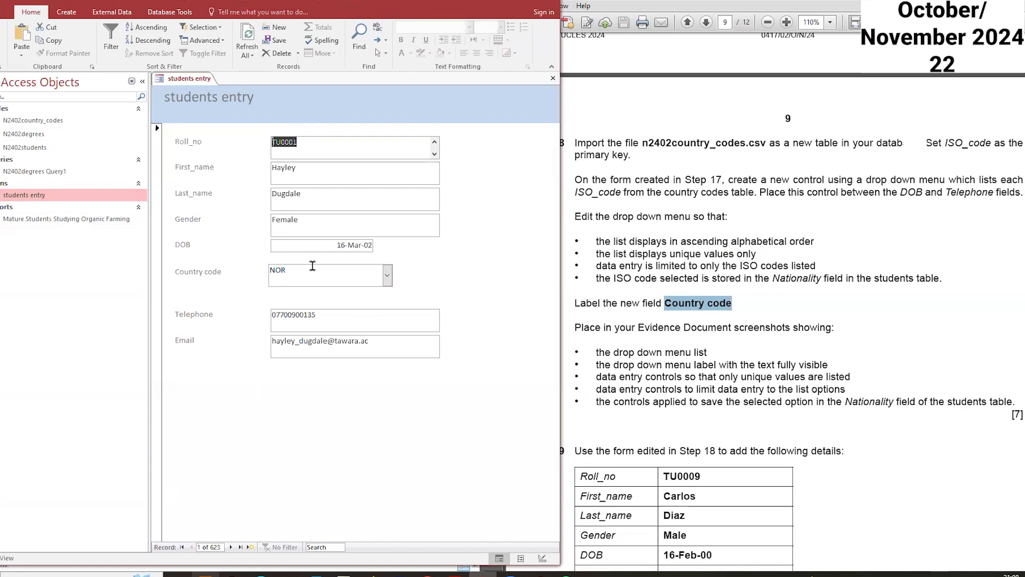
Step: Open the Country code drop-down list on the form and capture a screen clipping of it
{"action": "left_click", "coordinate": [387, 278]}
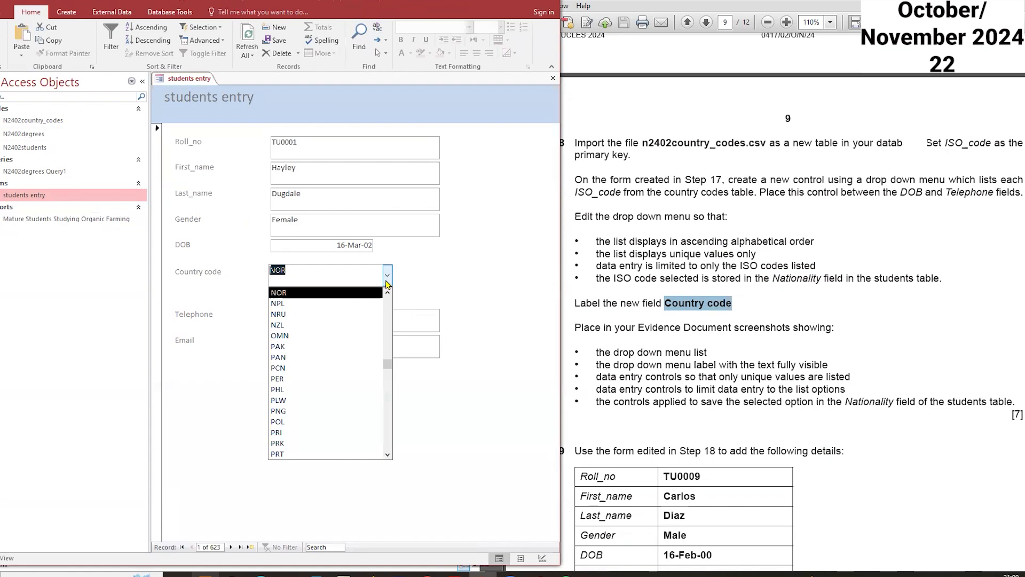
{"action": "left_click", "coordinate": [386, 281]}
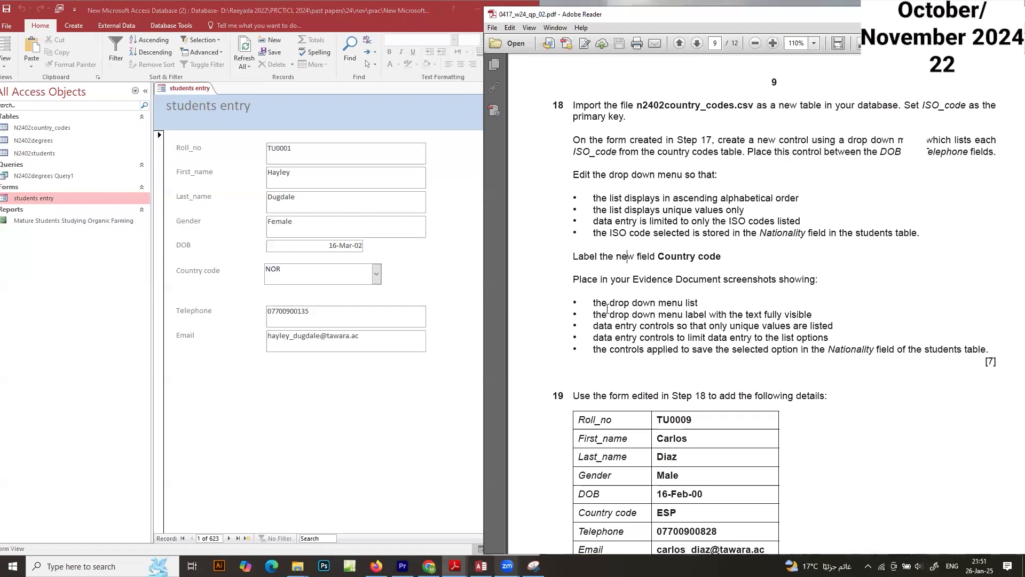
{"action": "left_click", "coordinate": [377, 274]}
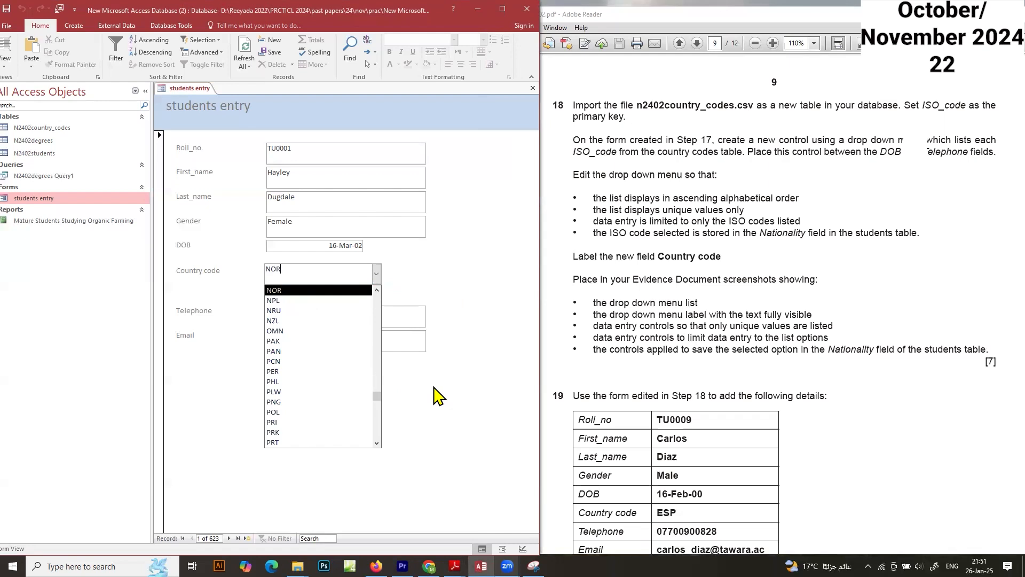
{"action": "key", "text": "super+shift+s"}
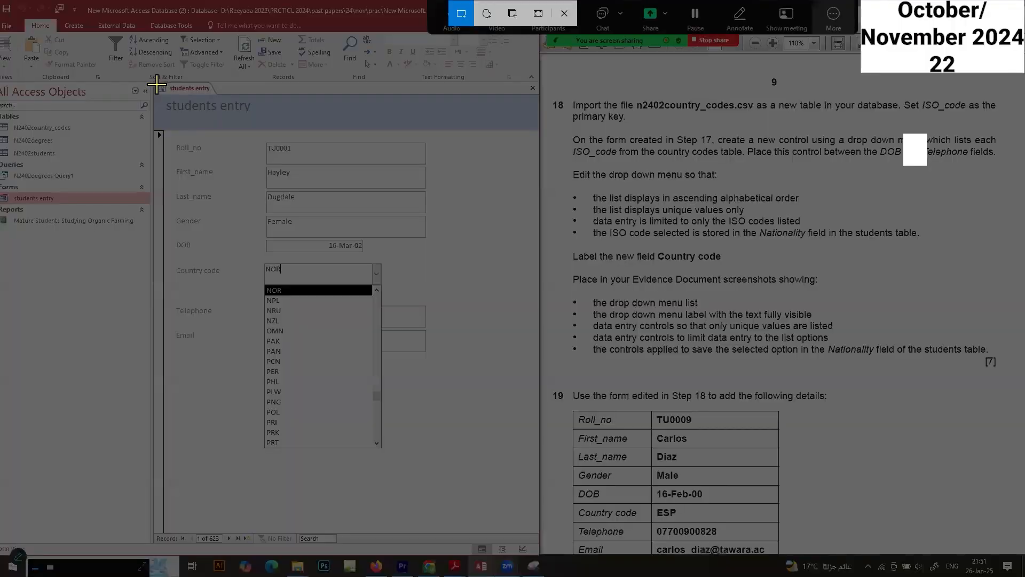
{"action": "left_click_drag", "start_coordinate": [156, 84], "coordinate": [492, 524]}
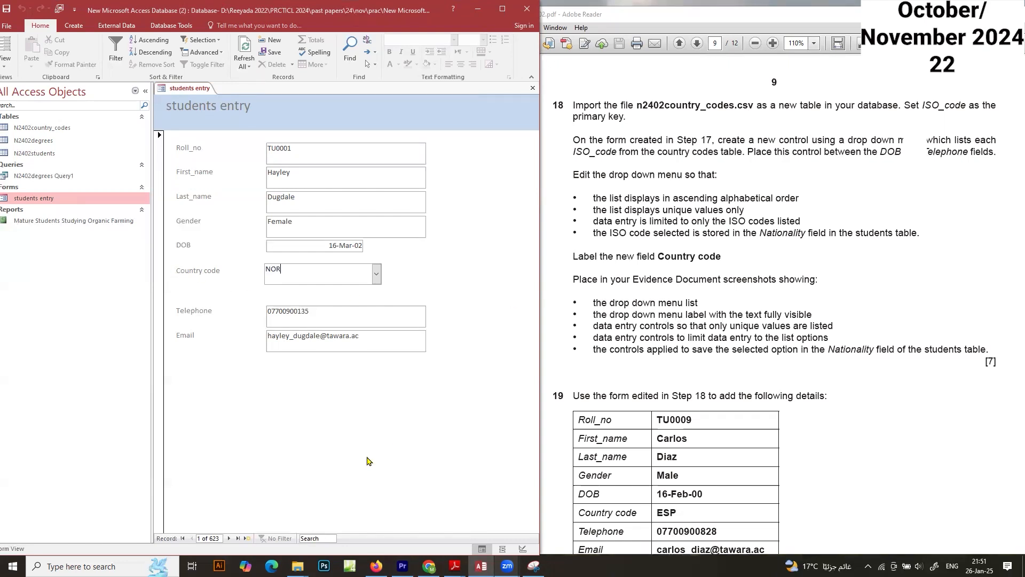
Step: Move to the second record and capture a screen clipping of the form
{"action": "left_click", "coordinate": [376, 274]}
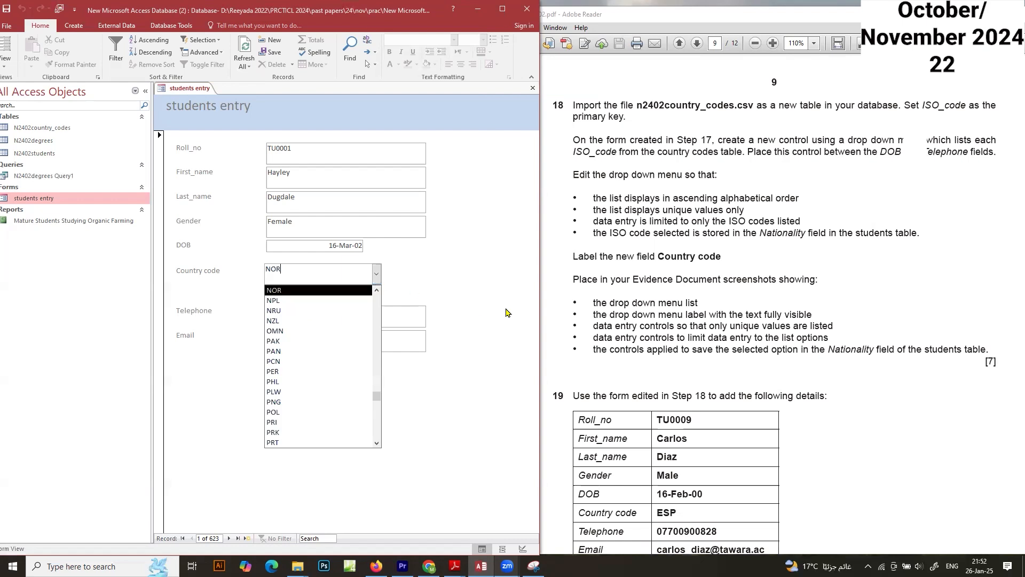
{"action": "key", "text": "Return"}
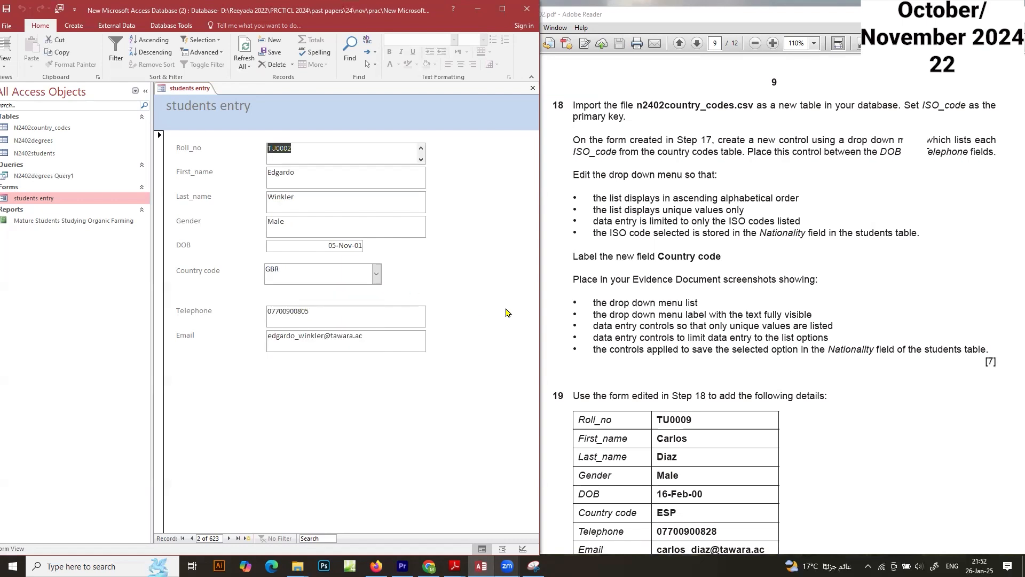
{"action": "key", "text": "super+shift+s"}
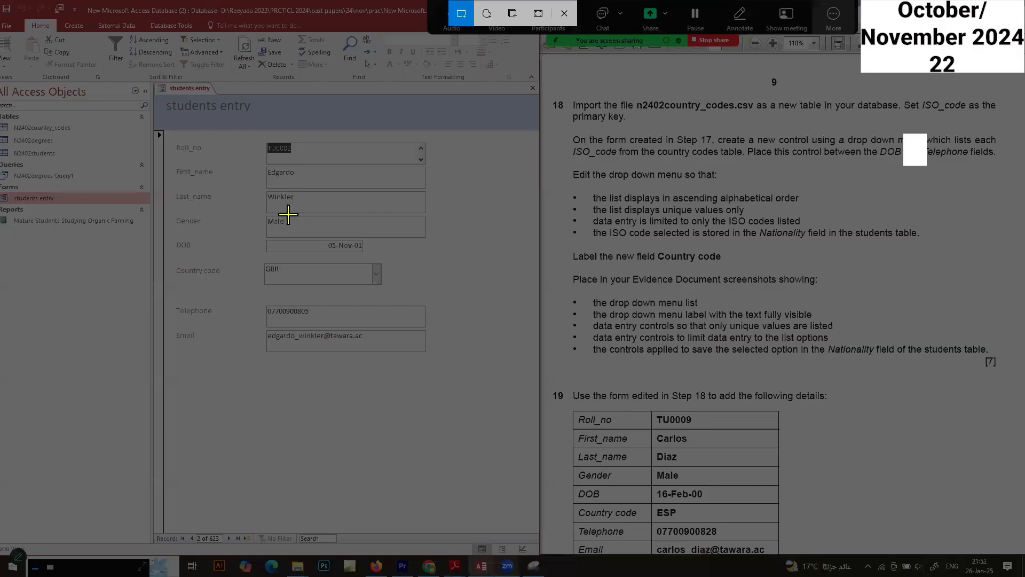
{"action": "left_click_drag", "start_coordinate": [156, 82], "coordinate": [495, 471]}
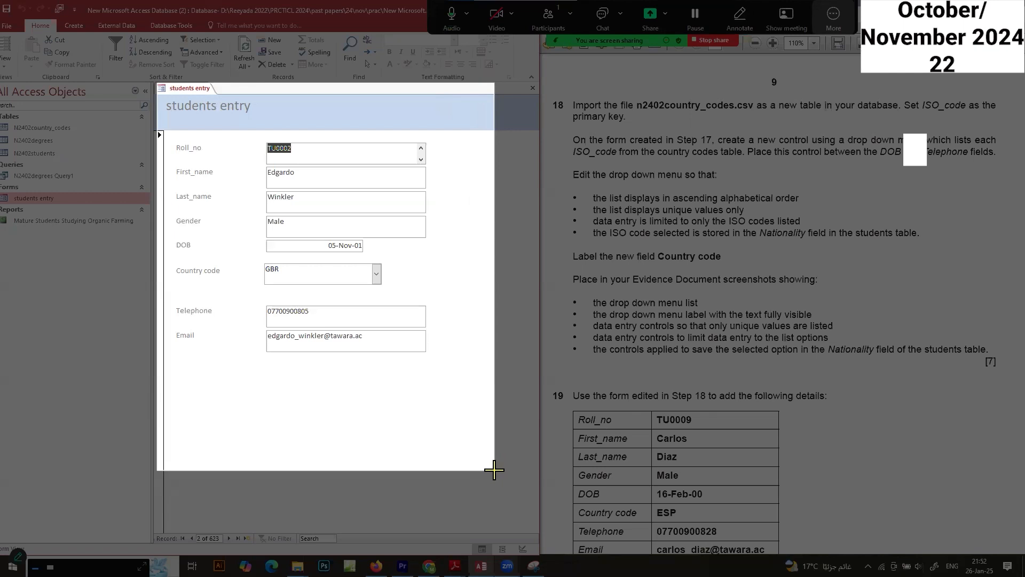
{"action": "left_click_drag", "start_coordinate": [494, 471], "coordinate": [496, 480]}
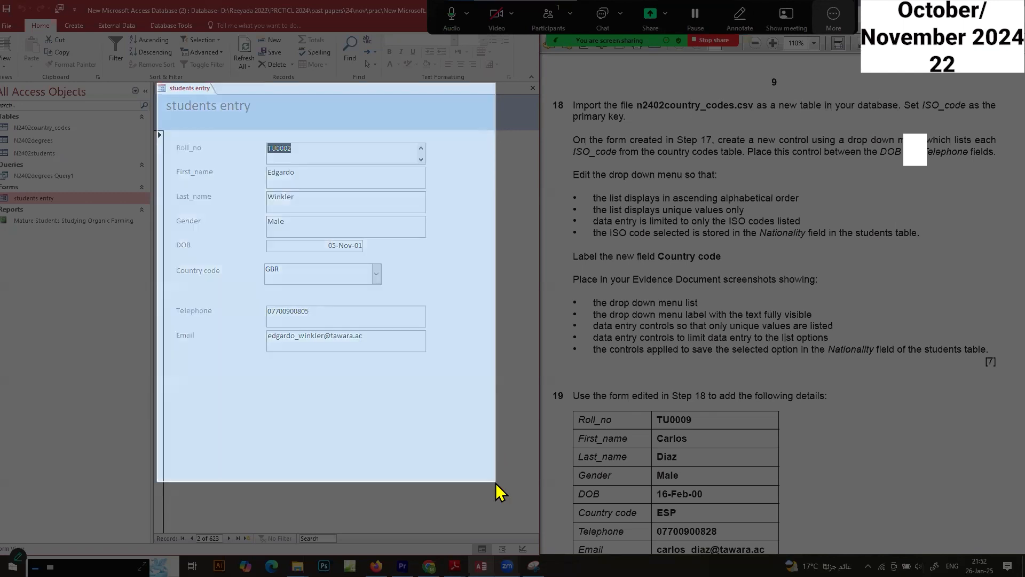
Step: Capture a screen clipping of the open Country code drop-down list on the second record
{"action": "left_click", "coordinate": [377, 276]}
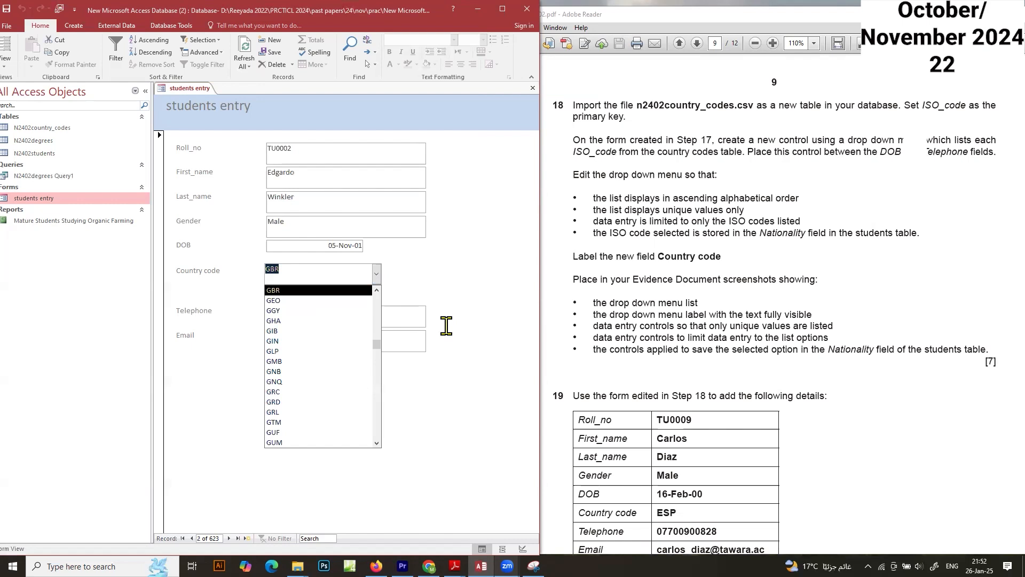
{"action": "key", "text": "super+shift+s"}
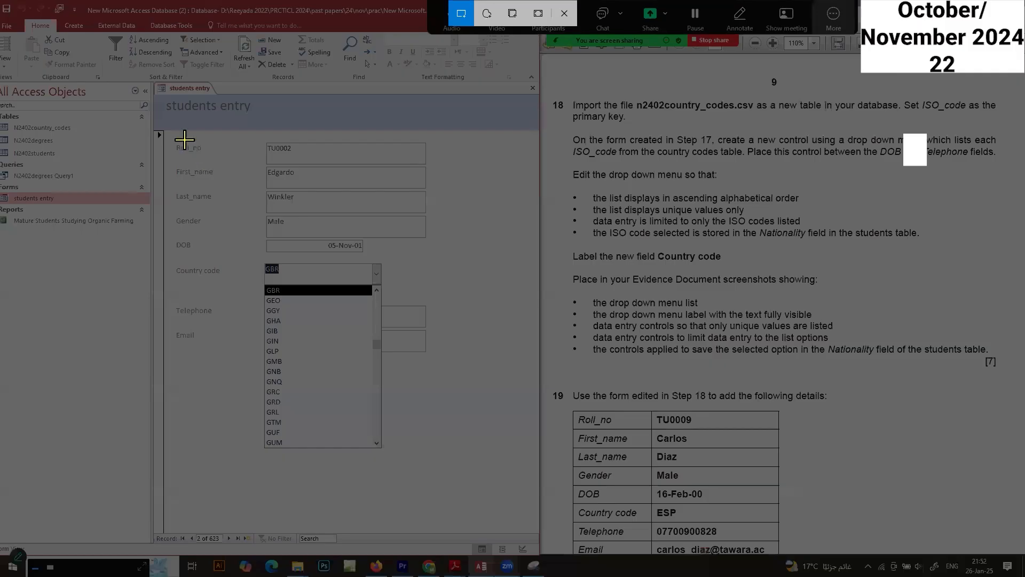
{"action": "left_click_drag", "start_coordinate": [157, 87], "coordinate": [536, 526]}
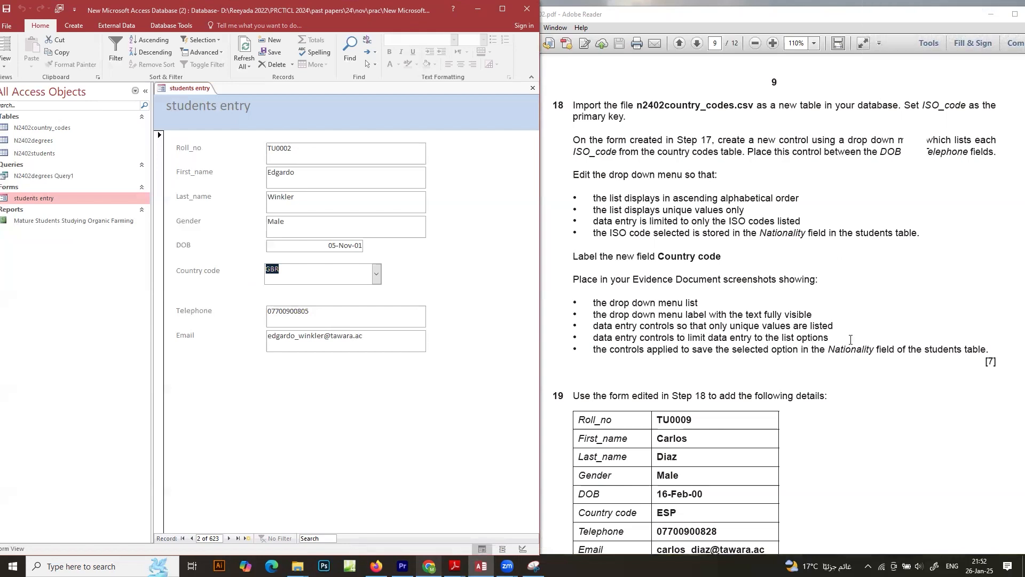
{"action": "left_click", "coordinate": [377, 274]}
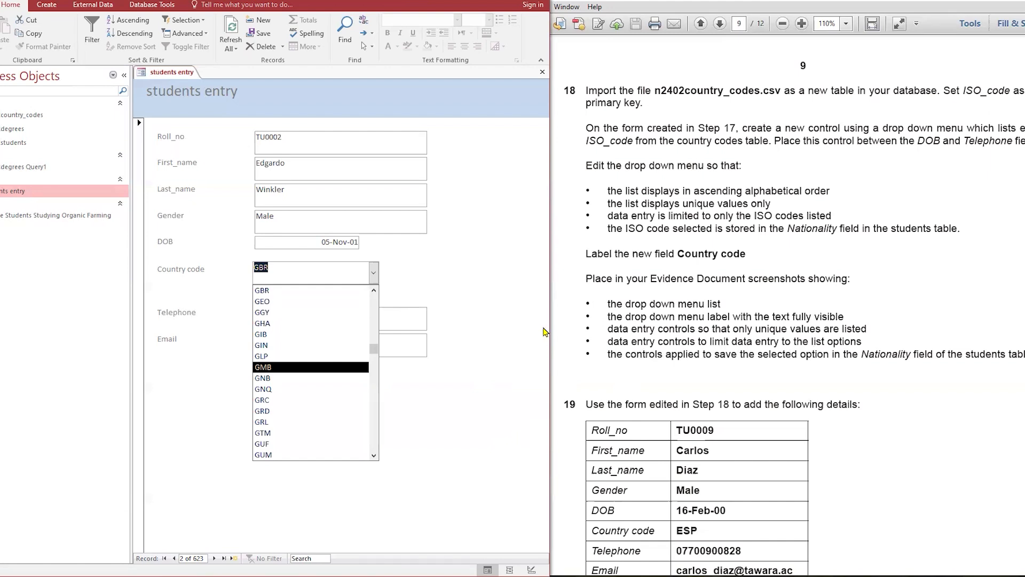
{"action": "left_click", "coordinate": [509, 331]}
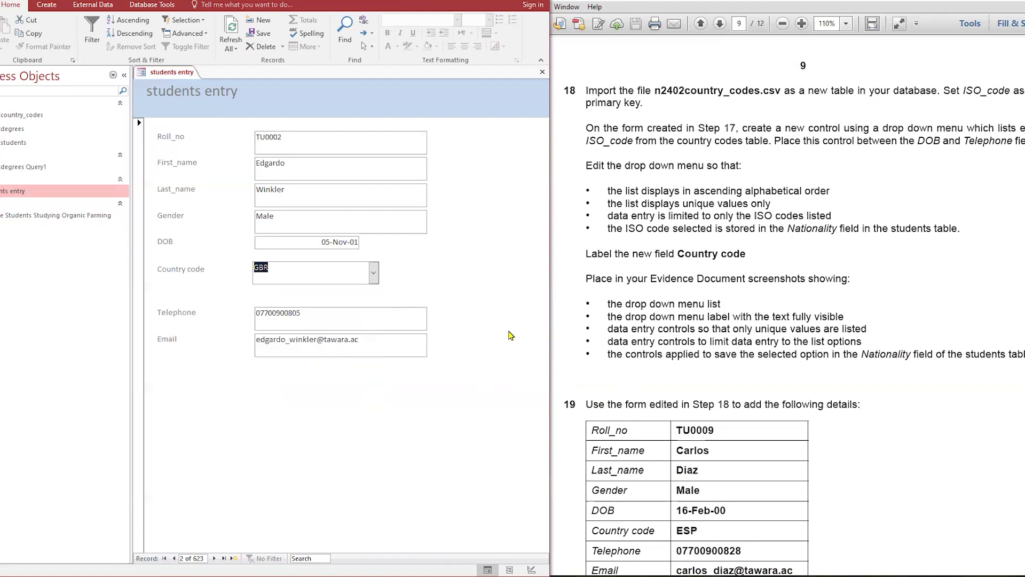
Step: Return to Design View and open the combo box's property sheet, widening and repositioning it to show its Data properties
{"action": "right_click", "coordinate": [167, 73]}
{"action": "left_click", "coordinate": [216, 152]}
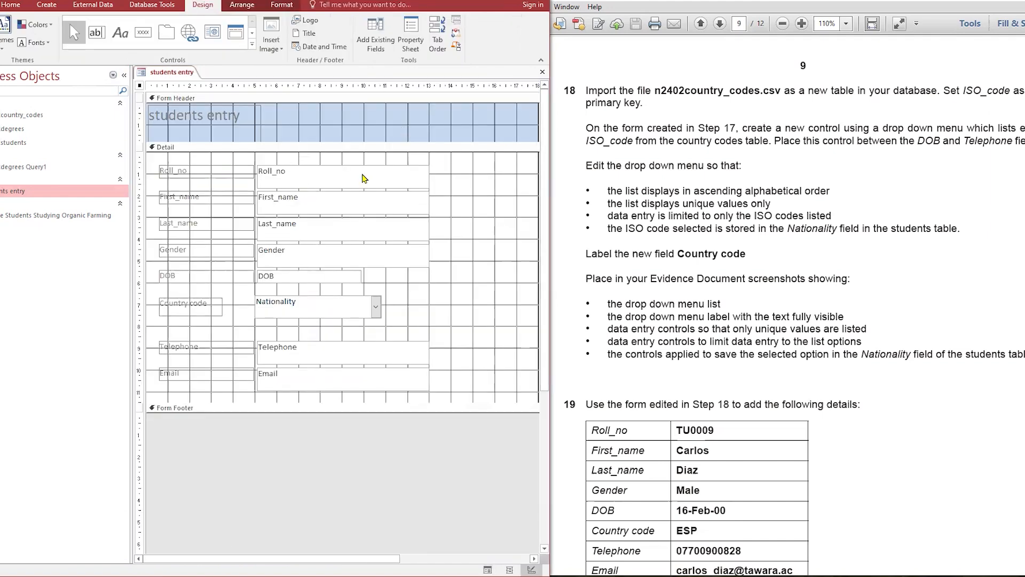
{"action": "left_click", "coordinate": [291, 307]}
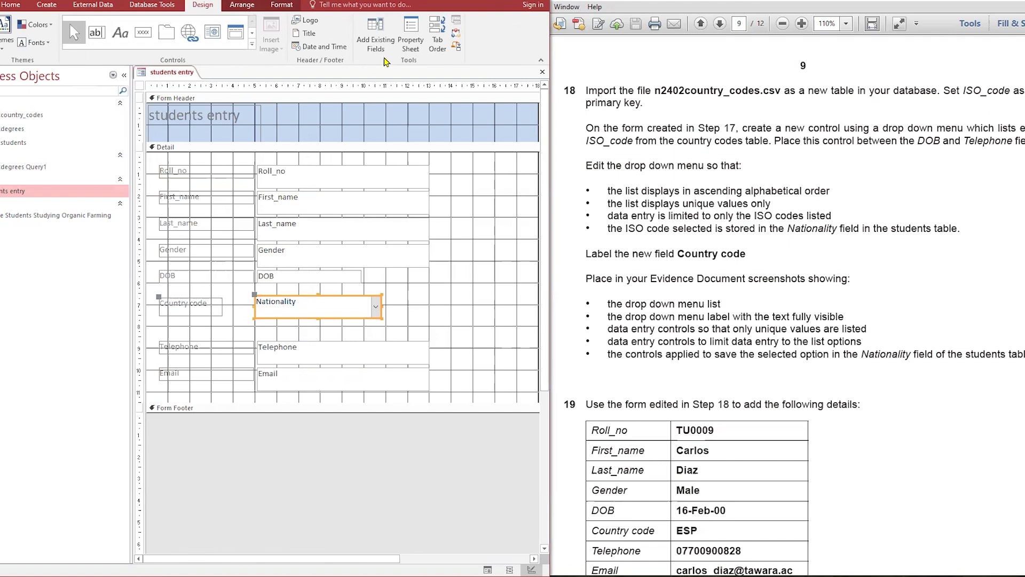
{"action": "left_click", "coordinate": [412, 49]}
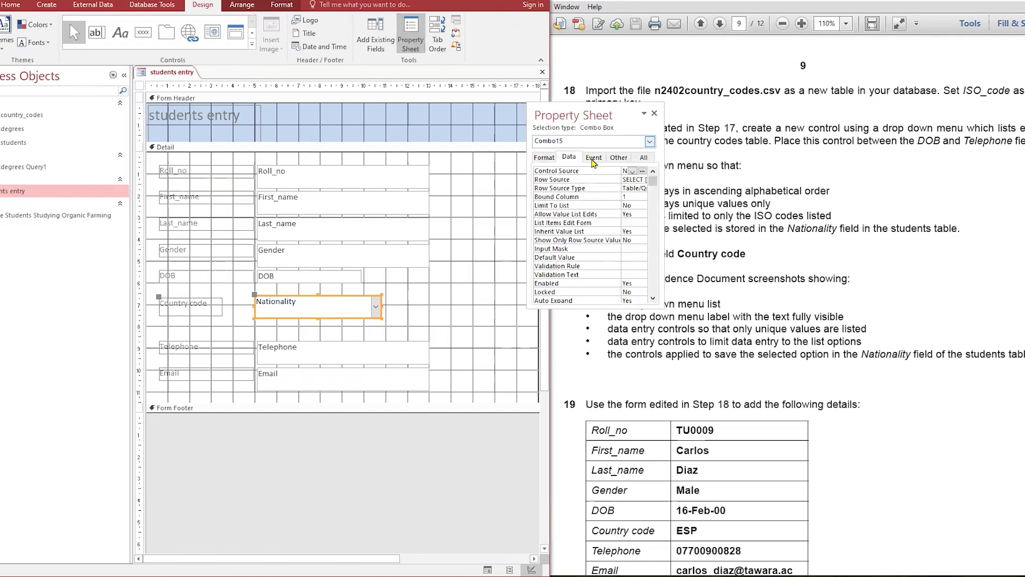
{"action": "left_click_drag", "start_coordinate": [527, 194], "coordinate": [431, 188]}
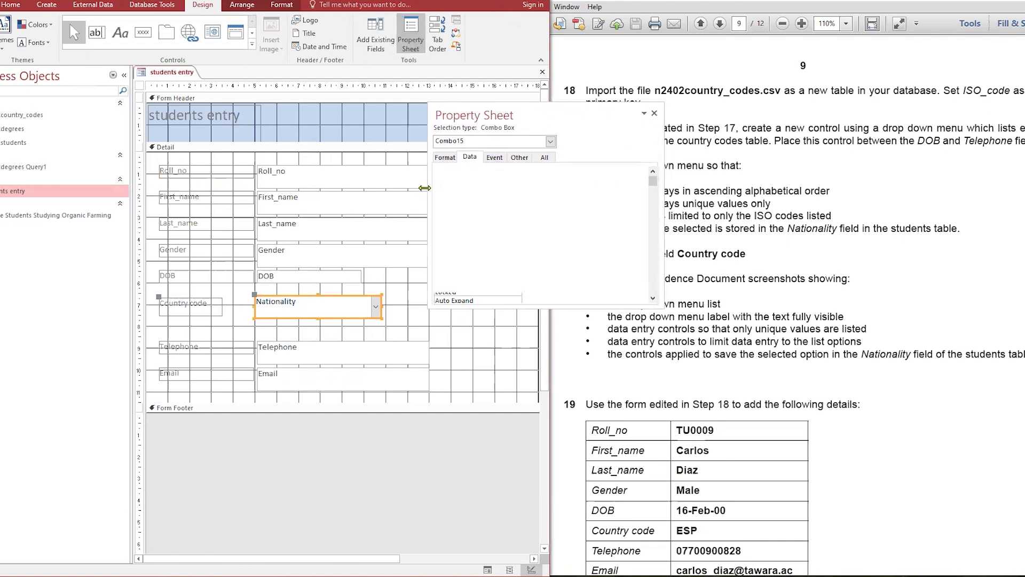
{"action": "left_click_drag", "start_coordinate": [662, 209], "coordinate": [851, 211]}
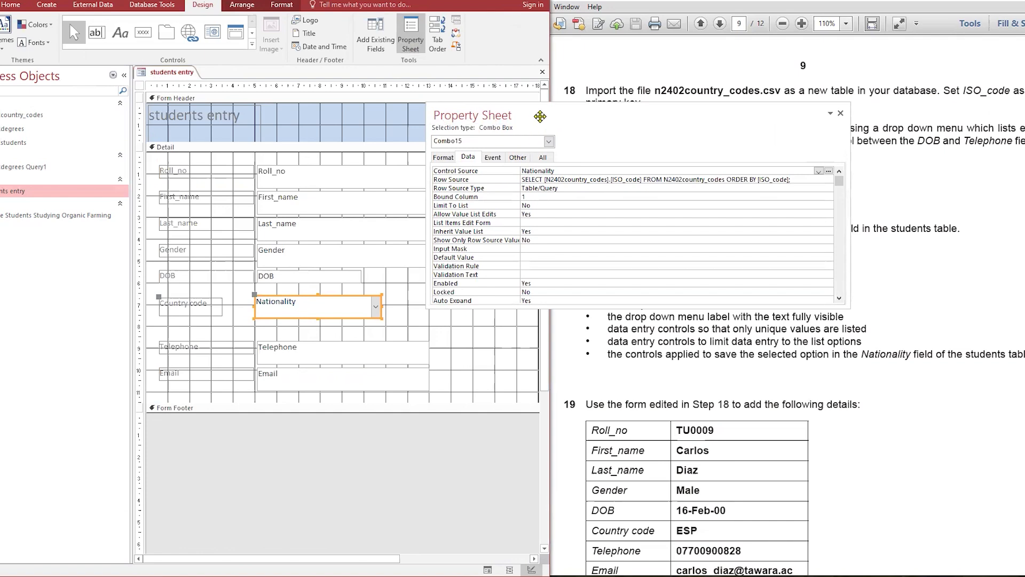
{"action": "left_click_drag", "start_coordinate": [540, 116], "coordinate": [541, 179]}
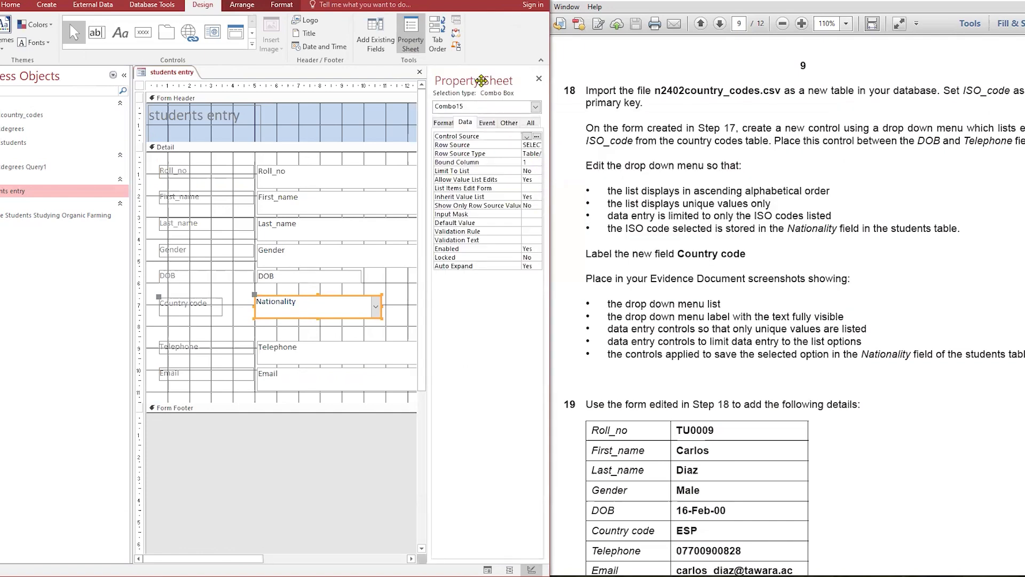
{"action": "left_click_drag", "start_coordinate": [497, 87], "coordinate": [380, 327]}
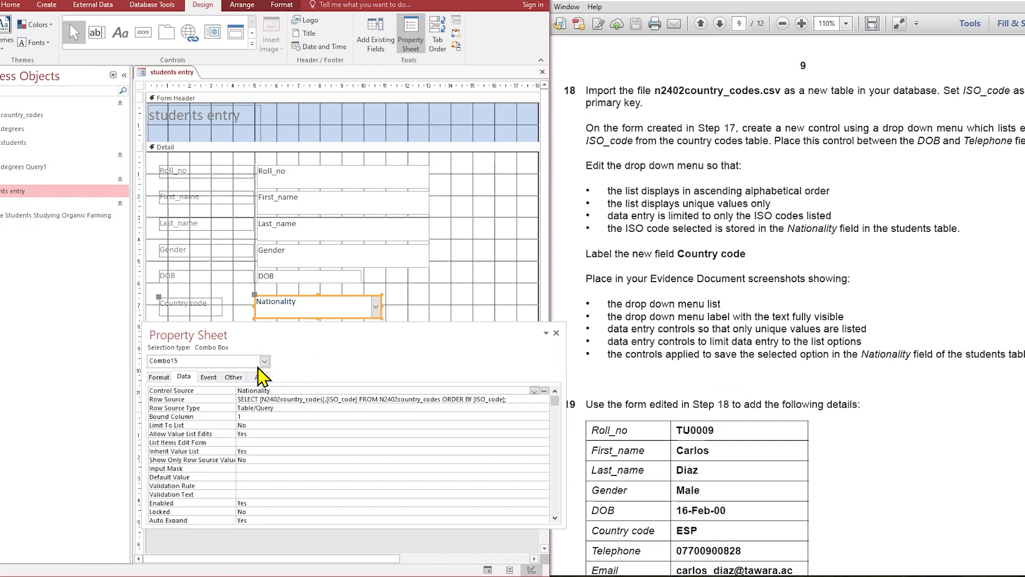
Step: Capture a screen clipping of the combo box's Data properties including its Row Source
{"action": "key", "text": "super+shift+s"}
{"action": "left_click_drag", "start_coordinate": [144, 80], "coordinate": [585, 540]}
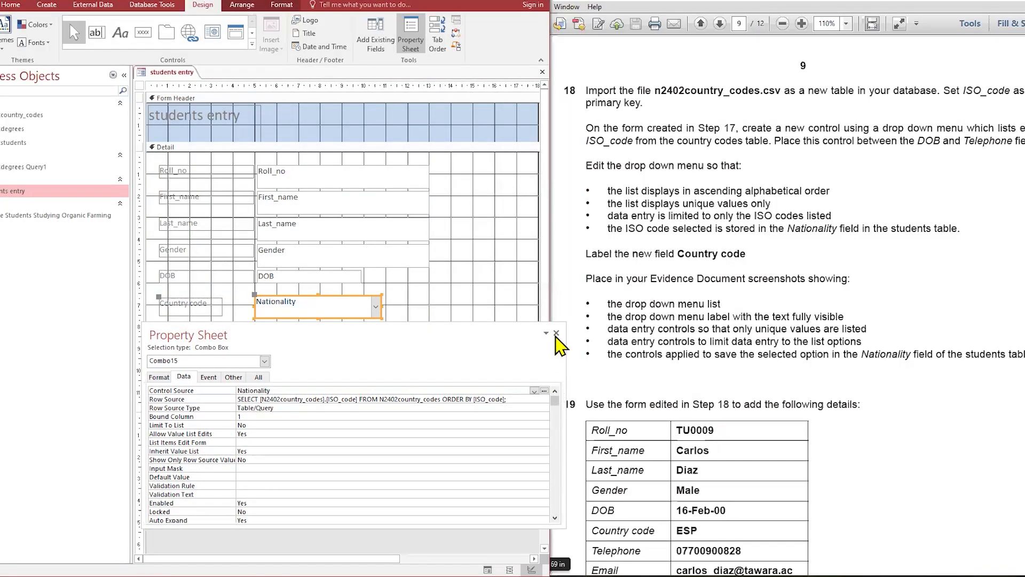
{"action": "left_click", "coordinate": [556, 333]}
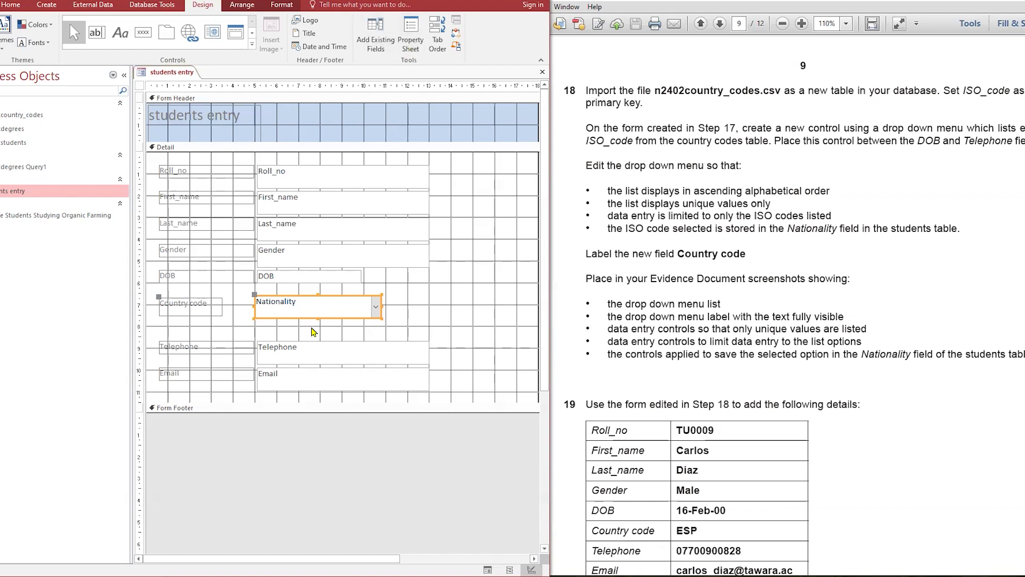
{"action": "left_click", "coordinate": [415, 48]}
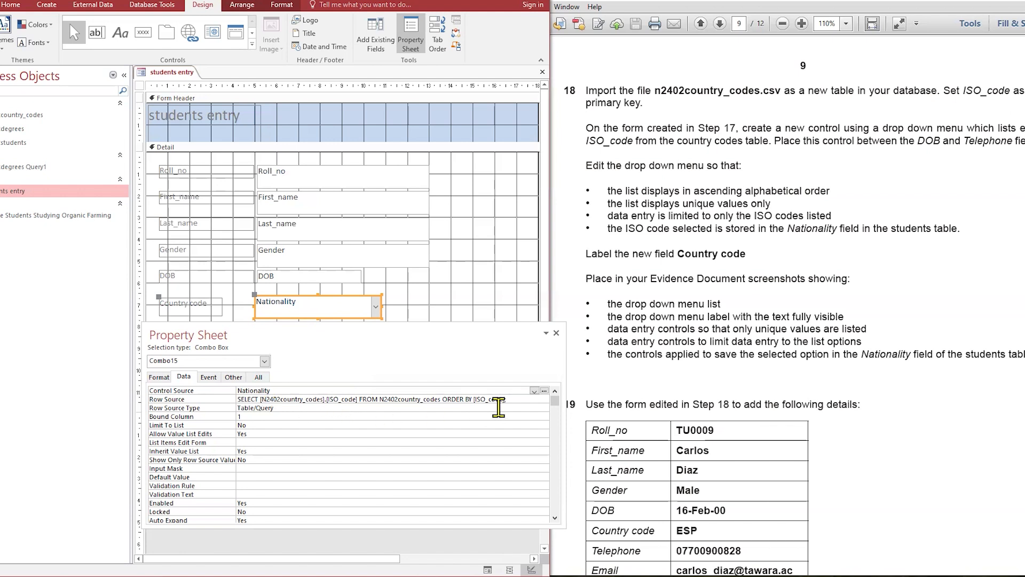
Step: Close the property sheet and save the students entry form design
{"action": "left_click", "coordinate": [556, 332]}
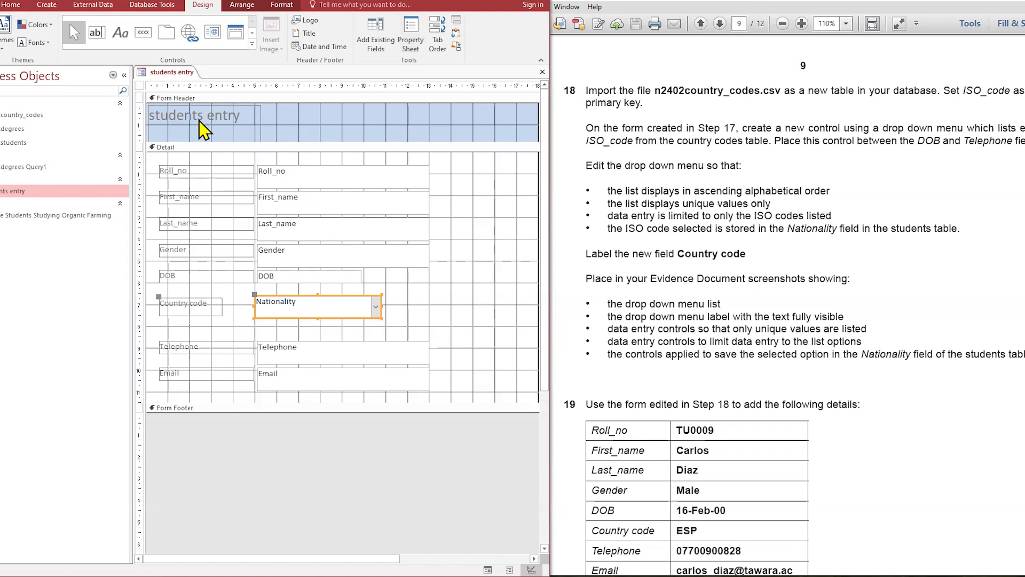
{"action": "right_click", "coordinate": [187, 68]}
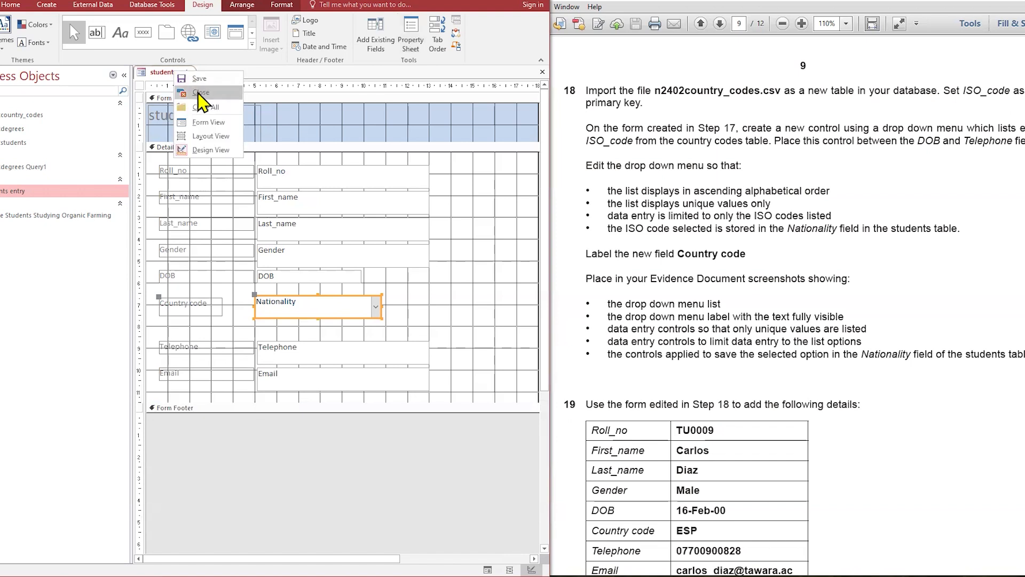
{"action": "left_click", "coordinate": [200, 93]}
Step: Open the students entry form in Form View and move to a new blank record
{"action": "scroll", "coordinate": [660, 432], "scroll_direction": "down", "scroll_amount": 3}
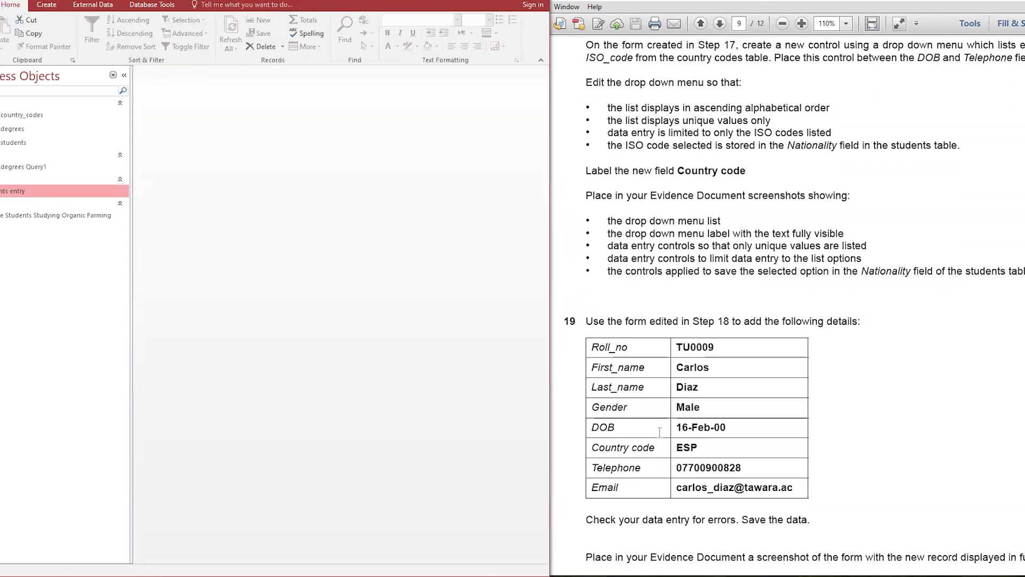
{"action": "scroll", "coordinate": [660, 431], "scroll_direction": "down", "scroll_amount": 2}
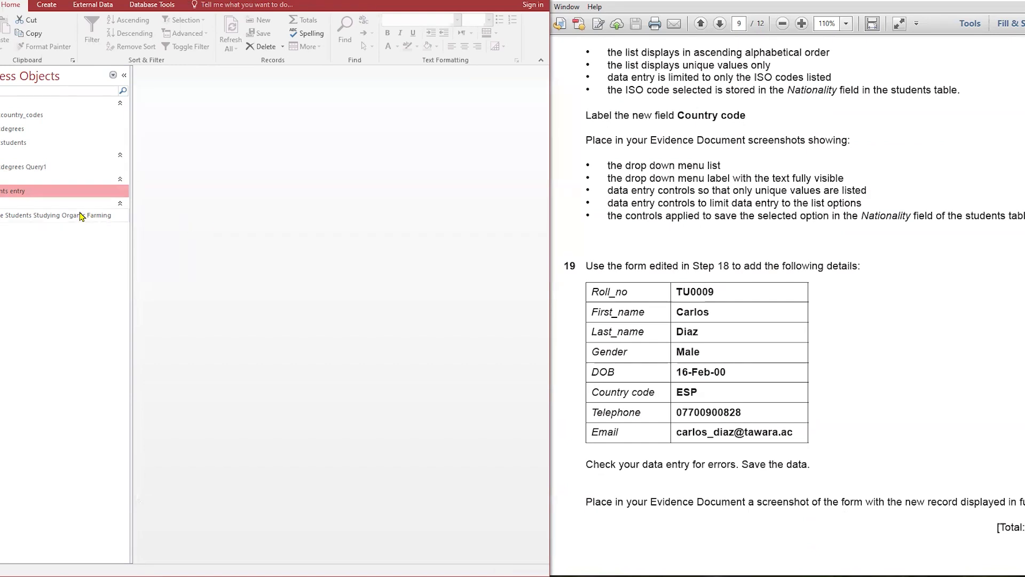
{"action": "double_click", "coordinate": [54, 191]}
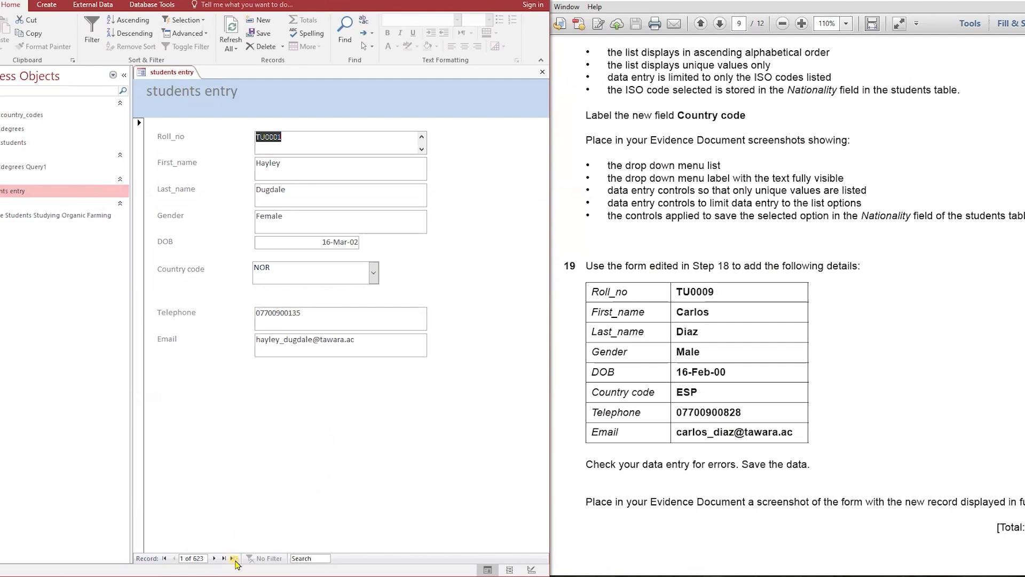
{"action": "left_click", "coordinate": [235, 558]}
Step: Copy the new student's roll number and first name from the question paper into the Roll_no and First_name fields
{"action": "double_click", "coordinate": [692, 291]}
{"action": "right_click", "coordinate": [693, 291]}
{"action": "left_click", "coordinate": [716, 300]}
{"action": "left_click", "coordinate": [369, 136]}
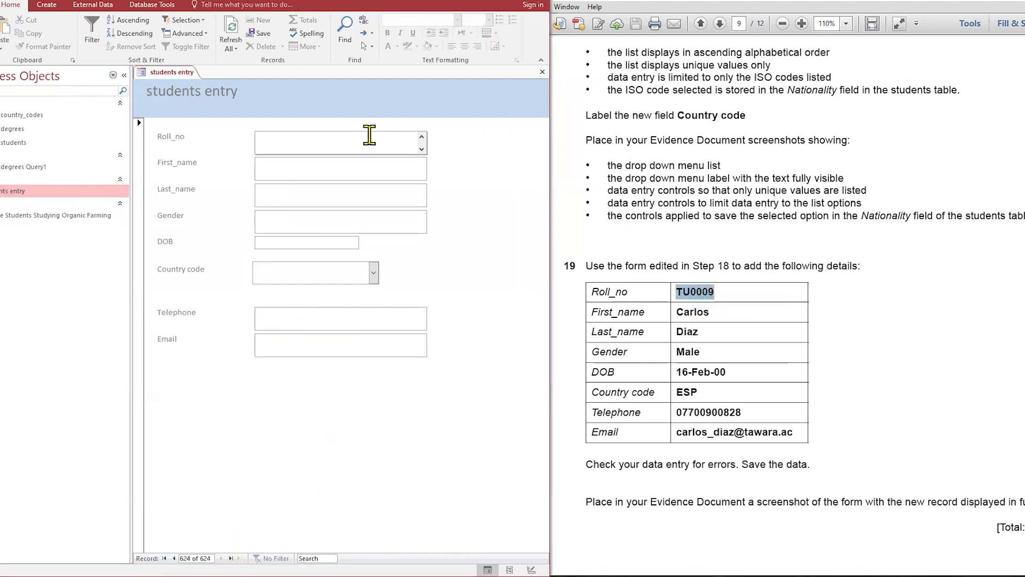
{"action": "key", "text": "ctrl+v"}
{"action": "double_click", "coordinate": [687, 312]}
{"action": "right_click", "coordinate": [688, 311]}
{"action": "left_click", "coordinate": [710, 318]}
{"action": "left_click", "coordinate": [284, 166]}
{"action": "key", "text": "ctrl+v"}
Step: Copy the student's last name and the gender Male from the question paper into the form
{"action": "double_click", "coordinate": [688, 331]}
{"action": "left_click", "coordinate": [284, 194]}
{"action": "key", "text": "ctrl+v"}
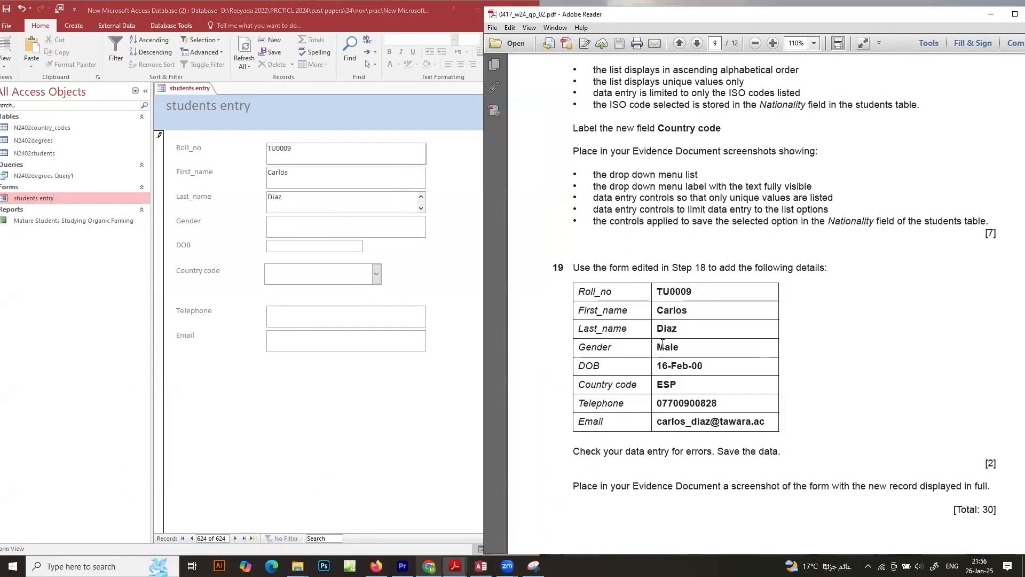
{"action": "double_click", "coordinate": [663, 346]}
{"action": "left_click", "coordinate": [345, 224]}
{"action": "key", "text": "ctrl+v"}
Step: Enter the student's date of birth, Country code ESP and telephone number copied from the question paper
{"action": "double_click", "coordinate": [683, 367]}
{"action": "left_click", "coordinate": [312, 245]}
{"action": "key", "text": "ctrl+v"}
{"action": "double_click", "coordinate": [667, 384]}
{"action": "left_click", "coordinate": [342, 275]}
{"action": "left_click", "coordinate": [396, 319]}
{"action": "key", "text": "ctrl+v"}
Step: Copy the student's e-mail address into the Email field and save the new record
{"action": "left_click", "coordinate": [760, 422]}
{"action": "left_click", "coordinate": [680, 42]}
{"action": "left_click_drag", "start_coordinate": [657, 422], "coordinate": [765, 421]}
{"action": "left_click", "coordinate": [389, 346]}
{"action": "key", "text": "ctrl+v"}
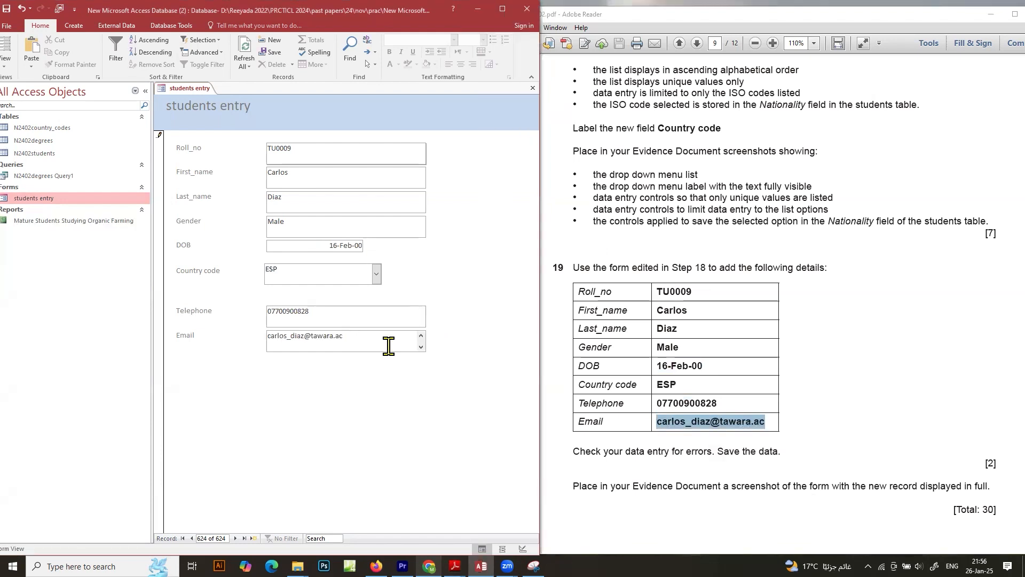
{"action": "key", "text": "ctrl+s"}
Step: Open and close the Country code drop-down on the new record to check the selected code
{"action": "scroll", "coordinate": [742, 449], "scroll_direction": "down", "scroll_amount": 1}
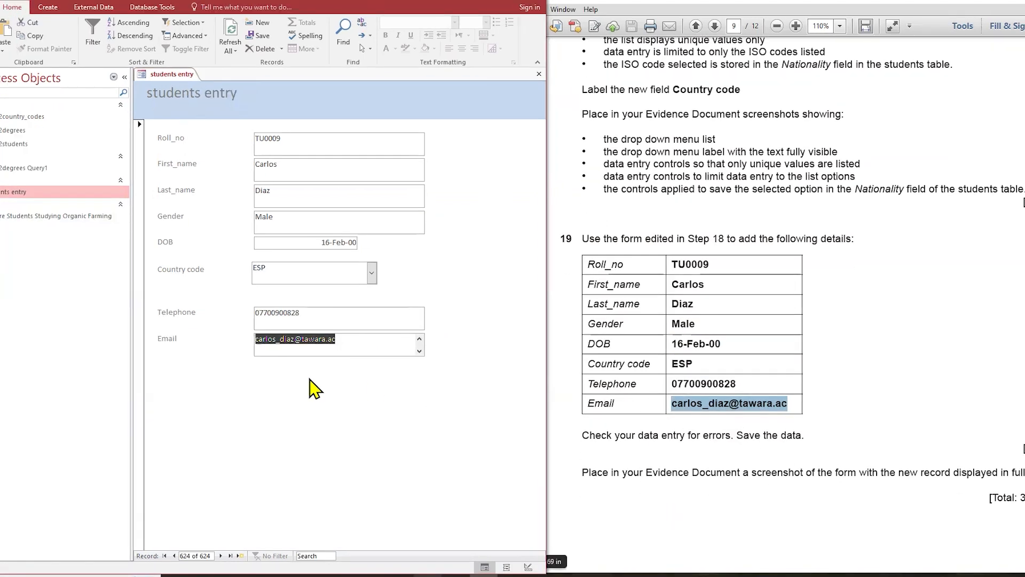
{"action": "left_click", "coordinate": [327, 346]}
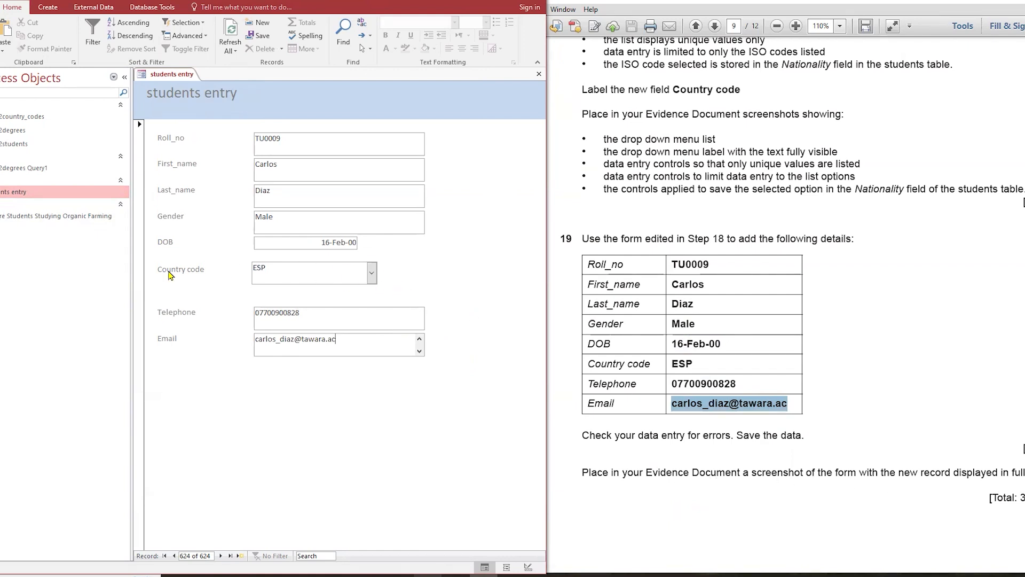
{"action": "left_click", "coordinate": [371, 273]}
{"action": "left_click", "coordinate": [374, 280]}
{"action": "left_click", "coordinate": [372, 274]}
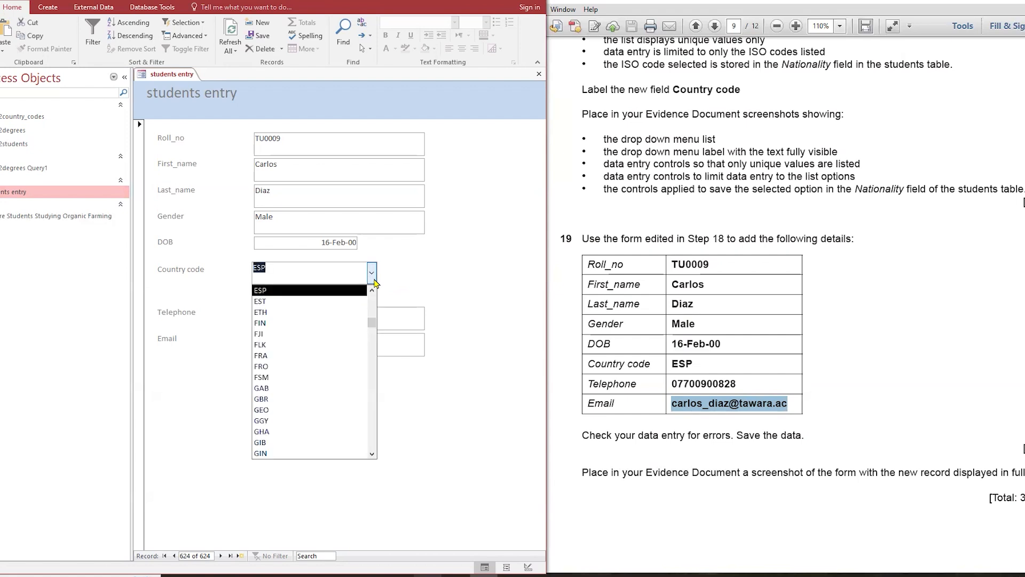
{"action": "left_click", "coordinate": [374, 281]}
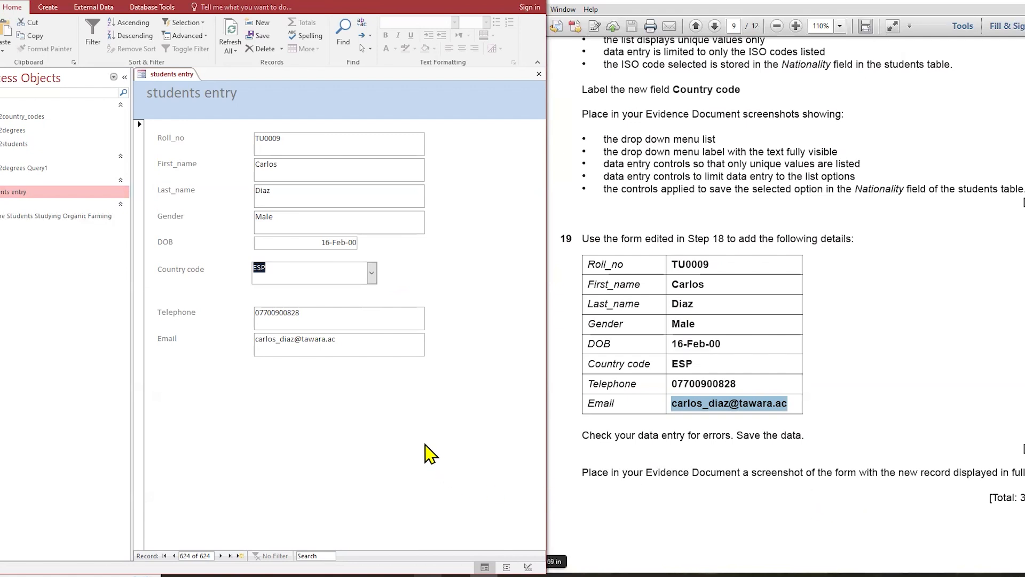
Step: Capture a screen clipping of the form showing the new record in full
{"action": "key", "text": "super+shift+s"}
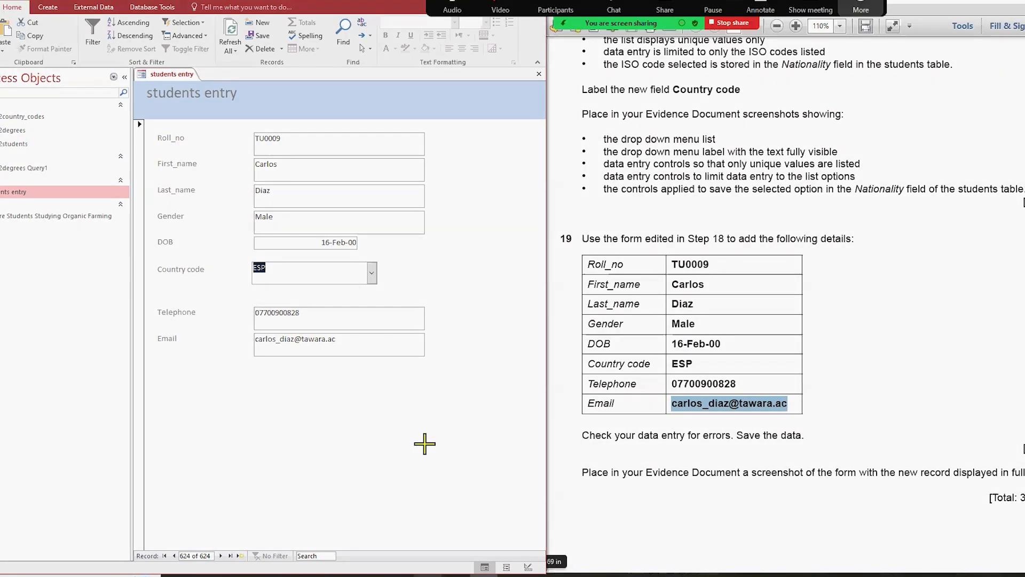
{"action": "left_click_drag", "start_coordinate": [132, 68], "coordinate": [536, 569]}
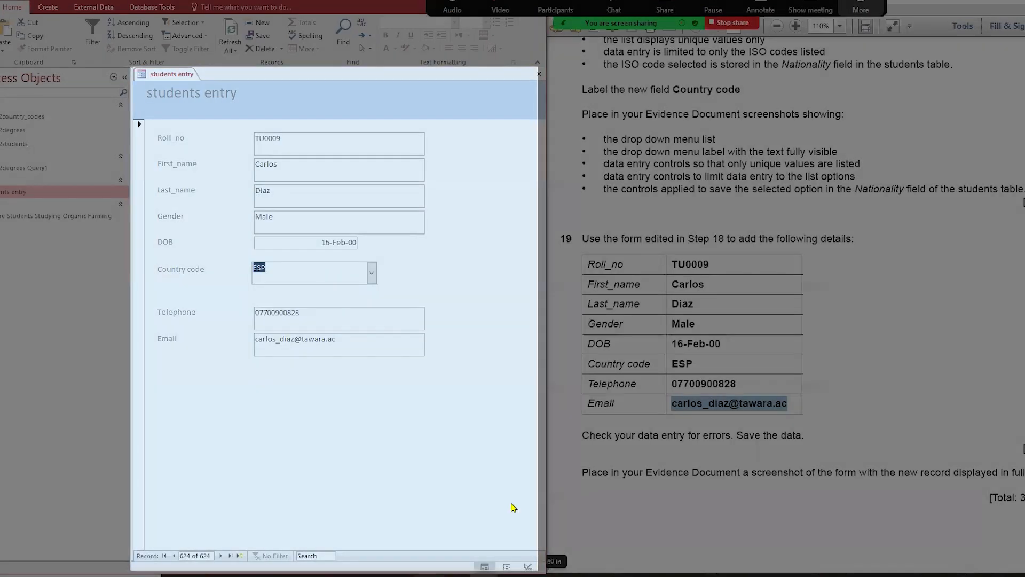
Step: Scroll the question paper on to the next task
{"action": "left_click", "coordinate": [742, 480]}
{"action": "scroll", "coordinate": [742, 480], "scroll_direction": "down", "scroll_amount": 10}
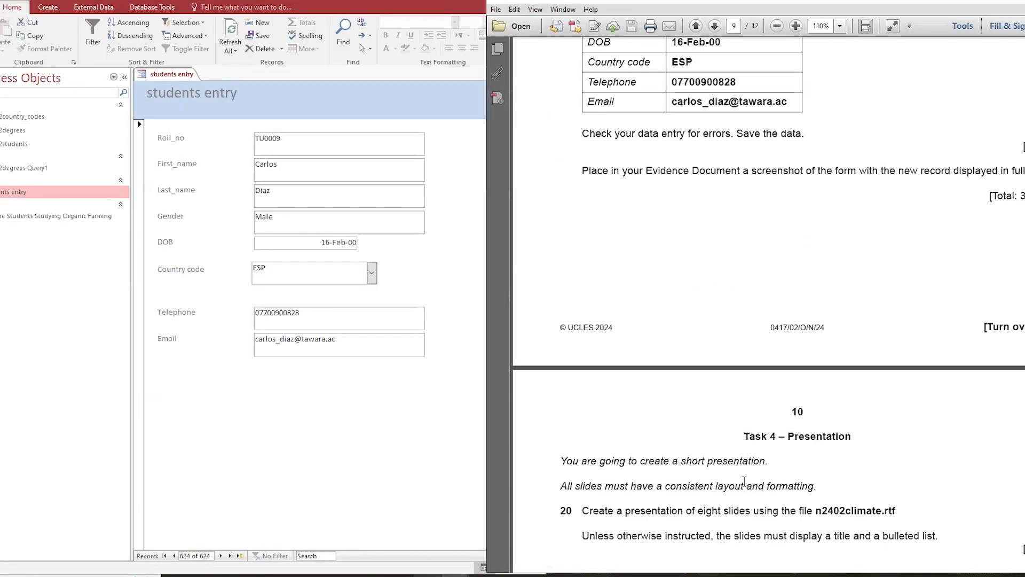